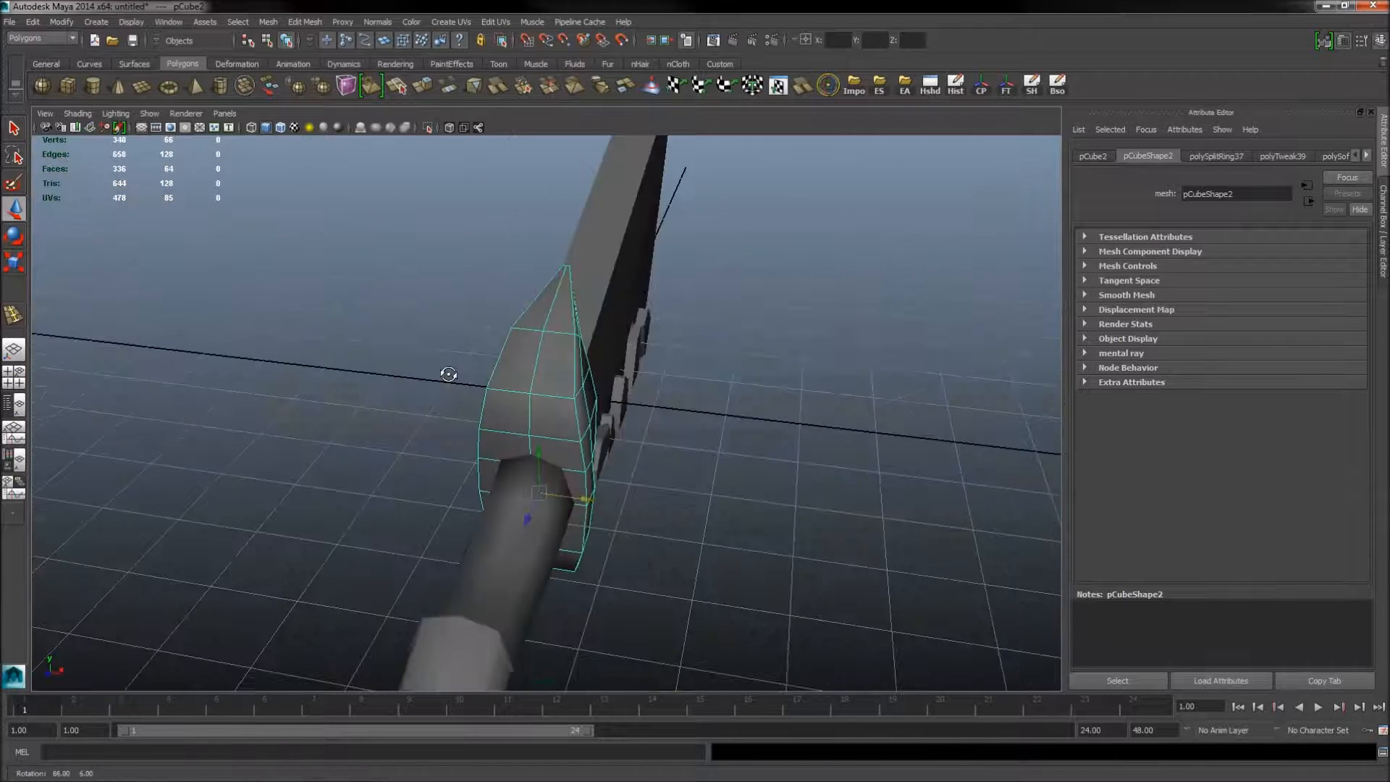
Step: Select the vertices clustered at the guard's curved upper tip and merge them
right_click(524, 291)
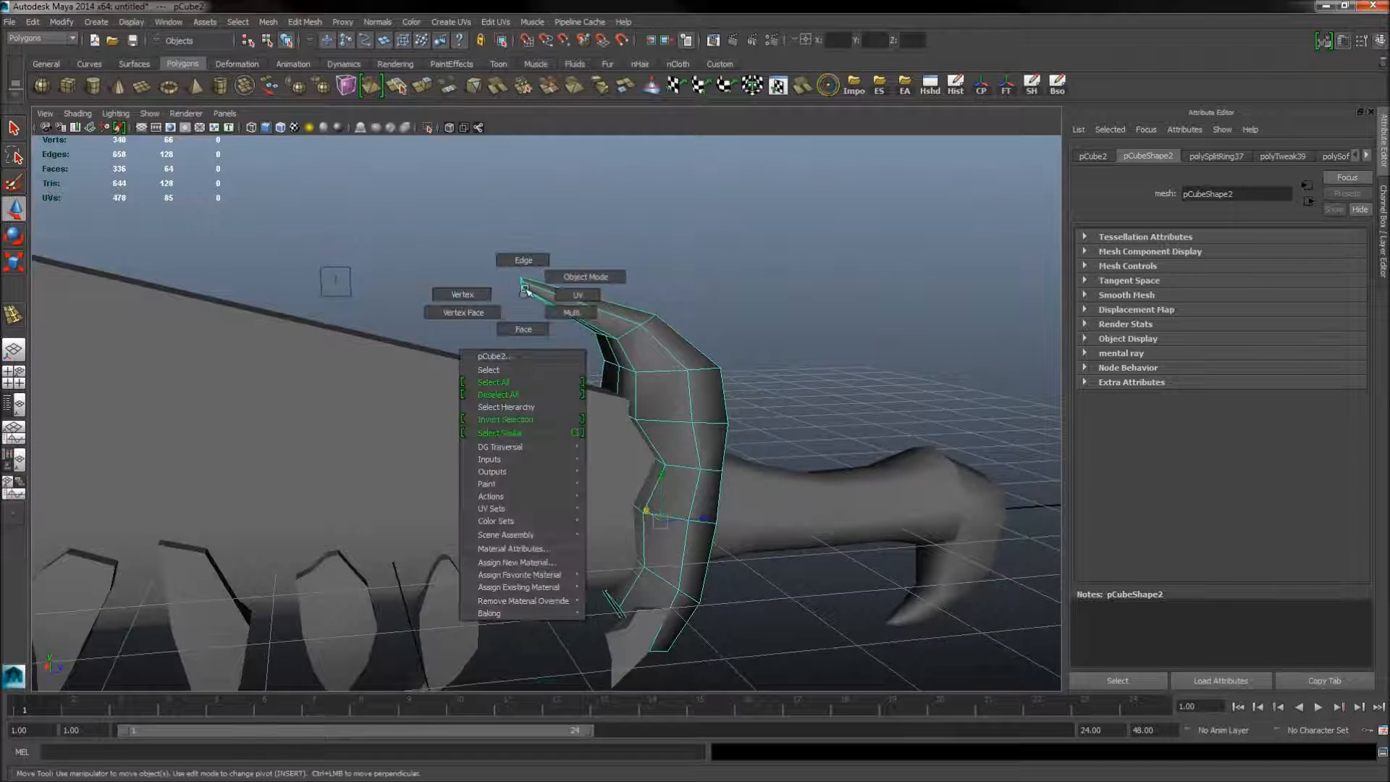
right_click_drag(490, 290, 478, 293)
left_click_drag(543, 309, 501, 267)
left_click_drag(502, 267, 594, 320, "alt")
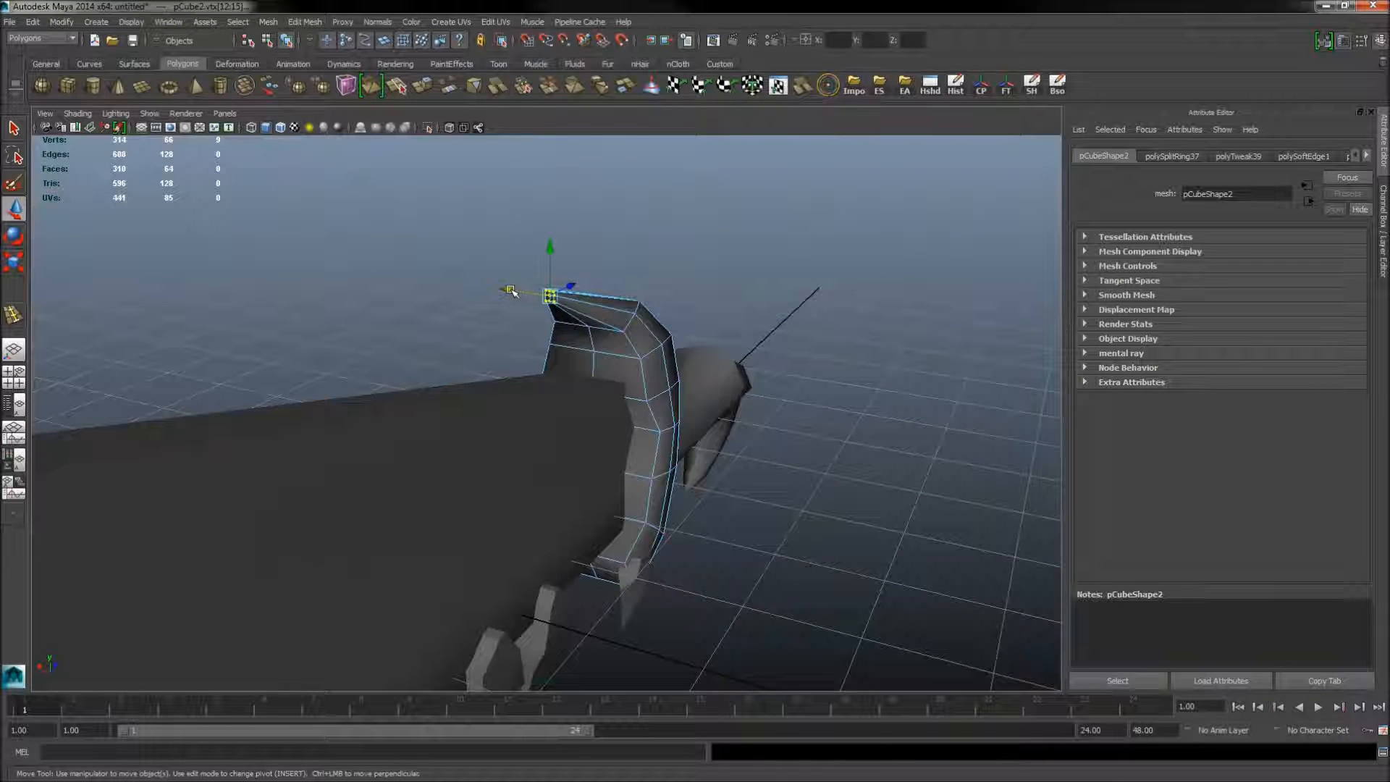
left_click_drag(483, 299, 499, 297, "alt")
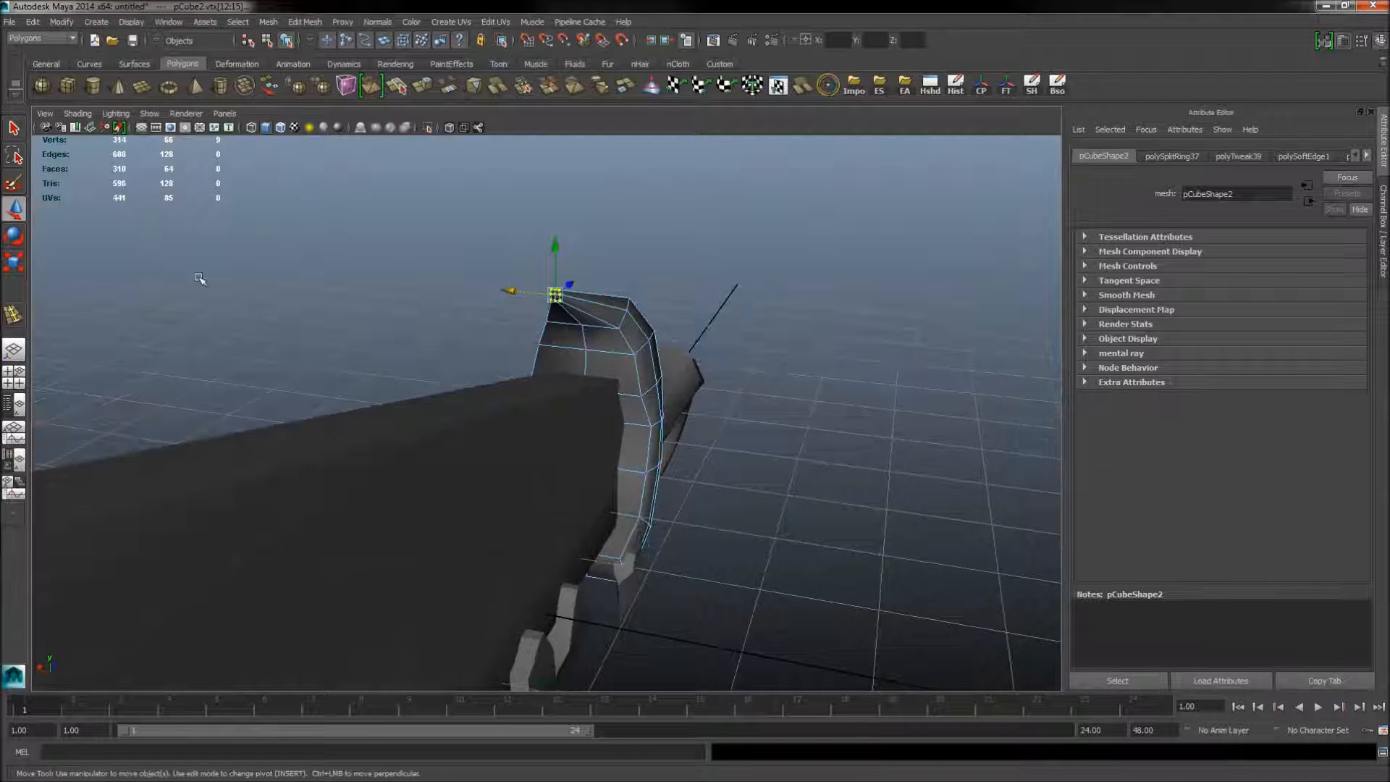
left_click(15, 265)
left_click_drag(579, 311, 612, 294, "alt")
right_click_drag(613, 284, 658, 230, "shift")
left_click(689, 280)
Step: Examine the guard's shape in perspective and compare its outline with the reference drawing in the side view
left_click_drag(689, 280, 670, 435, "alt")
scroll(670, 434, "up", 1)
middle_click_drag(670, 435, 658, 384, "alt")
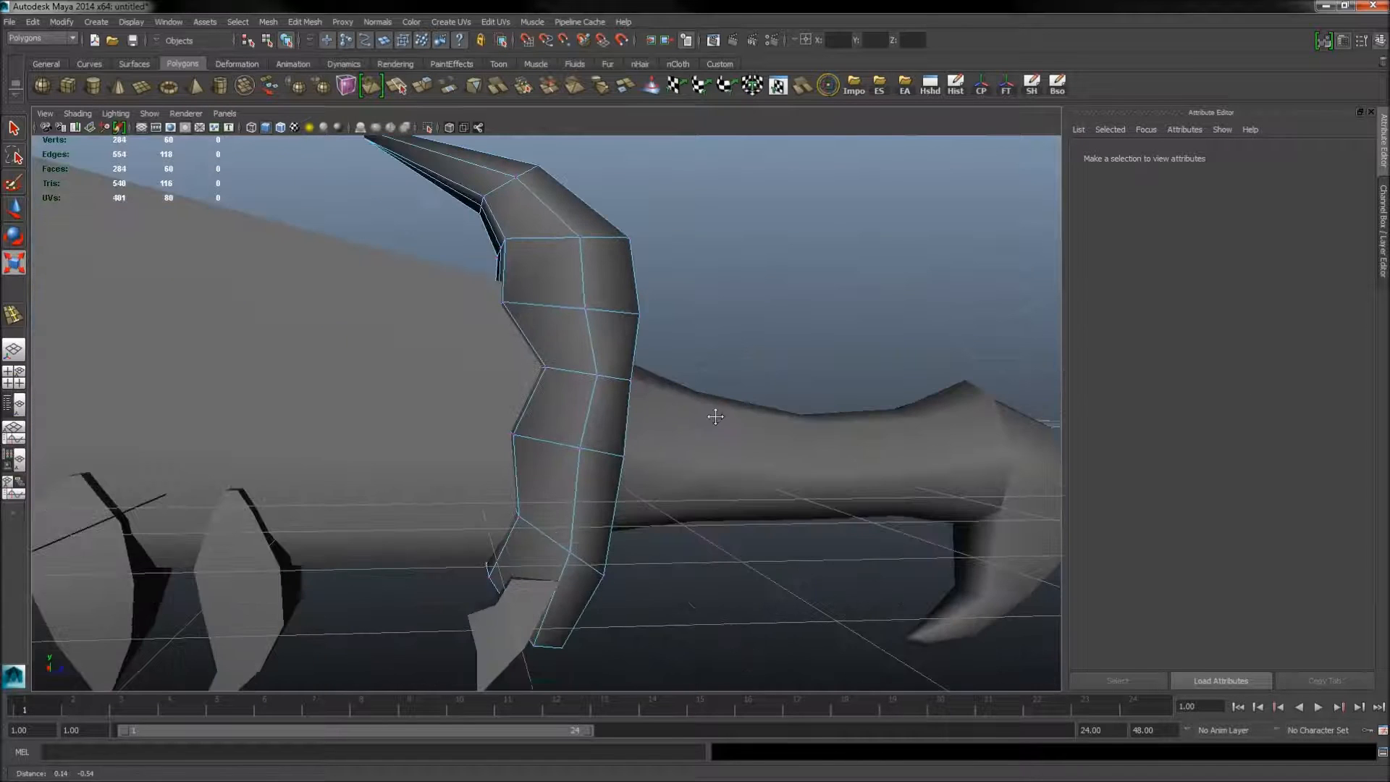
right_click_drag(715, 416, 677, 413, "alt")
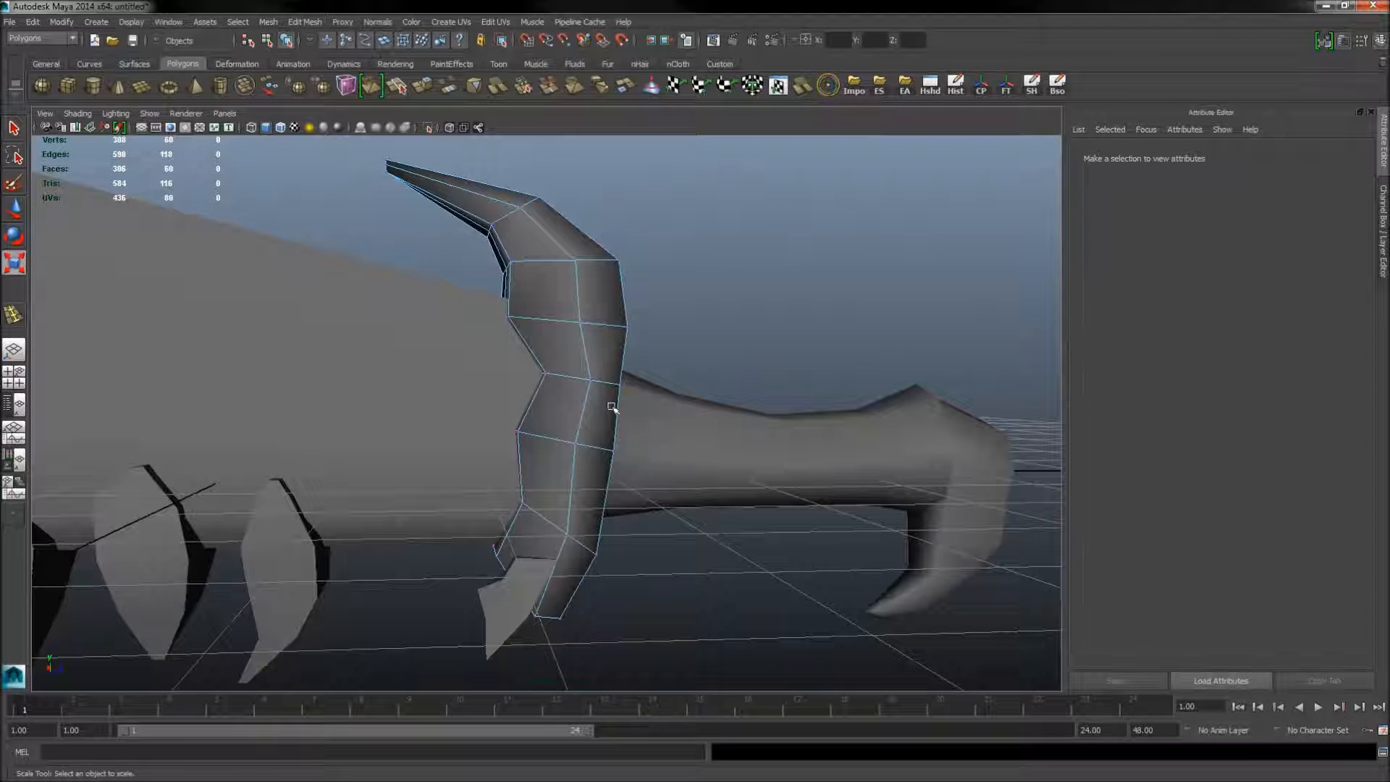
middle_click_drag(619, 558, 608, 489, "alt")
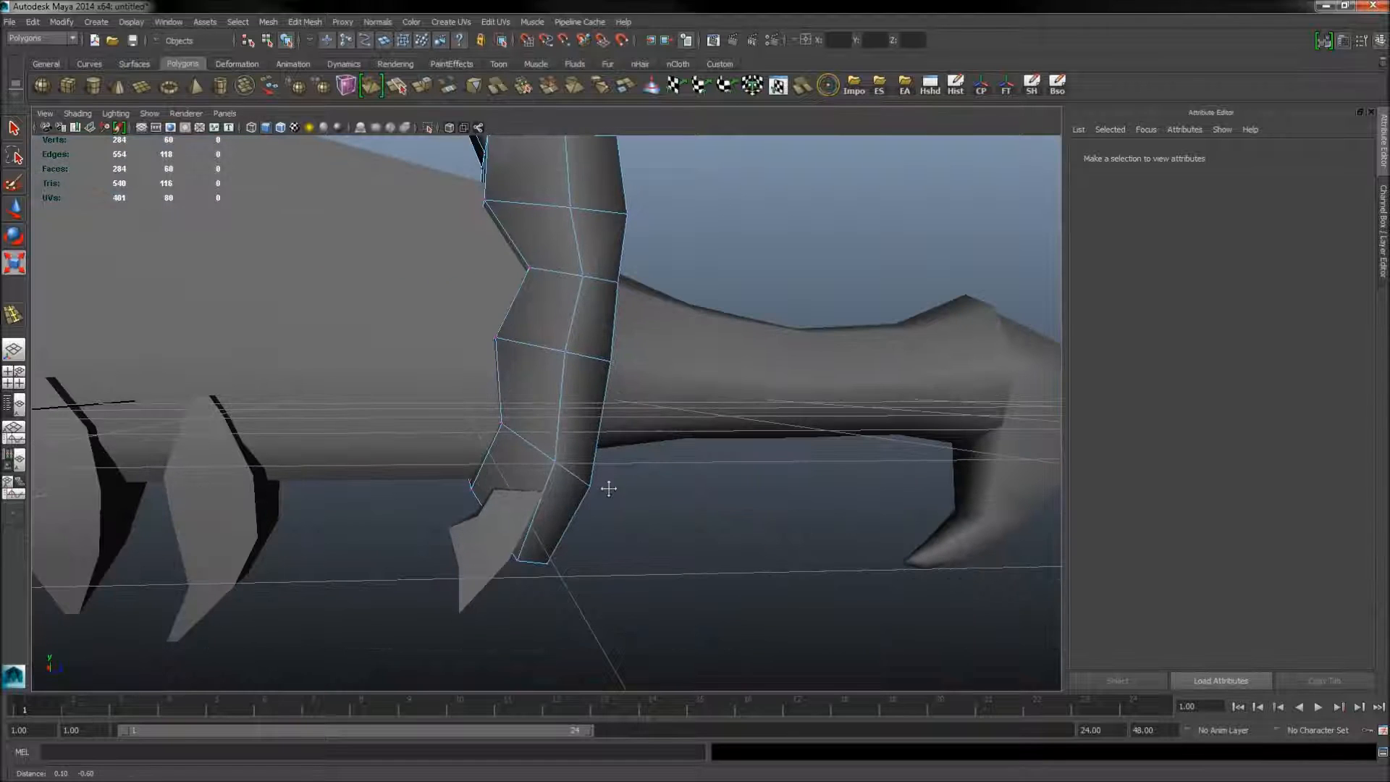
key("space")
key("space")
middle_click_drag(556, 411, 796, 595, "alt")
scroll(801, 583, "down", 5)
scroll(767, 568, "up", 5)
middle_click_drag(737, 398, 851, 438, "alt")
right_click_drag(808, 424, 739, 354, "alt")
middle_click_drag(740, 354, 738, 511, "alt")
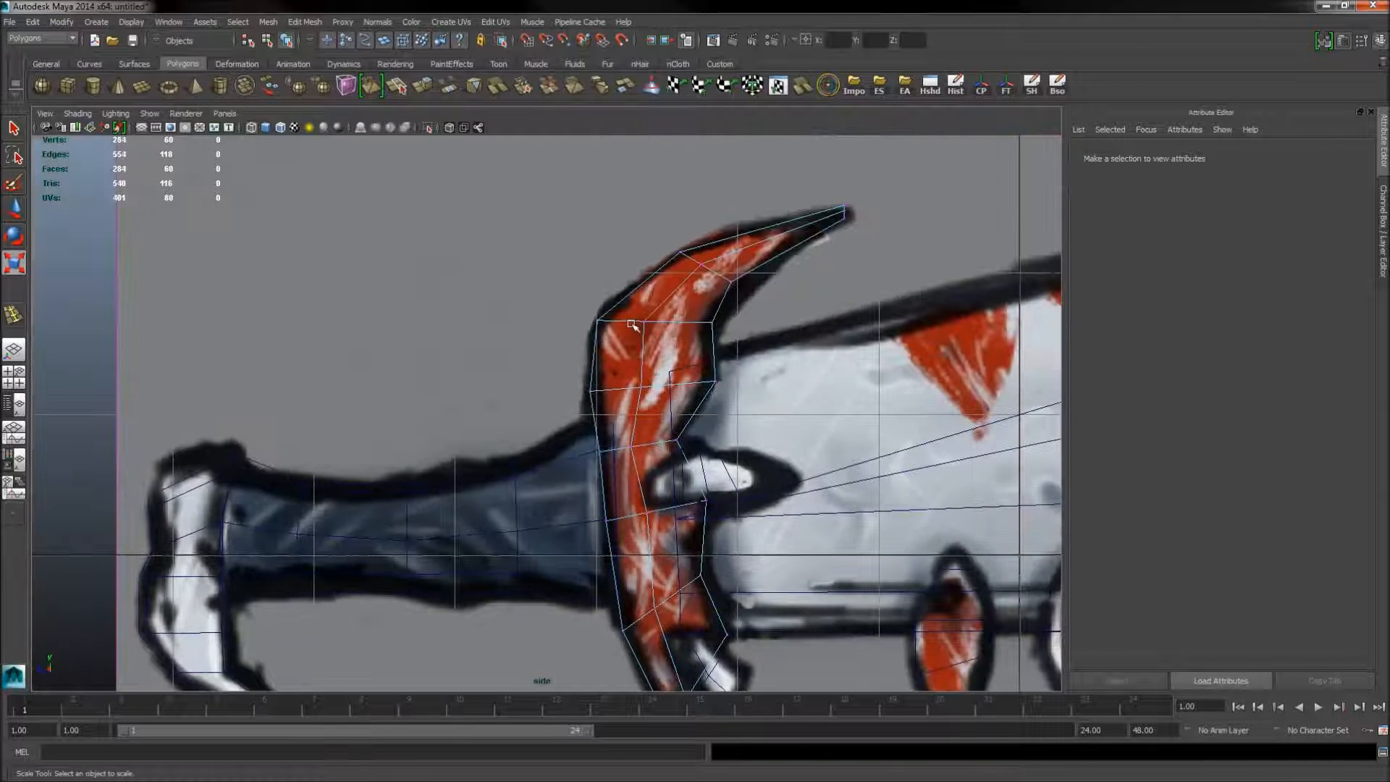
middle_click_drag(453, 531, 644, 441, "alt")
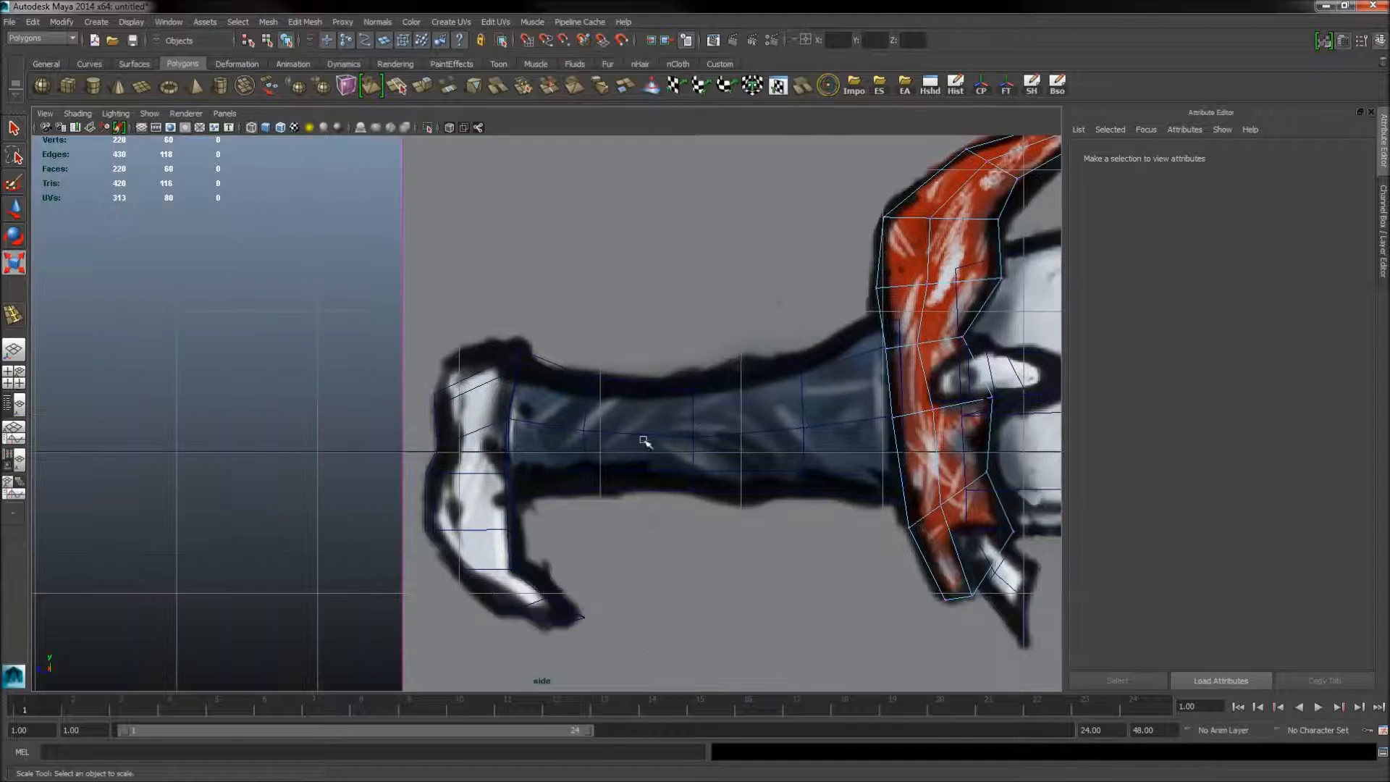
Step: Select the handle mesh and pick the middle vertices on the inner edge of its hooked pommel
left_click(614, 424)
right_click_drag(558, 394, 595, 440, "alt")
middle_click_drag(596, 441, 654, 348, "alt")
right_click_drag(660, 413, 776, 444, "alt")
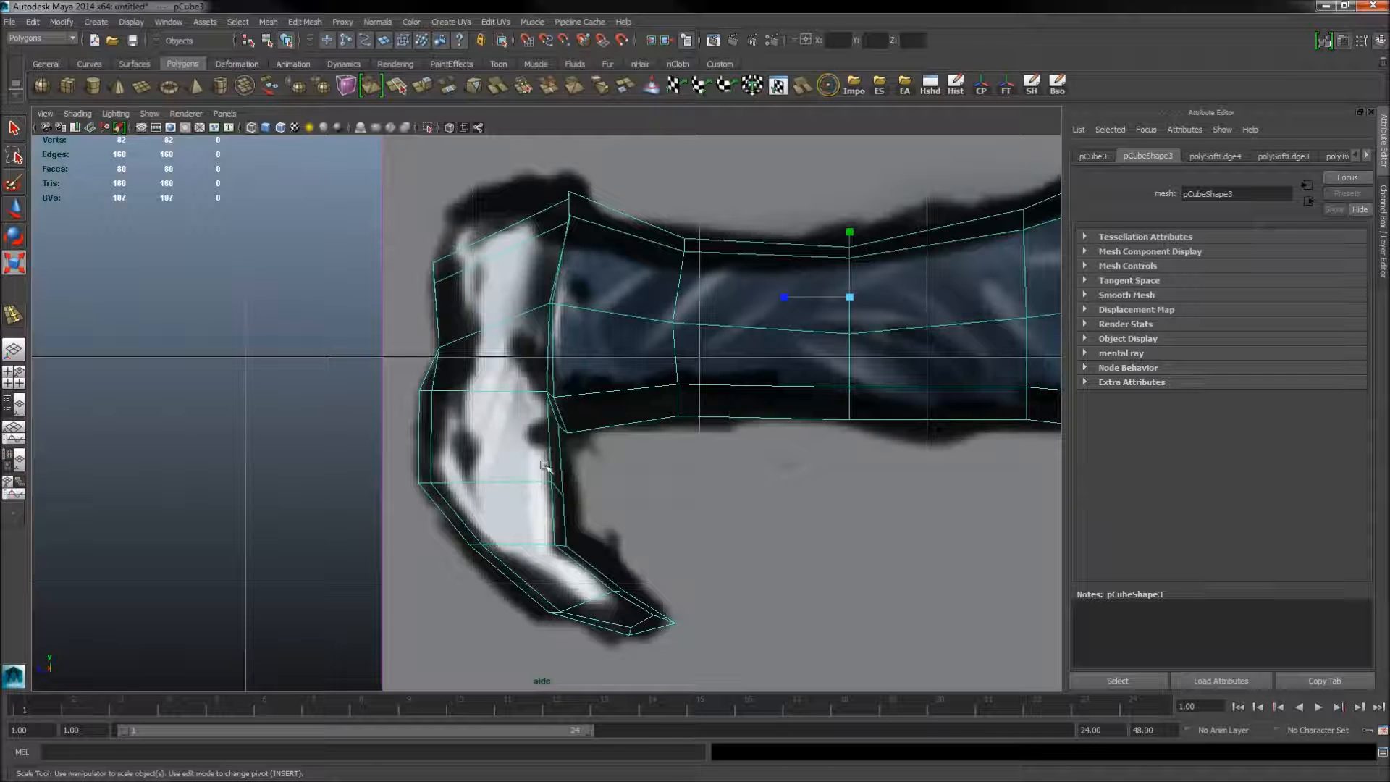
right_click_drag(469, 457, 811, 535, "alt")
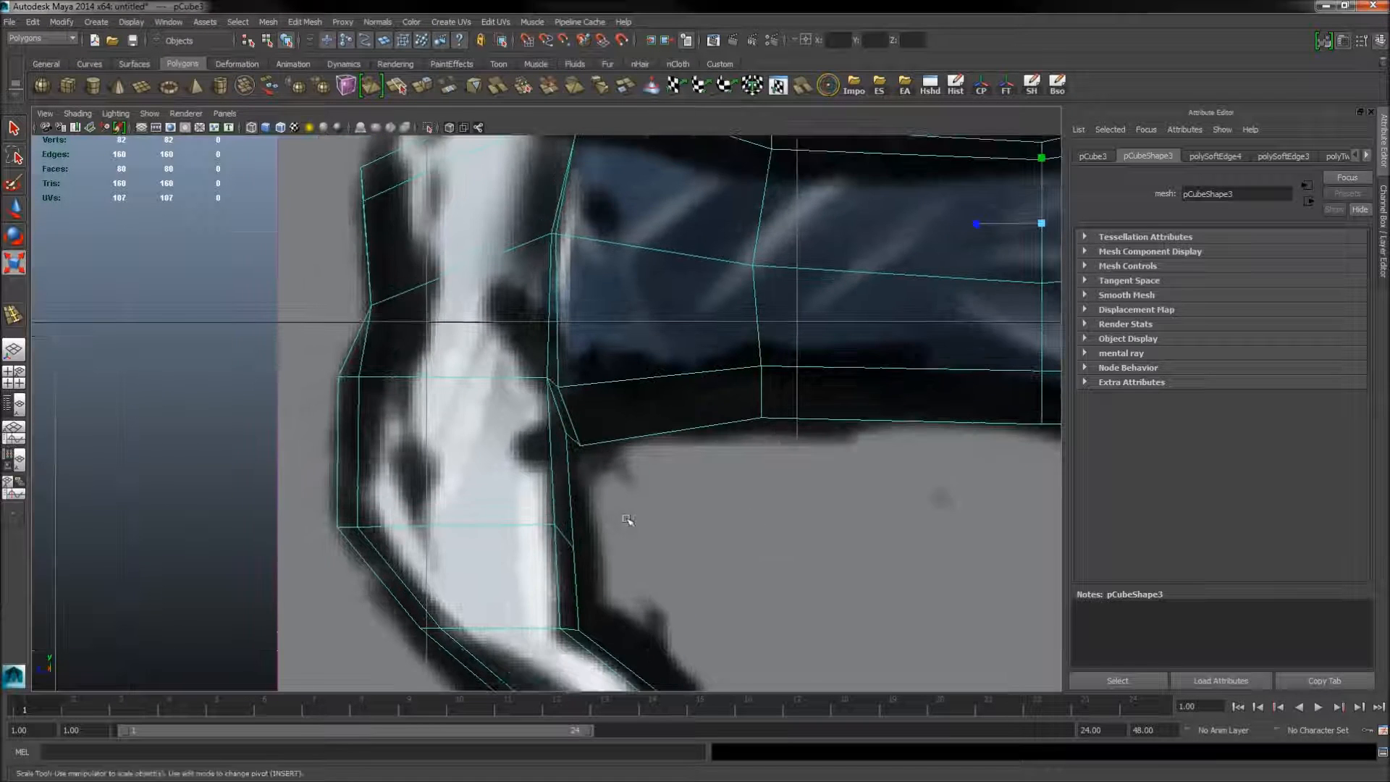
middle_click_drag(608, 500, 605, 407, "alt")
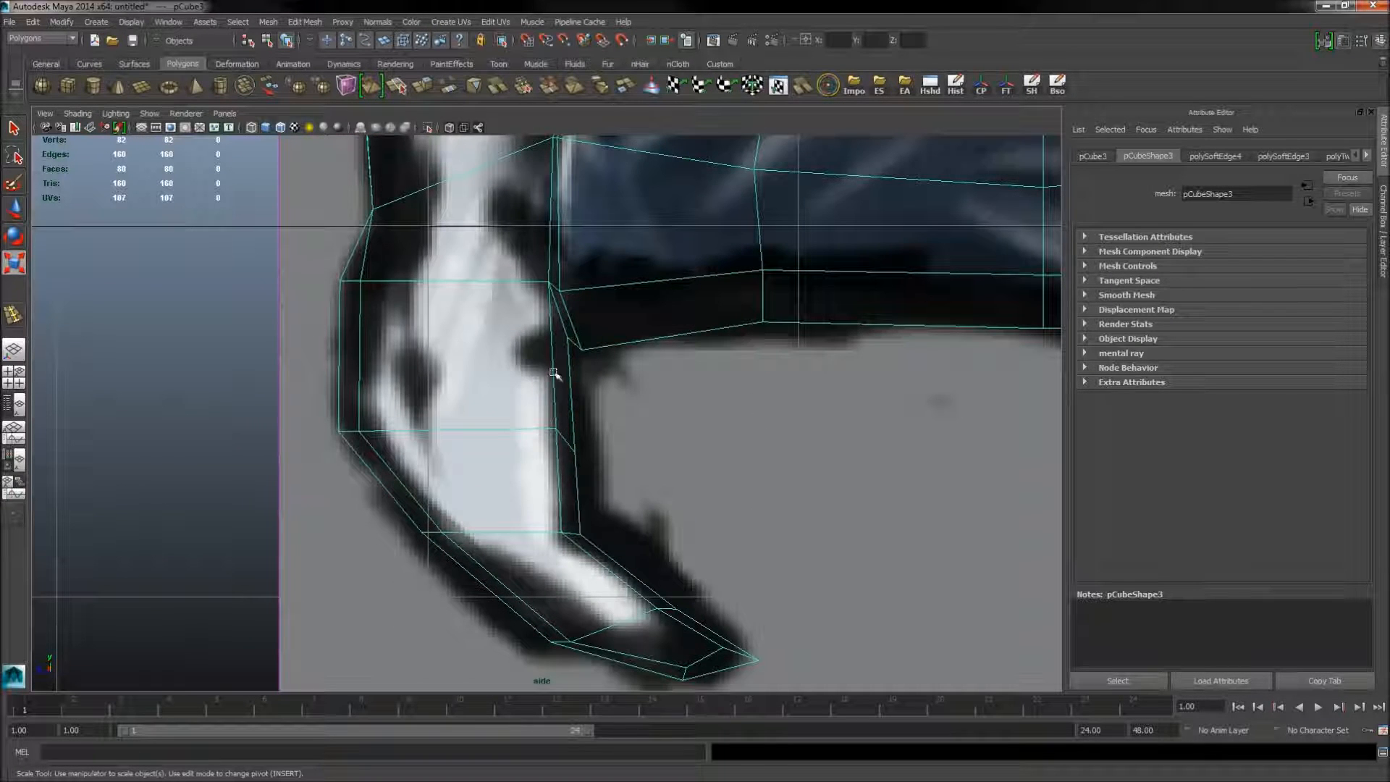
right_click_drag(557, 430, 522, 419)
left_click_drag(616, 477, 615, 478)
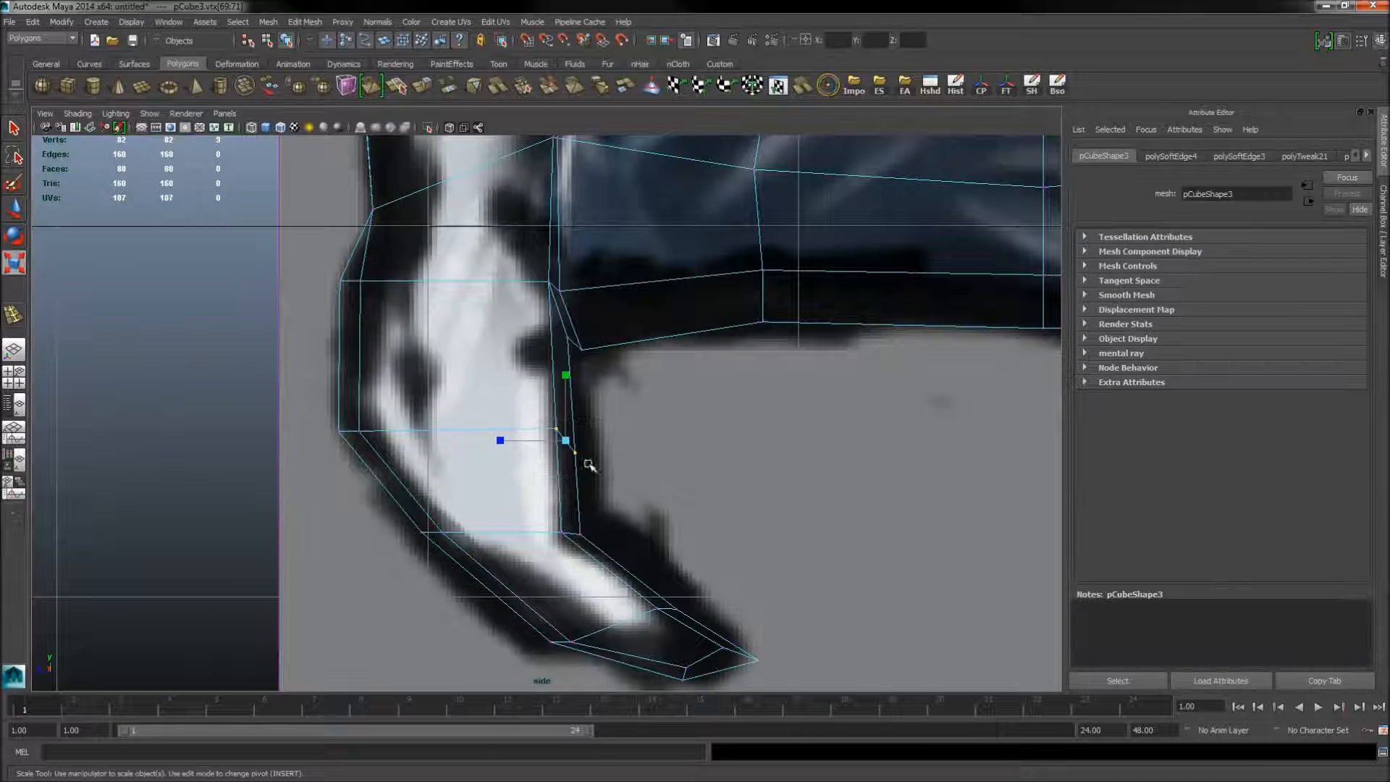
Step: Move the middle vertices of the pommel's inner edge onto the vertices below them and merge the overlapping ones
key("space")
key("space")
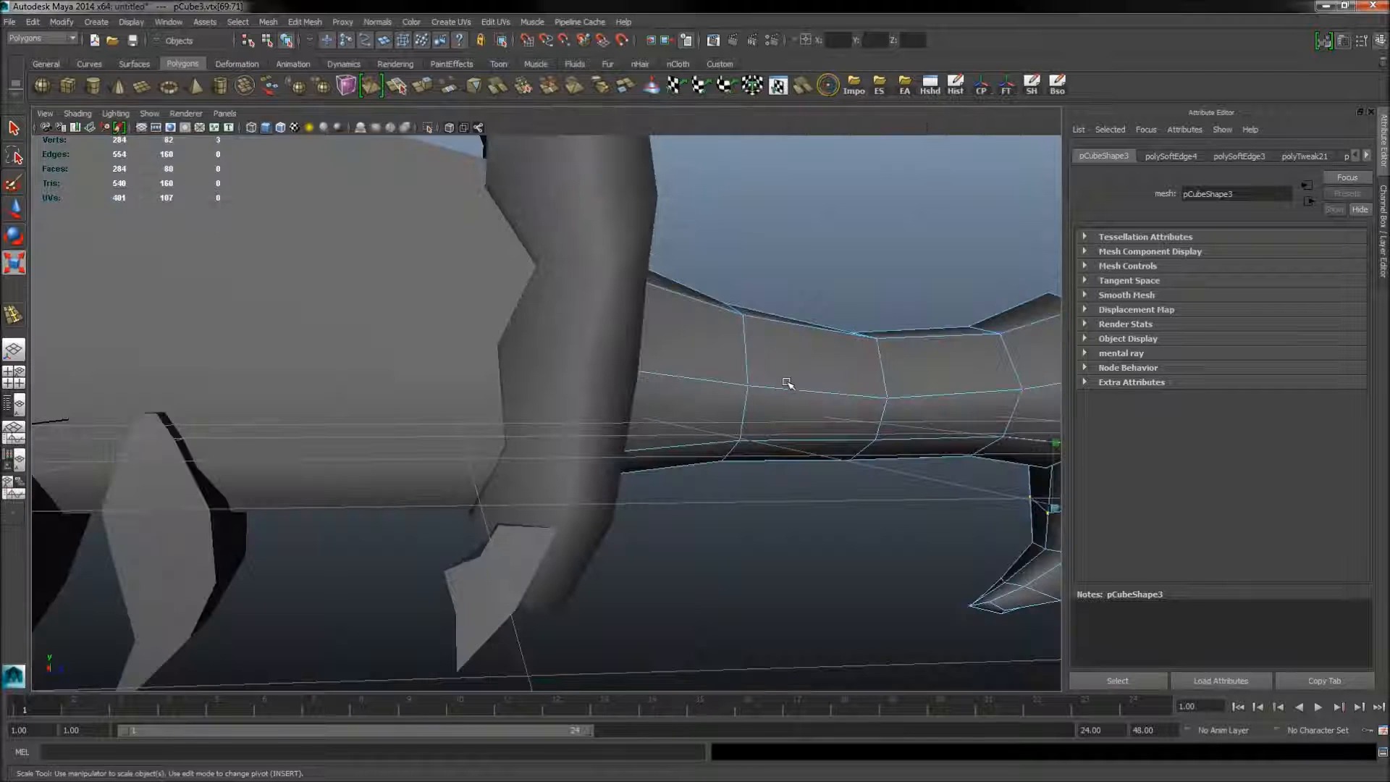
key("f")
left_click_drag(688, 416, 919, 406, "alt")
right_click_drag(920, 405, 450, 363, "alt")
left_click_drag(375, 363, 511, 423, "alt")
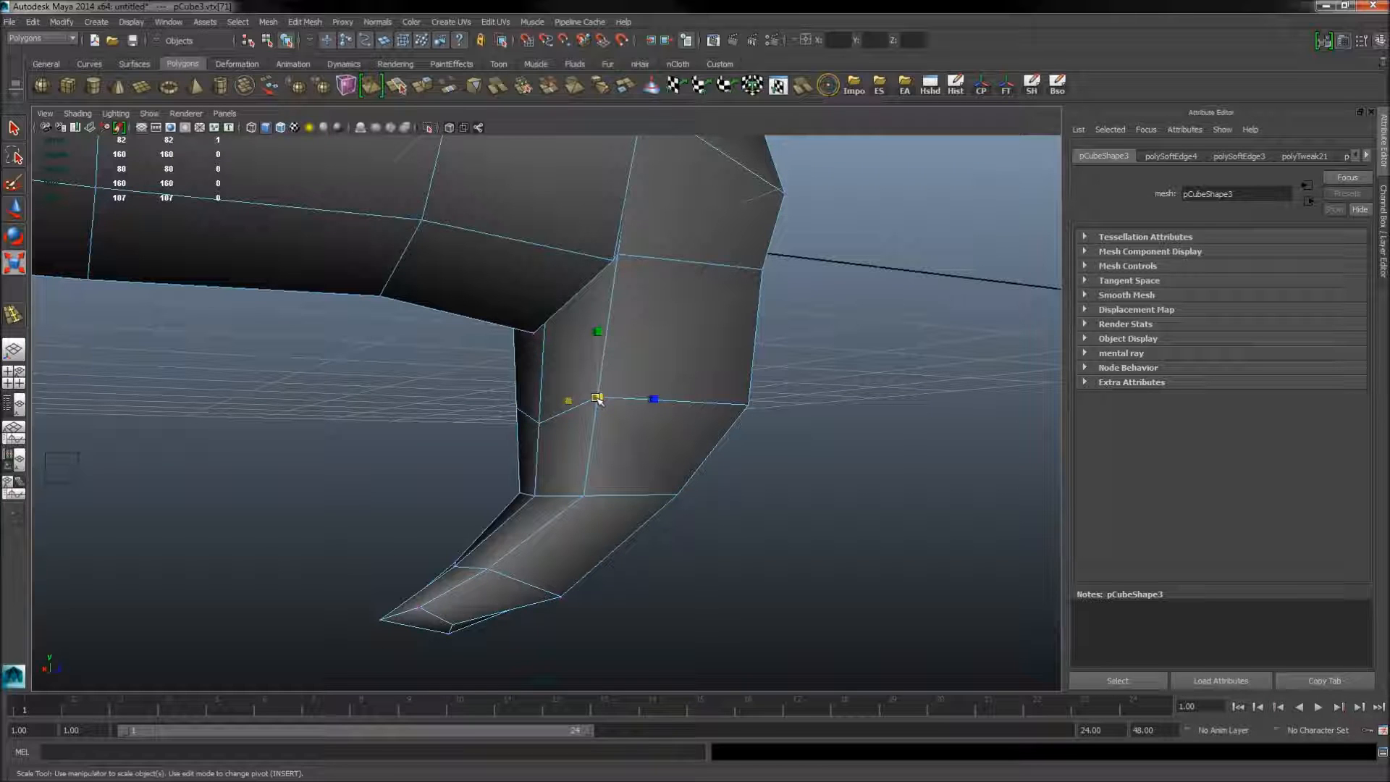
key("w")
left_click_drag(598, 400, 583, 471)
left_click(535, 426)
left_click_drag(537, 470, 516, 507, "alt")
right_click_drag(679, 441, 735, 394, "shift")
left_click(729, 422)
Step: Return the handle to object mode and set the perspective view to use all lights
left_click_drag(729, 422, 622, 422, "alt")
right_click_drag(428, 265, 481, 244)
left_click_drag(760, 332, 609, 365, "alt")
left_click(609, 365)
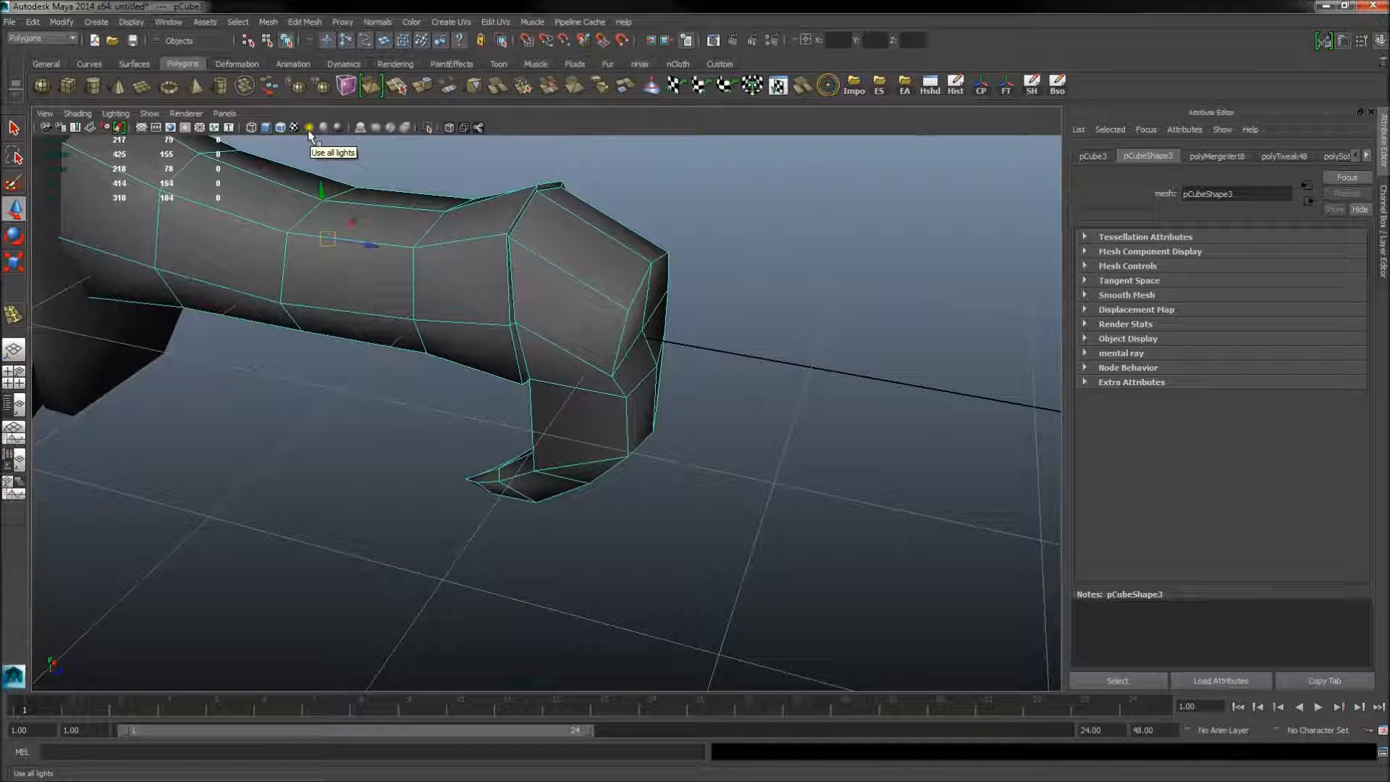
left_click(309, 129)
middle_click_drag(379, 438, 619, 511, "alt")
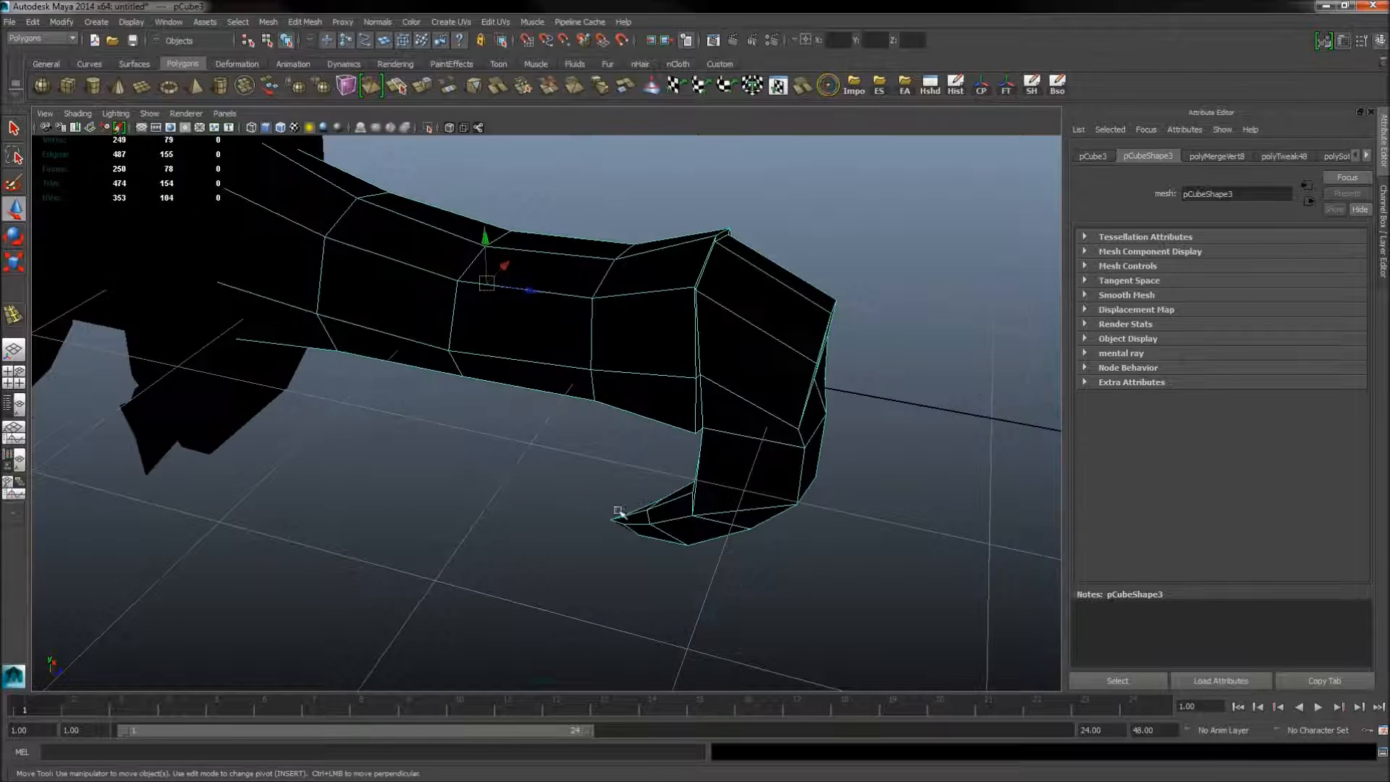
right_click_drag(590, 491, 583, 481, "alt")
right_click_drag(528, 392, 565, 372)
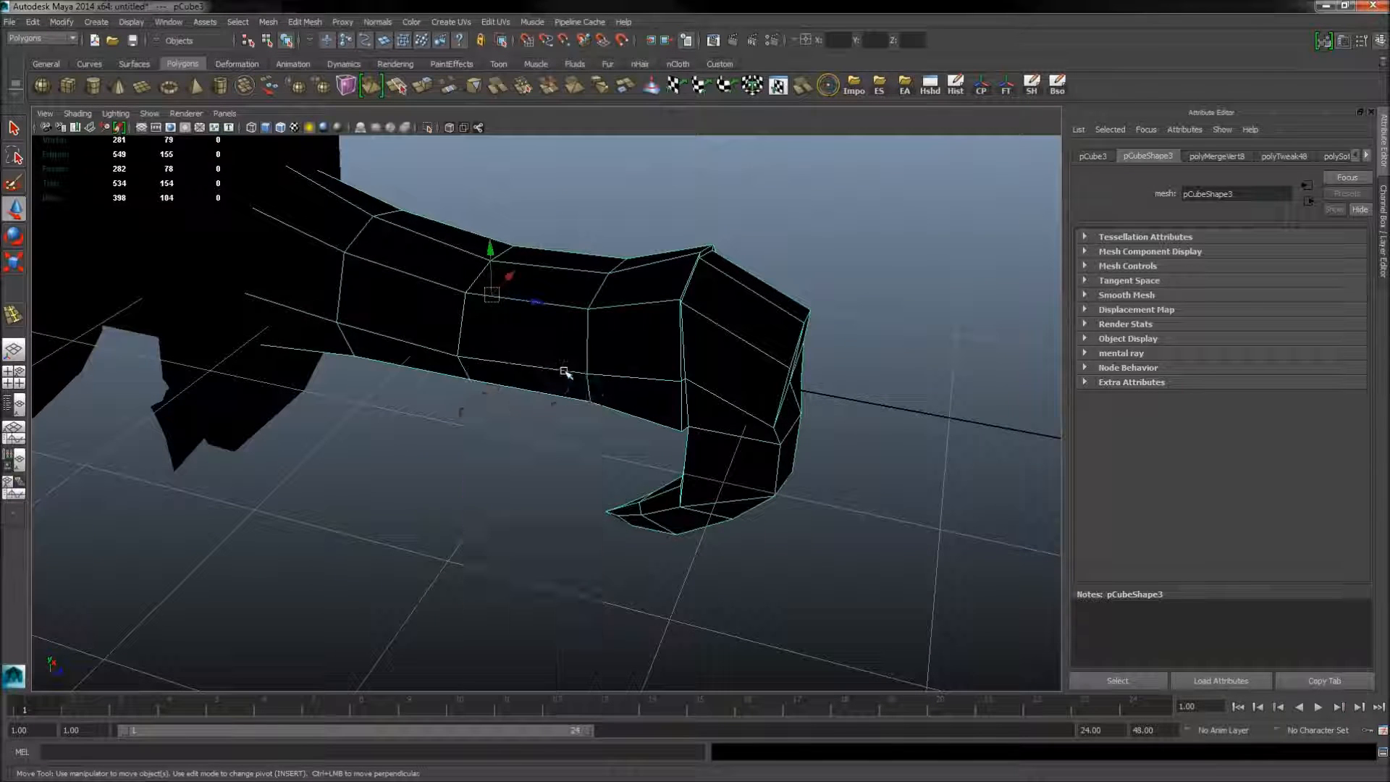
left_click(547, 433)
scroll(242, 297, "down", 7)
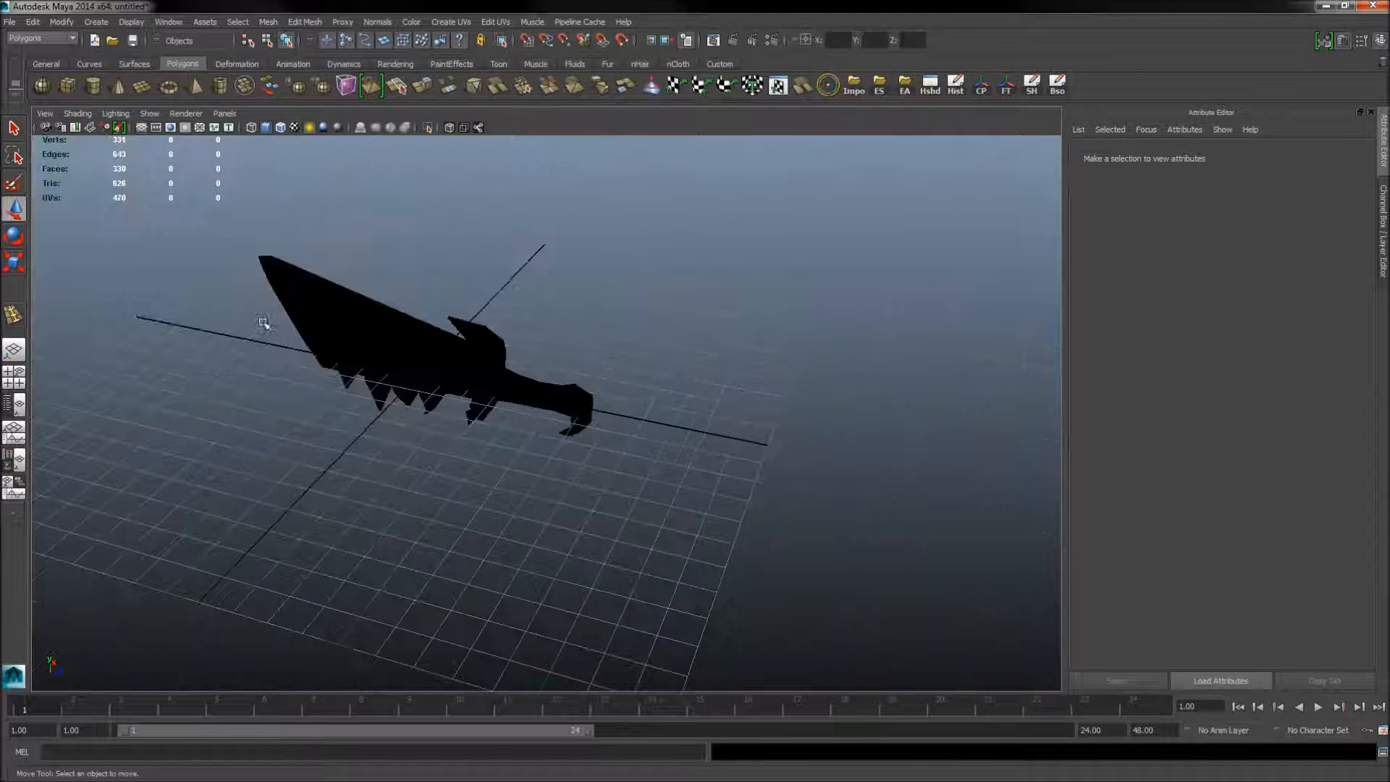
Step: Show the wireframe over the shaded sword parts in the perspective view
left_click(280, 128)
right_click_drag(319, 465, 763, 410, "alt")
left_click_drag(763, 409, 618, 412, "alt")
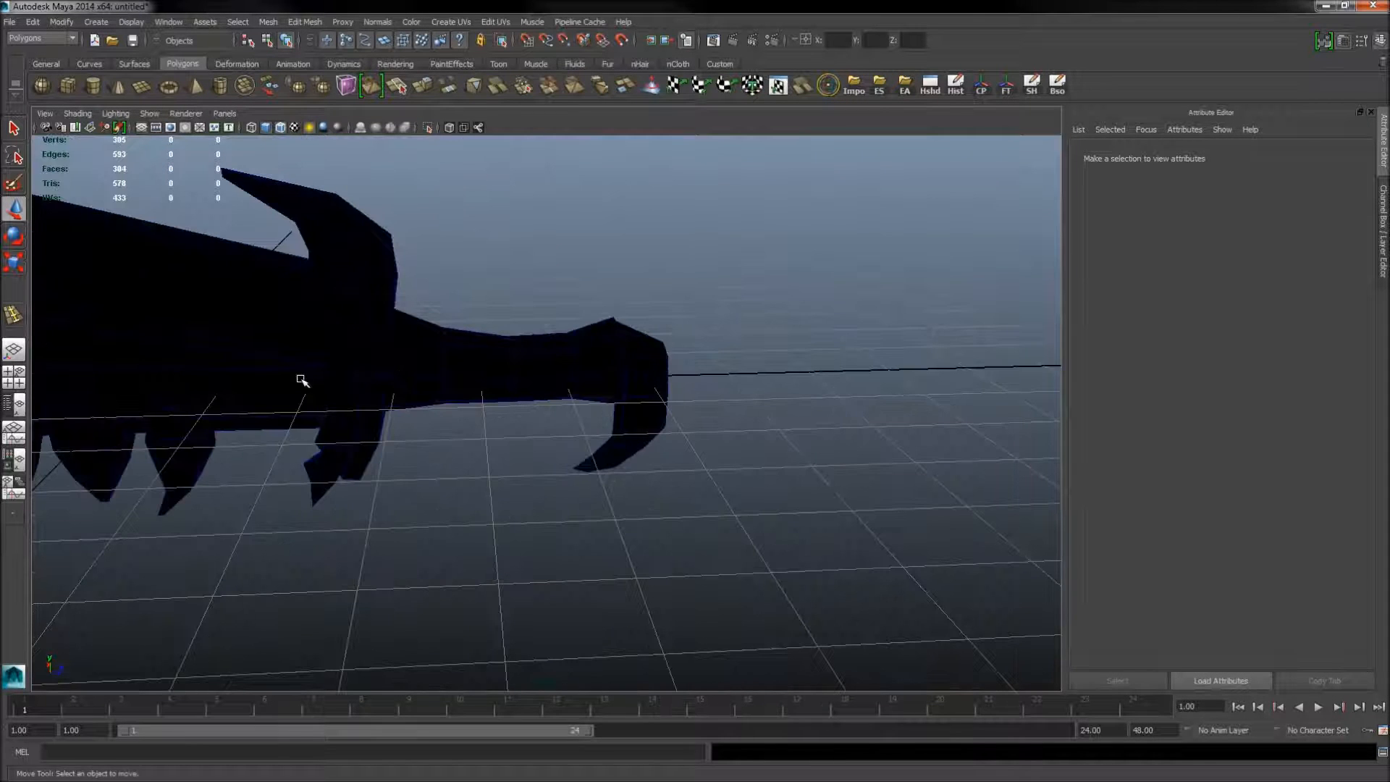
middle_click_drag(263, 379, 499, 419, "alt")
right_click_drag(499, 420, 354, 410, "alt")
Step: Select the blade mesh and isolate it in the view
left_click(570, 382)
left_click(464, 310)
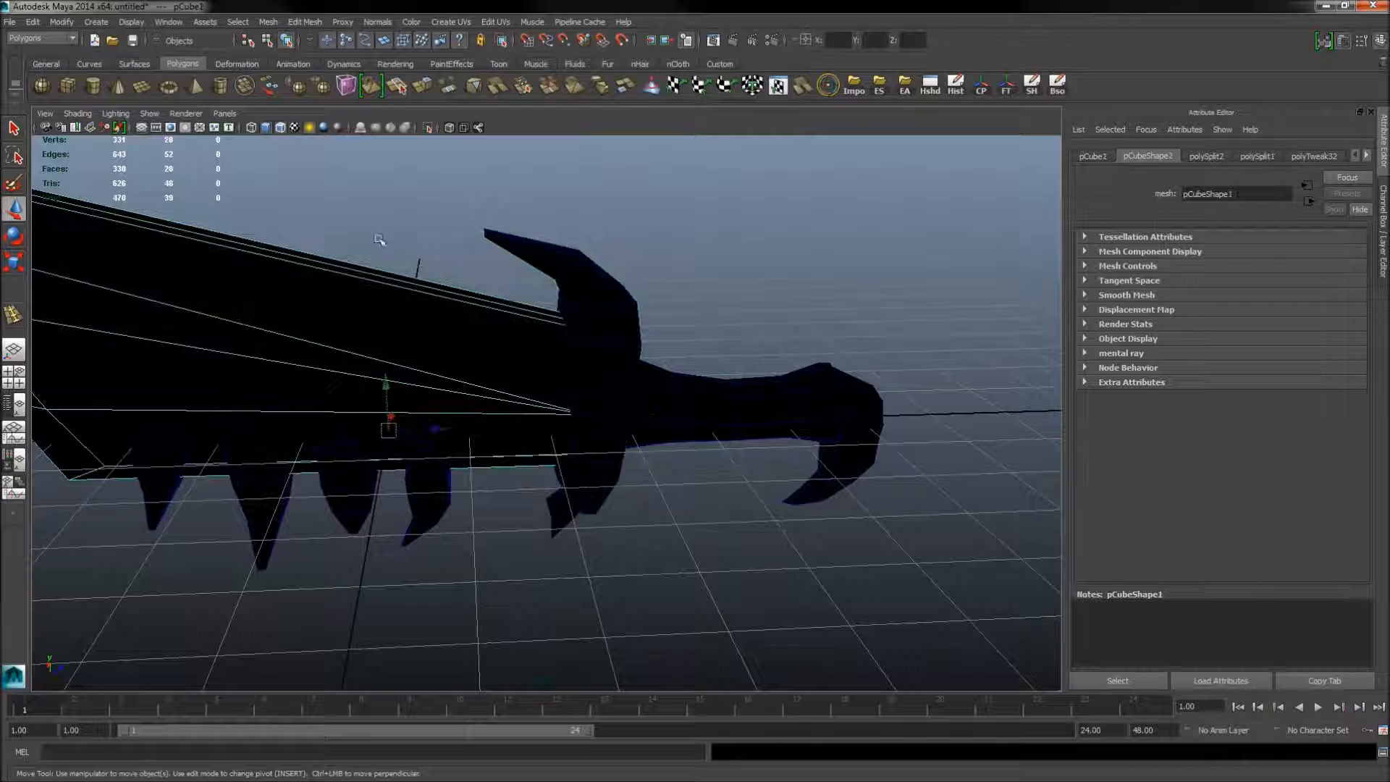
left_click(427, 129)
mouse_move(599, 456)
middle_mouse_down("alt")
mouse_move(621, 459)
mouse_move(603, 476)
middle_mouse_up("alt")
left_click_drag(603, 476, 629, 452, "alt")
Step: Move the central vertex on the blade's handle-side end face down close to the lower corner vertices
right_click_drag(574, 399, 550, 391)
left_click(569, 383)
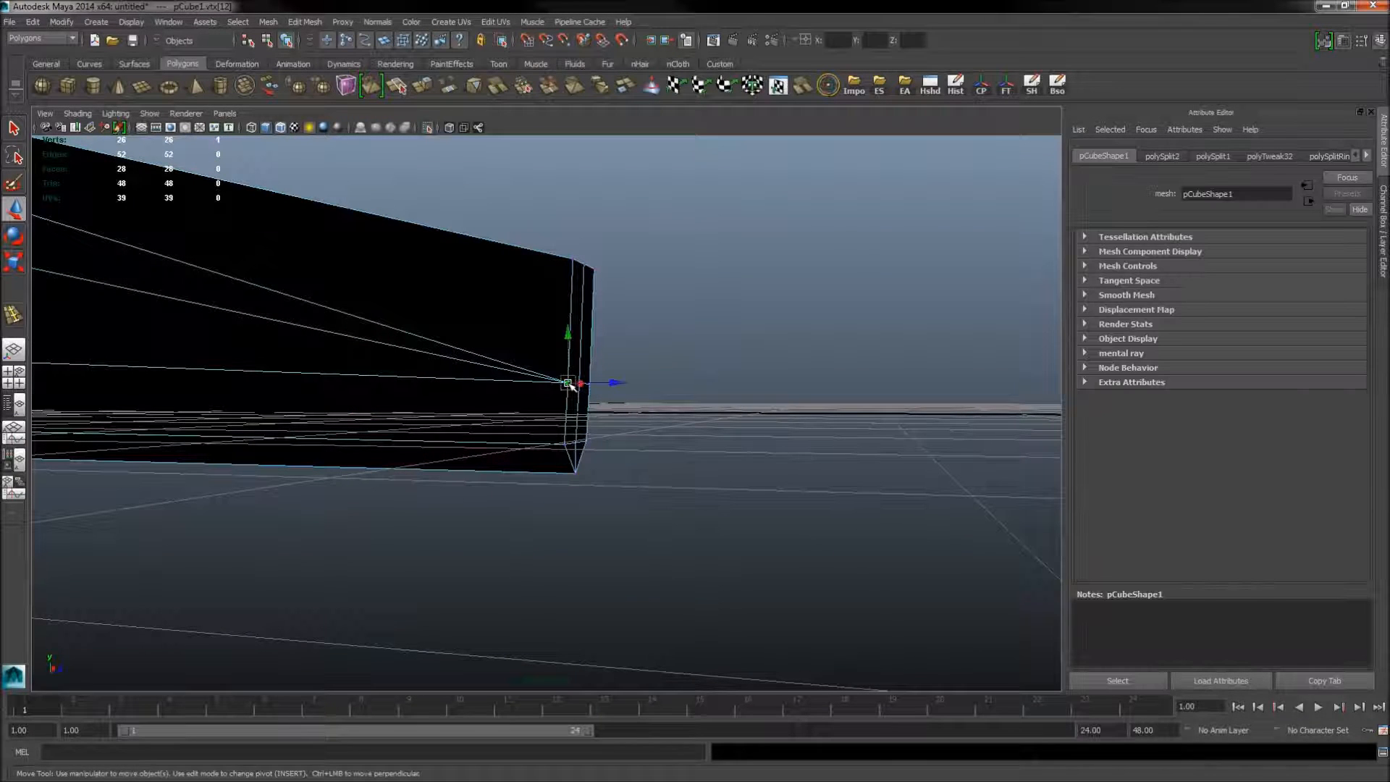
mouse_move(570, 384)
left_mouse_down()
mouse_move(591, 393)
mouse_move(567, 402)
mouse_move(558, 375)
mouse_move(675, 400)
mouse_move(544, 410)
mouse_move(556, 401)
left_mouse_up()
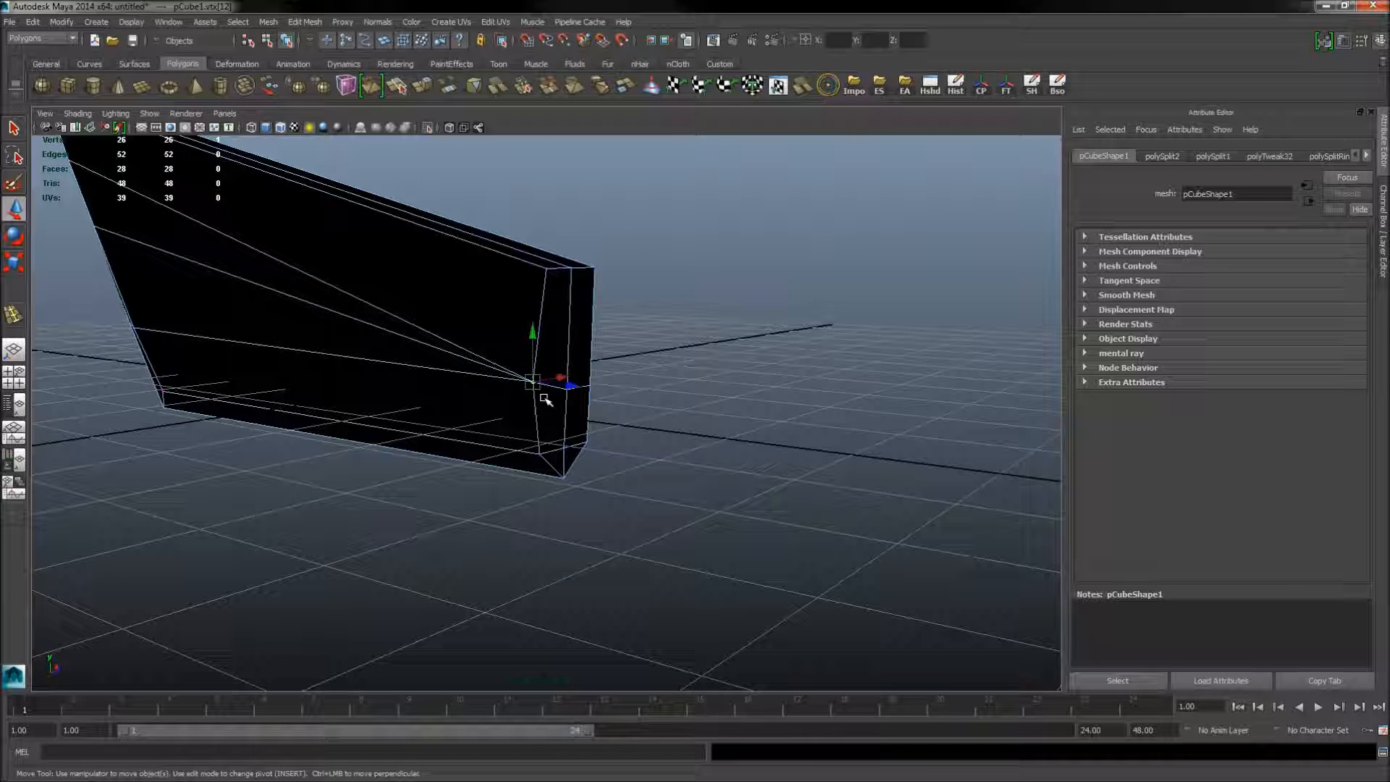
left_click_drag(590, 411, 590, 410)
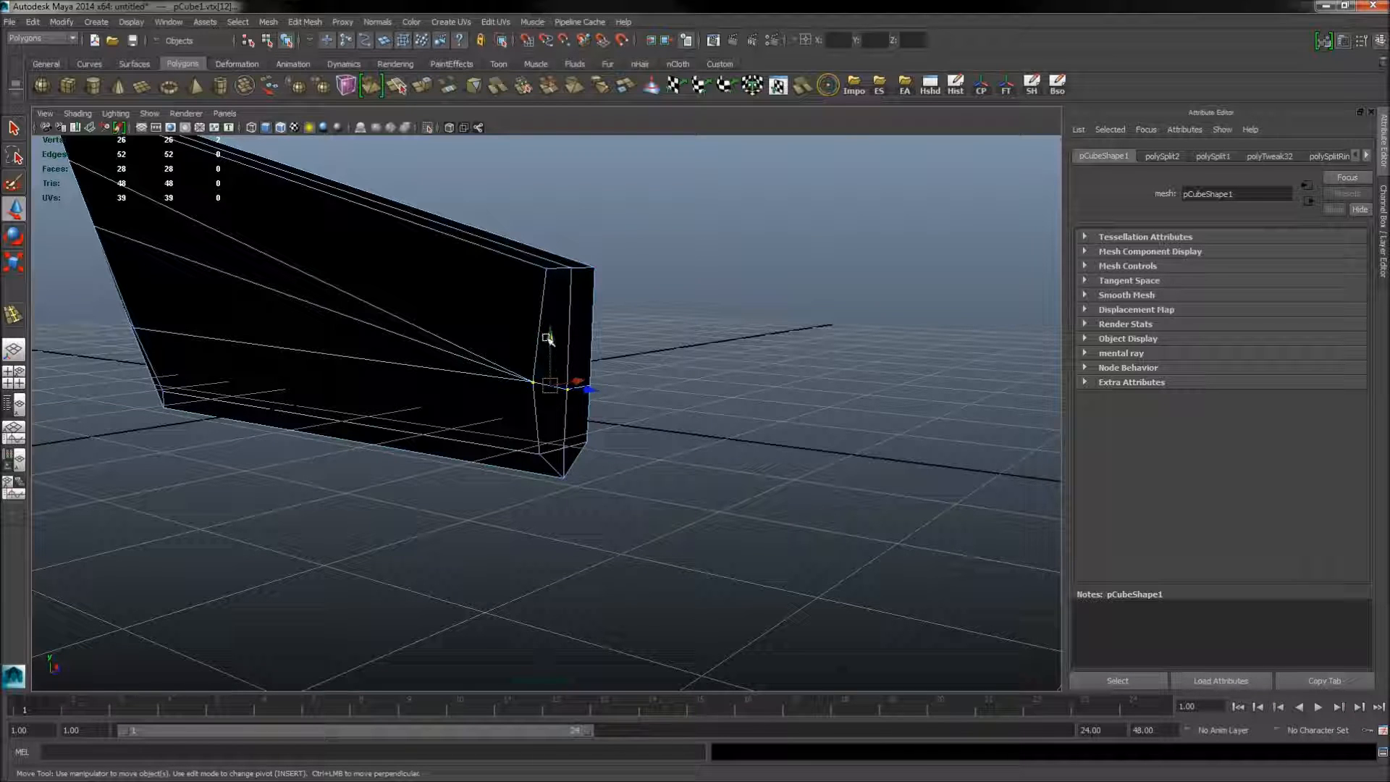
left_click(601, 408)
scroll(587, 407, "up", 3)
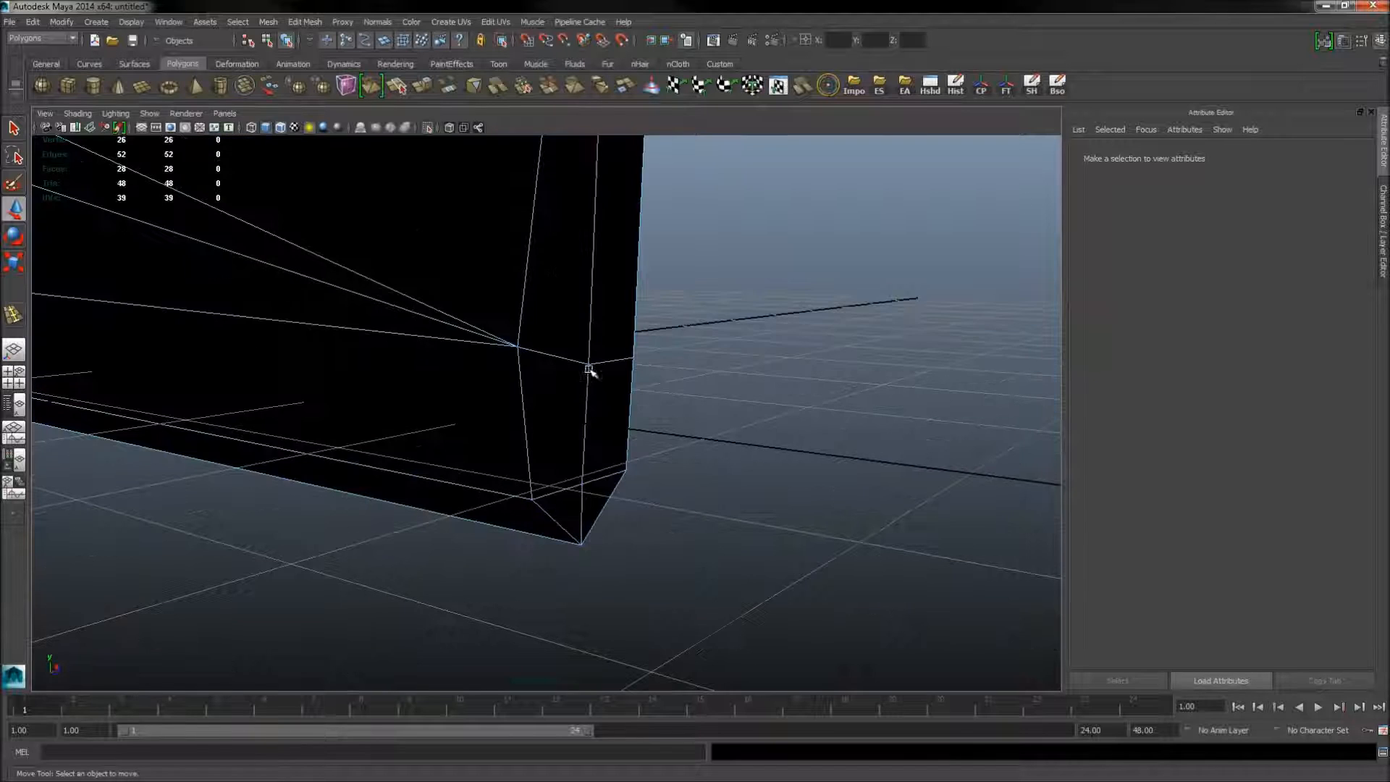
right_click(589, 386)
mouse_move(594, 364)
right_mouse_down()
mouse_move(533, 366)
mouse_move(590, 359)
right_mouse_up()
left_click(588, 365)
left_click_drag(589, 364, 637, 458)
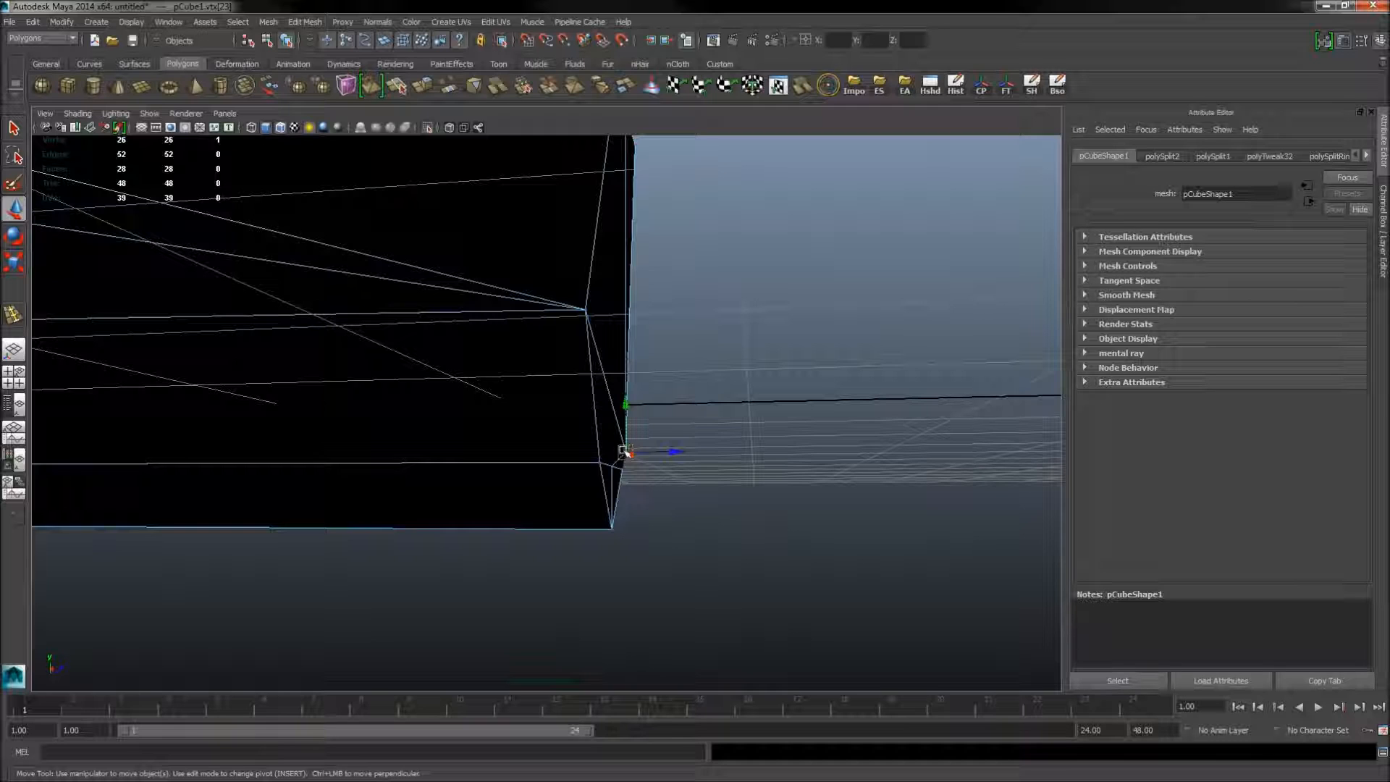
left_click_drag(623, 451, 620, 456)
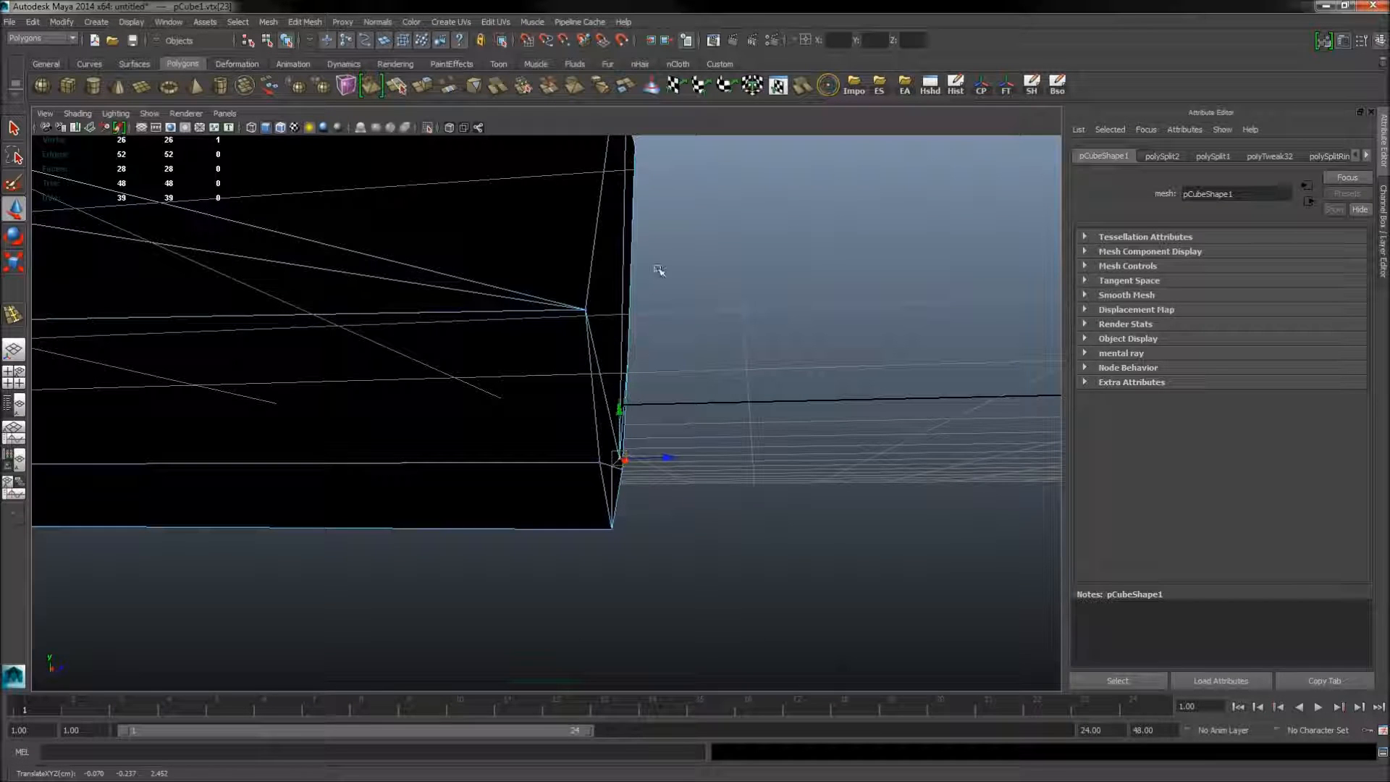
left_click(719, 472)
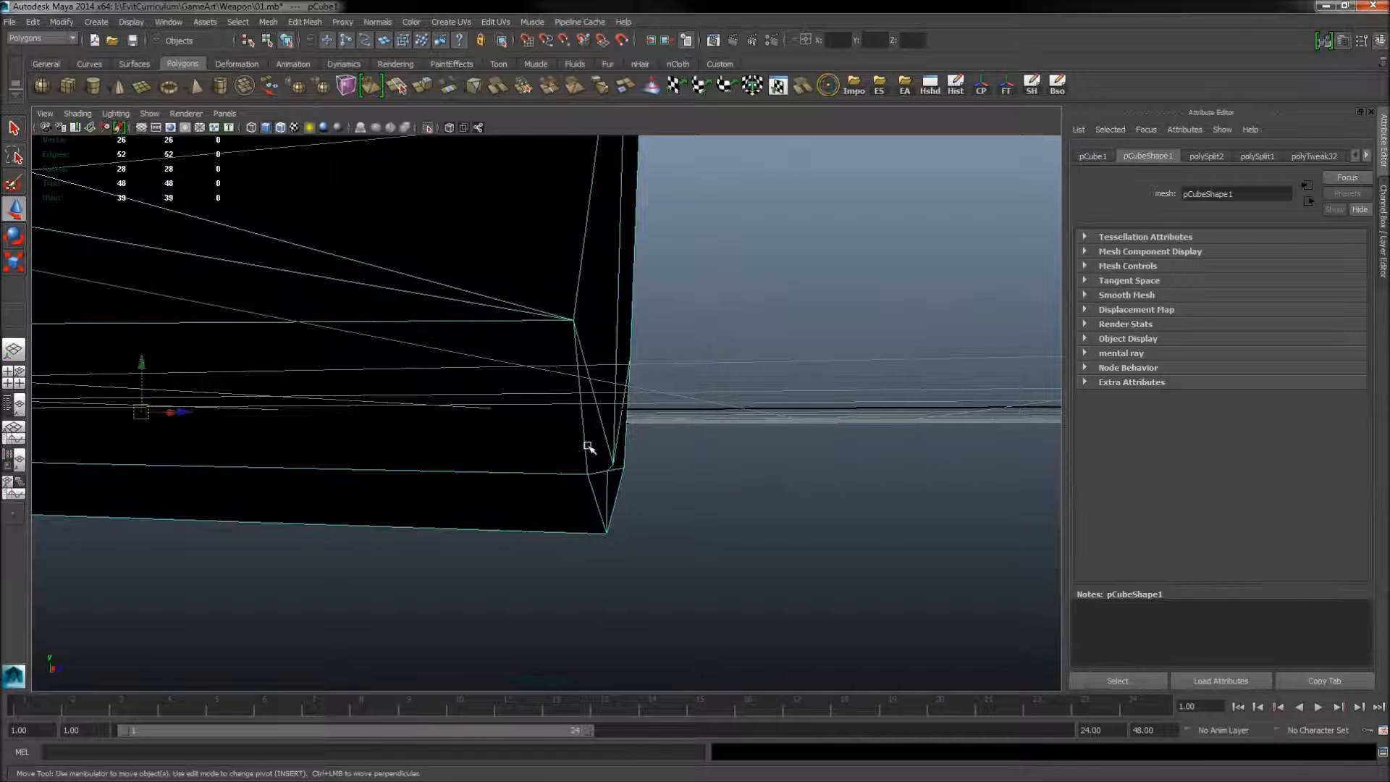
Step: Snap the middle row of vertices on the blade's handle-side end onto the vertices below and merge them
right_click_drag(588, 446, 614, 460)
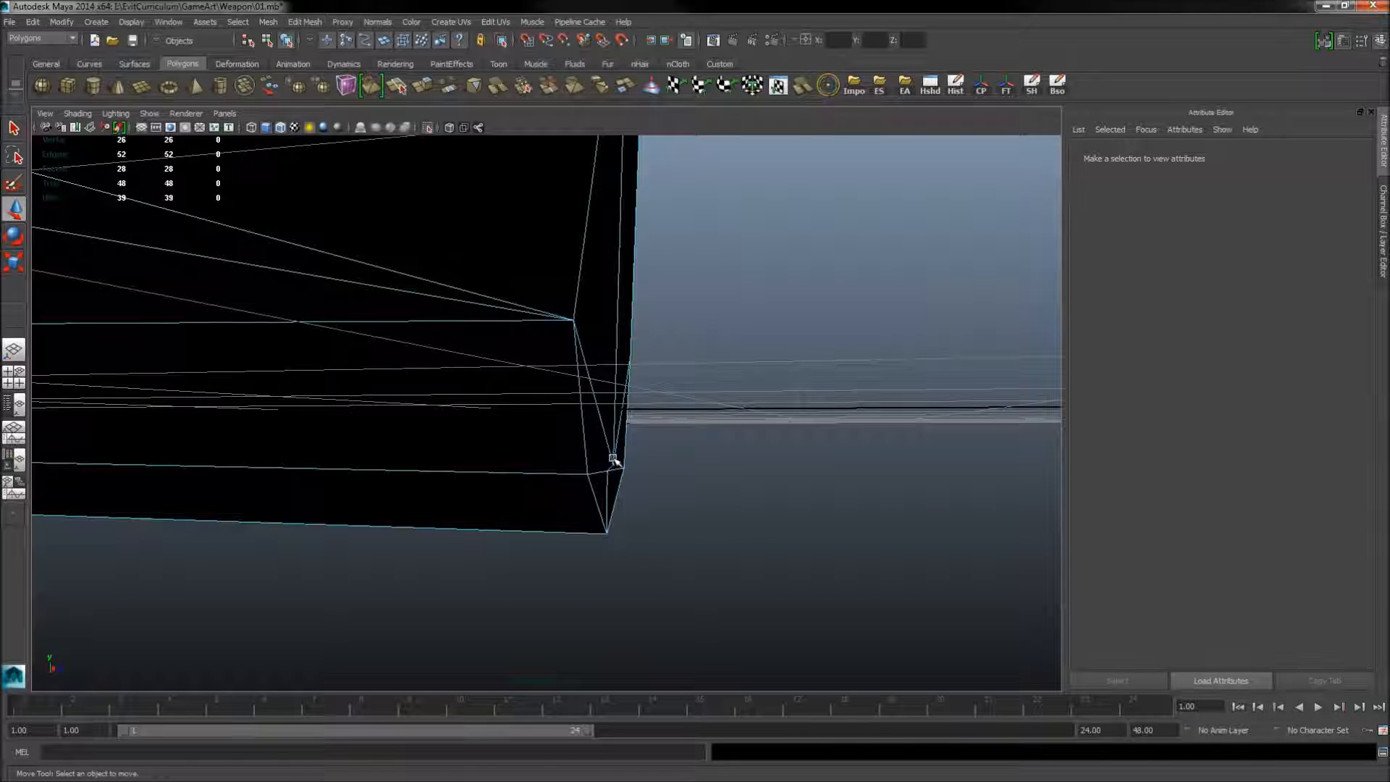
left_click(615, 462)
left_click_drag(615, 465, 609, 471)
left_click(577, 323)
left_click(576, 320)
key("v")
left_click_drag(577, 322, 590, 419)
left_click(627, 362)
left_click_drag(562, 350, 556, 446)
left_click_drag(633, 521, 323, 466, "alt")
right_click_drag(323, 465, 362, 416, "shift")
left_click_drag(363, 424, 486, 371, "alt")
Step: Delete the faces that close off the blade's handle-side end
right_click_drag(486, 370, 487, 407)
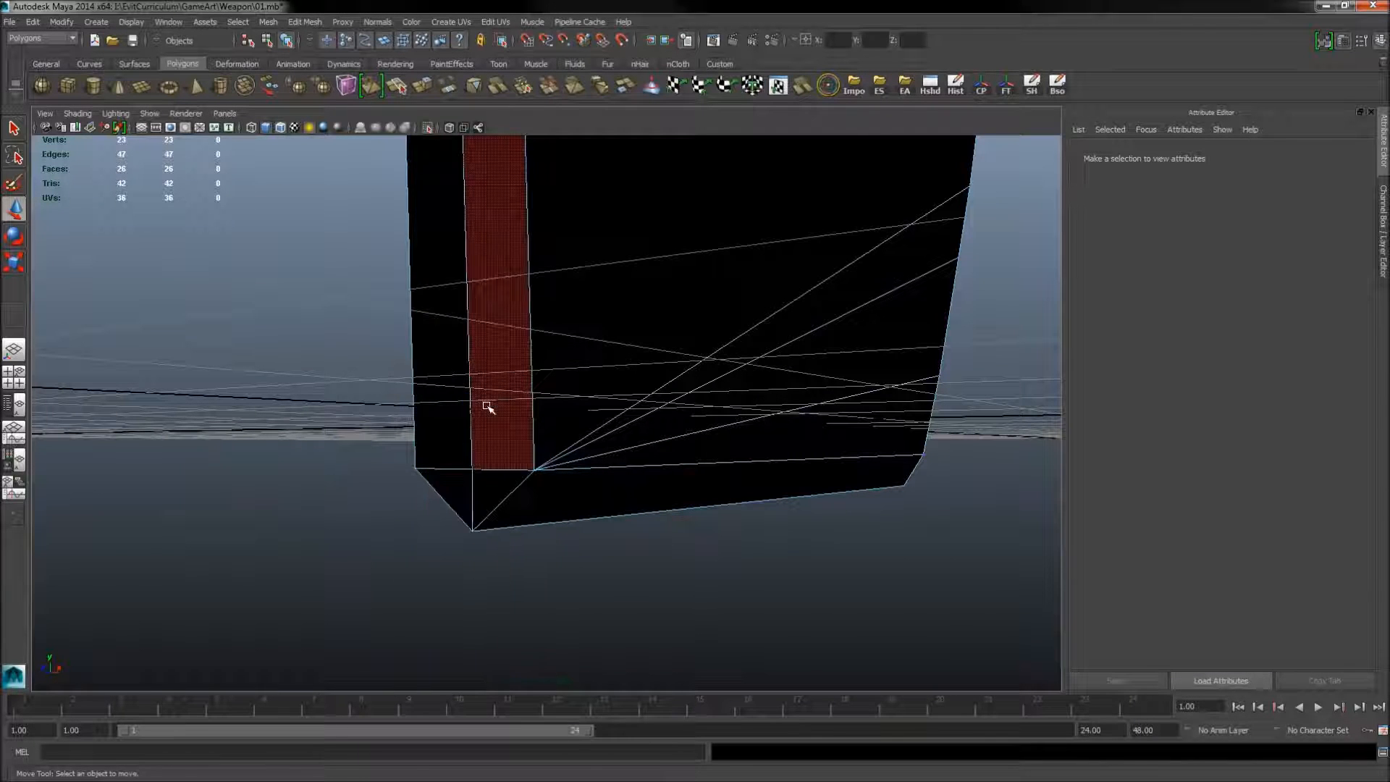
left_click(487, 406)
double_click(463, 432, "shift")
left_click(466, 483)
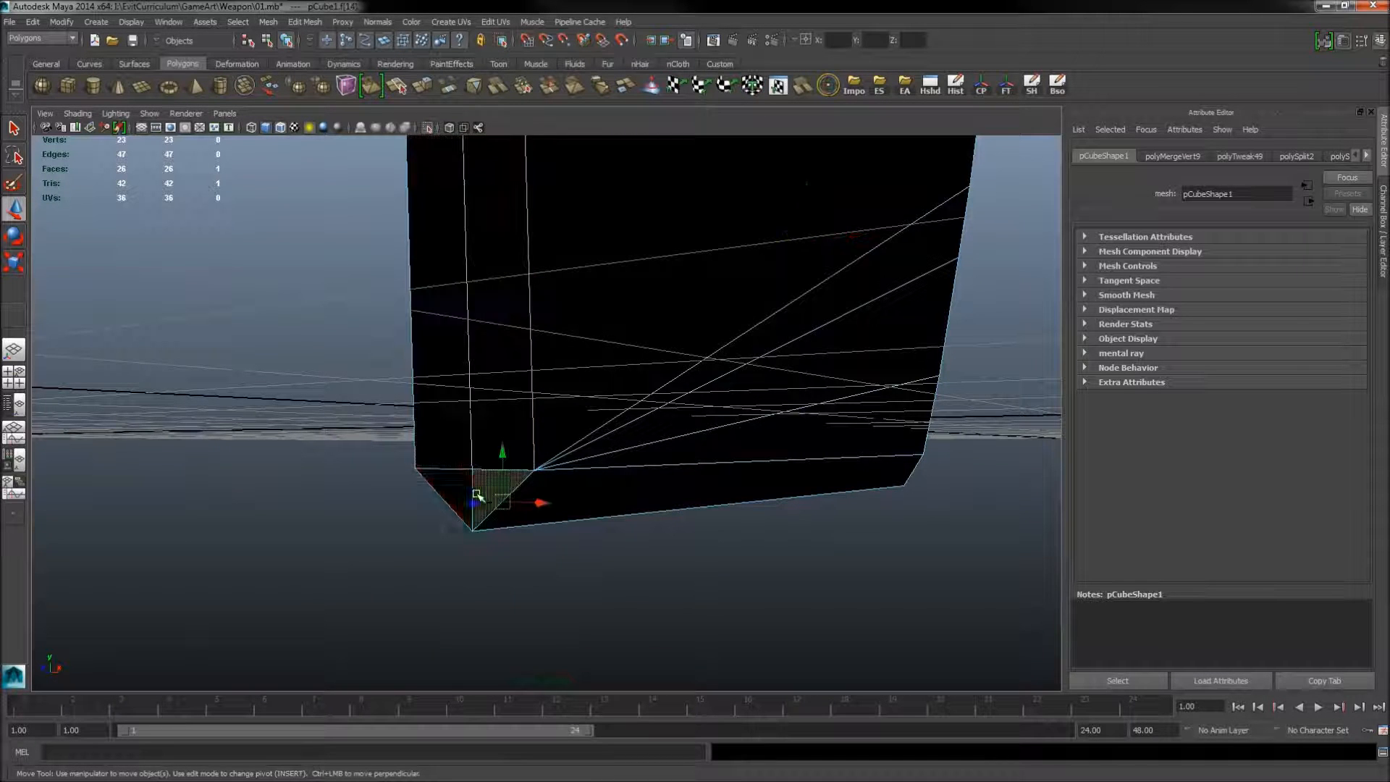
left_click(441, 404, "shift")
left_click(496, 397, "shift")
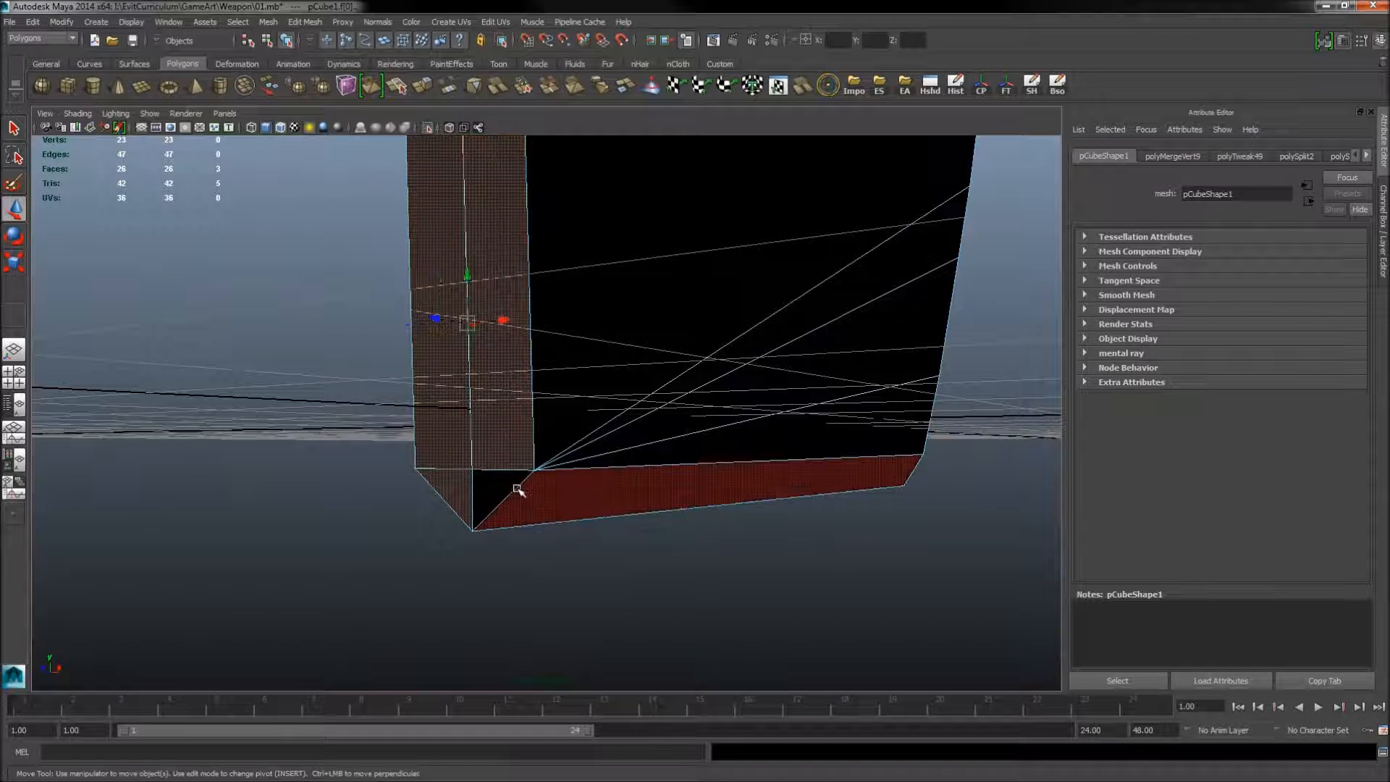
left_click(489, 484, "shift")
middle_click_drag(511, 380, 507, 523, "alt")
left_click_drag(508, 522, 273, 434, "alt")
key("Delete")
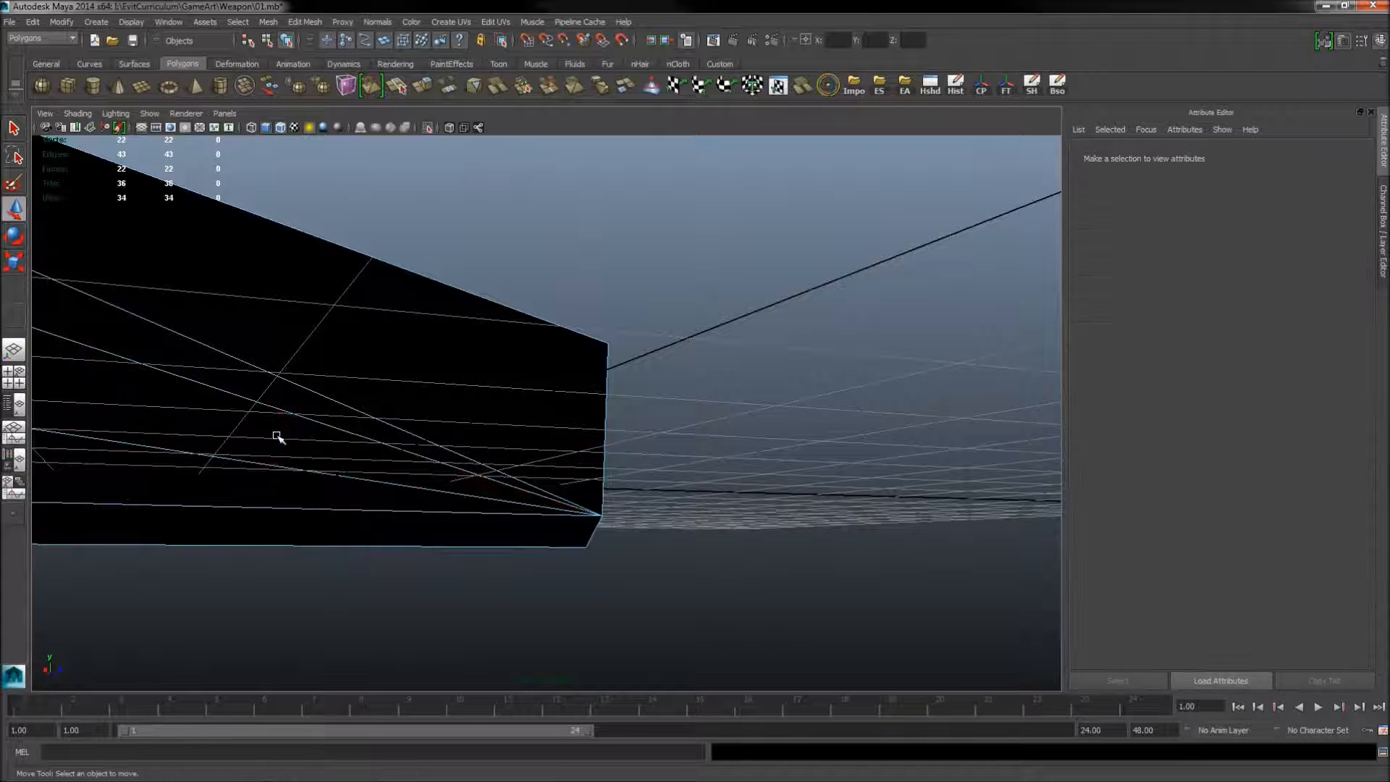
left_click_drag(637, 475, 358, 200, "alt")
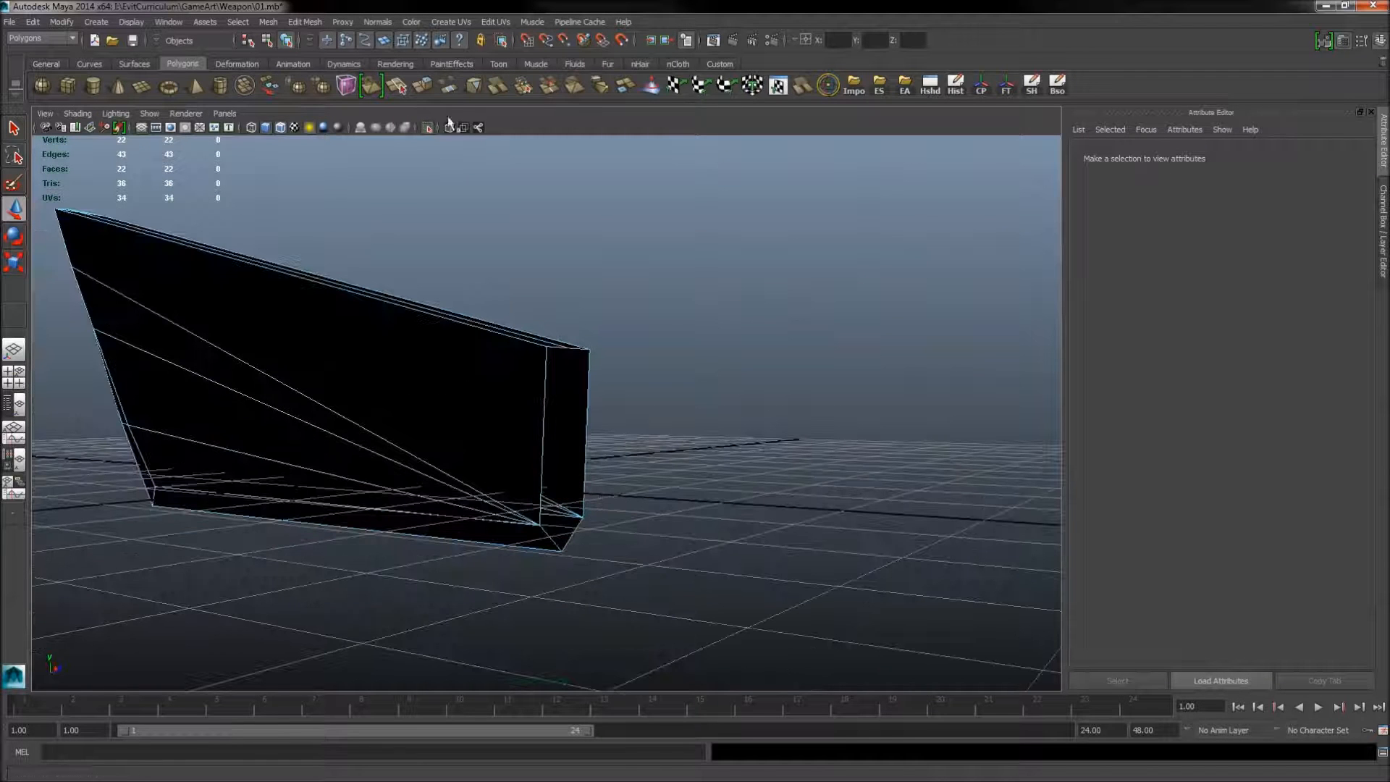
Step: Turn off the blade's isolation and select the curved tooth under the blade nearest the guard
left_click(430, 130)
left_click_drag(515, 239, 537, 254, "alt")
middle_click_drag(536, 254, 1061, 272, "alt")
right_click_drag(566, 357, 537, 354, "alt")
middle_click_drag(705, 476, 330, 401, "alt")
right_click_drag(330, 400, 641, 510, "alt")
middle_click_drag(641, 510, 605, 434, "alt")
right_click_drag(605, 435, 559, 456, "alt")
left_click(512, 490)
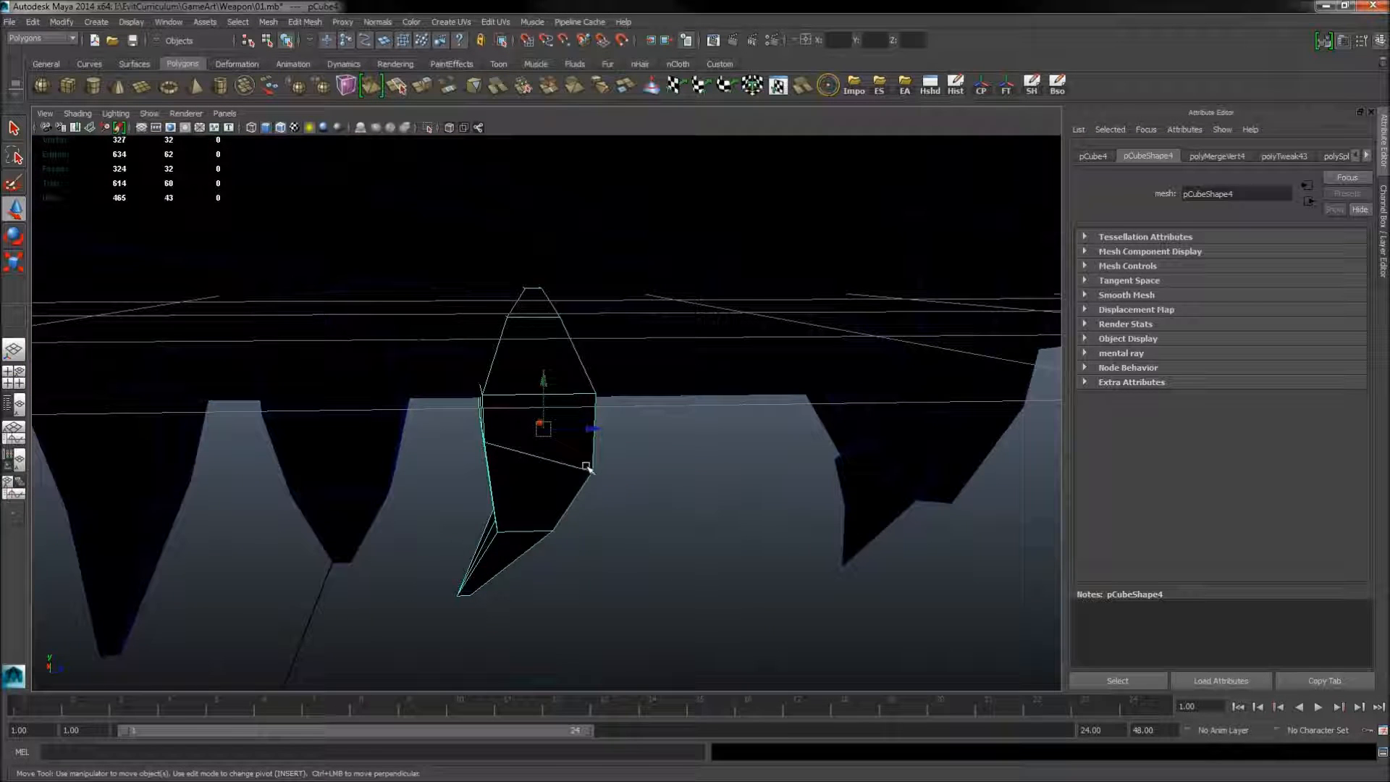
right_click_drag(967, 473, 475, 406, "alt")
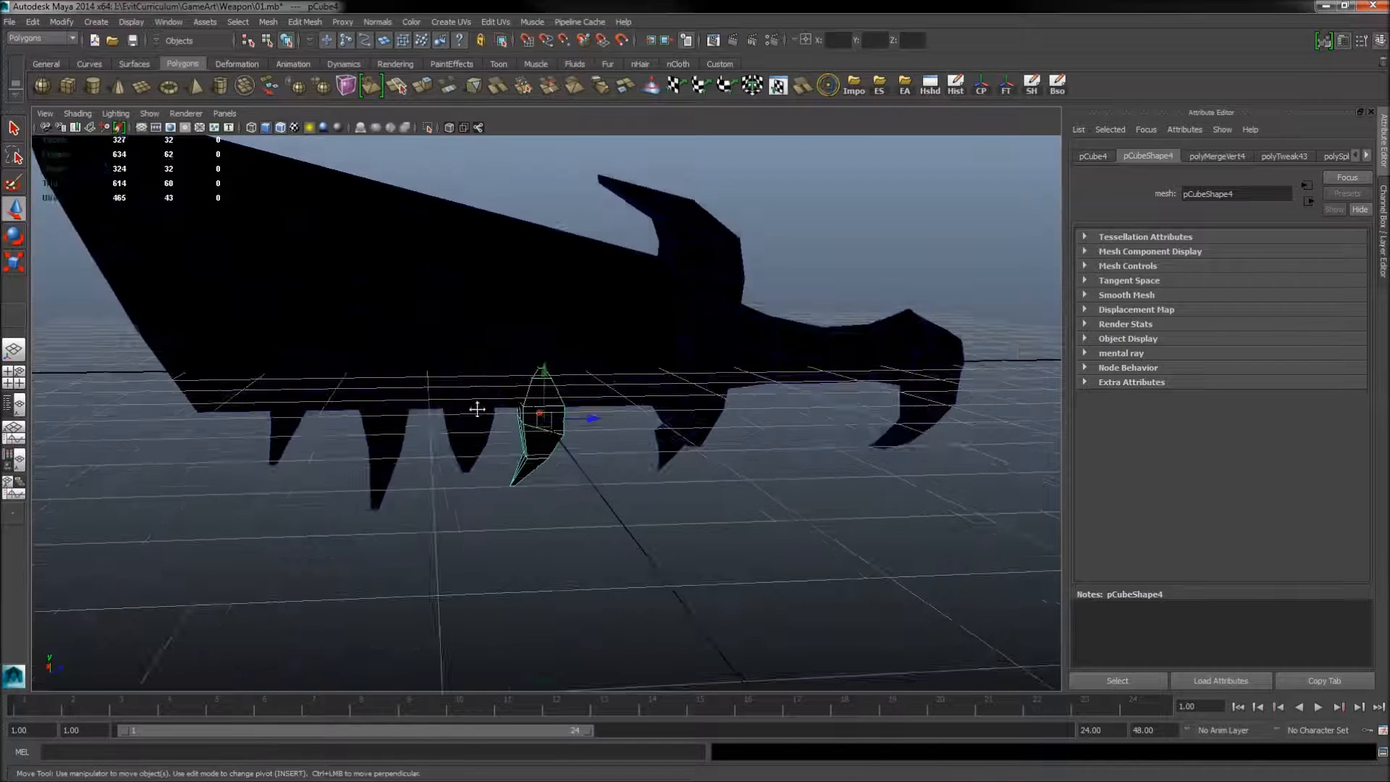
Step: Delete the redundant lengthwise edge loop running around the guard
middle_click_drag(475, 407, 448, 499, "alt")
right_click_drag(448, 500, 350, 481, "alt")
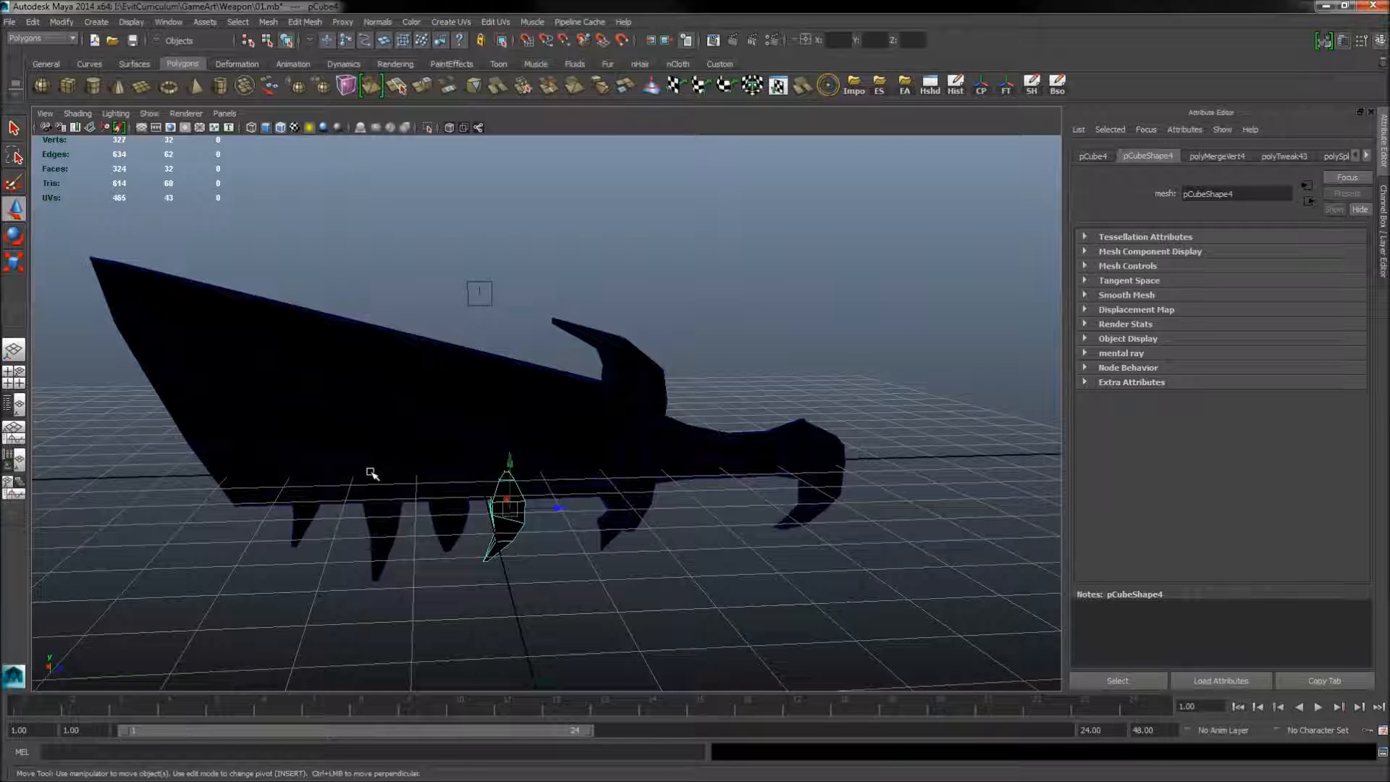
right_click_drag(512, 503, 740, 515, "alt")
middle_click_drag(740, 515, 547, 516, "alt")
left_click_drag(548, 517, 677, 522, "alt")
left_click(564, 379)
left_click_drag(564, 380, 532, 392, "alt")
right_click_drag(532, 392, 563, 338)
left_click(569, 310)
left_click_drag(718, 282, 449, 295, "alt")
right_click_drag(450, 295, 423, 298, "shift")
left_click_drag(423, 299, 689, 335, "alt")
Step: Examine the guard and blade from several angles and look through the heads-up display options
right_click_drag(236, 383, 36, 341, "alt")
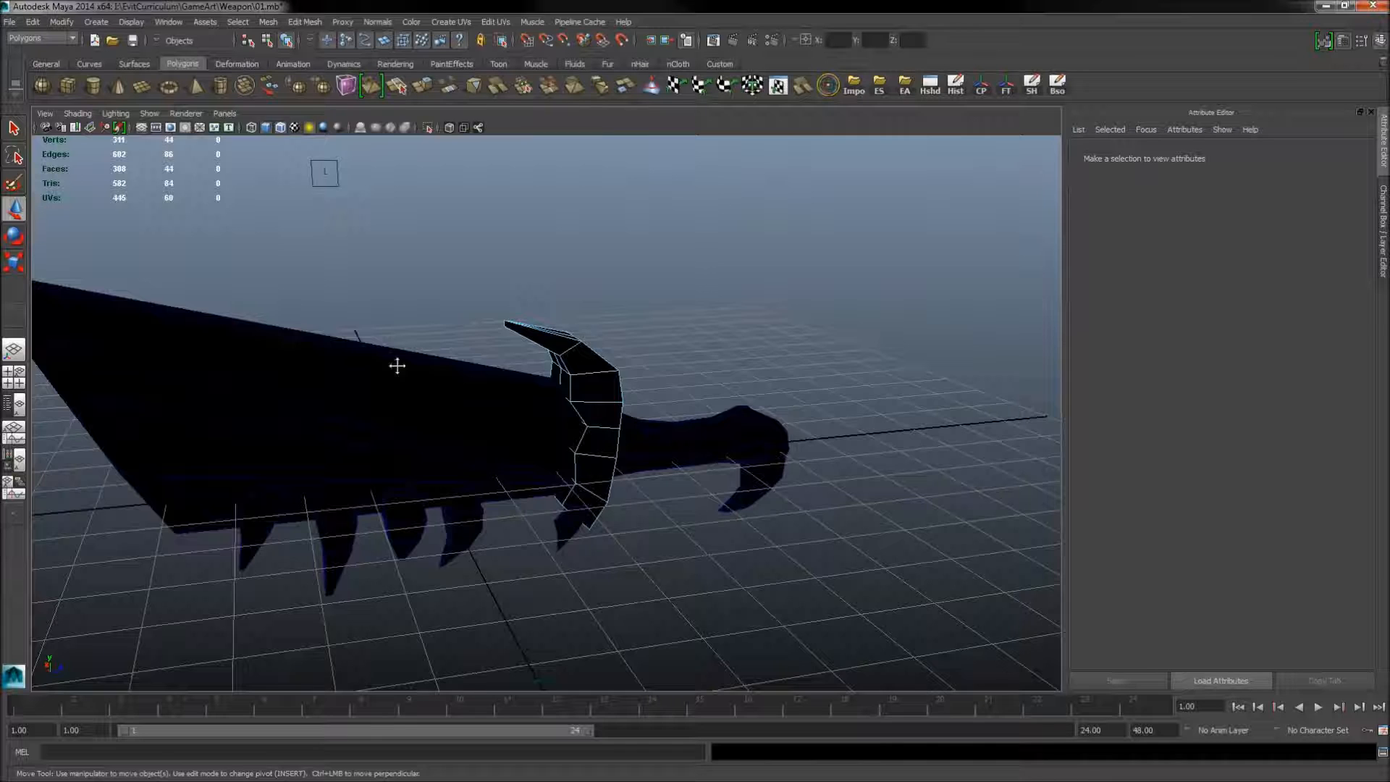
middle_click_drag(398, 366, 565, 375, "alt")
right_click_drag(507, 369, 400, 362, "alt")
left_click_drag(374, 421, 428, 475, "alt")
right_click_drag(428, 474, 448, 548, "alt")
left_click_drag(447, 548, 152, 225, "alt")
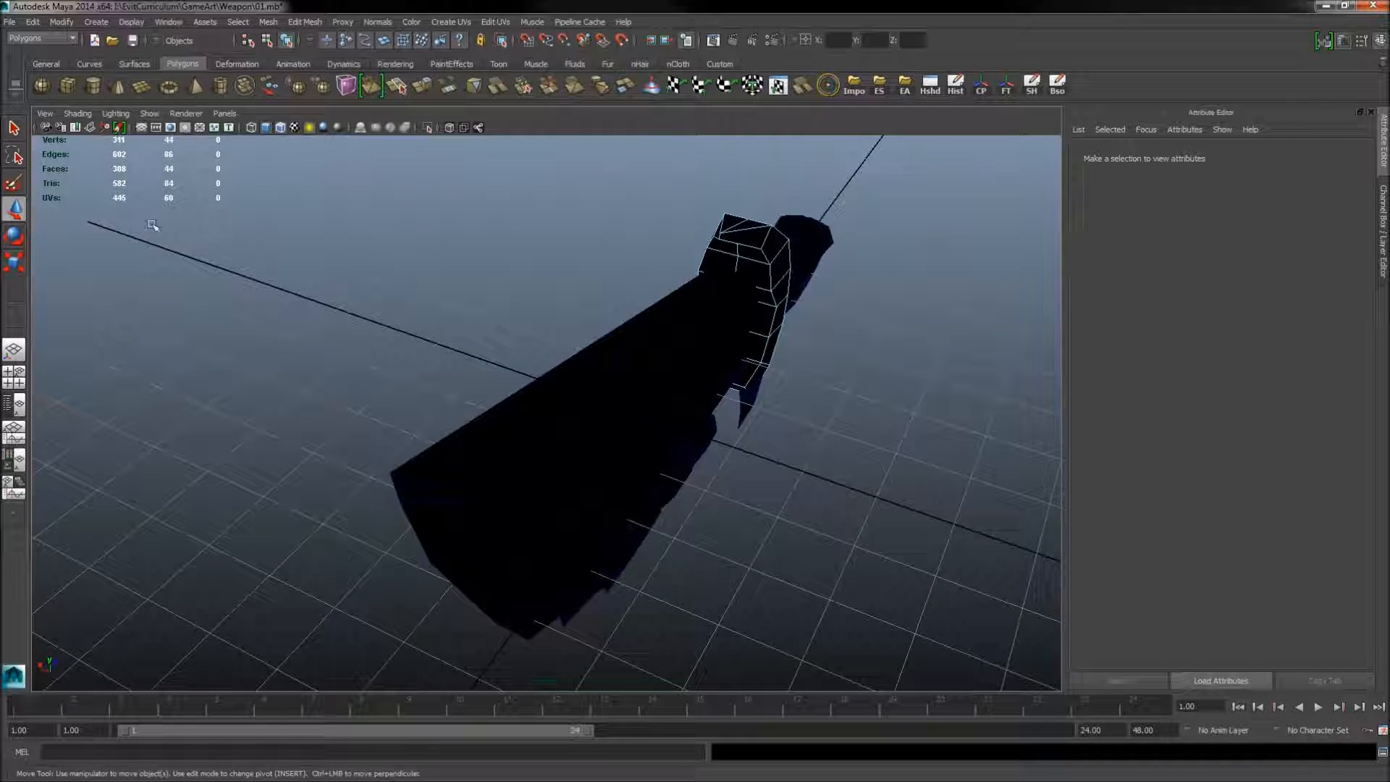
left_click_drag(573, 315, 527, 311, "alt")
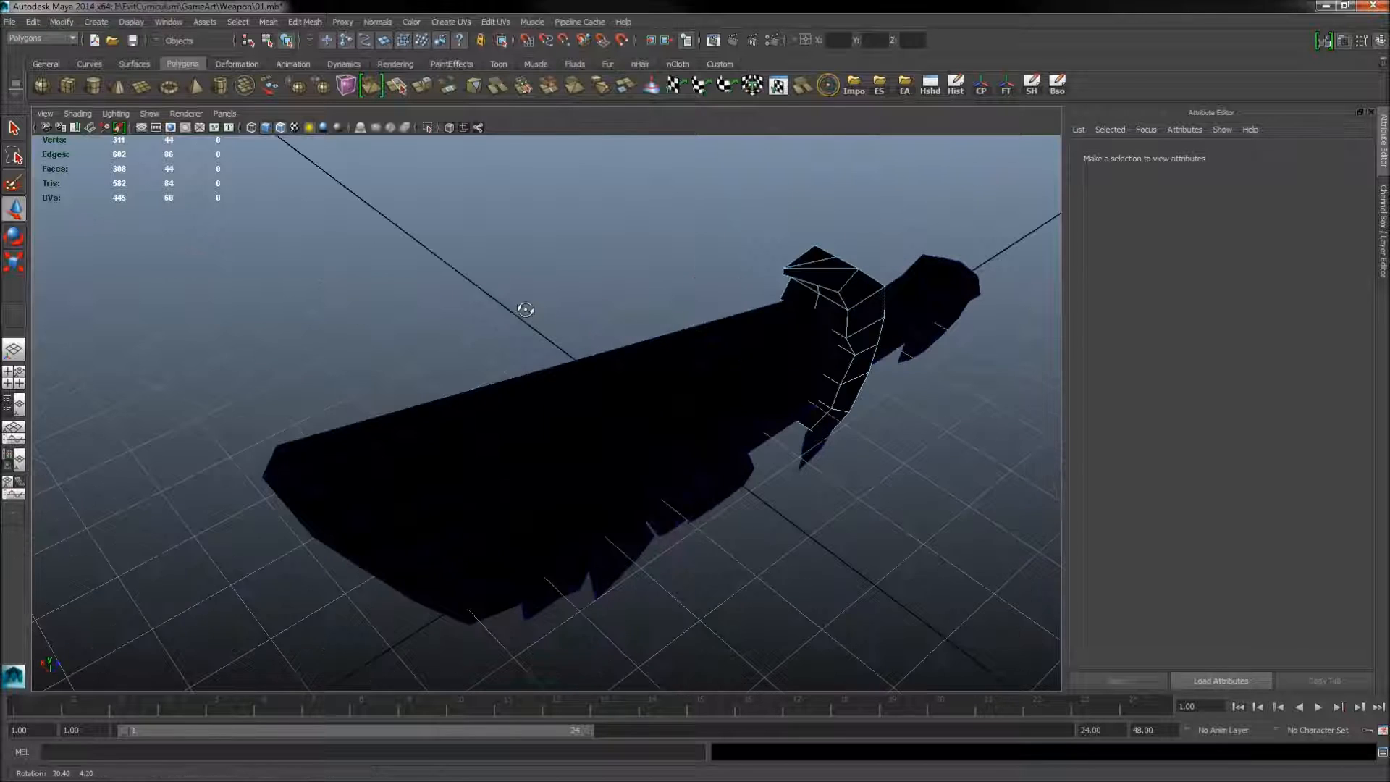
left_click(130, 22)
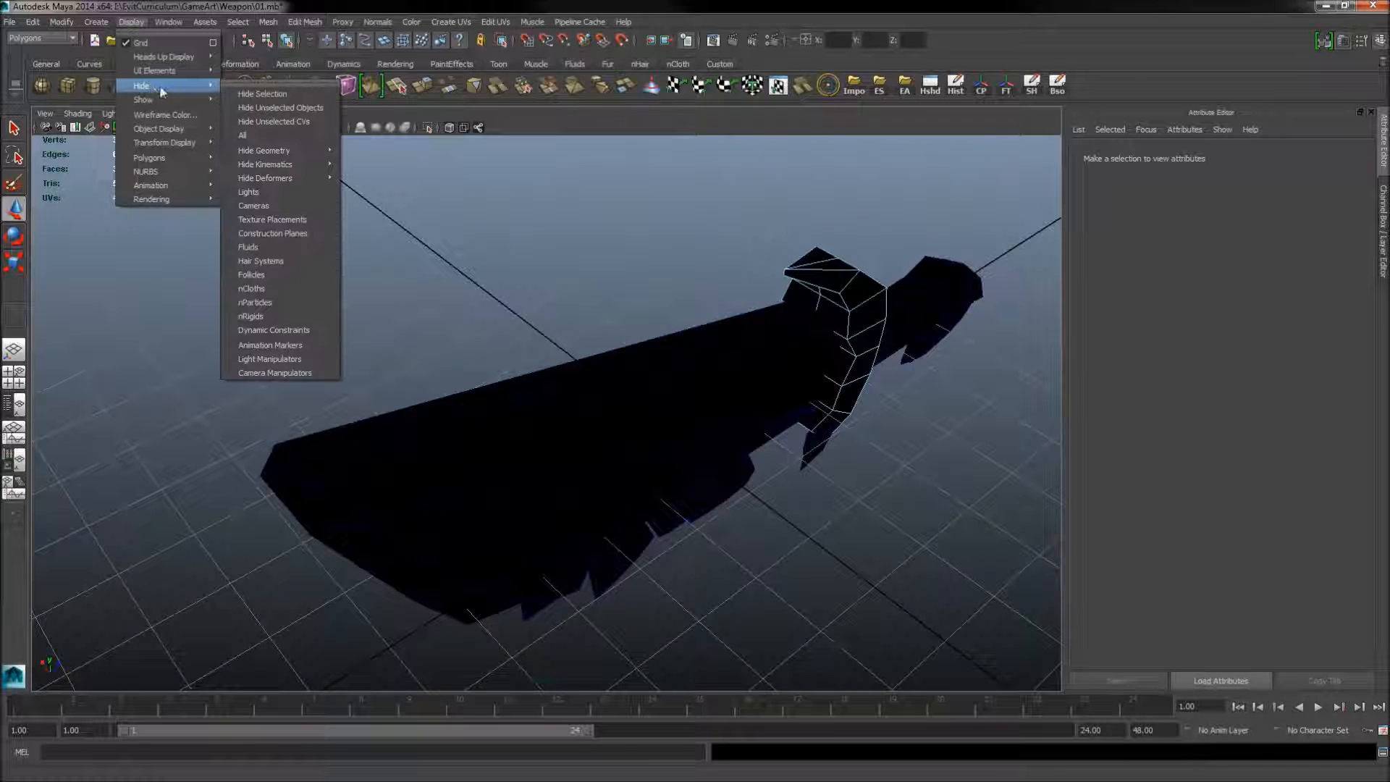
mouse_move(183, 78)
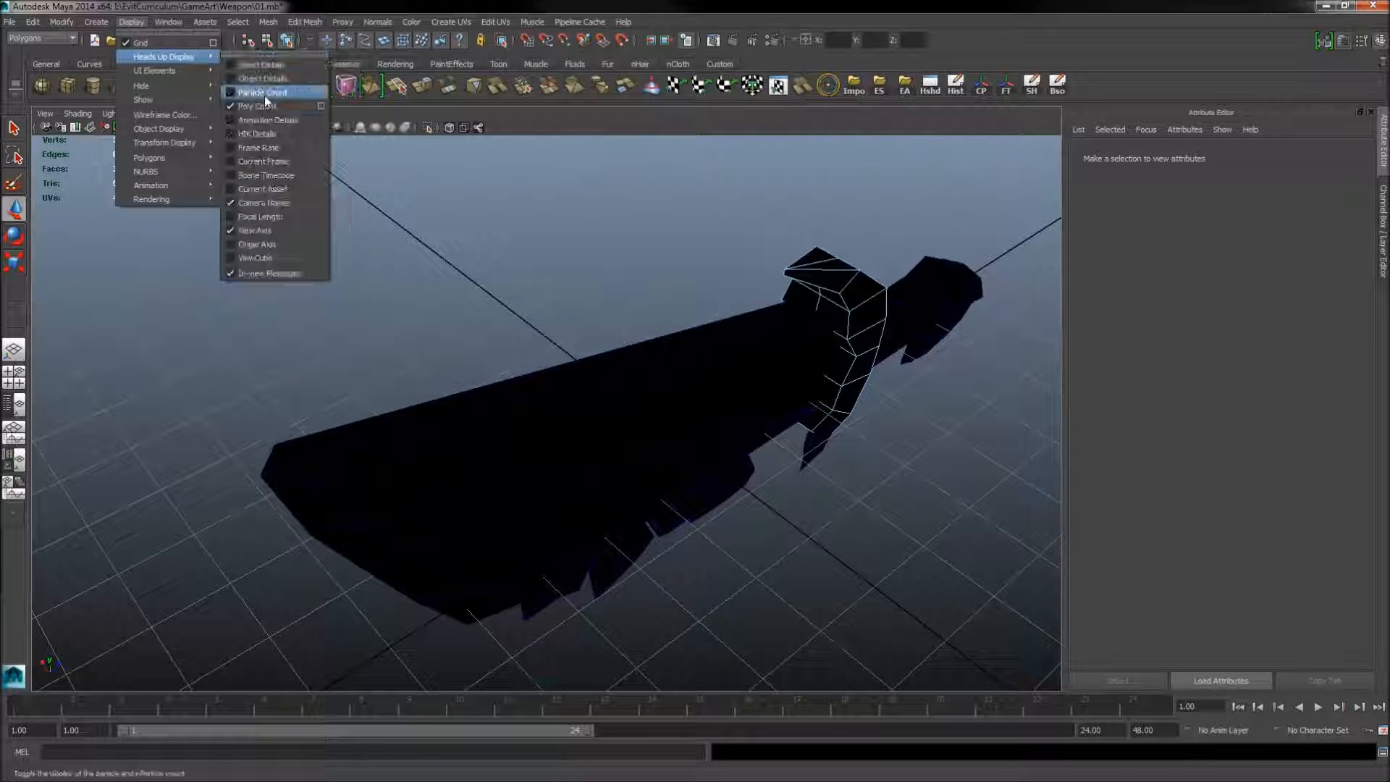
left_click(390, 200, "alt")
left_click_drag(534, 301, 568, 283, "alt")
middle_click_drag(914, 400, 745, 361, "alt")
Step: Return to object mode and select the short straight tooth, second from the guard, under the blade
right_click_drag(793, 337, 832, 310)
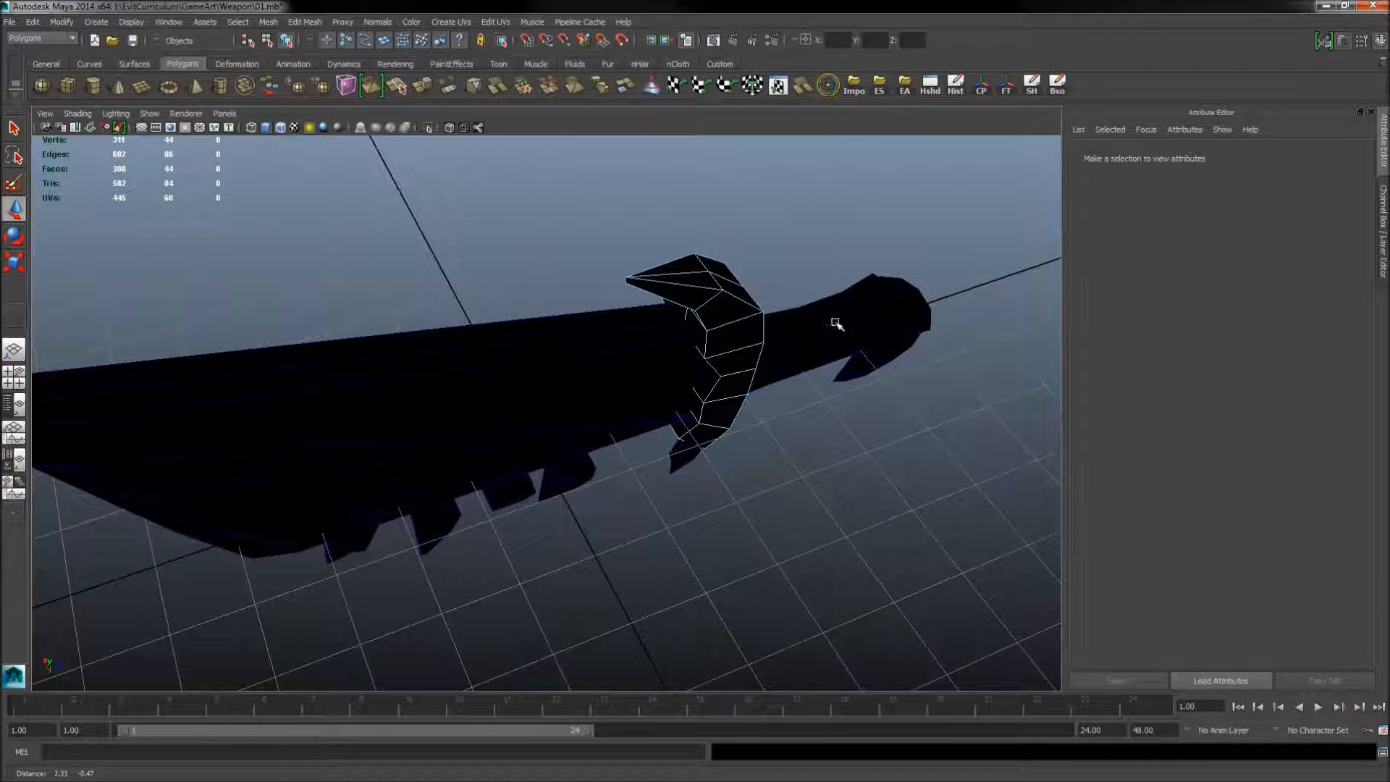
scroll(642, 320, "up", 1)
middle_click_drag(579, 321, 470, 326, "alt")
left_click_drag(724, 409, 655, 376, "alt")
scroll(497, 380, "up", 1)
middle_click_drag(497, 380, 461, 364, "alt")
left_click_drag(461, 364, 674, 409, "alt")
left_click(551, 471)
left_click_drag(405, 472, 441, 468, "alt")
left_click(321, 428)
Step: Frame the selected tooth in the side view, shaded with its wireframe overlaid
key("space")
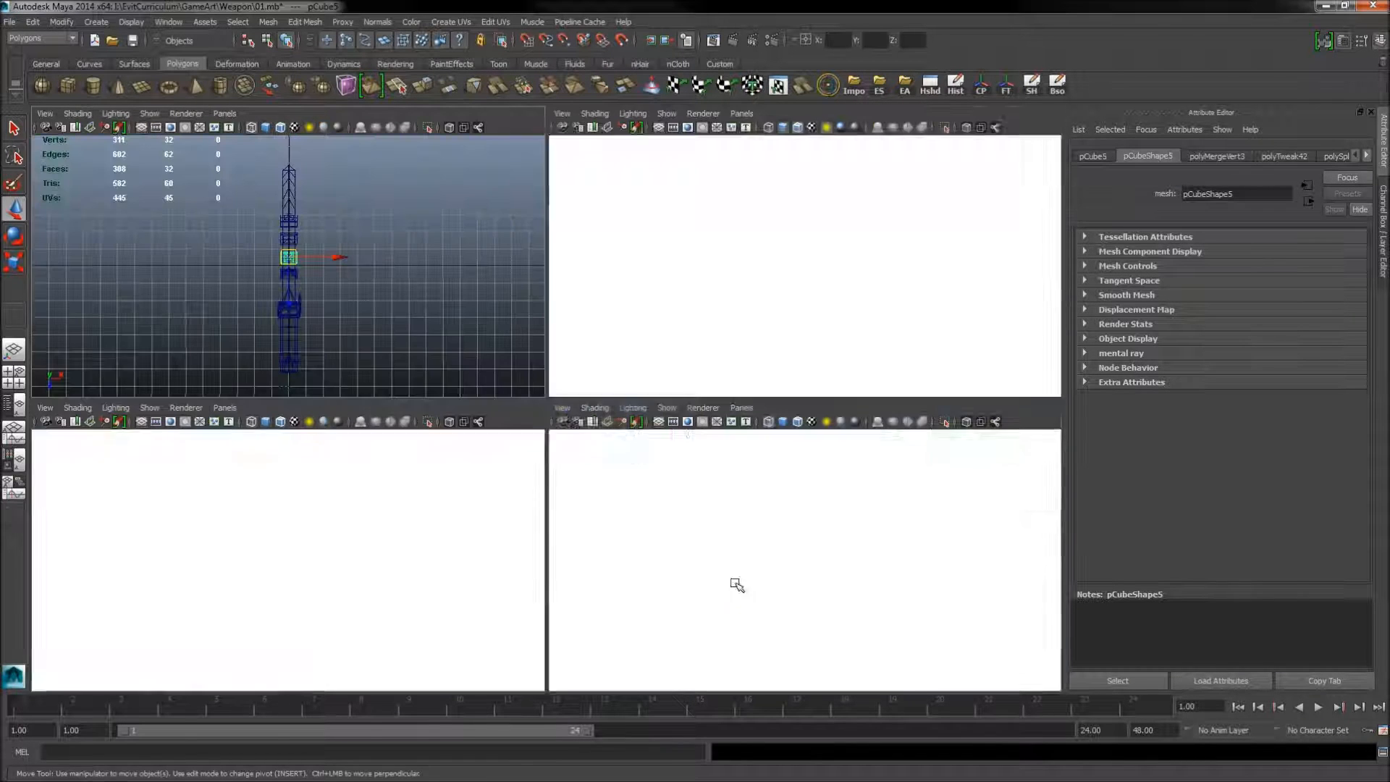
key("space")
key("f")
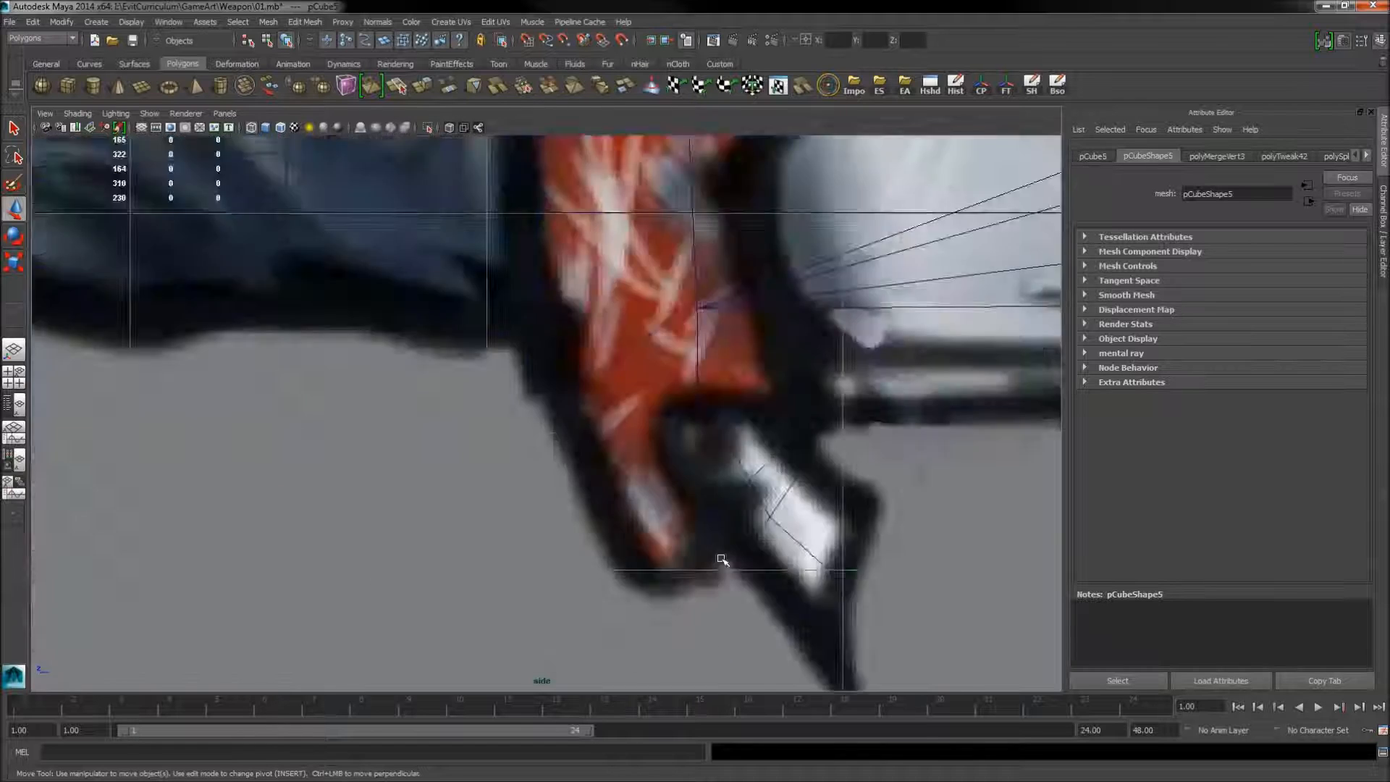
key("5")
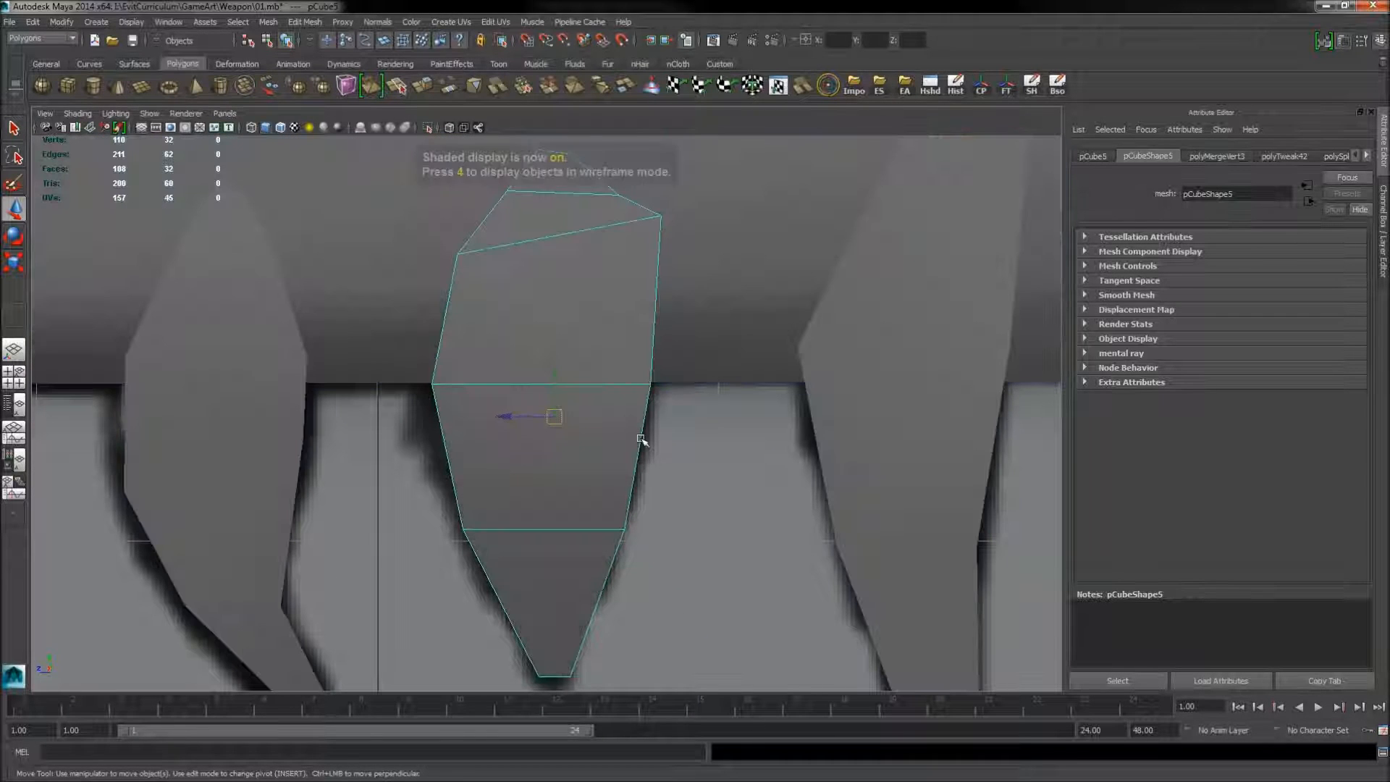
middle_click_drag(425, 510, 521, 454, "alt")
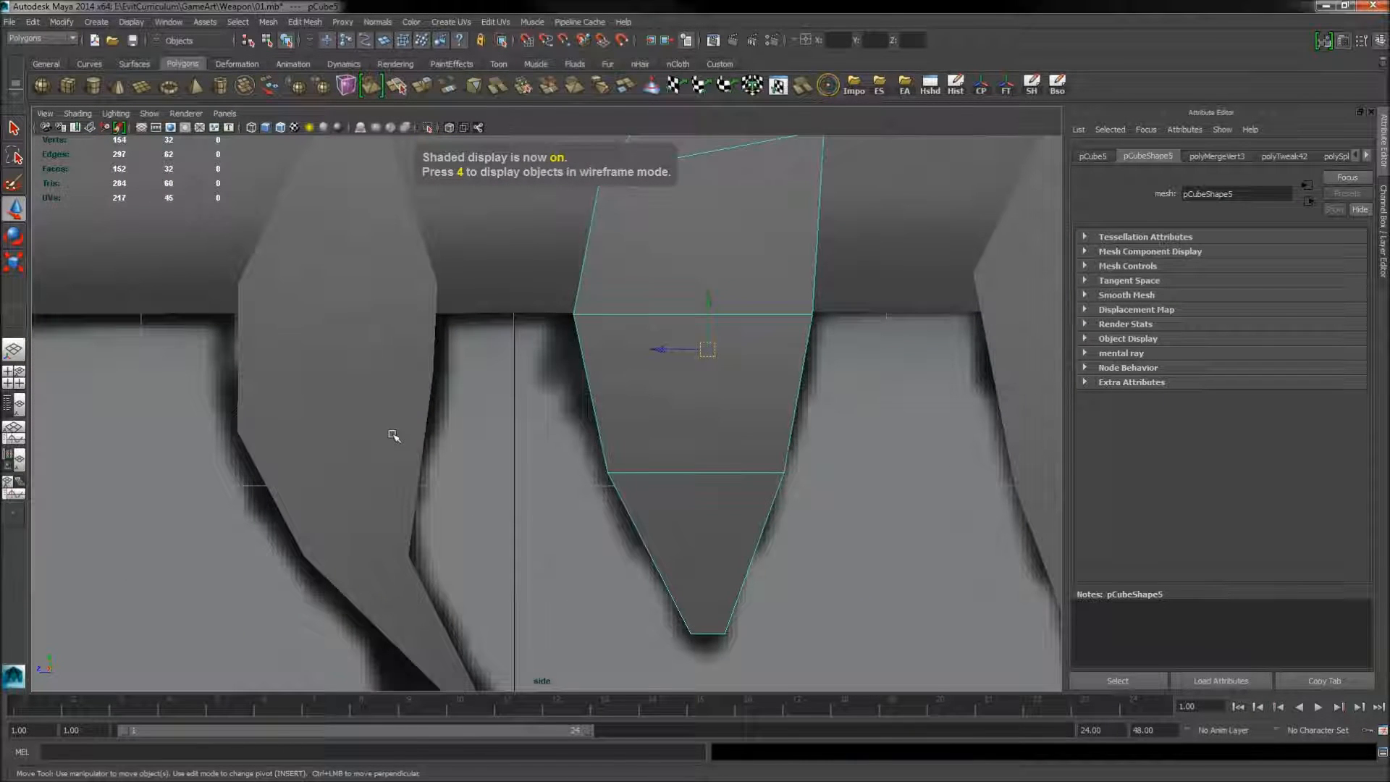
left_click(279, 128)
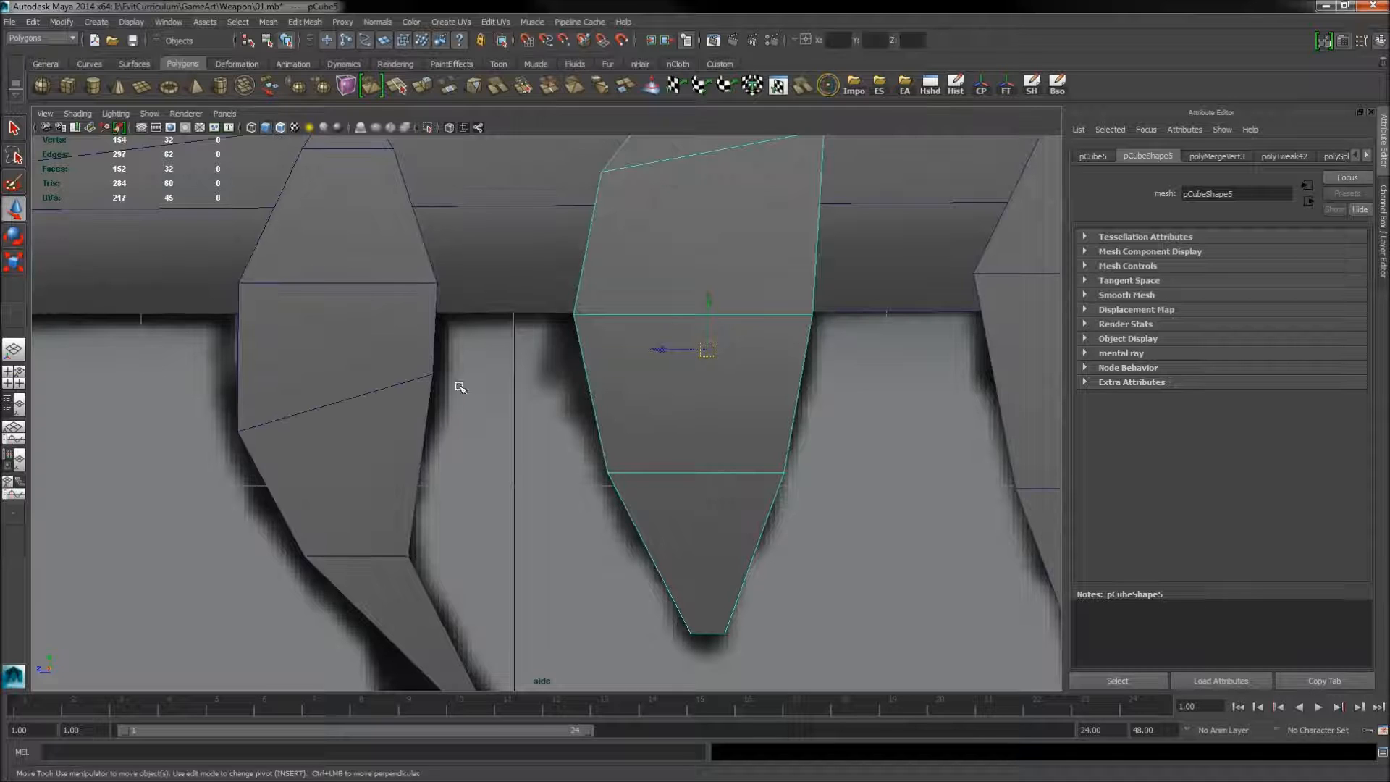
Step: Examine the edge flow of the four teeth along the blade's lower edge against the reference image
middle_click_drag(491, 410, 467, 293, "alt")
middle_click_drag(497, 484, 199, 487, "alt")
right_click_drag(599, 528, 509, 511, "alt")
scroll(556, 427, "up", 1)
middle_click_drag(556, 427, 500, 487, "alt")
scroll(502, 486, "up", 2)
right_click_drag(656, 432, 710, 425, "alt")
scroll(703, 426, "up", 3)
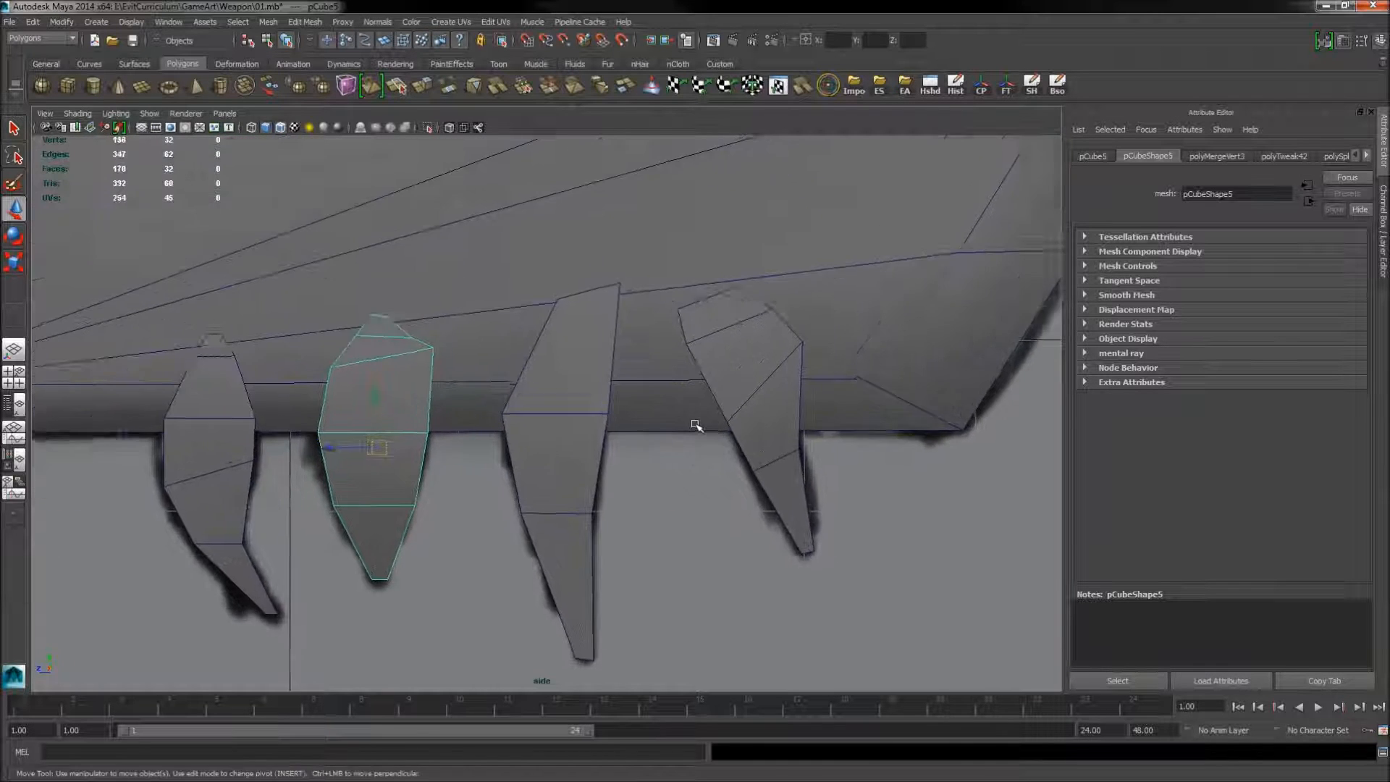
scroll(698, 425, "up", 1)
middle_click_drag(627, 396, 552, 431, "alt")
right_click_drag(553, 431, 814, 456, "alt")
middle_click_drag(733, 432, 616, 345, "alt")
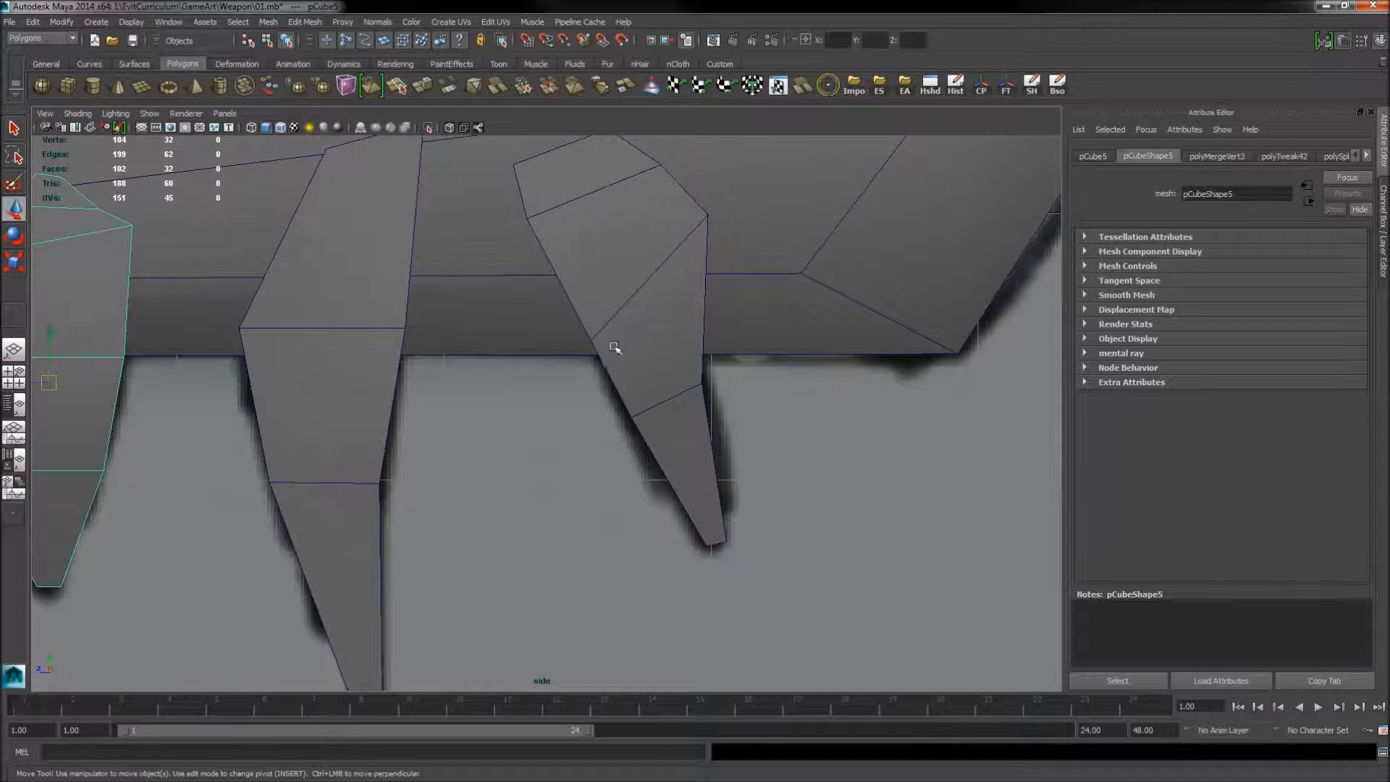
Step: Snap the three middle-row vertices of the tooth nearest the blade tip onto the matching vertices in the row below
left_click(604, 339)
right_click(600, 338)
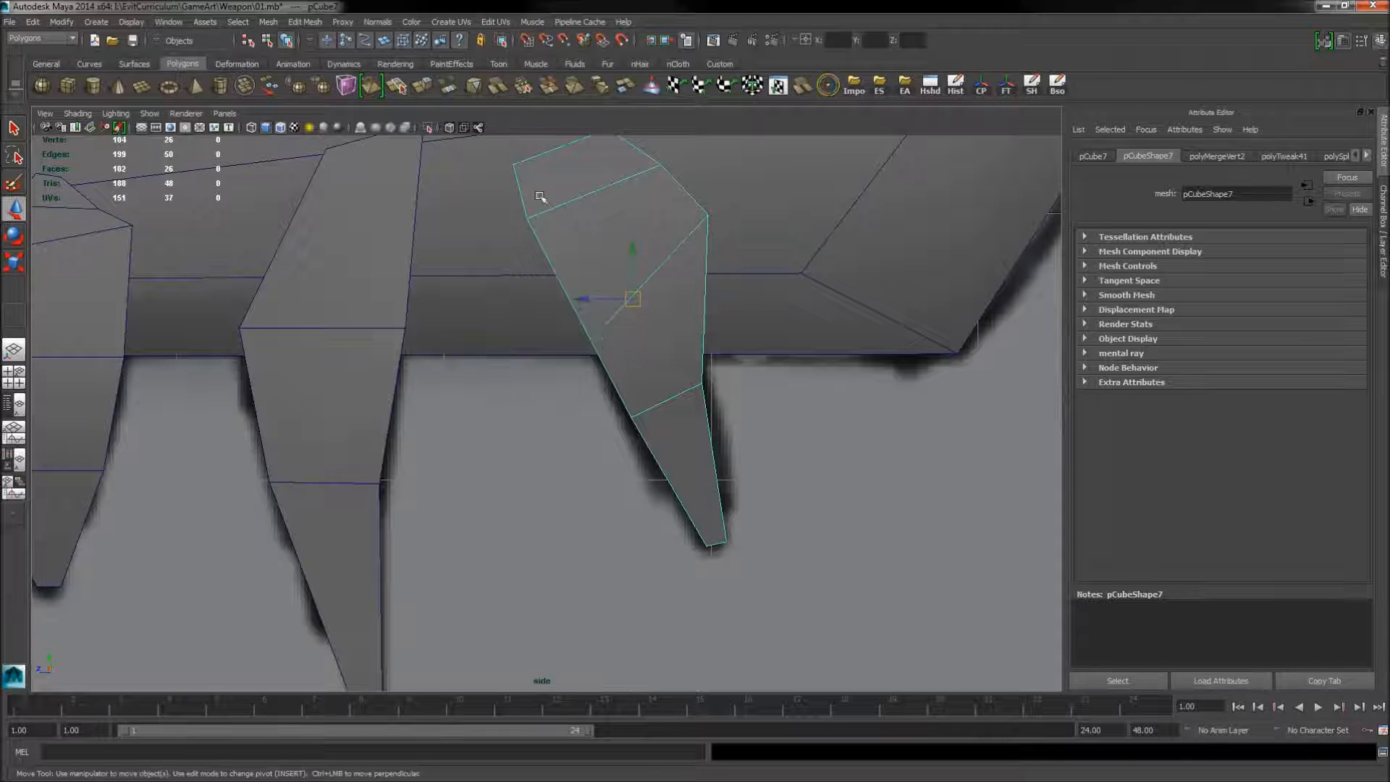
key("space")
key("space")
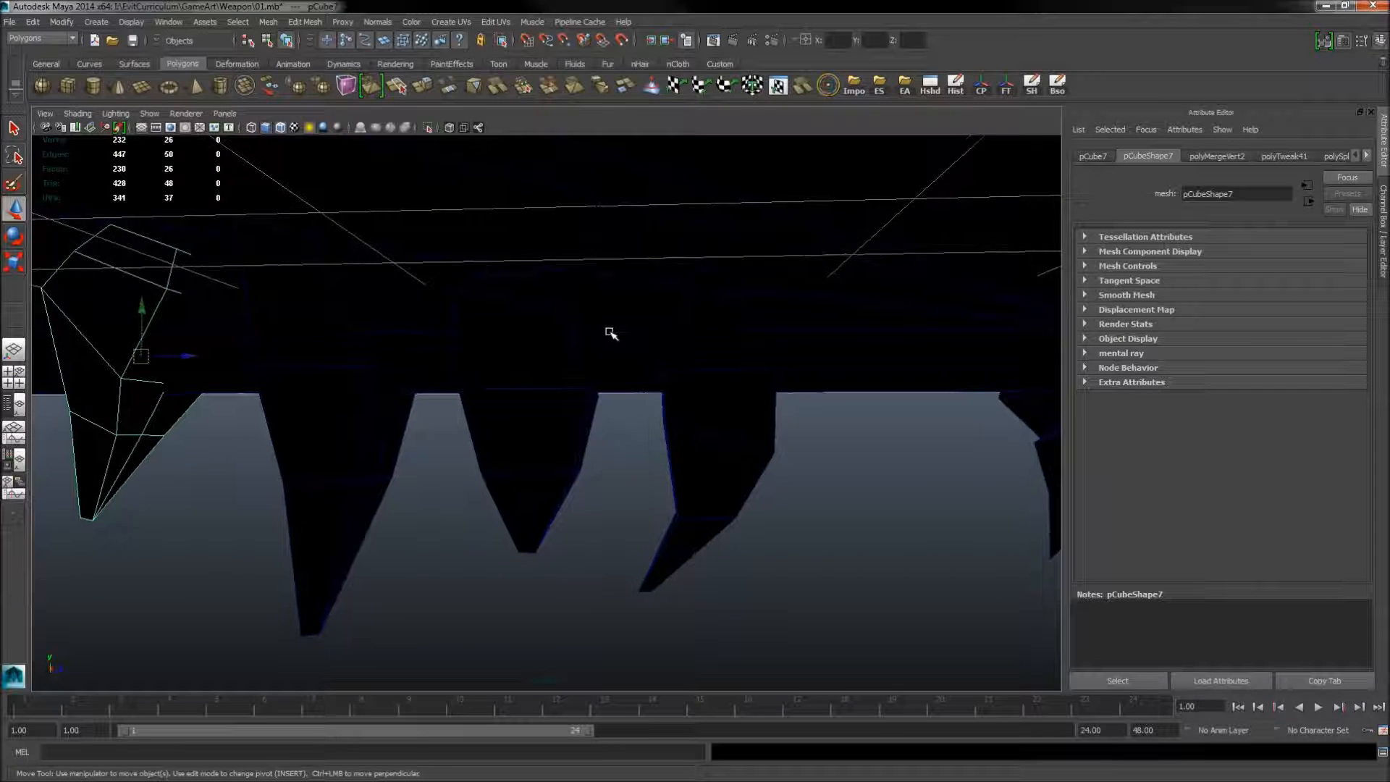
key("f")
left_click_drag(549, 382, 492, 350, "alt")
right_click_drag(510, 362, 478, 359)
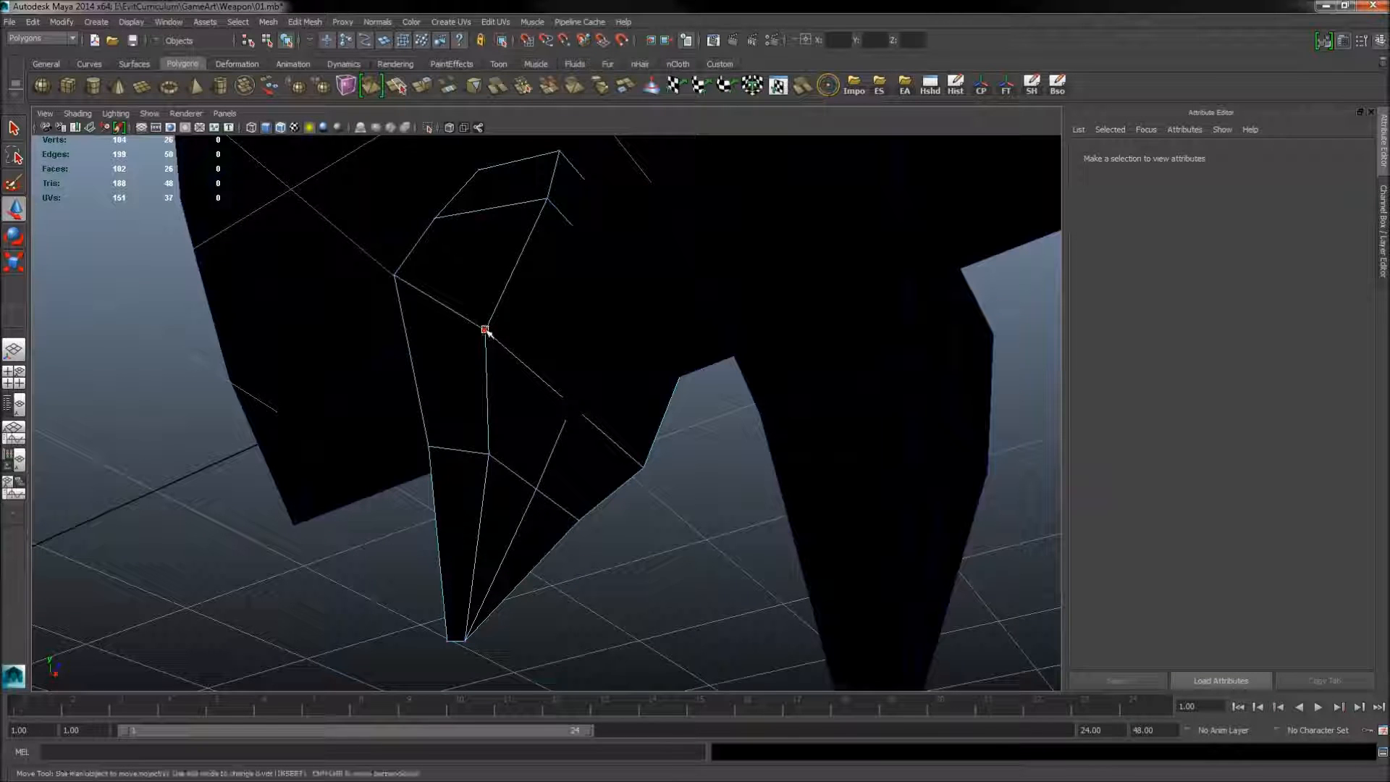
left_click(485, 330)
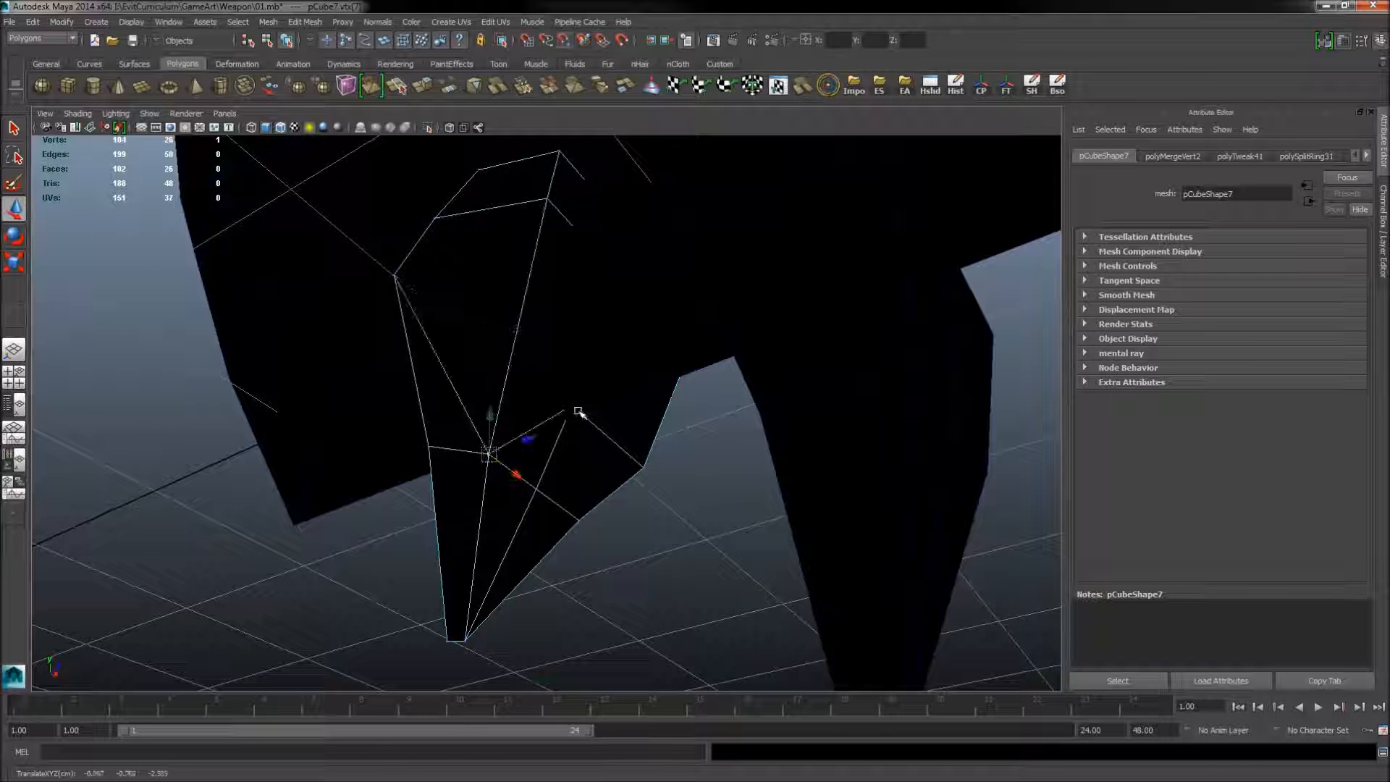
key("4")
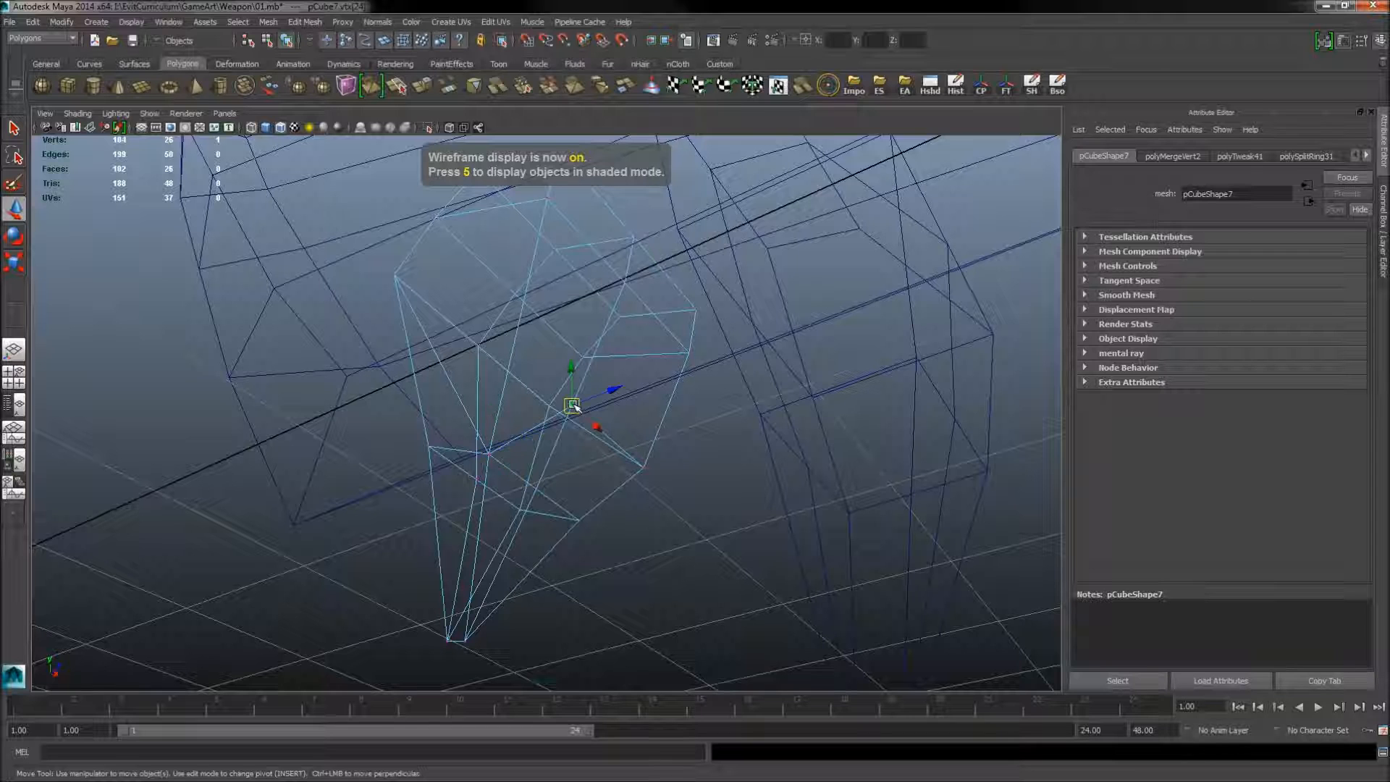
left_click(645, 467)
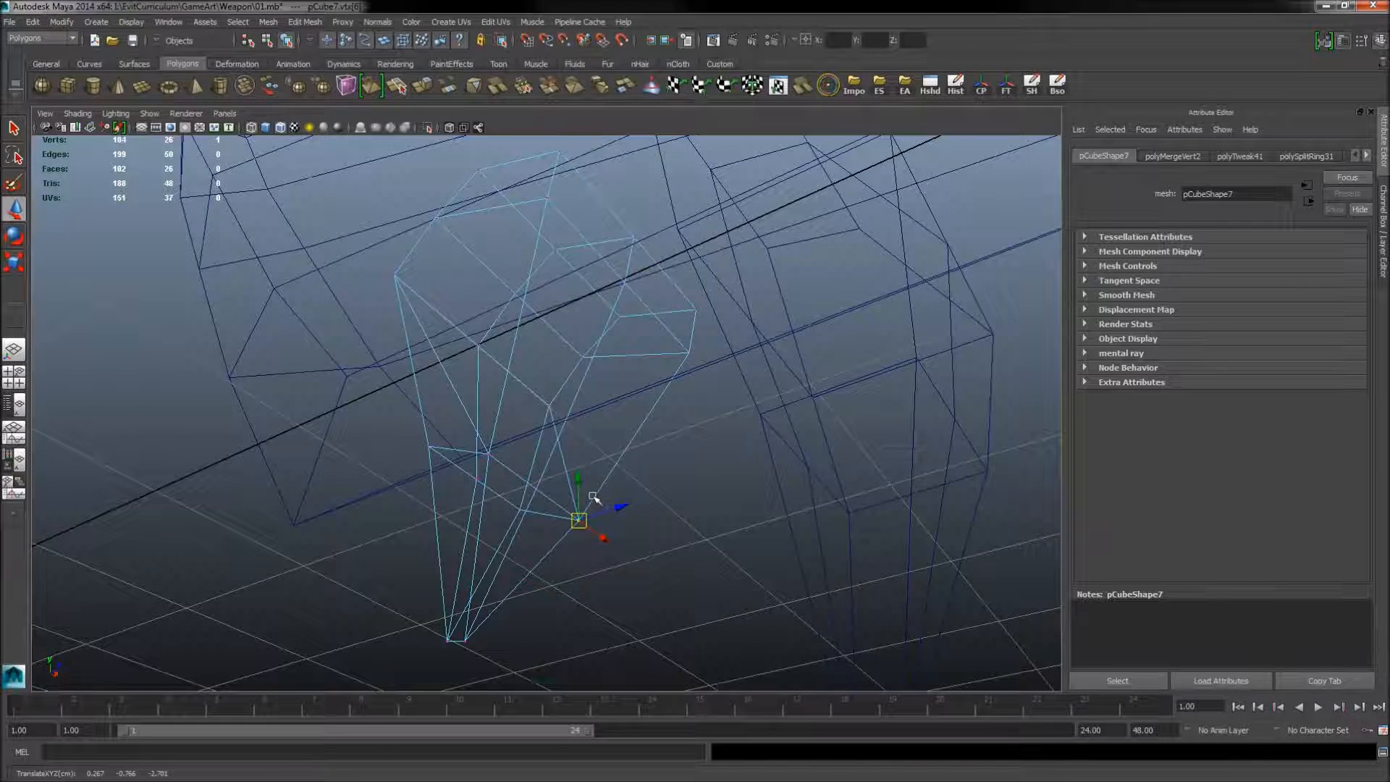
key("5")
mouse_move(623, 517)
left_mouse_down("alt")
mouse_move(506, 480)
mouse_move(388, 487)
mouse_move(269, 524)
mouse_move(456, 549)
mouse_move(611, 534)
mouse_move(687, 546)
left_mouse_up("alt")
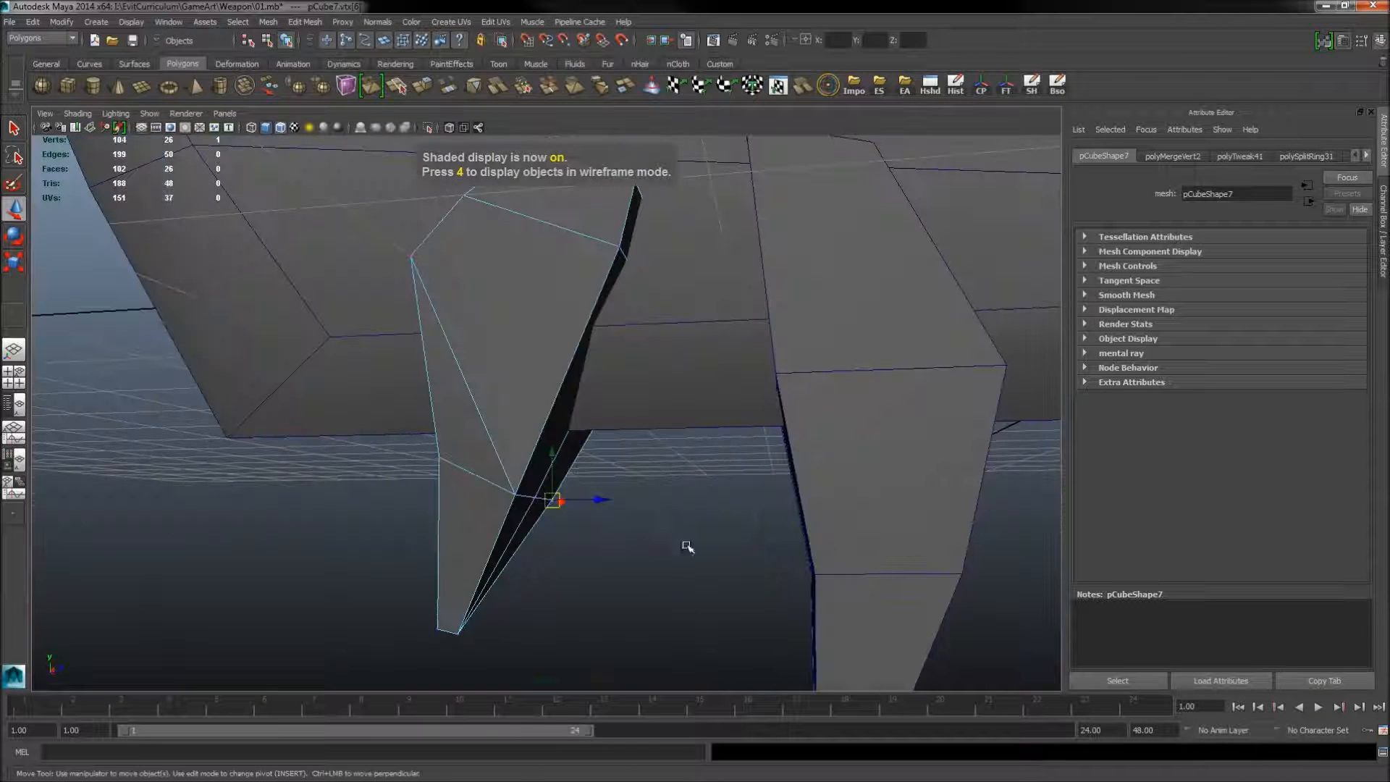
Step: Merge the overlapping vertices in the lower row of the tooth nearest the blade tip
left_click_drag(501, 472, 627, 533)
right_click_drag(587, 552, 637, 505, "shift")
left_click(616, 548)
left_click_drag(616, 548, 574, 530, "alt")
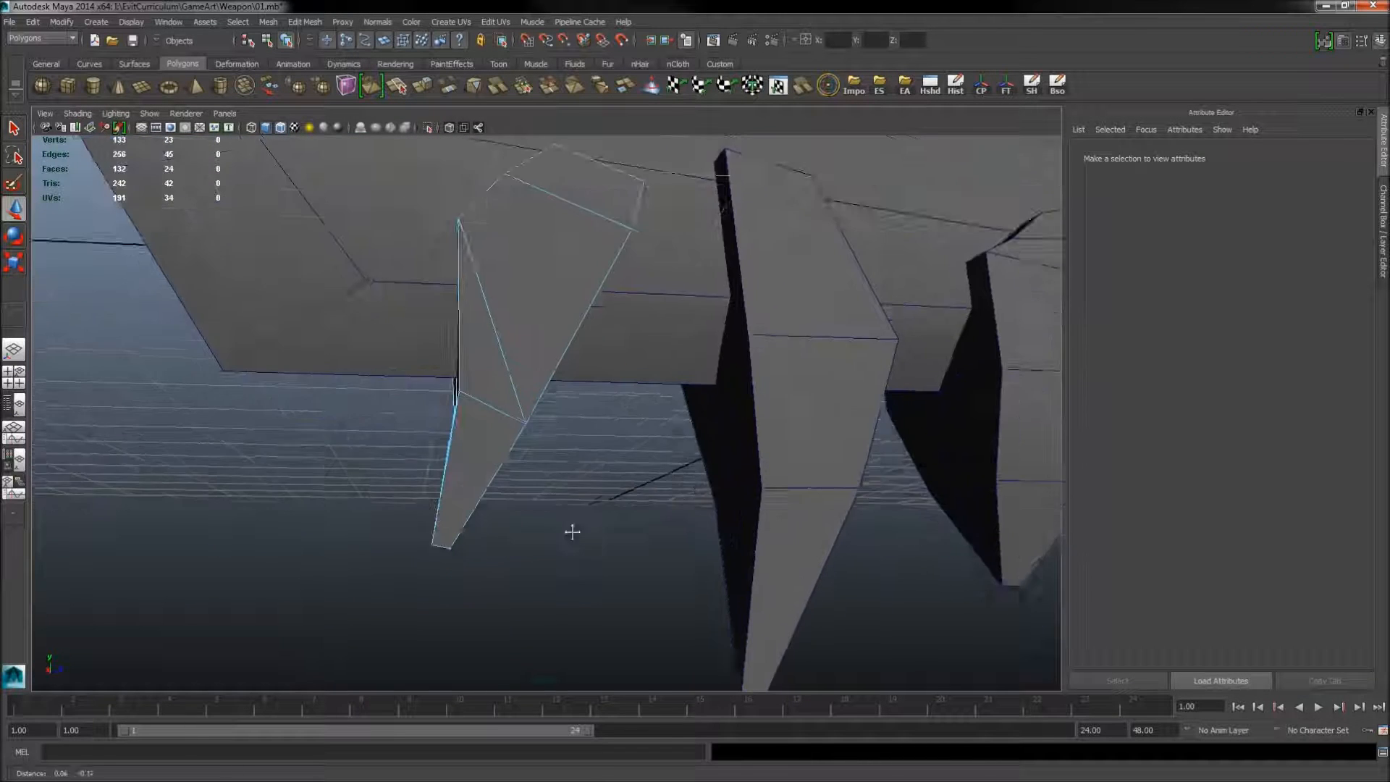
right_click_drag(574, 530, 404, 481, "alt")
Step: Select the tip vertices of the tooth nearest the blade tip in the wireframe side view and bring up the vertex editing commands
key("space")
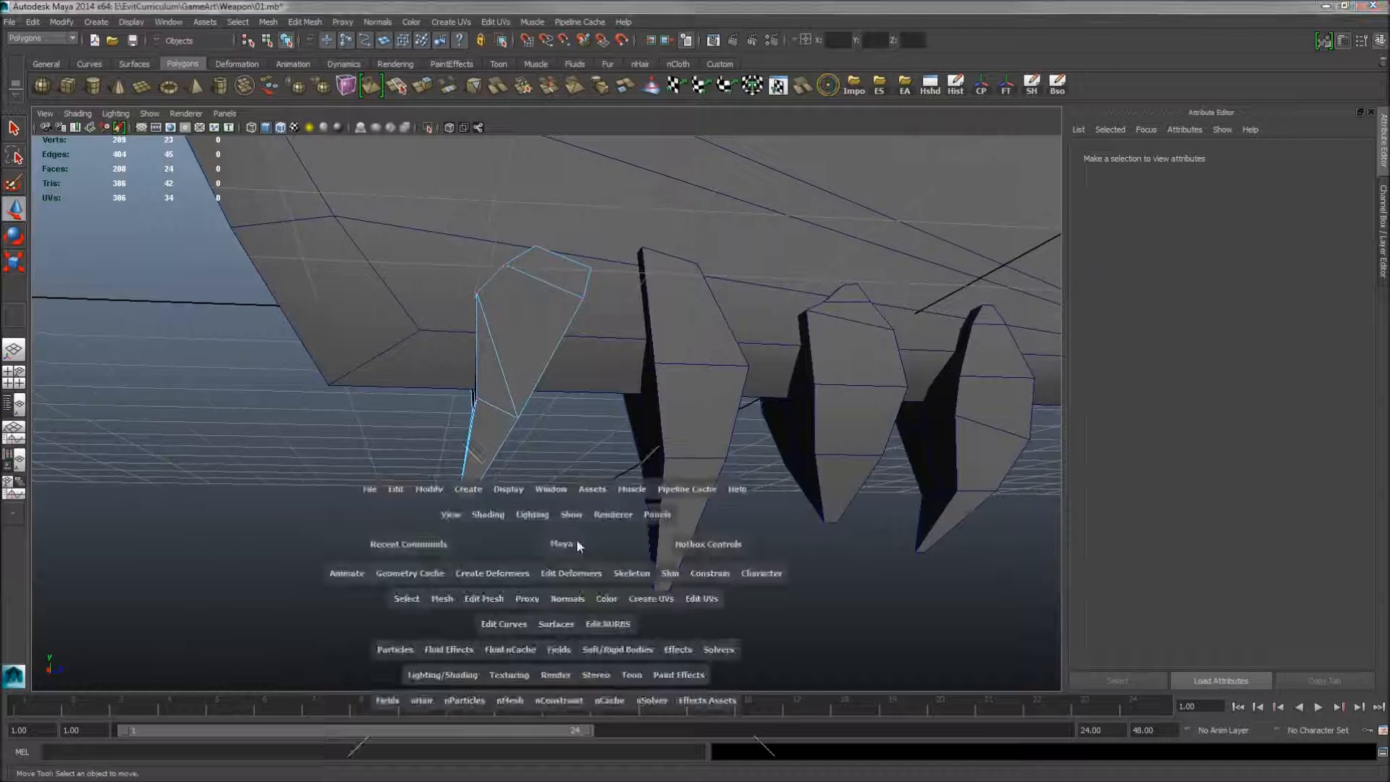
key("space")
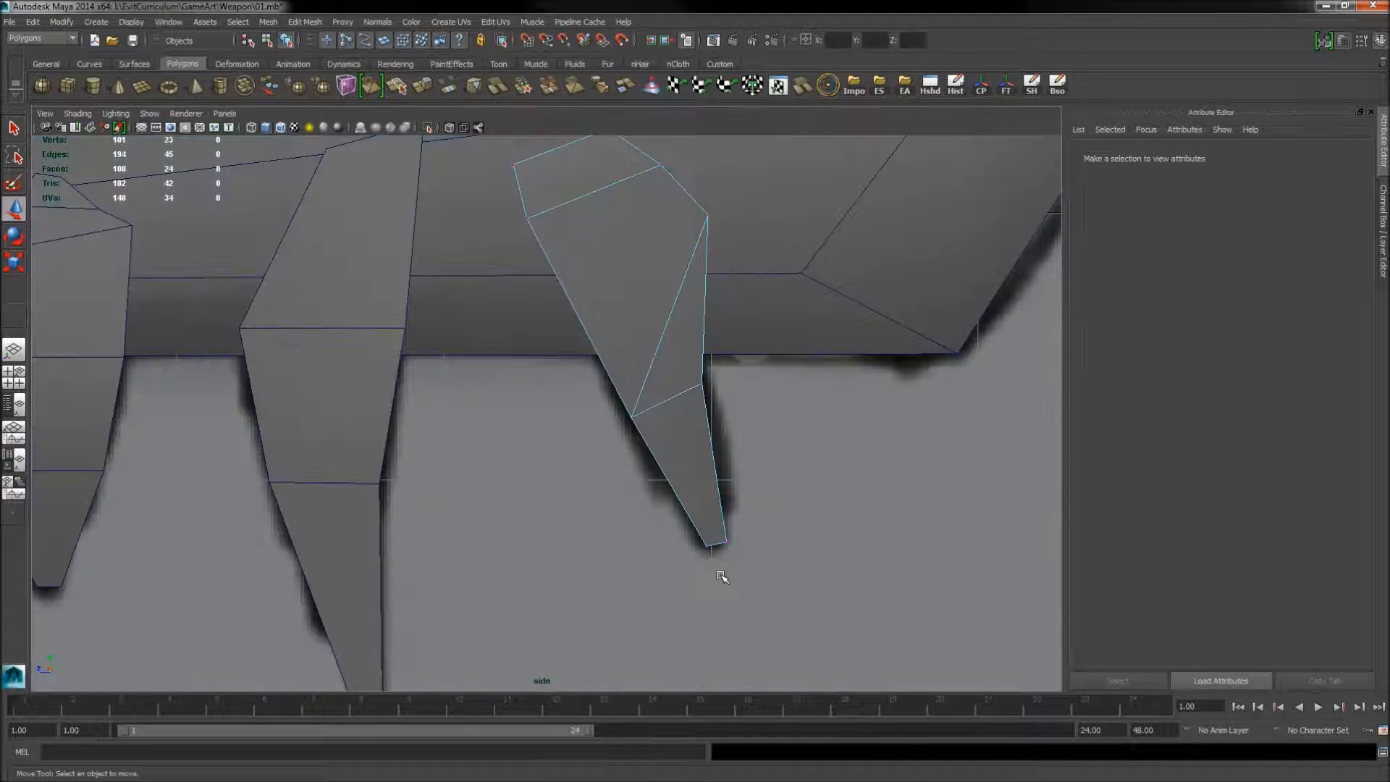
key("4")
middle_click_drag(704, 531, 800, 454, "alt")
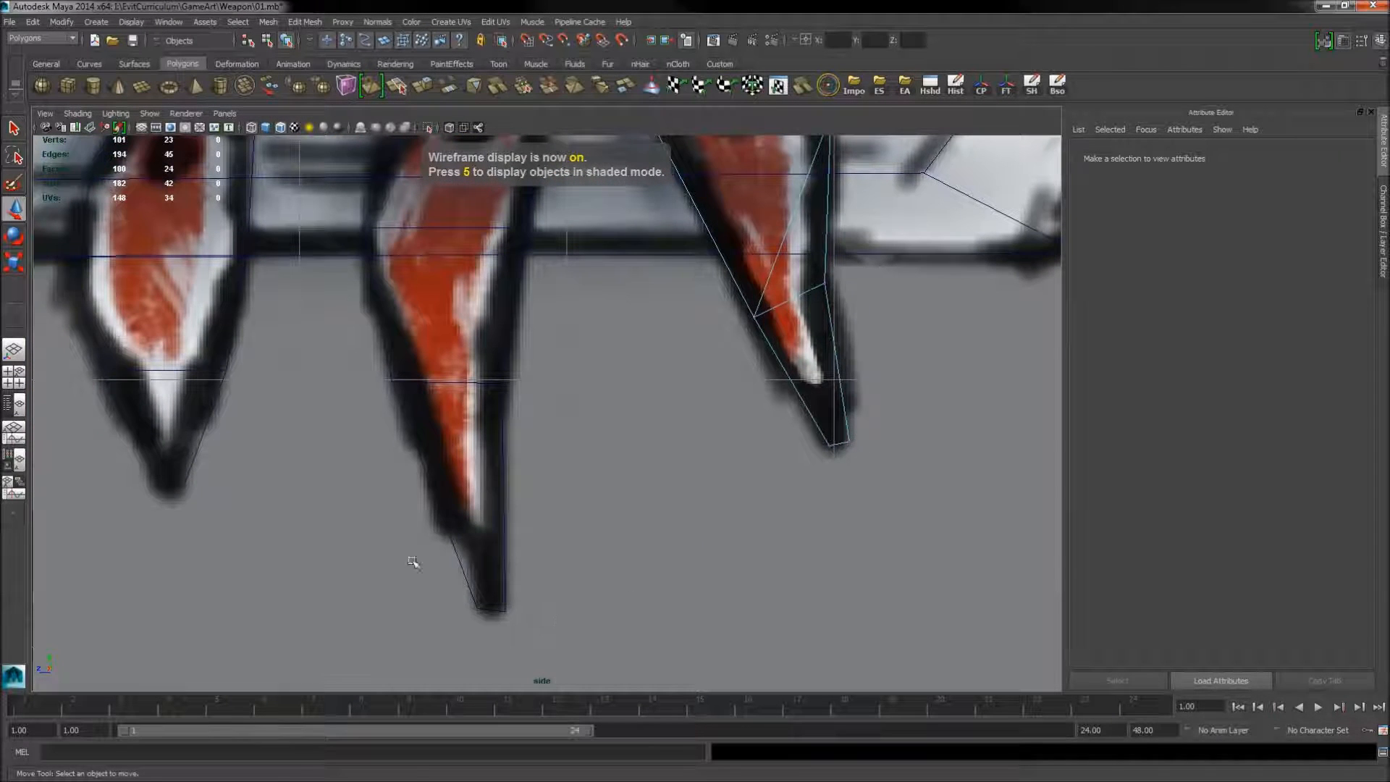
left_click(458, 577)
scroll(630, 534, "up", 3)
scroll(677, 526, "up", 3)
left_click(742, 486)
key("F11")
right_click(724, 468)
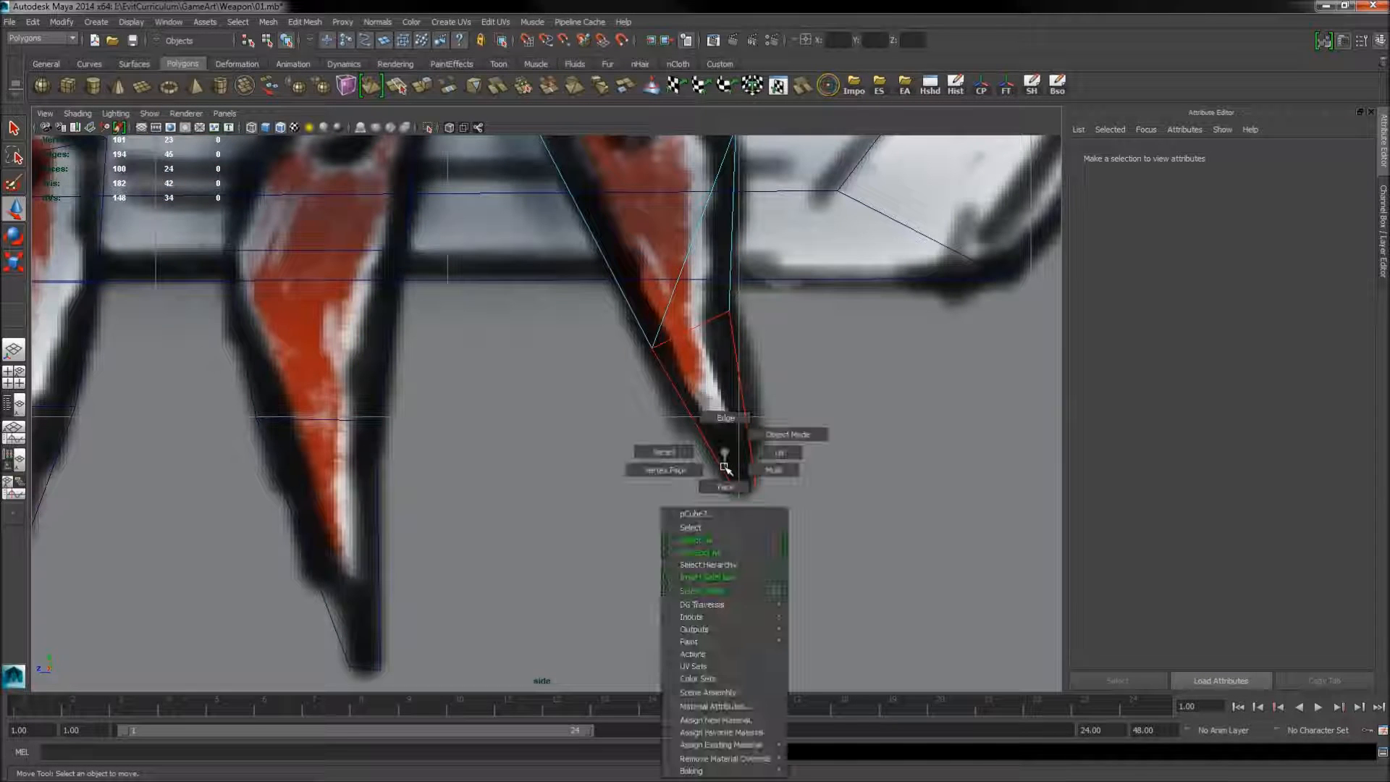
right_click_drag(677, 452, 659, 439)
left_click_drag(825, 546, 706, 456)
right_click(831, 488, "shift")
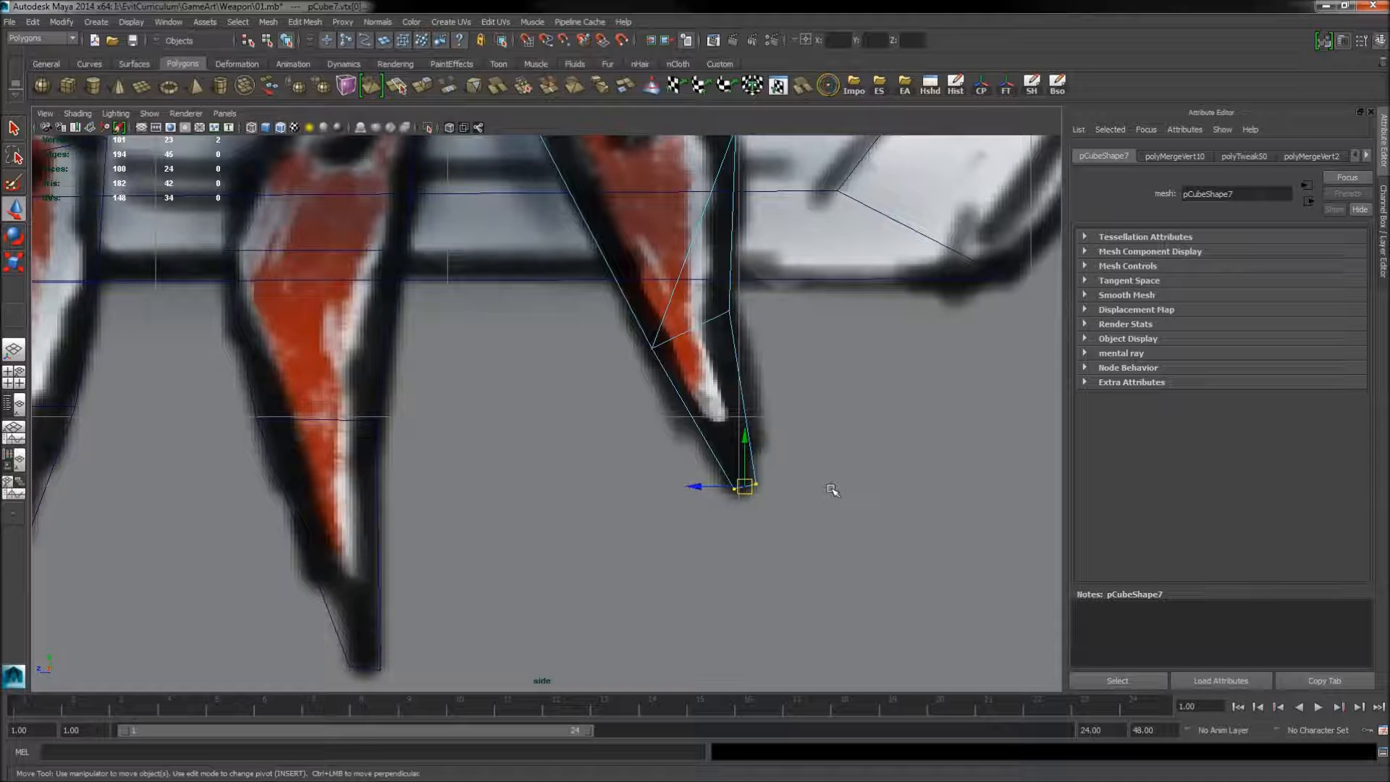
right_click(816, 495, "shift")
Step: Collapse the short edge at the end of the tooth nearest the blade tip into a single point
key("space")
key("space")
left_click_drag(746, 427, 870, 475, "alt")
right_click_drag(572, 556, 953, 550, "alt")
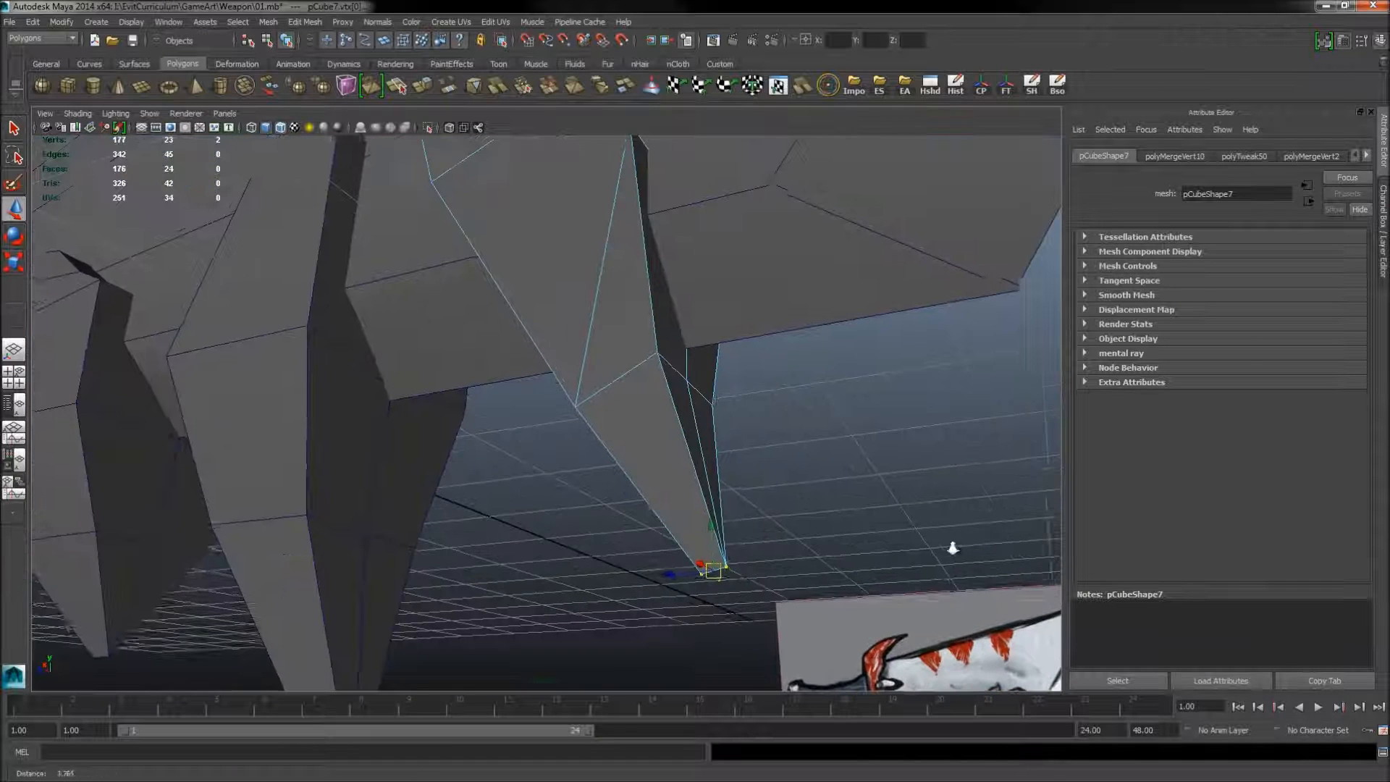
left_click(768, 556)
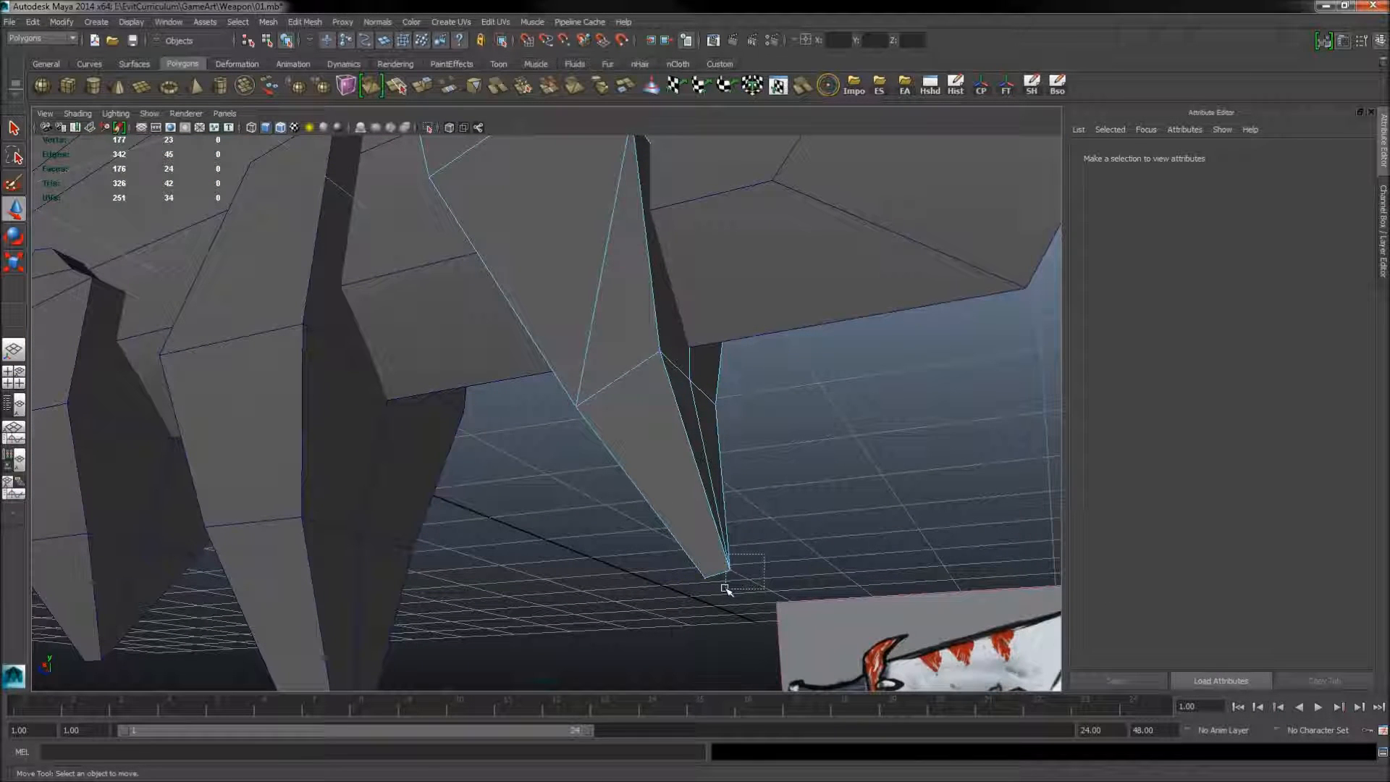
left_click_drag(725, 588, 731, 582)
right_click(703, 536)
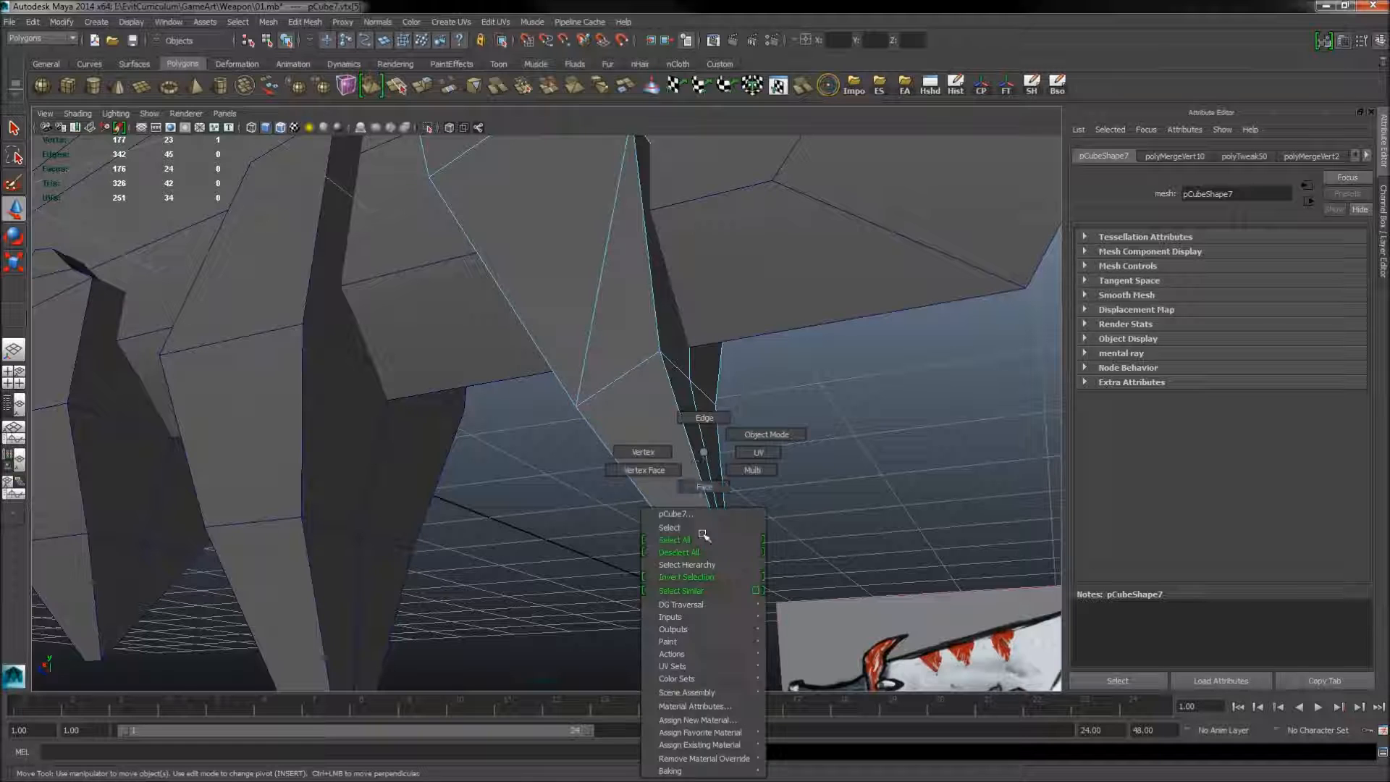
left_click(717, 542)
left_click(723, 572)
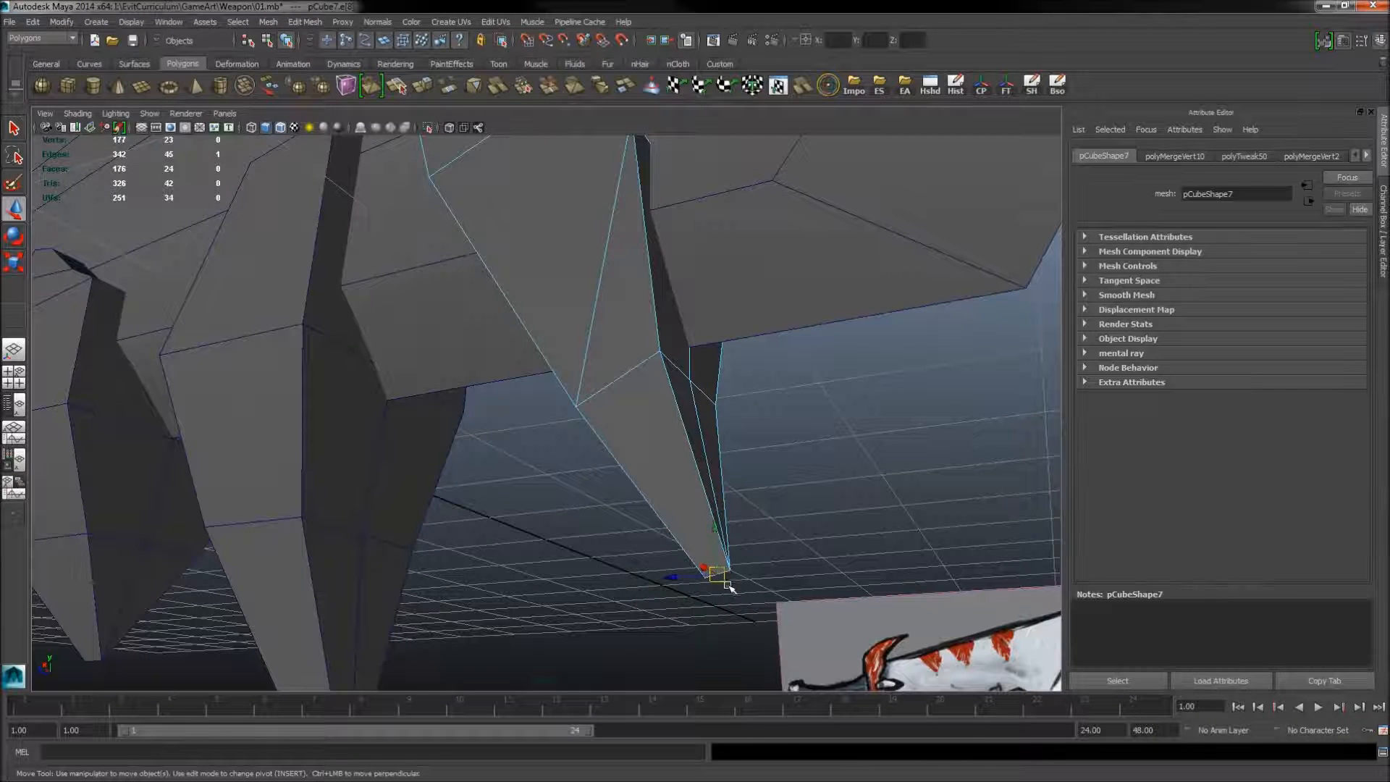
right_click_drag(717, 574, 733, 614, "shift")
right_click_drag(728, 534, 789, 540, "shift")
Step: Collapse the tip edge of the long tooth, second from the blade tip, into a point
middle_click_drag(621, 617, 783, 467, "alt")
left_click_drag(784, 467, 642, 565, "alt")
left_click(630, 558)
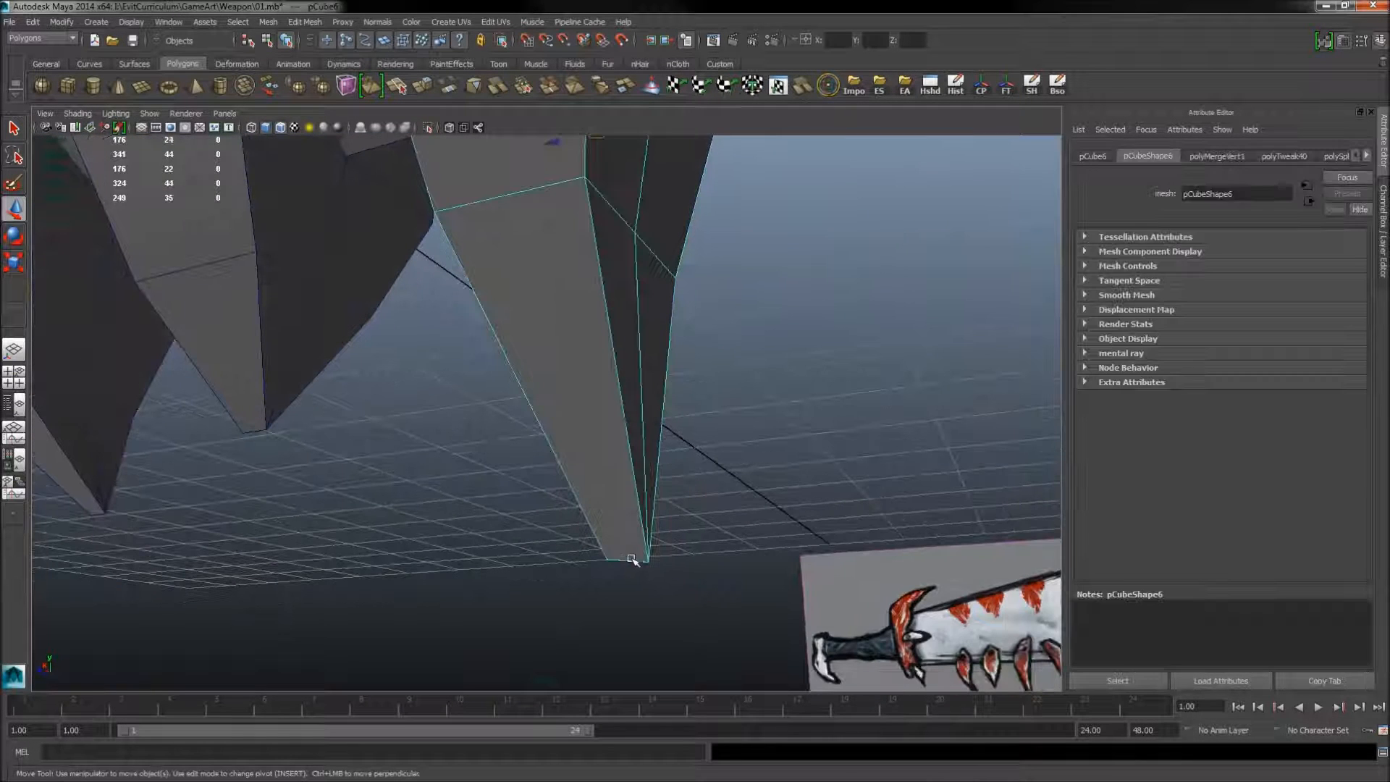
right_click_drag(625, 555, 614, 511)
left_click(611, 419)
left_click_drag(621, 546, 634, 595)
key("g")
Step: Collapse the tip edge of the short straight tooth, second from the guard, into a point
left_click_drag(358, 535, 741, 593, "alt")
left_click(502, 432)
left_click_drag(502, 431, 520, 468, "alt")
left_click_drag(357, 412, 500, 418, "alt")
mouse_move(437, 394)
right_mouse_down()
mouse_move(427, 419)
mouse_move(424, 371)
right_mouse_up()
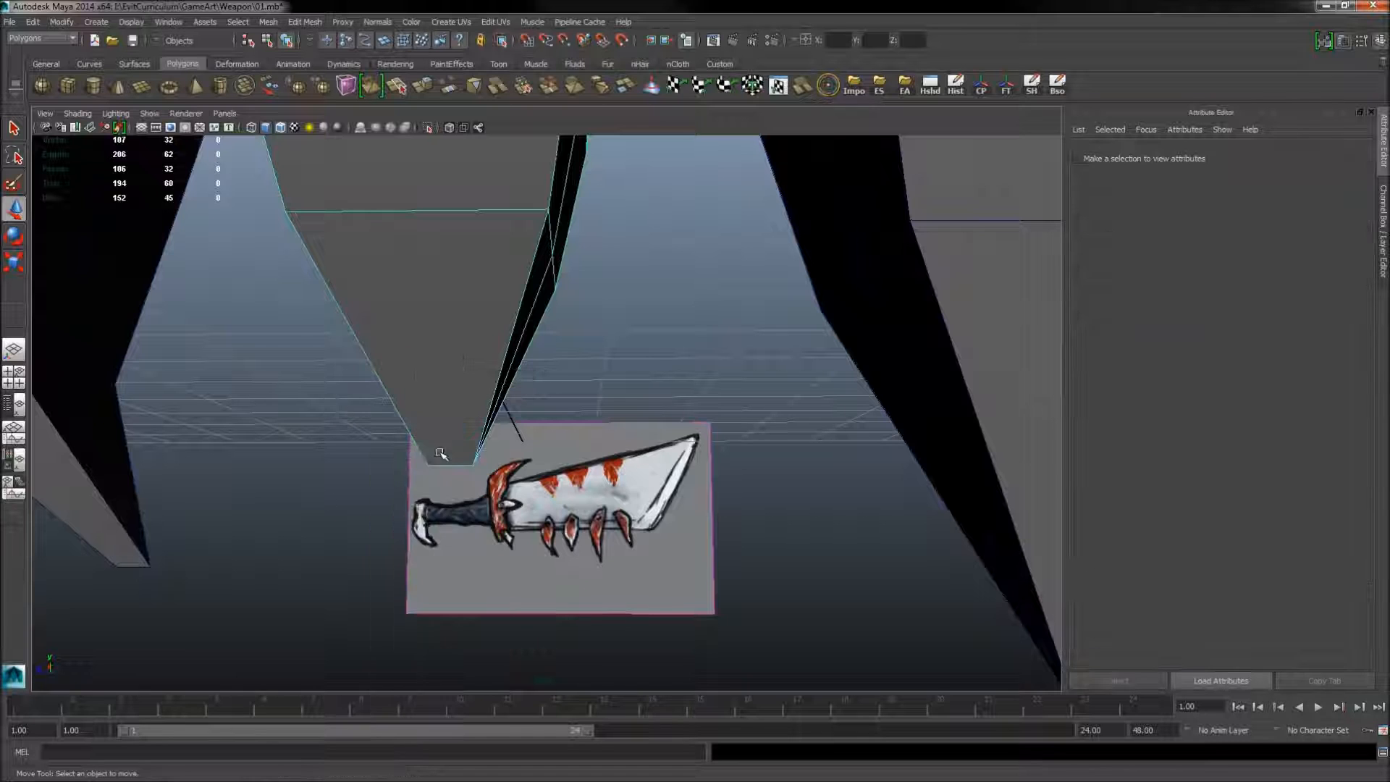
left_click_drag(446, 515, 448, 517)
key("g")
Step: Collapse the tip edge of the curved tooth nearest the guard into a point
middle_click_drag(290, 496, 669, 422, "alt")
left_click(391, 475)
right_click_drag(394, 463, 391, 438)
left_click(410, 513)
key("g")
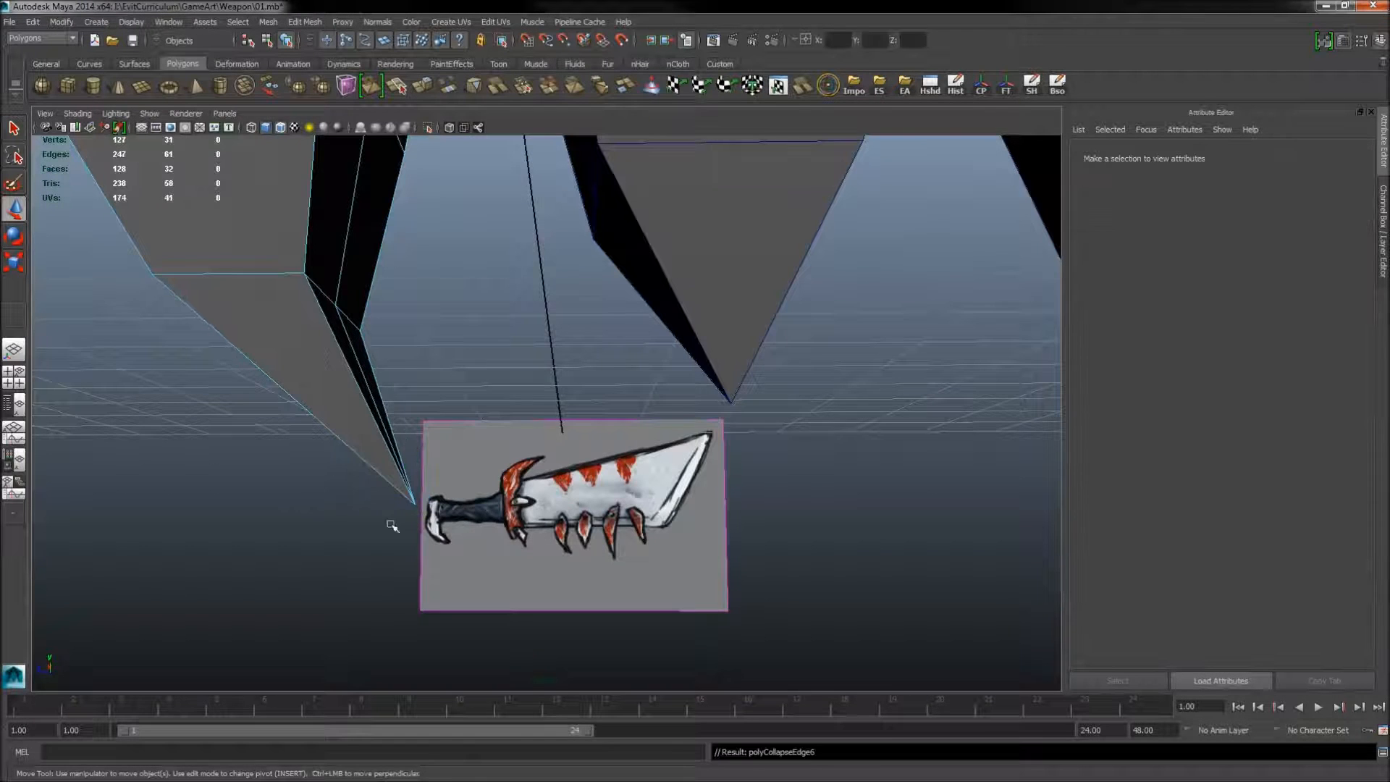
Step: Collapse the tip edge of the small spike on the side of the guard into a point
middle_click_drag(312, 498, 478, 522, "alt")
right_click_drag(478, 522, 182, 411, "alt")
middle_click_drag(183, 412, 572, 417, "alt")
middle_click_drag(514, 383, 643, 662, "alt")
middle_click_drag(594, 511, 585, 670, "alt")
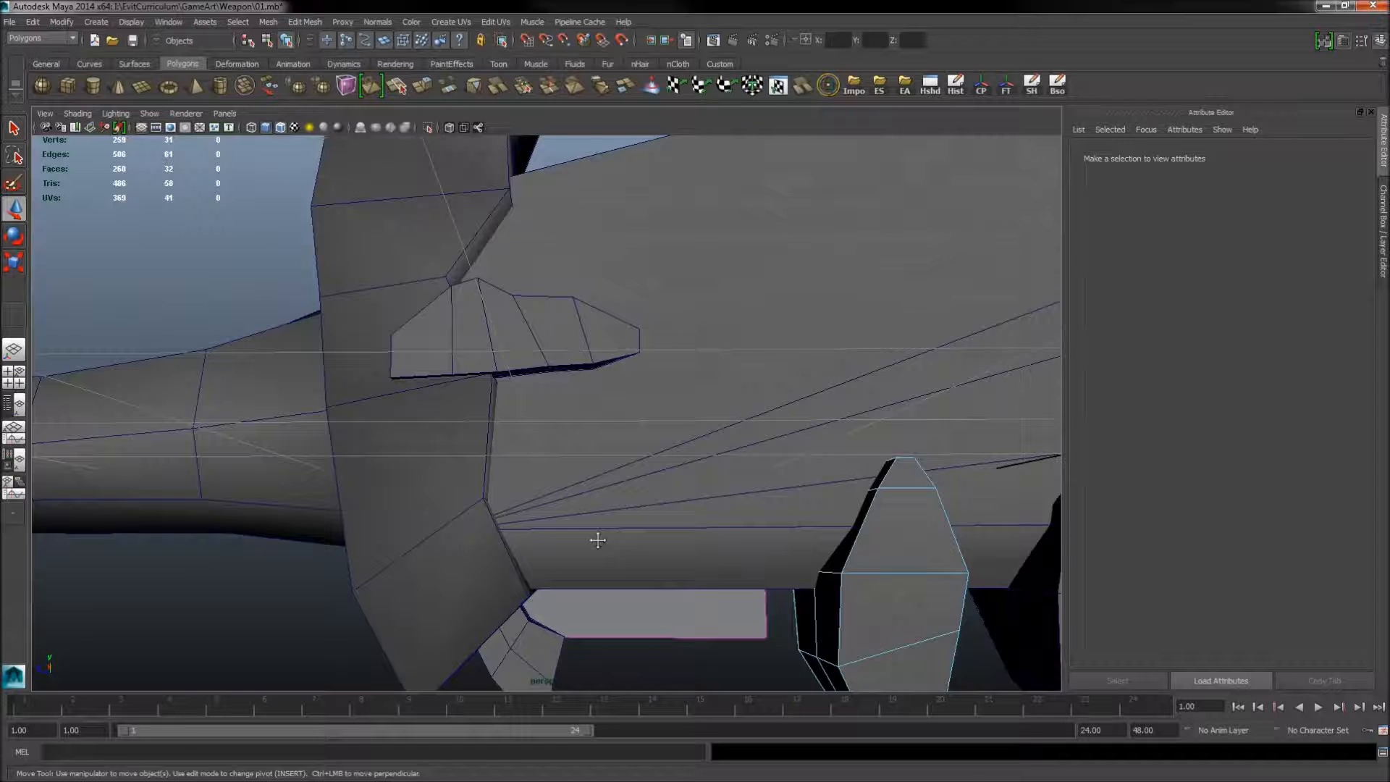
key("space")
middle_click_drag(818, 544, 939, 640, "alt")
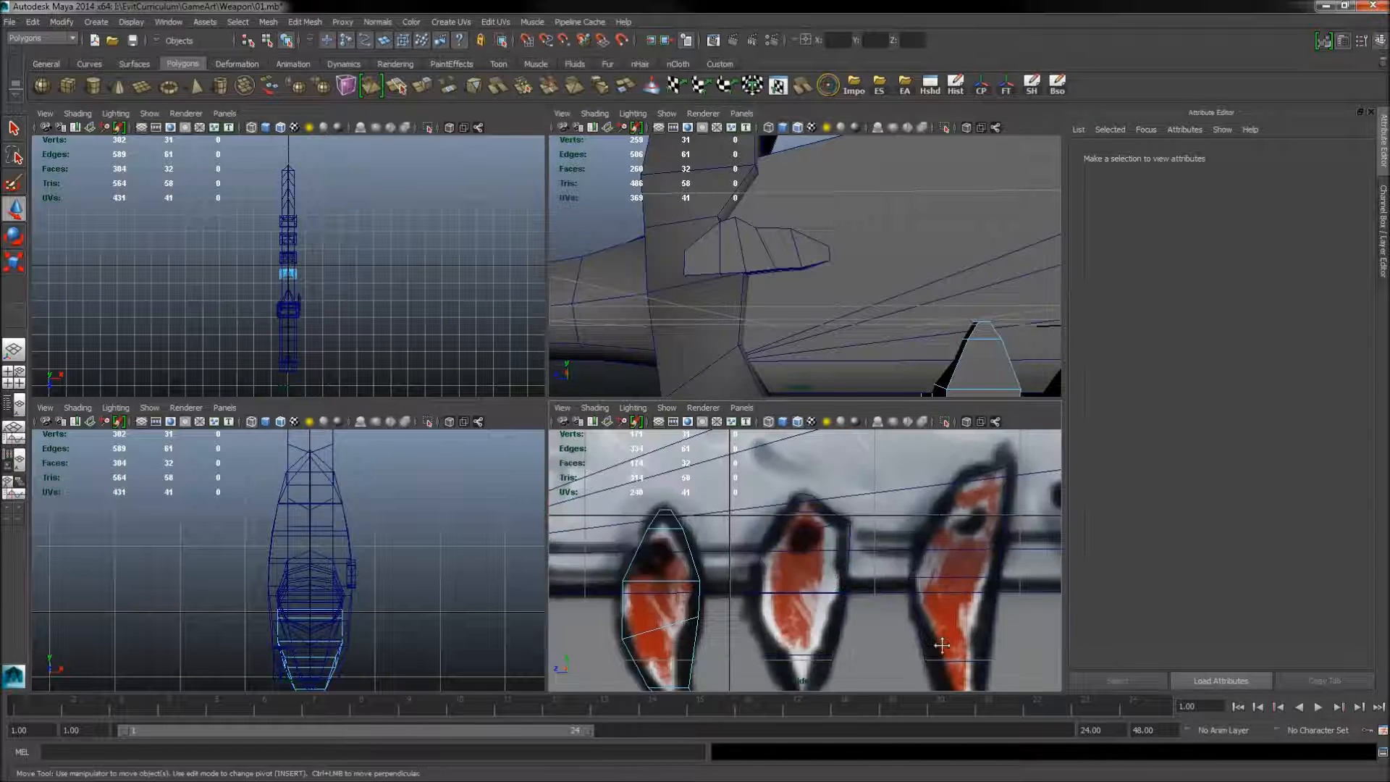
right_click_drag(810, 593, 688, 549, "alt")
middle_click_drag(734, 553, 784, 572, "alt")
right_click_drag(783, 572, 1051, 570, "alt")
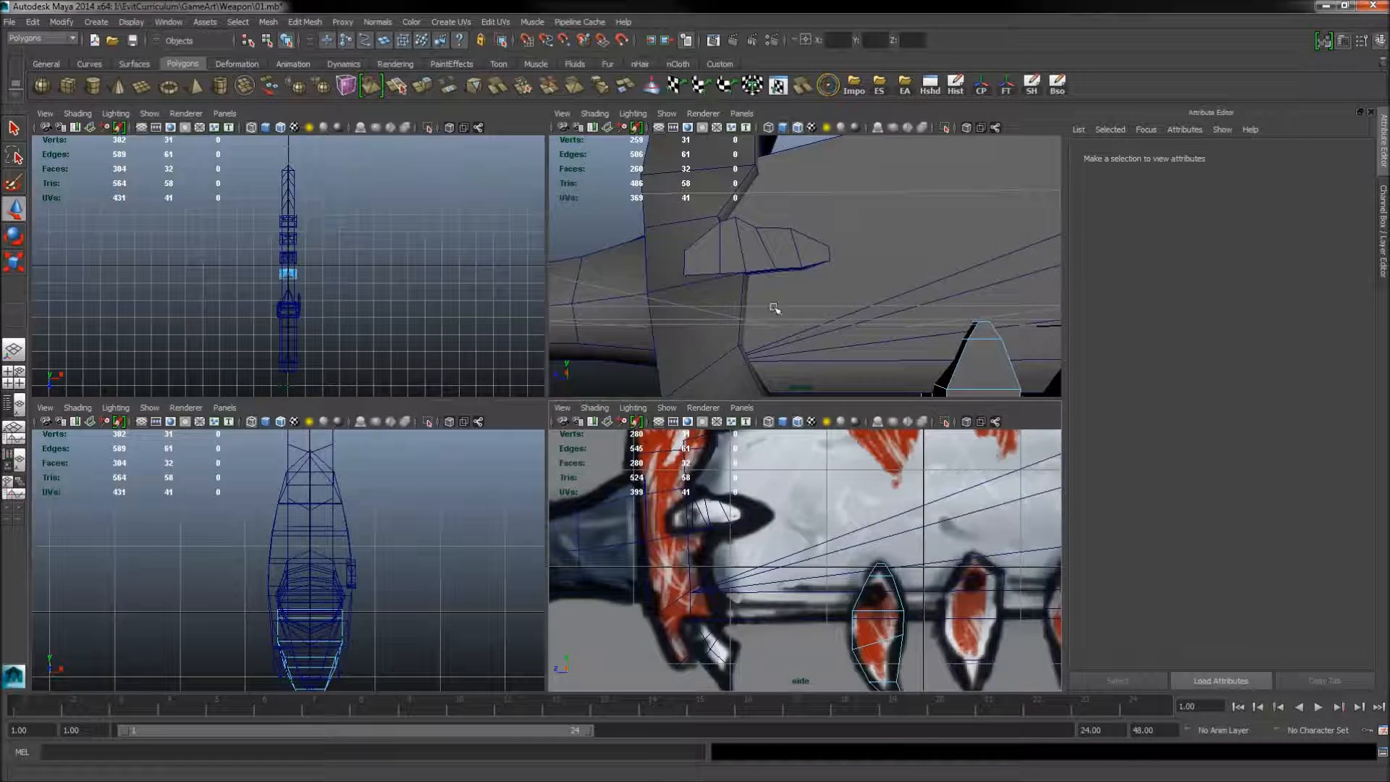
key("space")
left_click_drag(745, 307, 547, 457, "alt")
left_click(536, 457)
right_click_drag(548, 451, 549, 420)
left_click(619, 457)
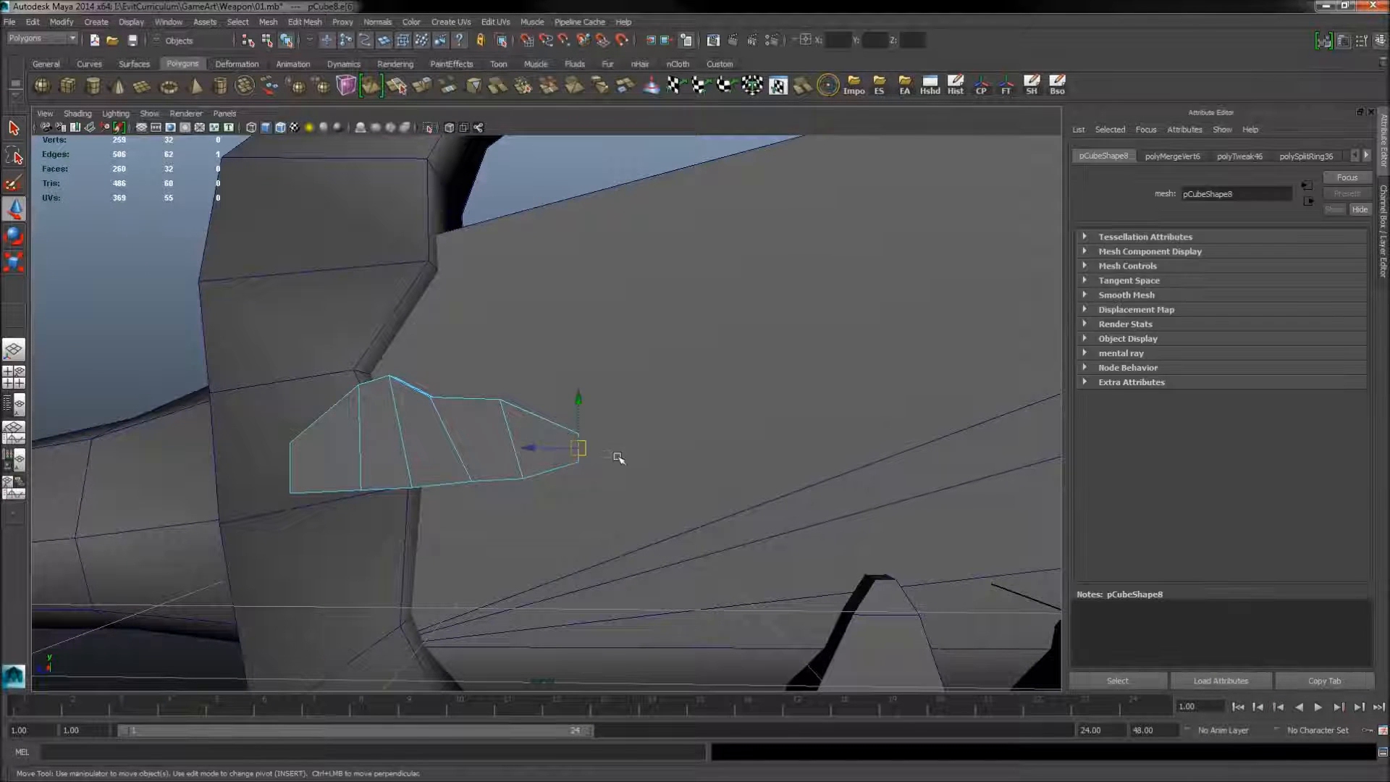
middle_click_drag(614, 459, 613, 461, "alt")
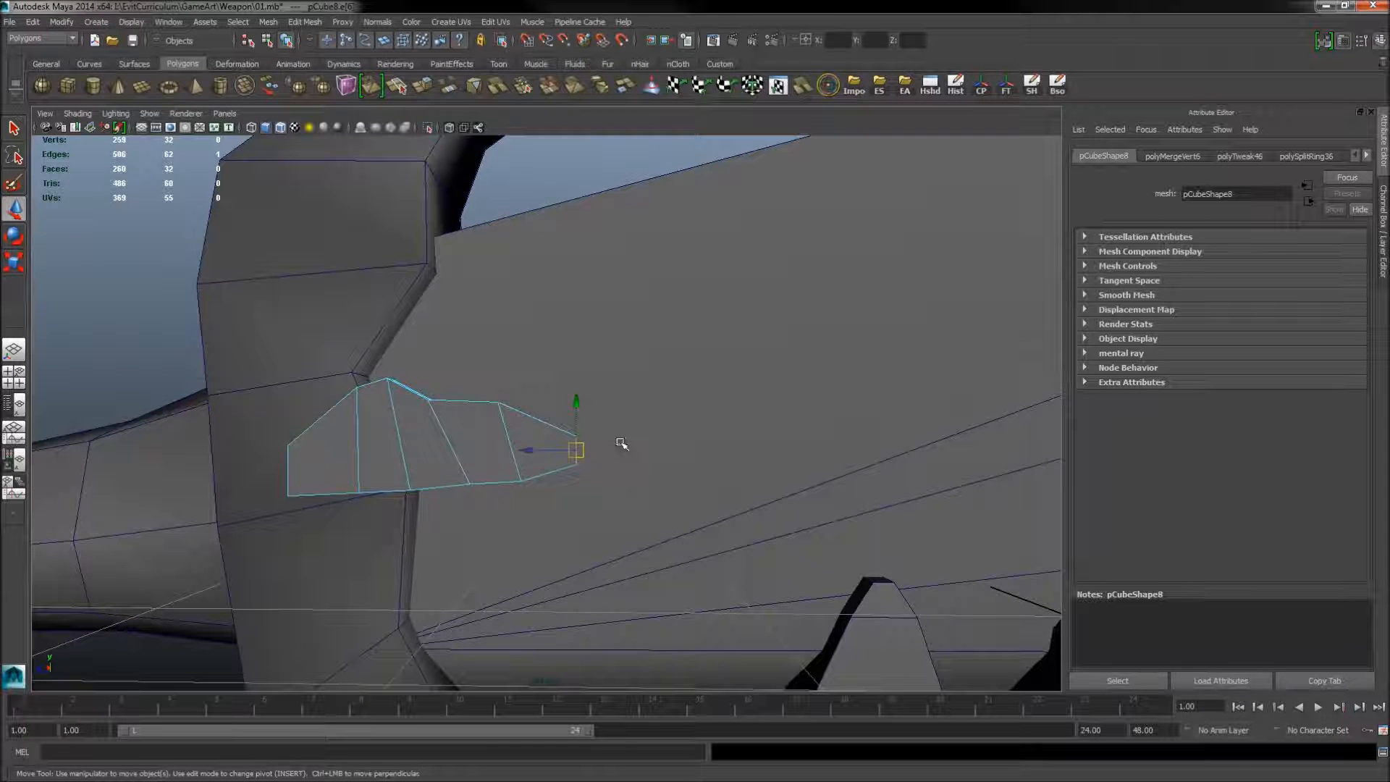
right_click_drag(621, 444, 654, 412, "shift")
Step: Delete the lengthwise edge loop running around the middle of the small side spike on the guard
right_click_drag(507, 409, 567, 457, "alt")
left_click_drag(567, 443, 550, 498, "alt")
left_click_drag(626, 391, 622, 402)
right_click(586, 404)
left_click(634, 386)
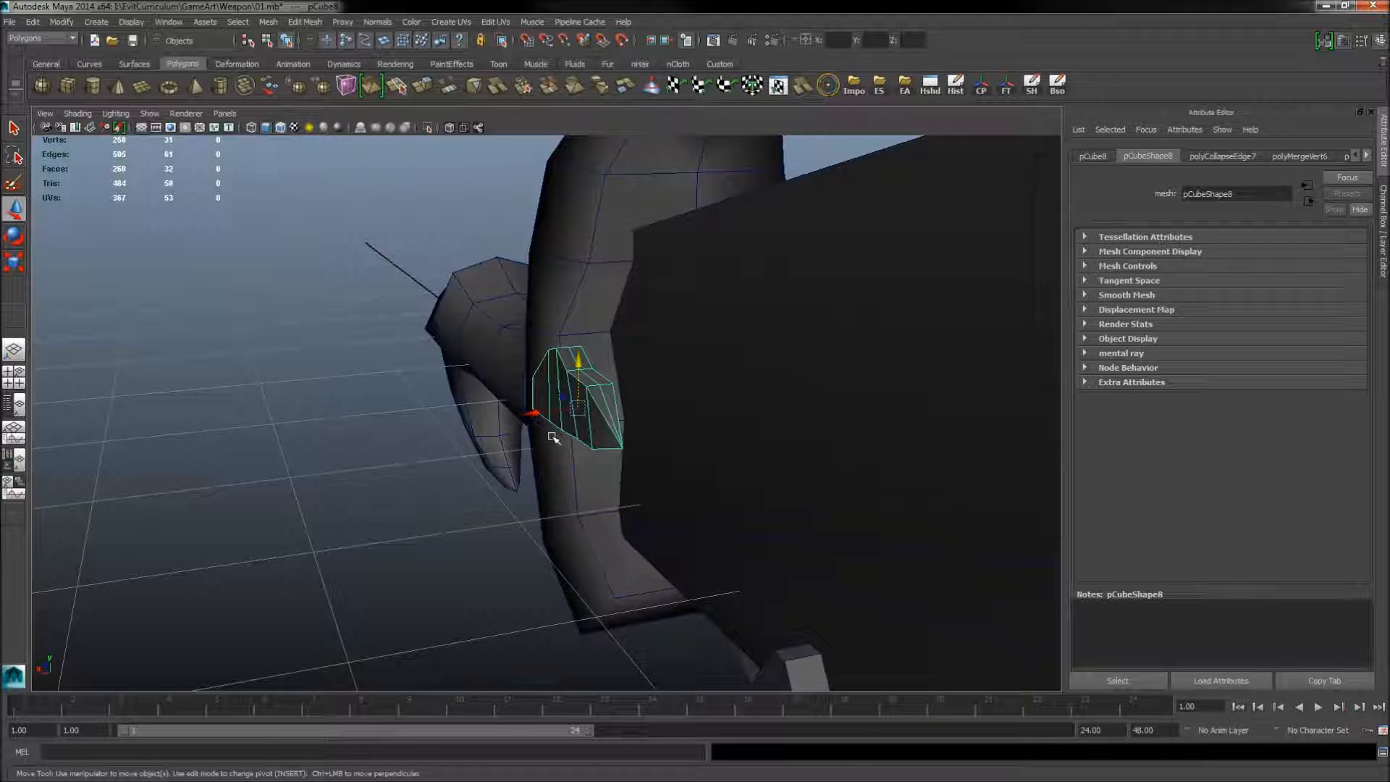
key("r")
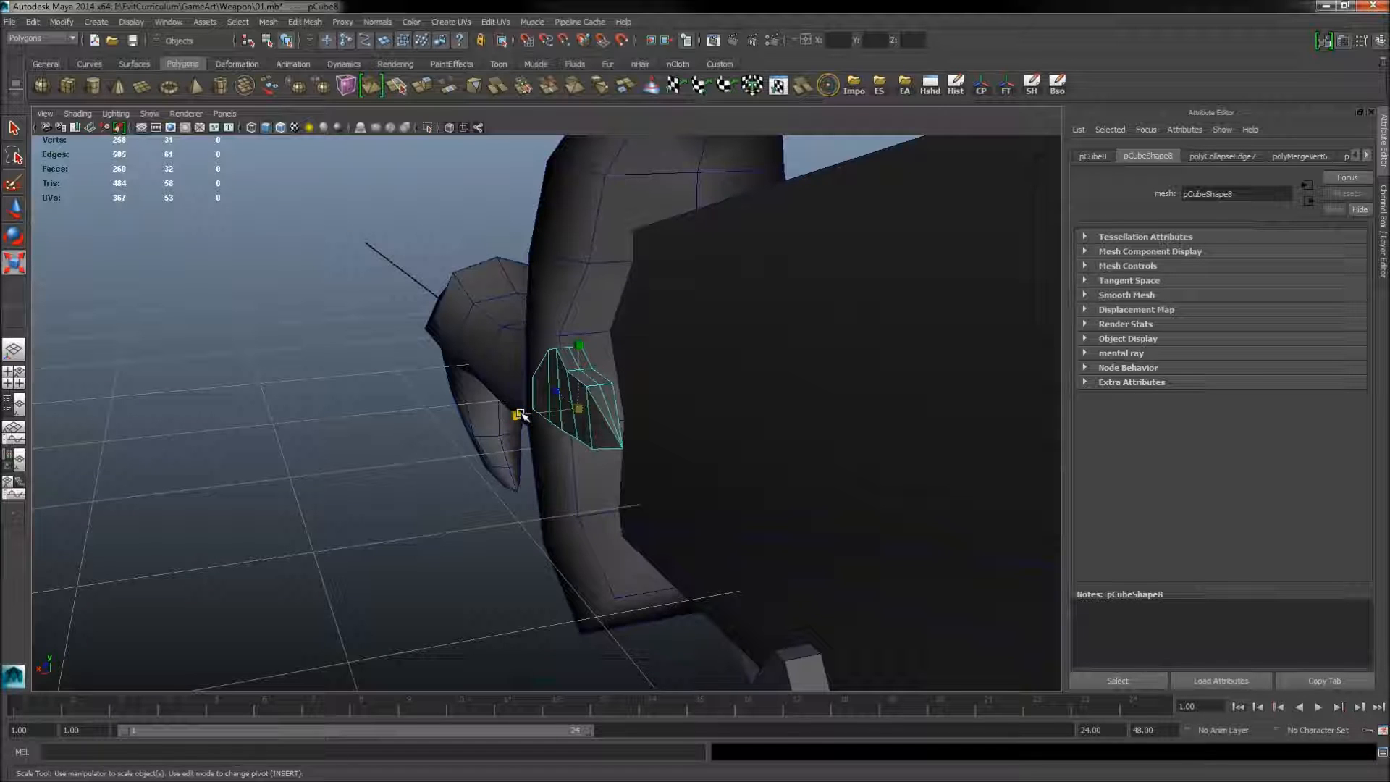
left_click_drag(567, 461, 520, 482, "alt")
right_click_drag(624, 394, 620, 375)
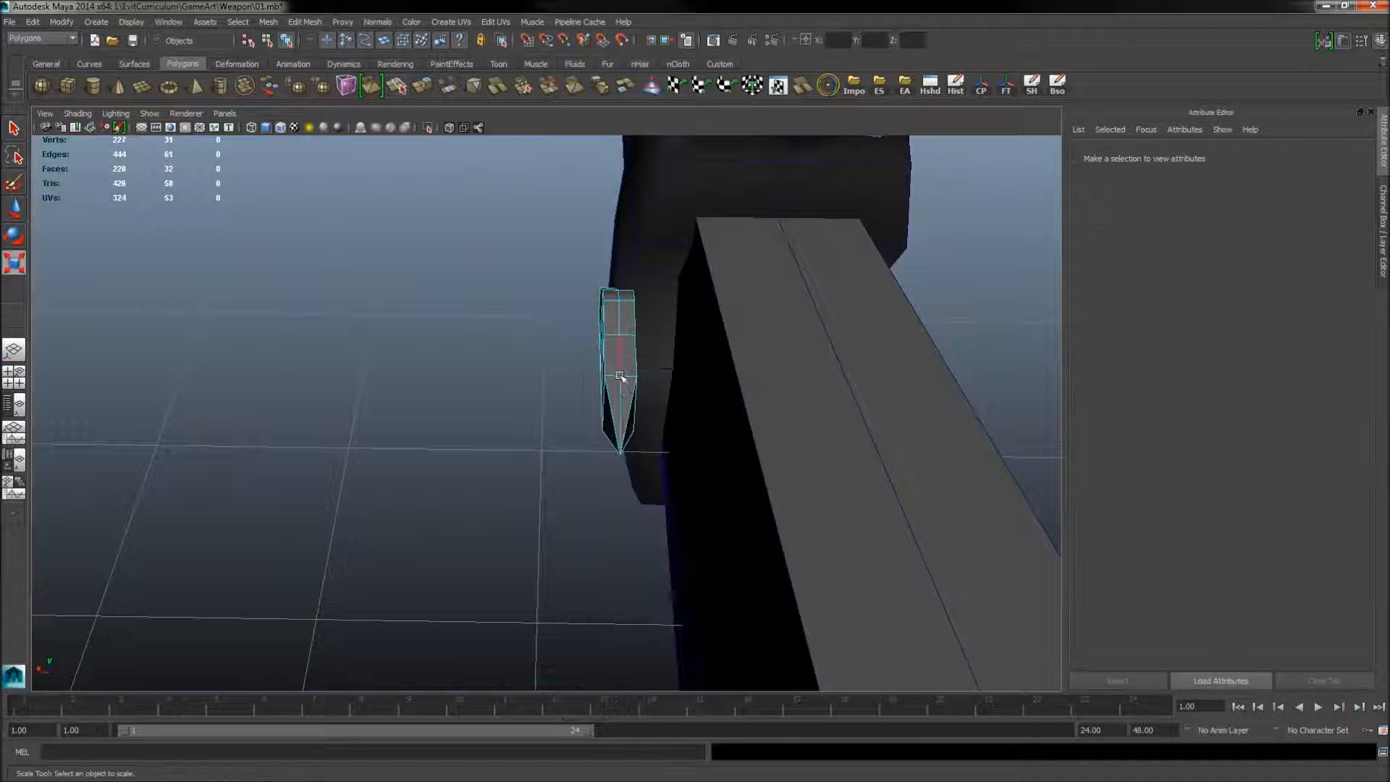
double_click(622, 368)
right_click_drag(509, 400, 511, 370, "shift")
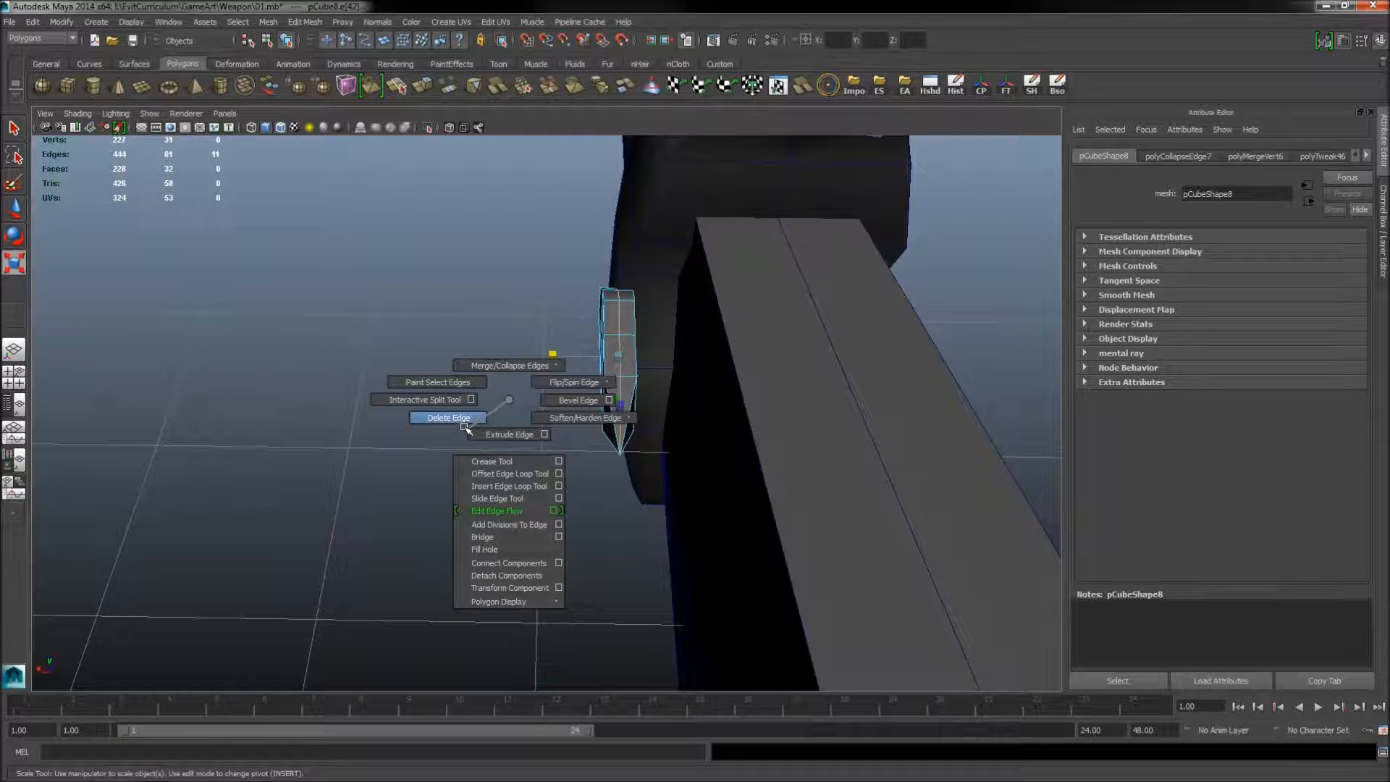
right_click_drag(465, 428, 459, 425, "shift")
Step: Examine the edge flow of the whole sword from several angles, especially the guard, handle and pommel
left_click_drag(459, 425, 717, 405, "alt")
right_click_drag(717, 405, 682, 437, "alt")
left_click_drag(683, 438, 667, 497, "alt")
right_click_drag(667, 497, 624, 578, "alt")
left_click_drag(624, 578, 386, 444, "alt")
right_click_drag(386, 444, 148, 405, "alt")
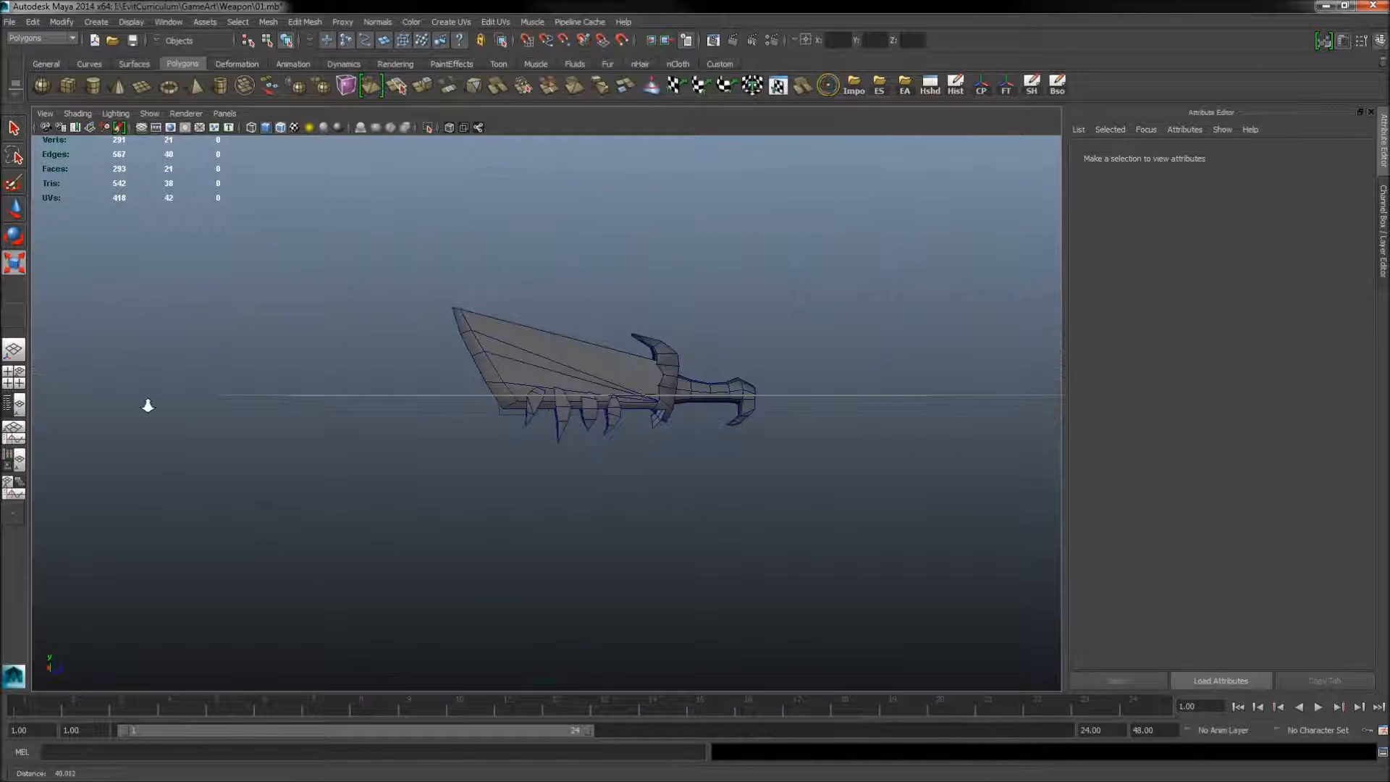
right_click_drag(375, 404, 865, 435, "alt")
middle_click_drag(865, 434, 711, 481, "alt")
right_click_drag(710, 481, 718, 450, "alt")
middle_click_drag(718, 450, 518, 483, "alt")
left_click_drag(518, 483, 596, 475, "alt")
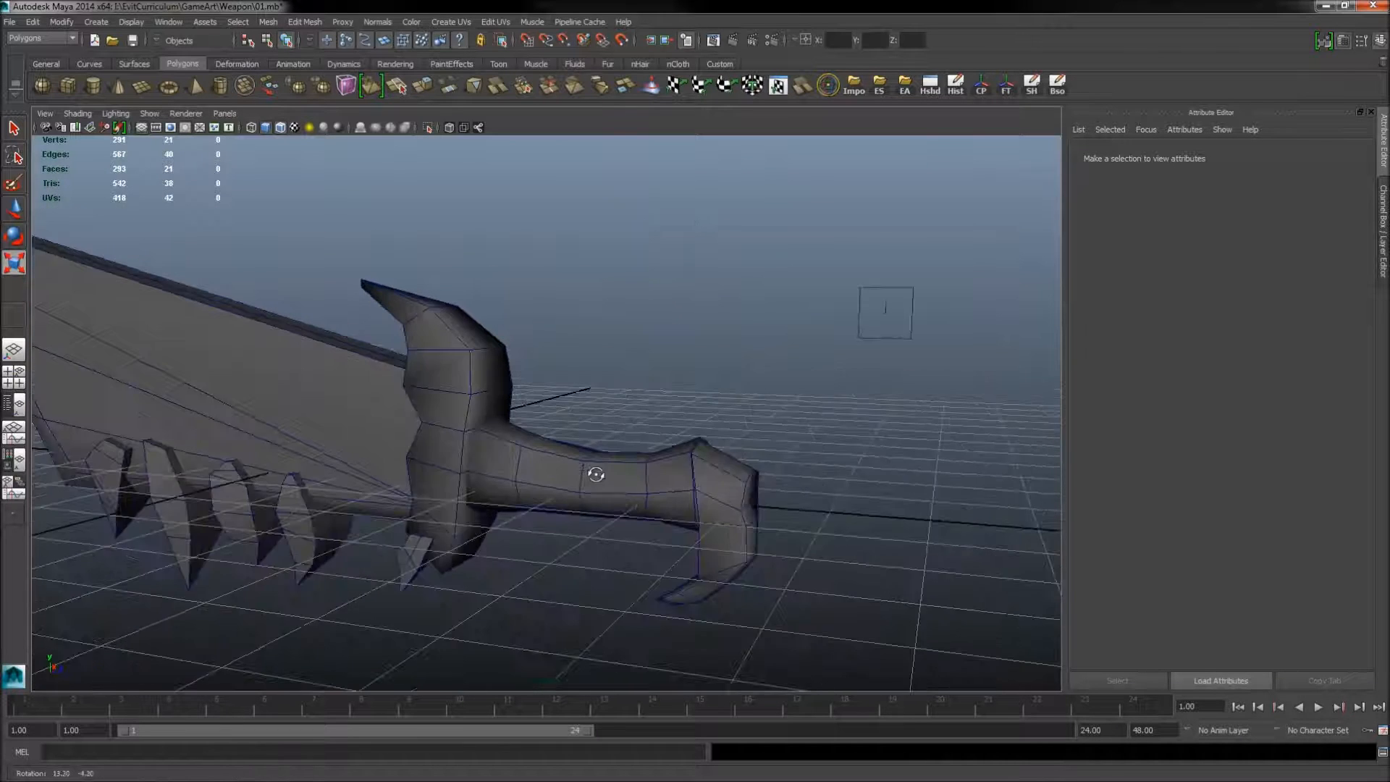
middle_click_drag(595, 475, 437, 453, "alt")
right_click_drag(437, 453, 983, 482, "alt")
middle_click_drag(891, 515, 518, 397, "alt")
right_click_drag(642, 415, 366, 386, "alt")
left_click_drag(367, 387, 527, 436, "alt")
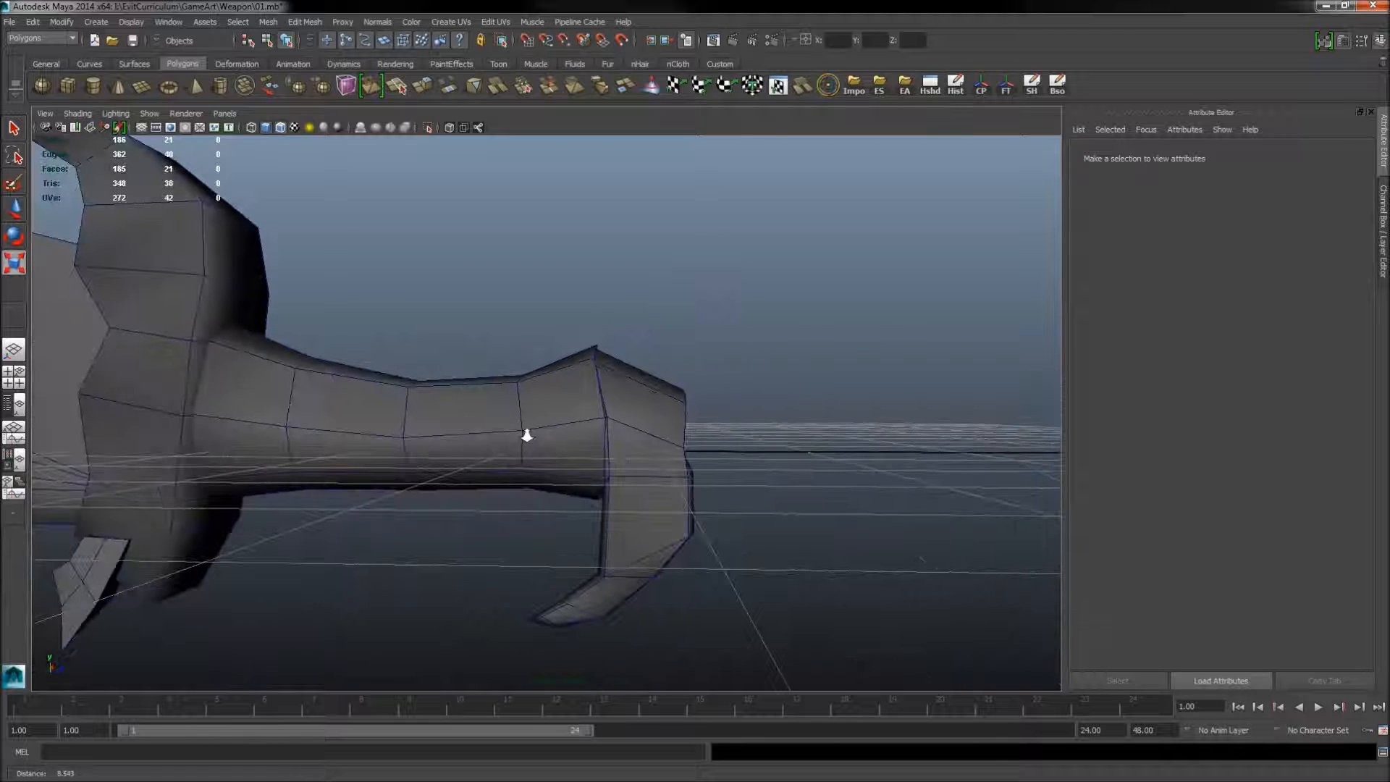
right_click_drag(527, 435, 232, 394, "alt")
left_click_drag(232, 394, 797, 491, "alt")
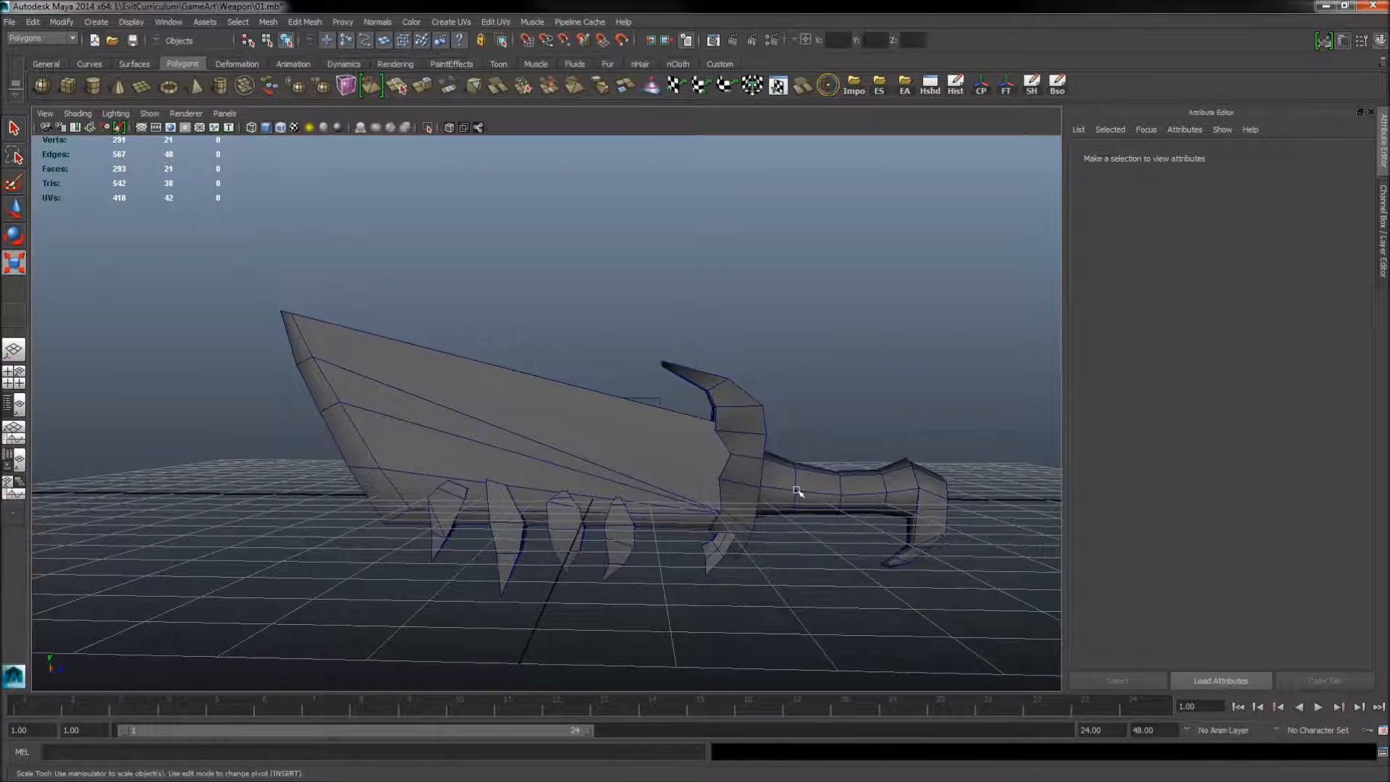
Step: Check the handle and a tooth individually, and inspect the teeth's alignment along the blade from above
left_click(730, 461)
left_click_drag(731, 461, 753, 507, "alt")
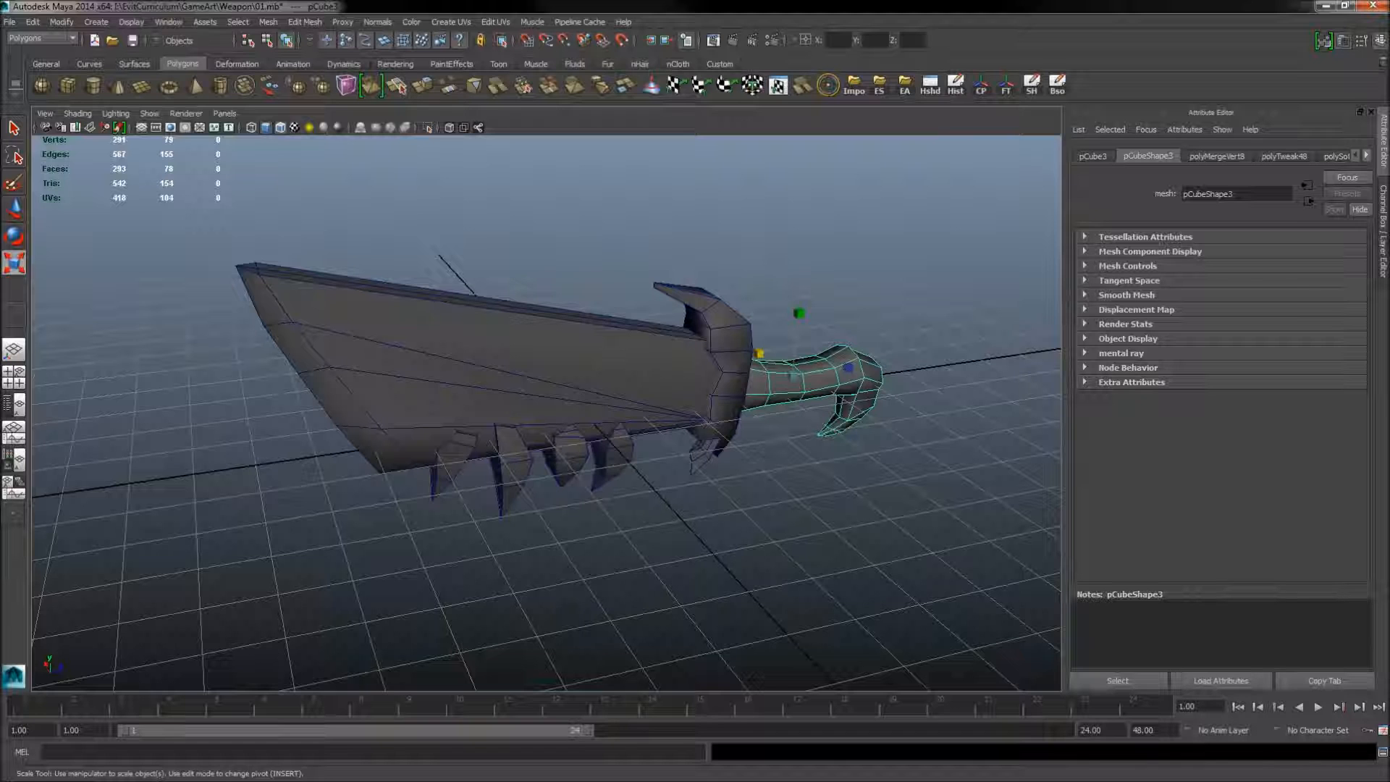
left_click(797, 456)
left_click_drag(797, 456, 745, 445, "alt")
key("r")
left_click(789, 532)
left_click_drag(633, 431, 584, 522, "alt")
right_click_drag(583, 521, 534, 433, "alt")
scroll(571, 406, "up", 3)
middle_click_drag(579, 348, 554, 469, "alt")
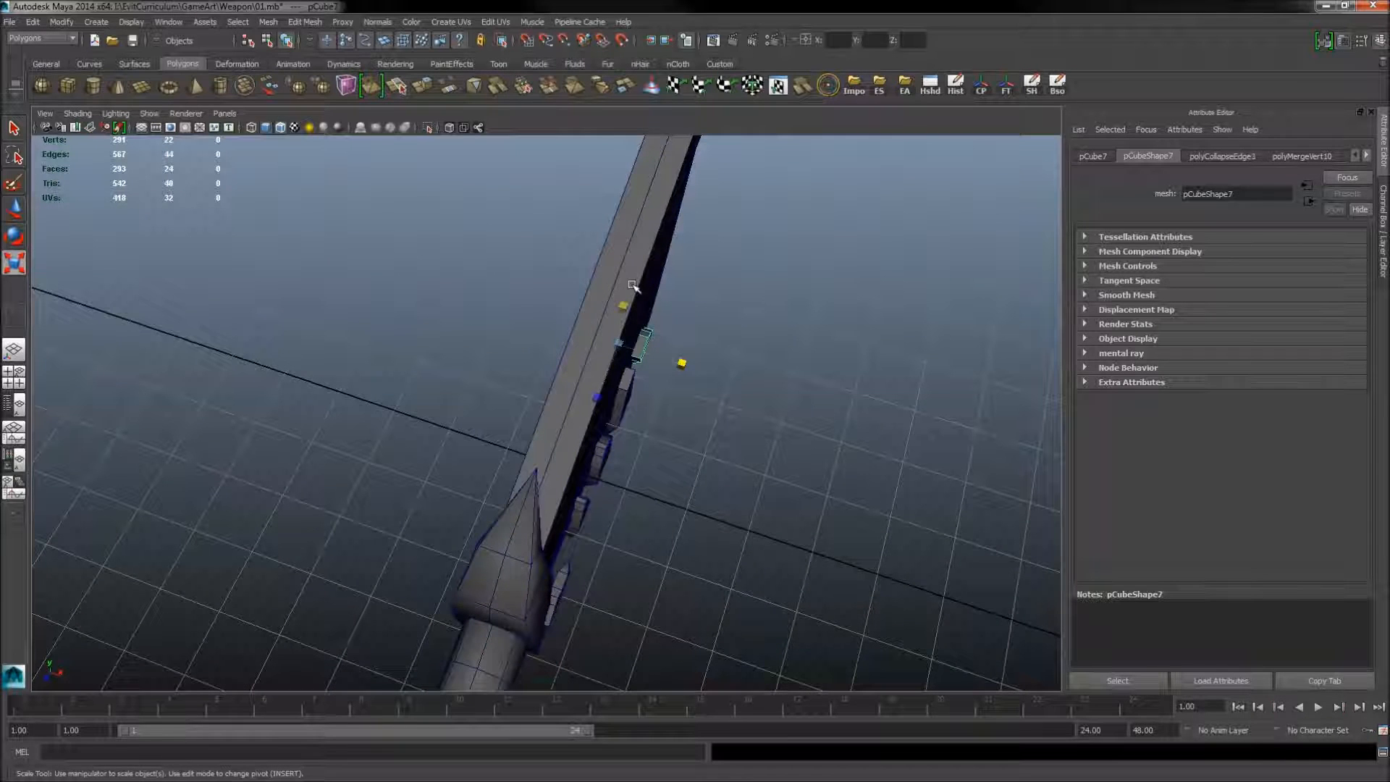
Step: Select every sword part except the two small guard spikes and combine them into one mesh
left_click_drag(434, 196, 796, 243, "alt")
left_click_drag(799, 243, 842, 672, "alt")
left_click_drag(779, 414, 754, 425, "alt")
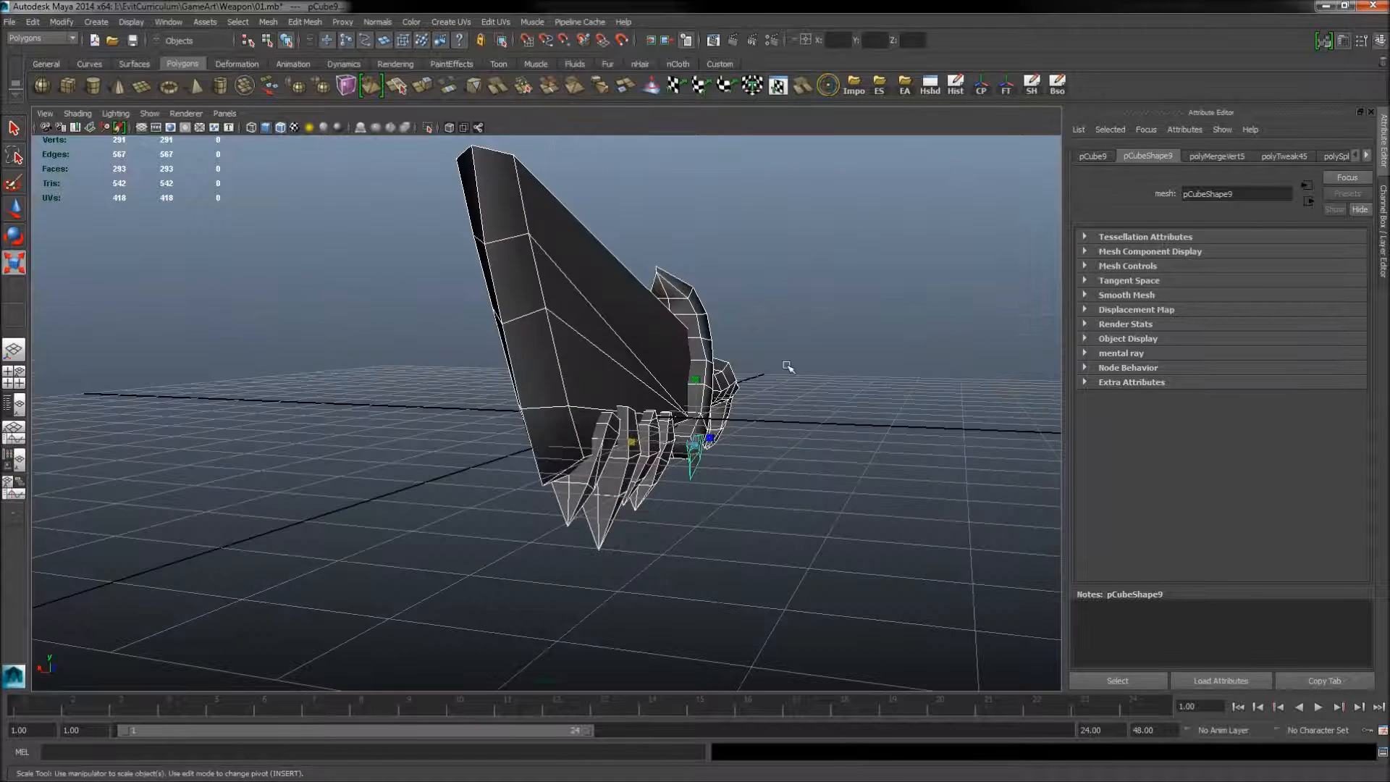
right_click(788, 367, "shift")
right_click_drag(802, 498, 788, 366, "shift")
left_click(697, 464)
left_click_drag(697, 463, 577, 406, "alt")
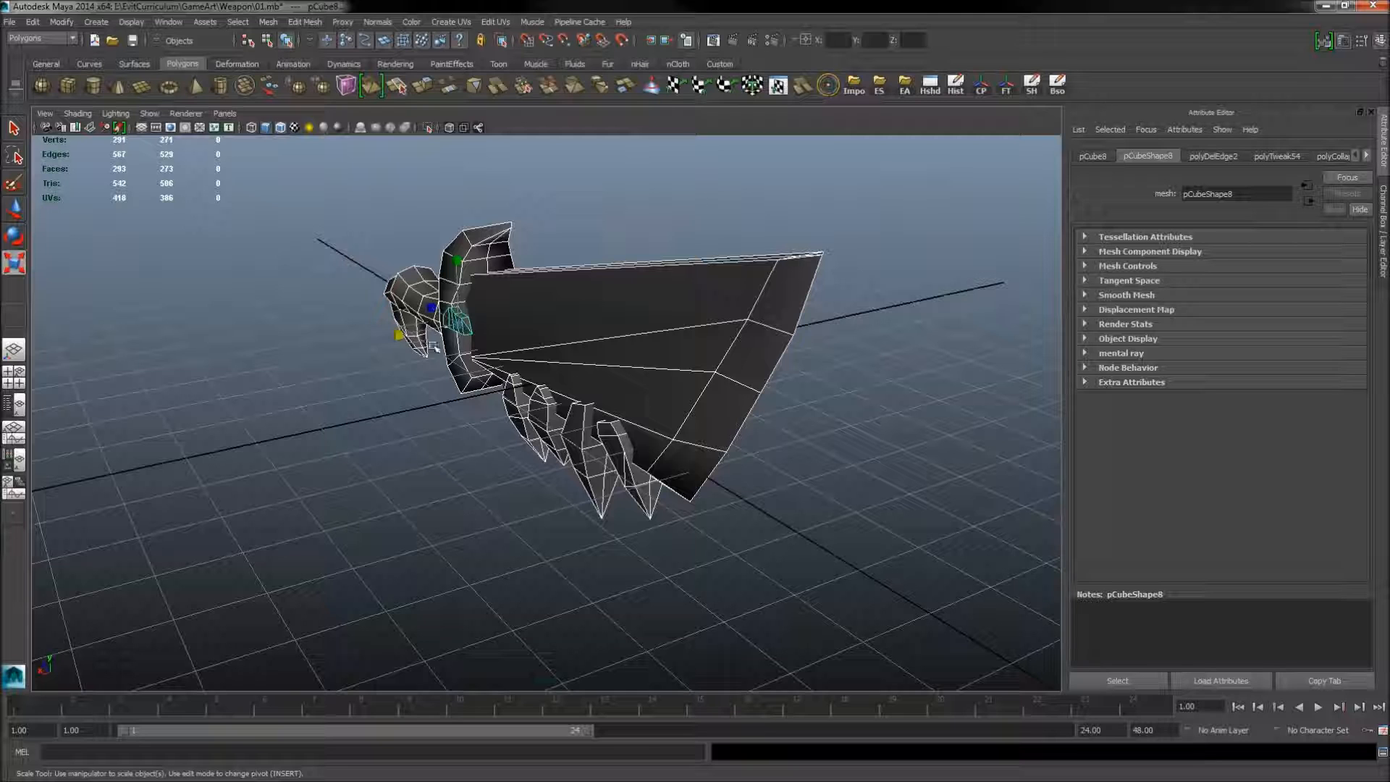
left_click(450, 324)
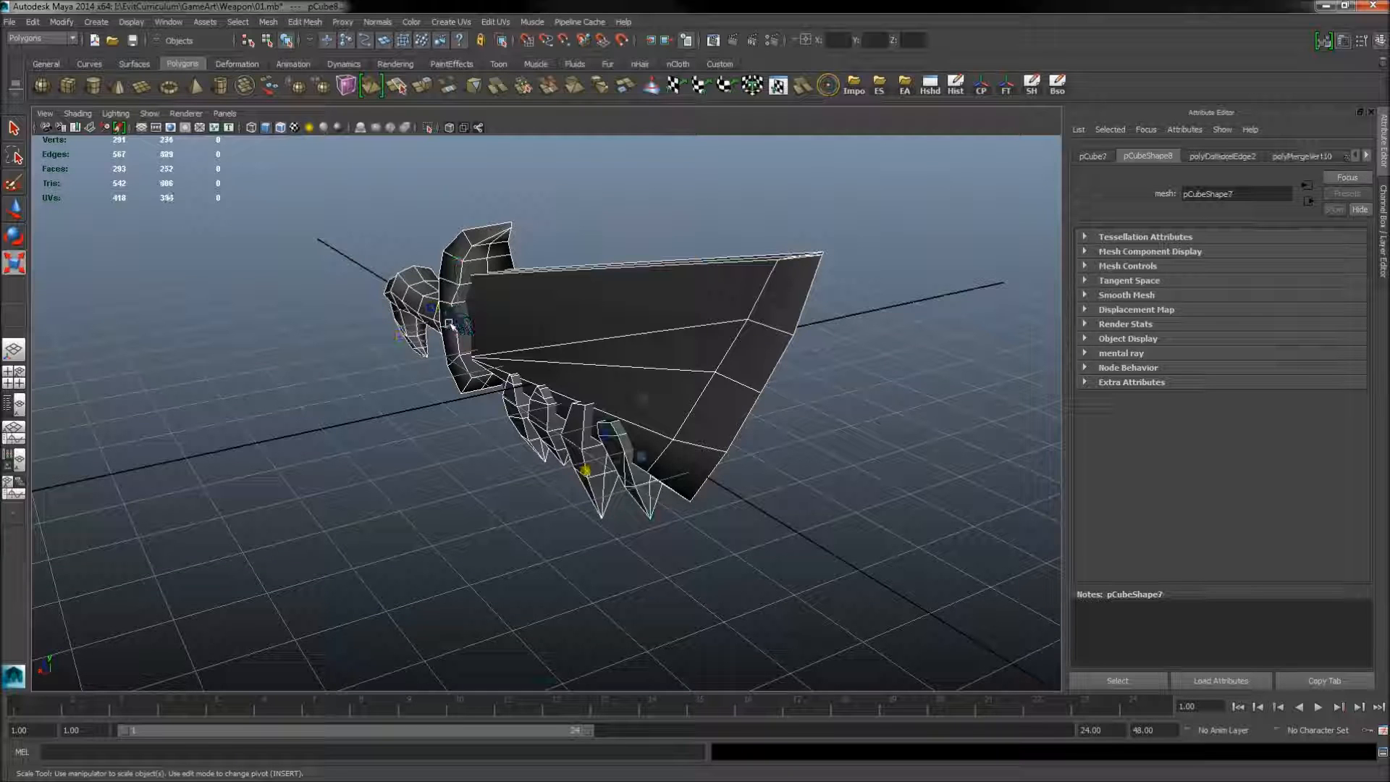
left_click_drag(874, 413, 851, 334, "alt")
right_click_drag(851, 334, 873, 536, "shift")
left_click_drag(872, 536, 793, 510, "alt")
Step: In the front view, select the combined mesh's faces on the negative X side of the centre line and delete them
right_click_drag(604, 266, 602, 284)
key("space")
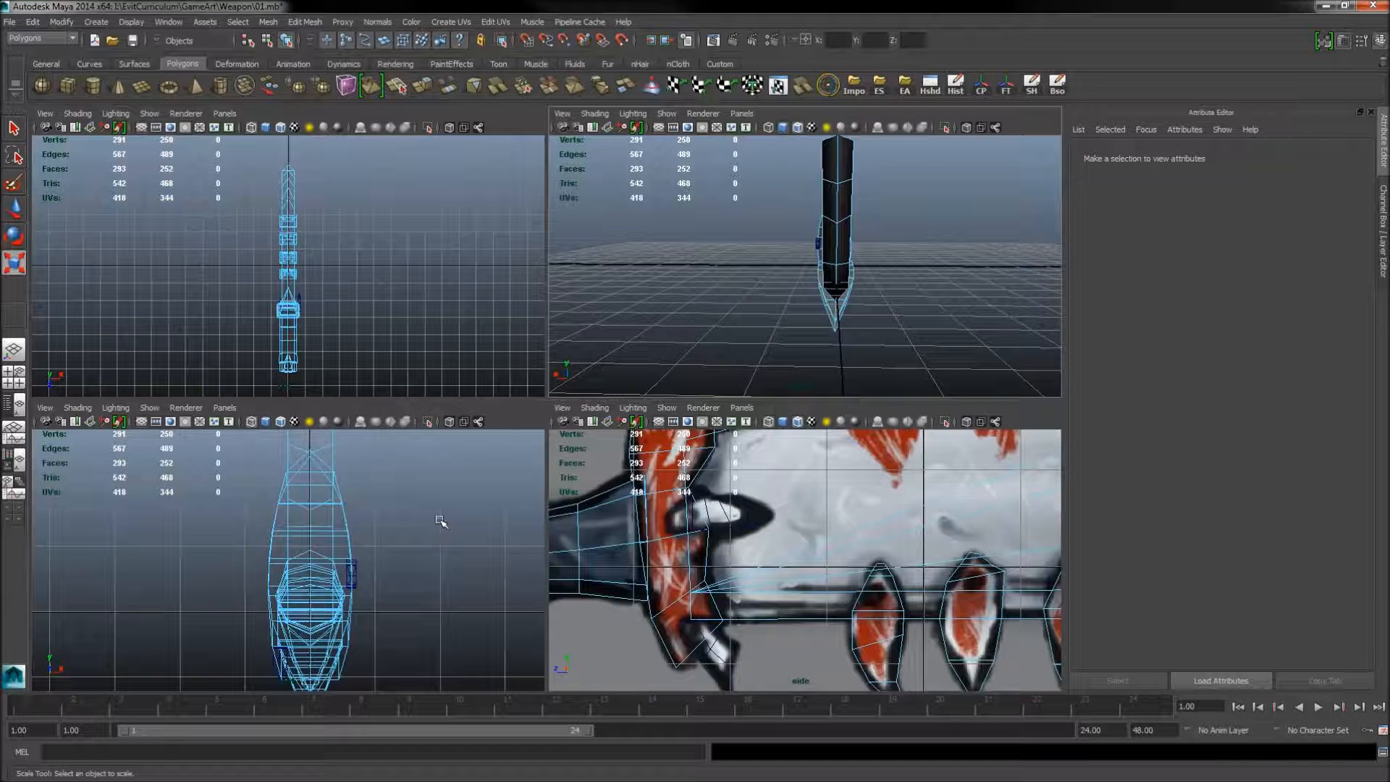
middle_click_drag(450, 506, 478, 481, "alt")
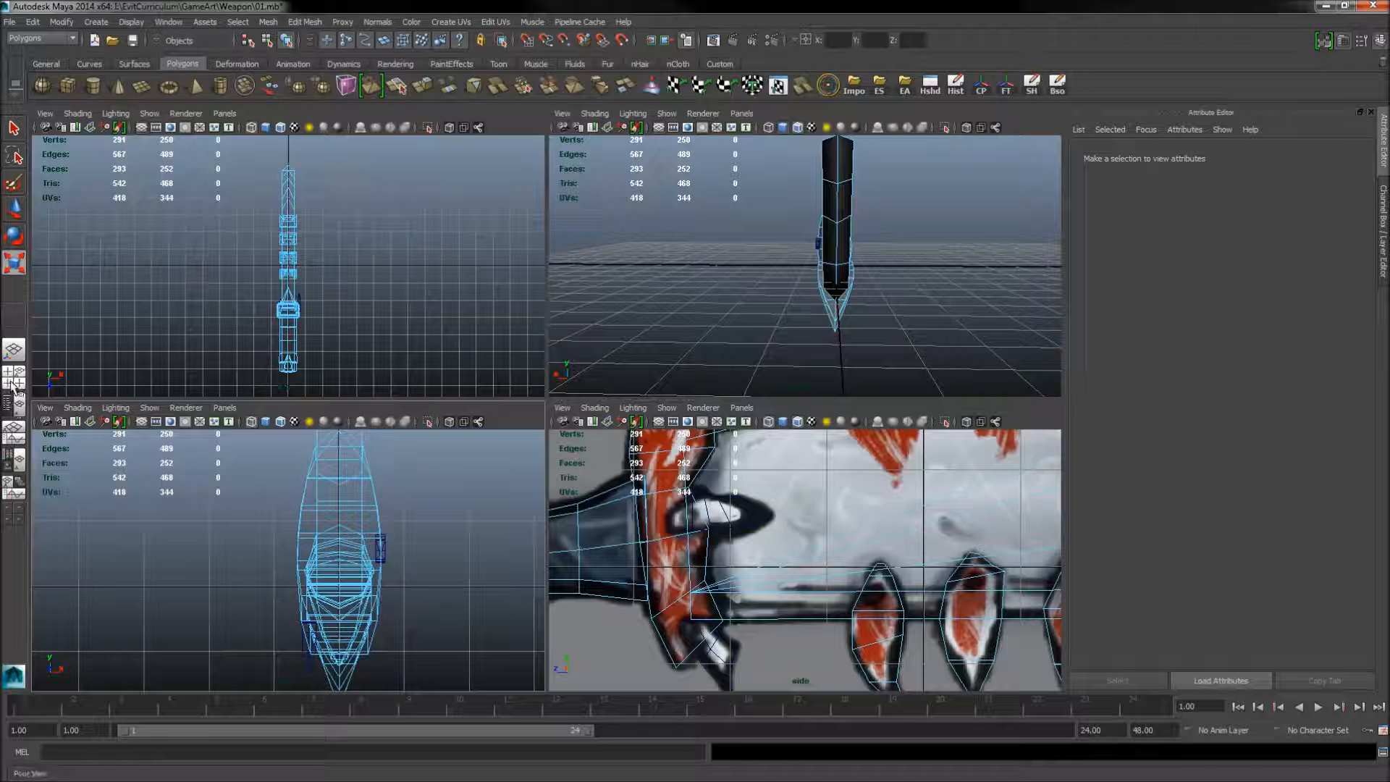
key("space")
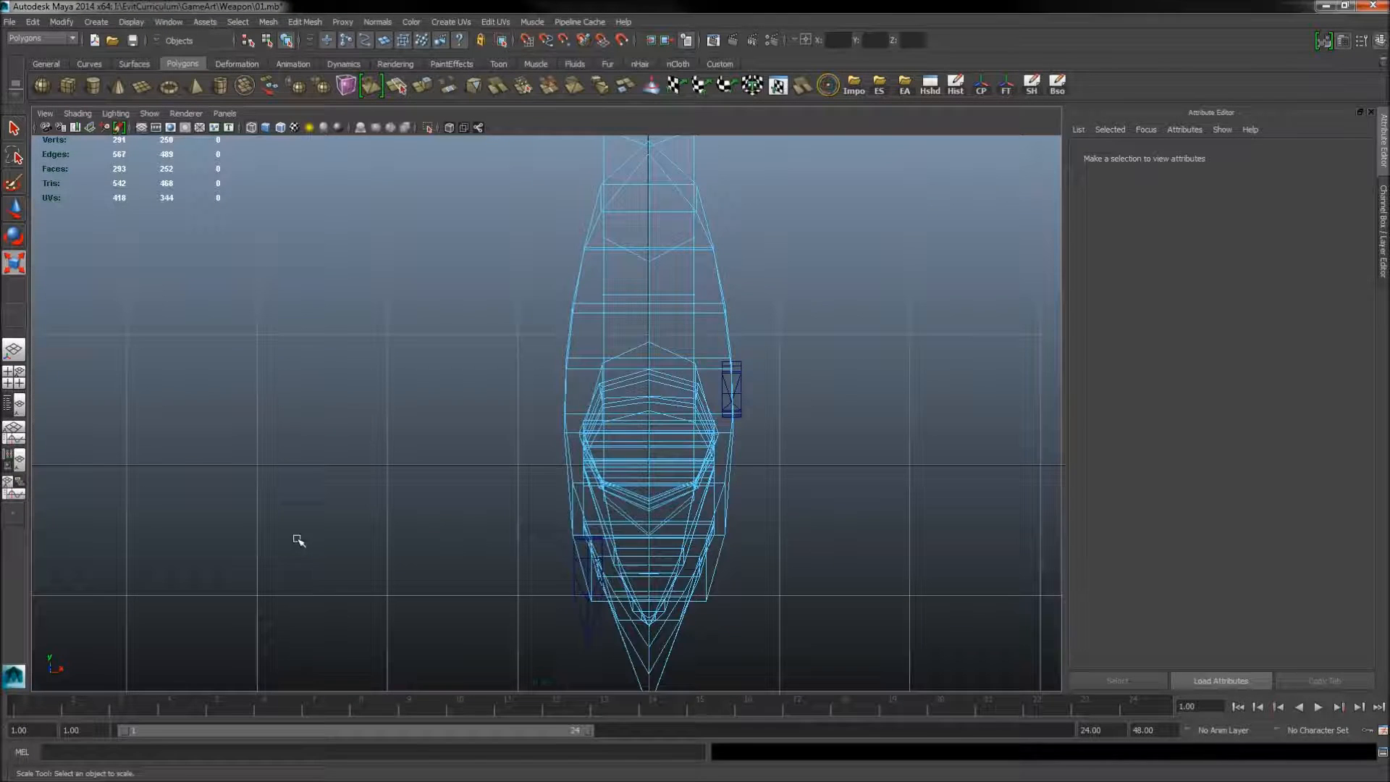
scroll(739, 414, "down", 5)
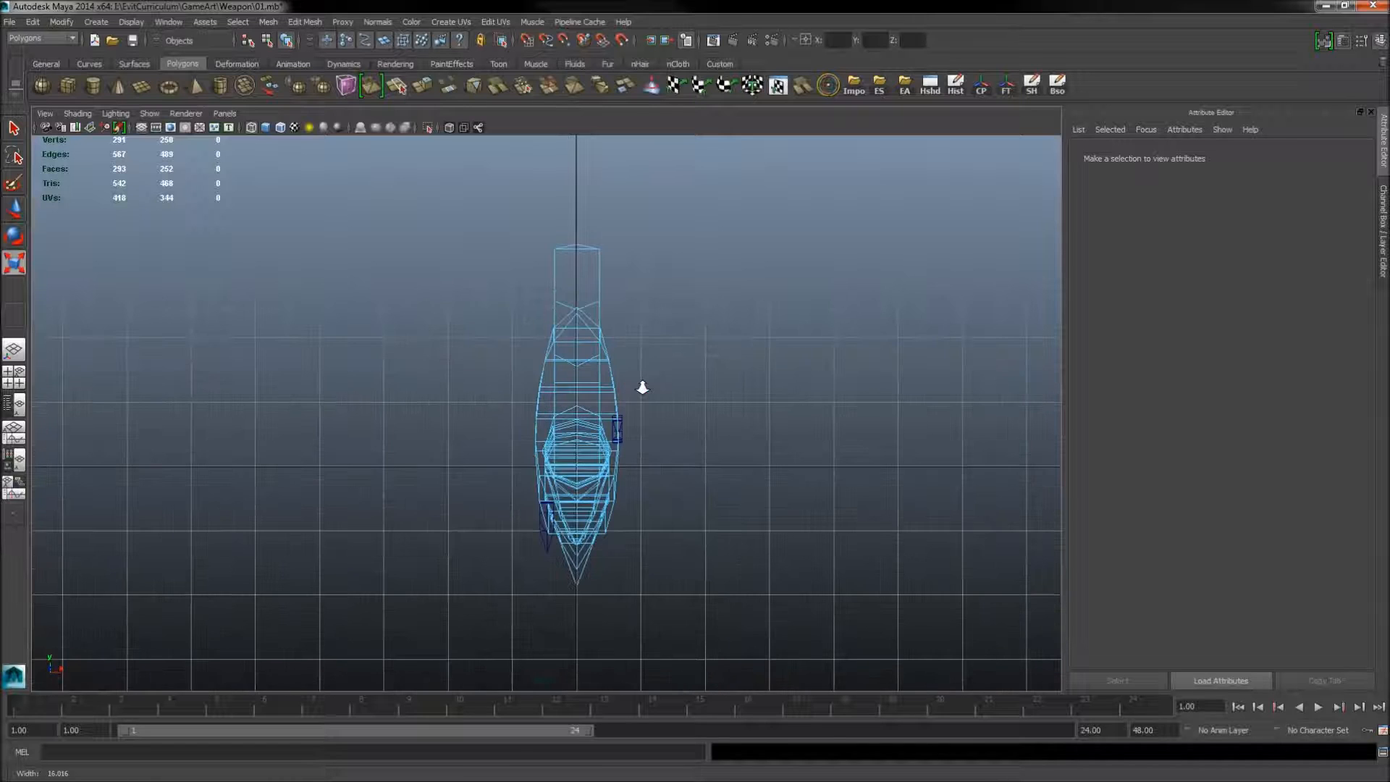
right_click(600, 254)
left_click(629, 271)
left_click_drag(487, 210, 572, 616)
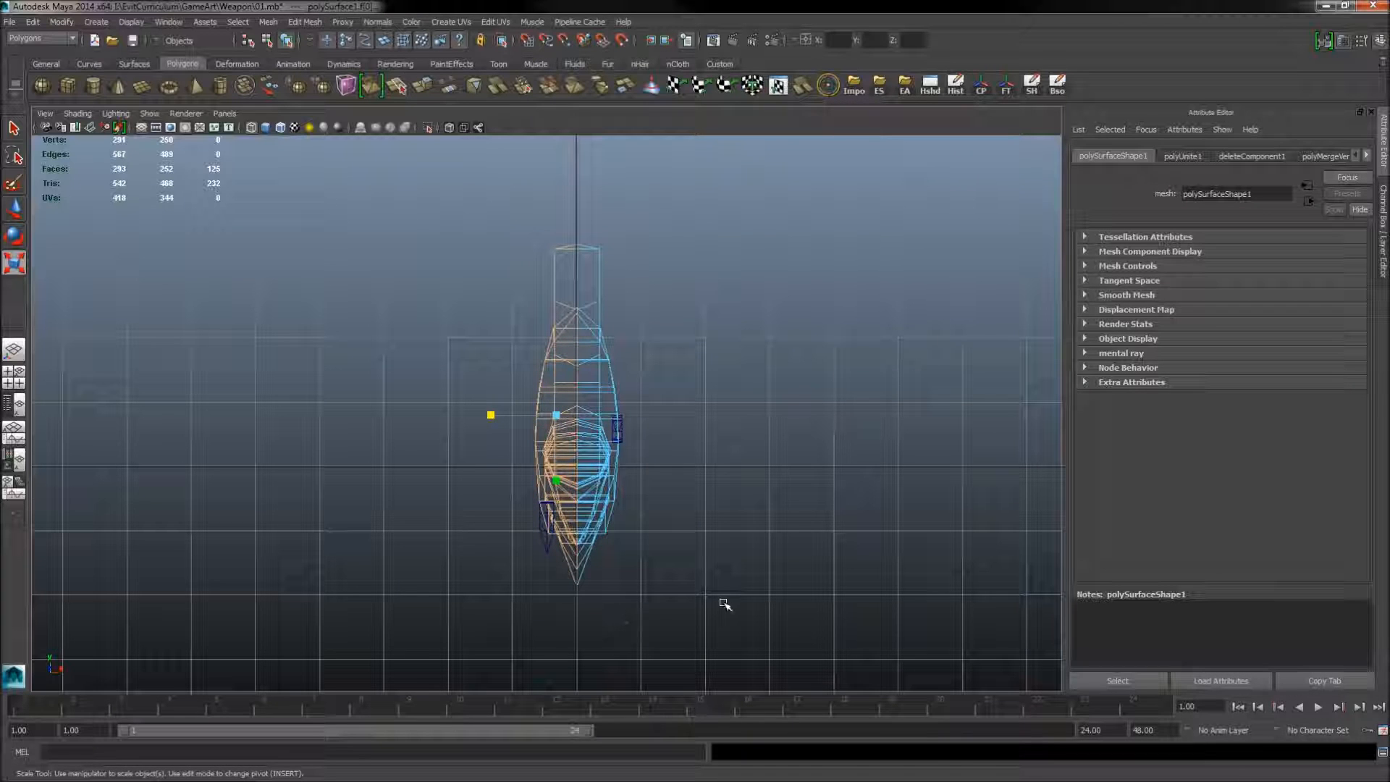
key("Delete")
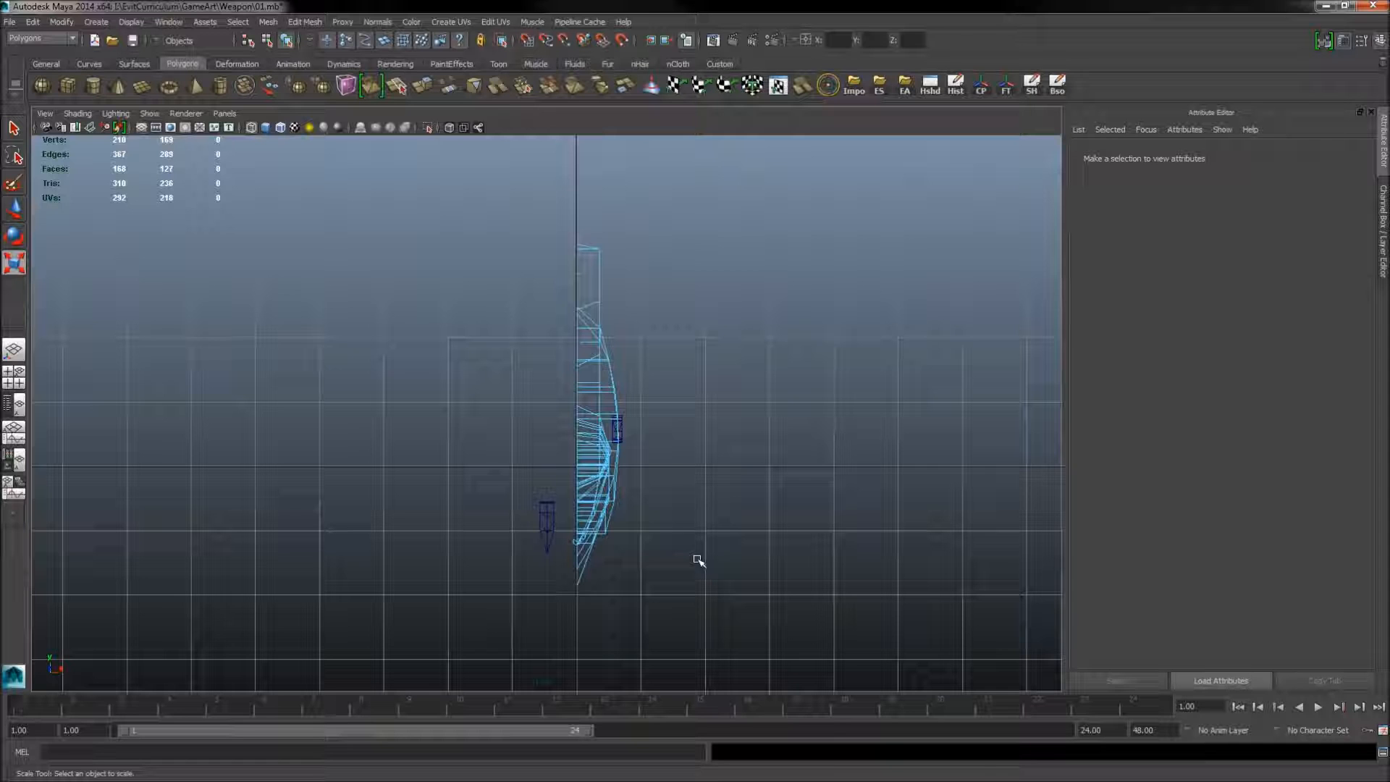
middle_click_drag(758, 401, 686, 537, "alt")
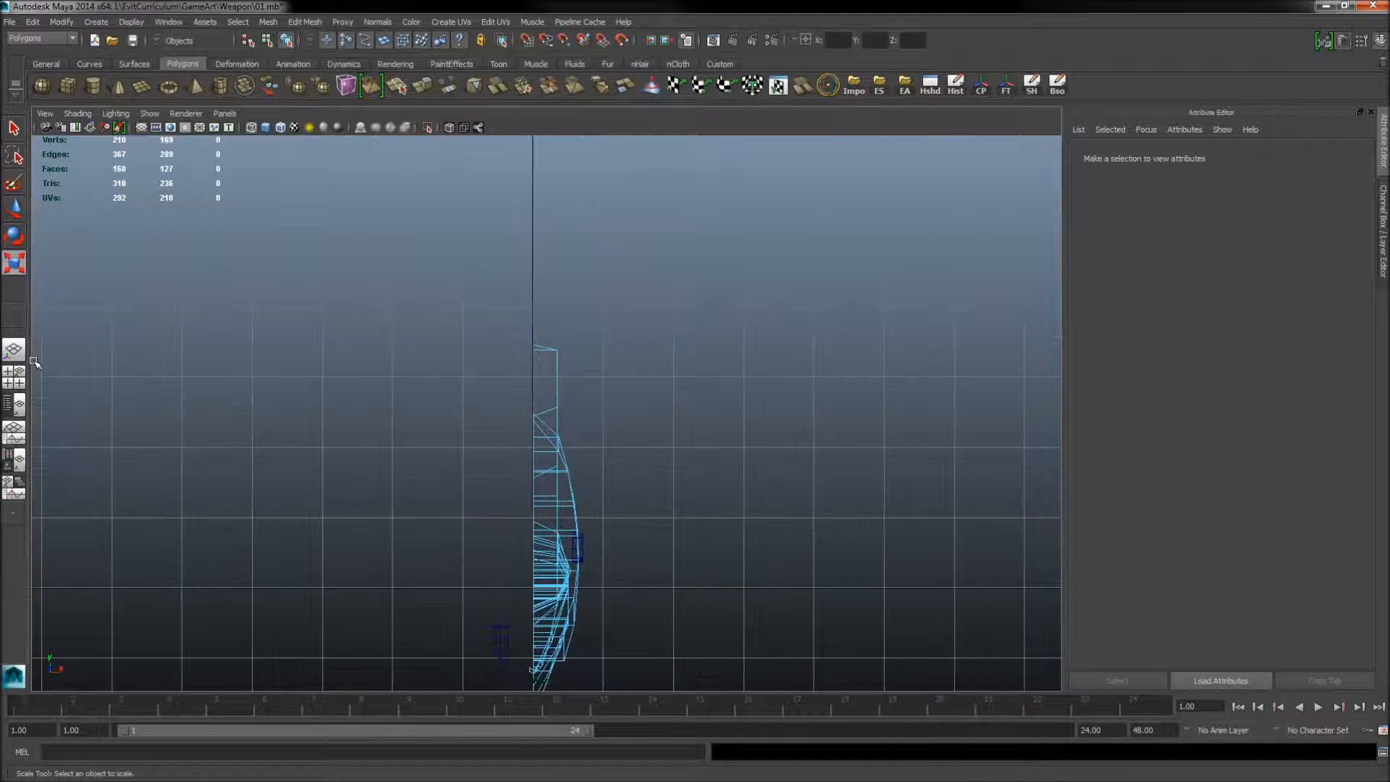
Step: Return to the perspective view and separate the halved sword mesh back into its individual parts
left_click(13, 354)
mouse_move(688, 413)
left_mouse_down("alt")
mouse_move(595, 413)
mouse_move(738, 420)
mouse_move(635, 438)
mouse_move(630, 463)
mouse_move(398, 407)
mouse_move(290, 413)
left_mouse_up("alt")
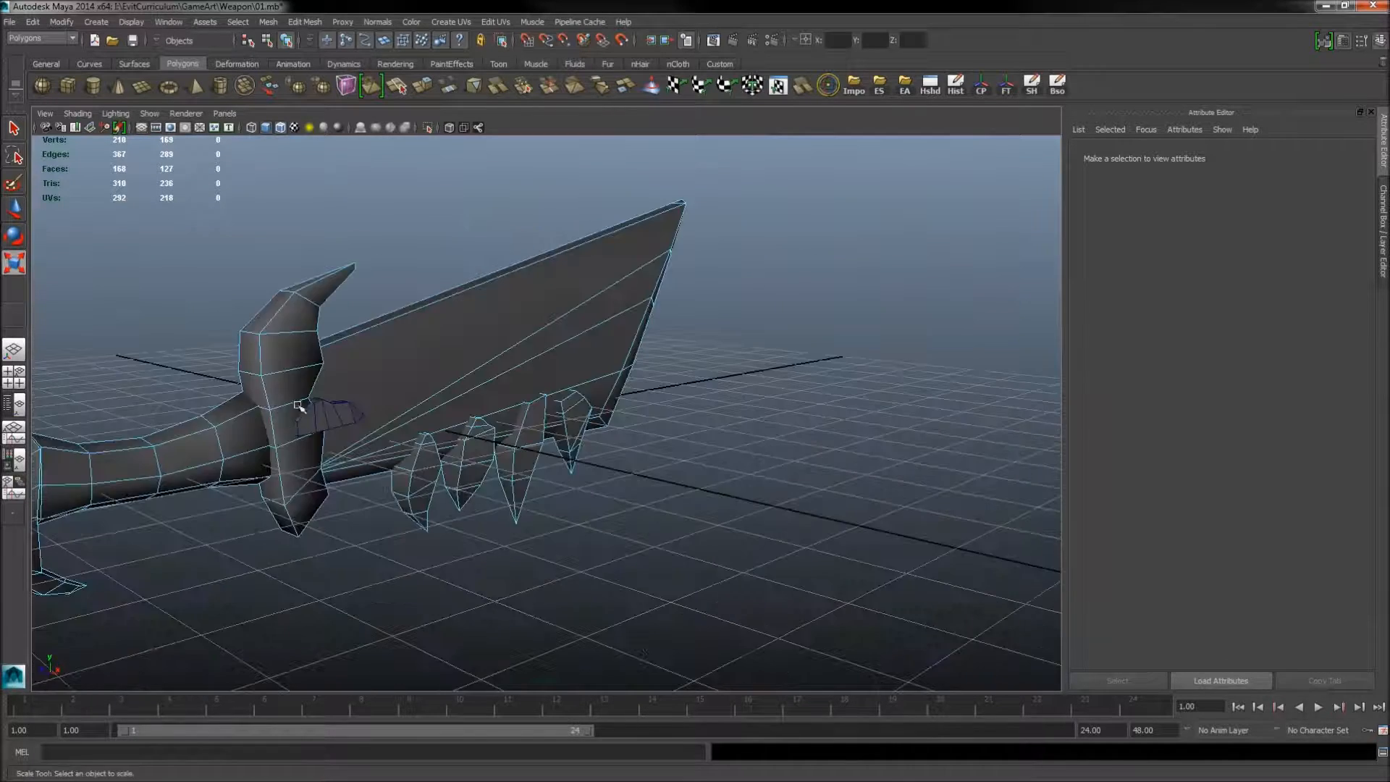
middle_click_drag(289, 413, 487, 418, "alt")
left_click_drag(487, 418, 459, 419, "alt")
scroll(459, 404, "up", 2)
middle_click_drag(459, 404, 397, 367, "alt")
right_click_drag(499, 316, 543, 296)
left_click(544, 297)
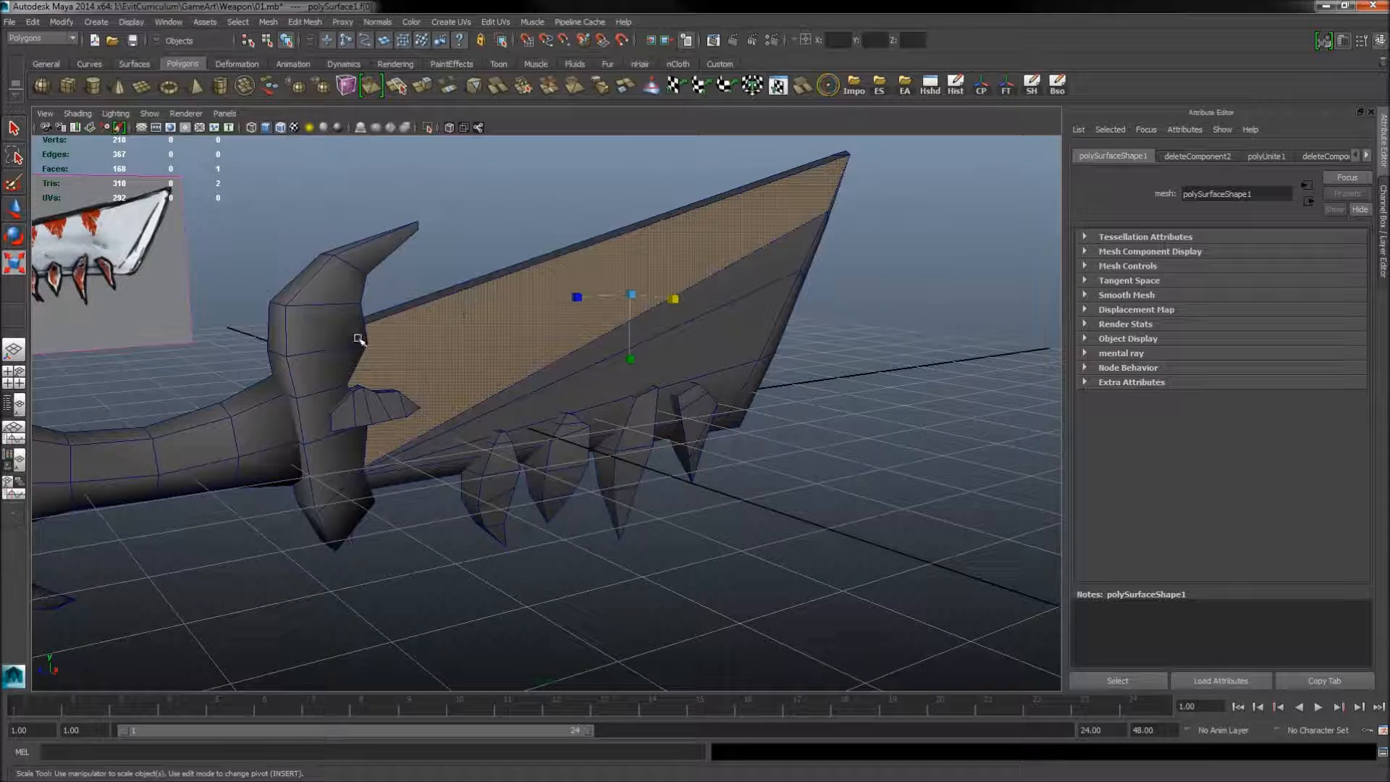
left_click(335, 332)
right_click(330, 336, "shift")
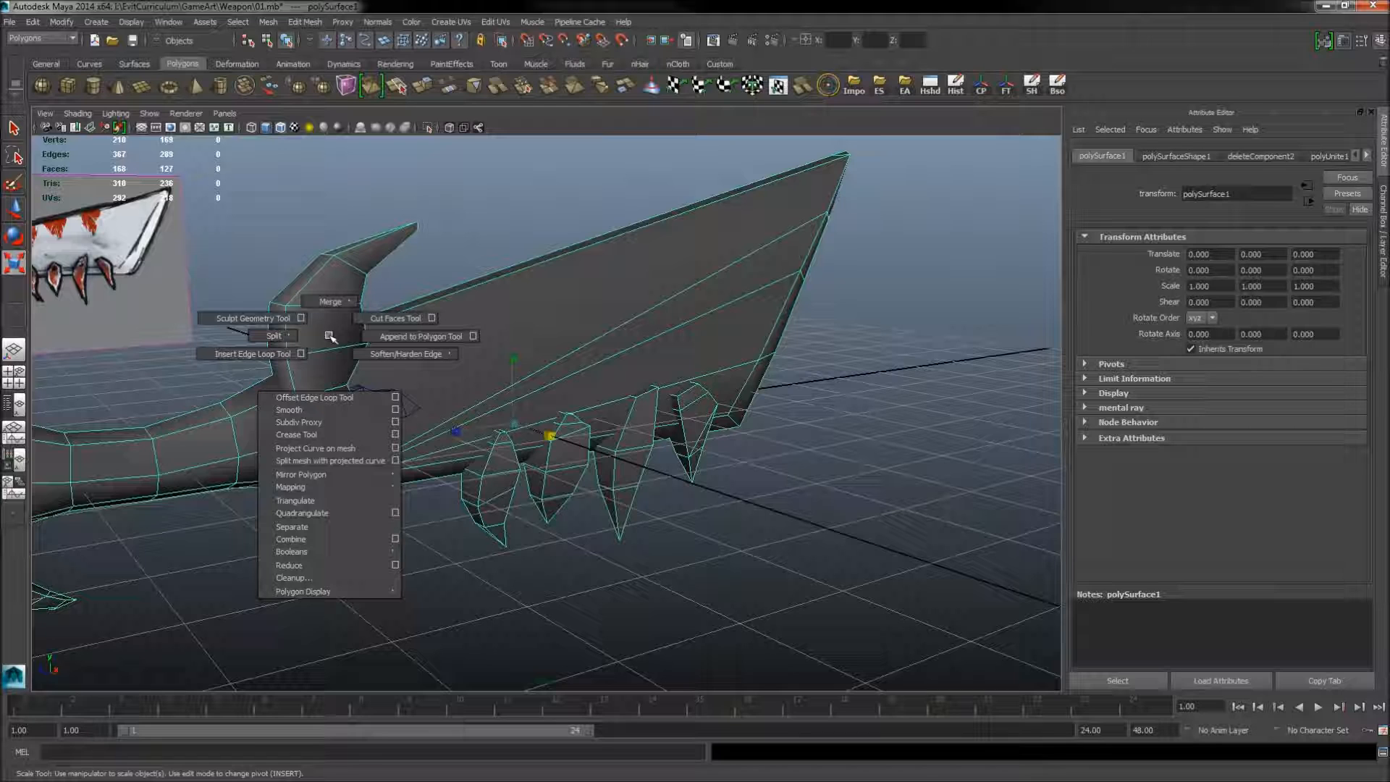
left_click(316, 527)
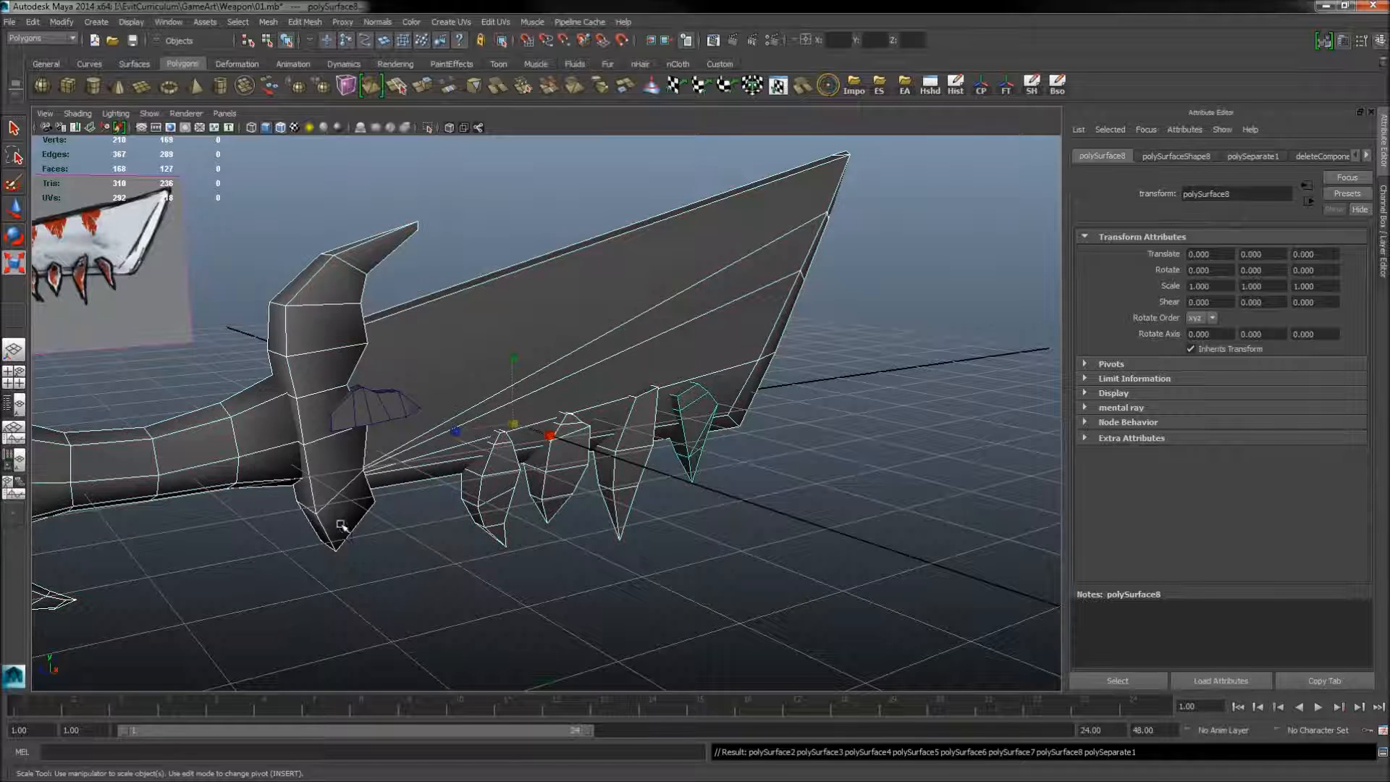
Step: Select the halved blade and open the UV Texture Editor beside the perspective view
left_click(753, 529)
left_click_drag(763, 527, 630, 496, "alt")
right_click_drag(630, 497, 509, 449, "alt")
middle_click_drag(509, 450, 691, 463, "alt")
left_click_drag(692, 463, 545, 457, "alt")
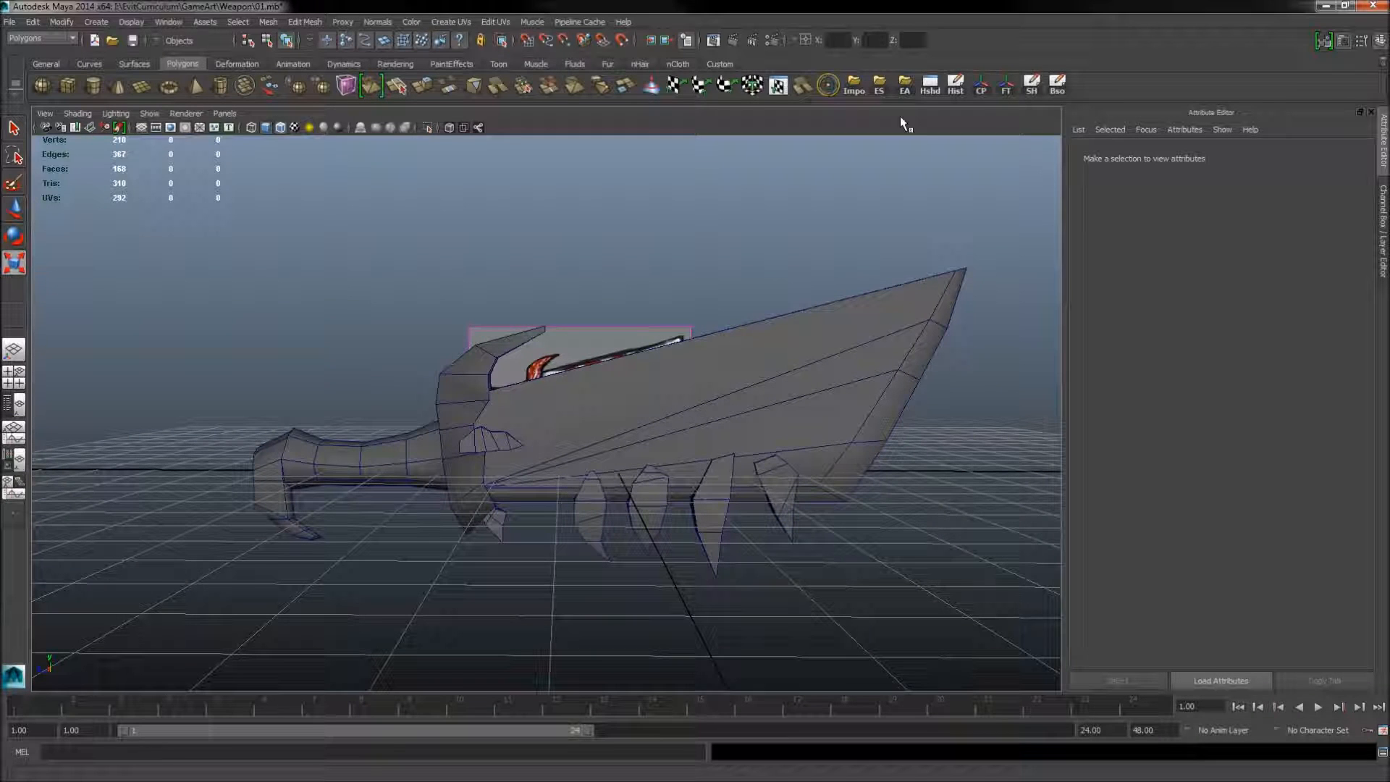
left_click(791, 413)
left_click_drag(819, 360, 803, 330, "alt")
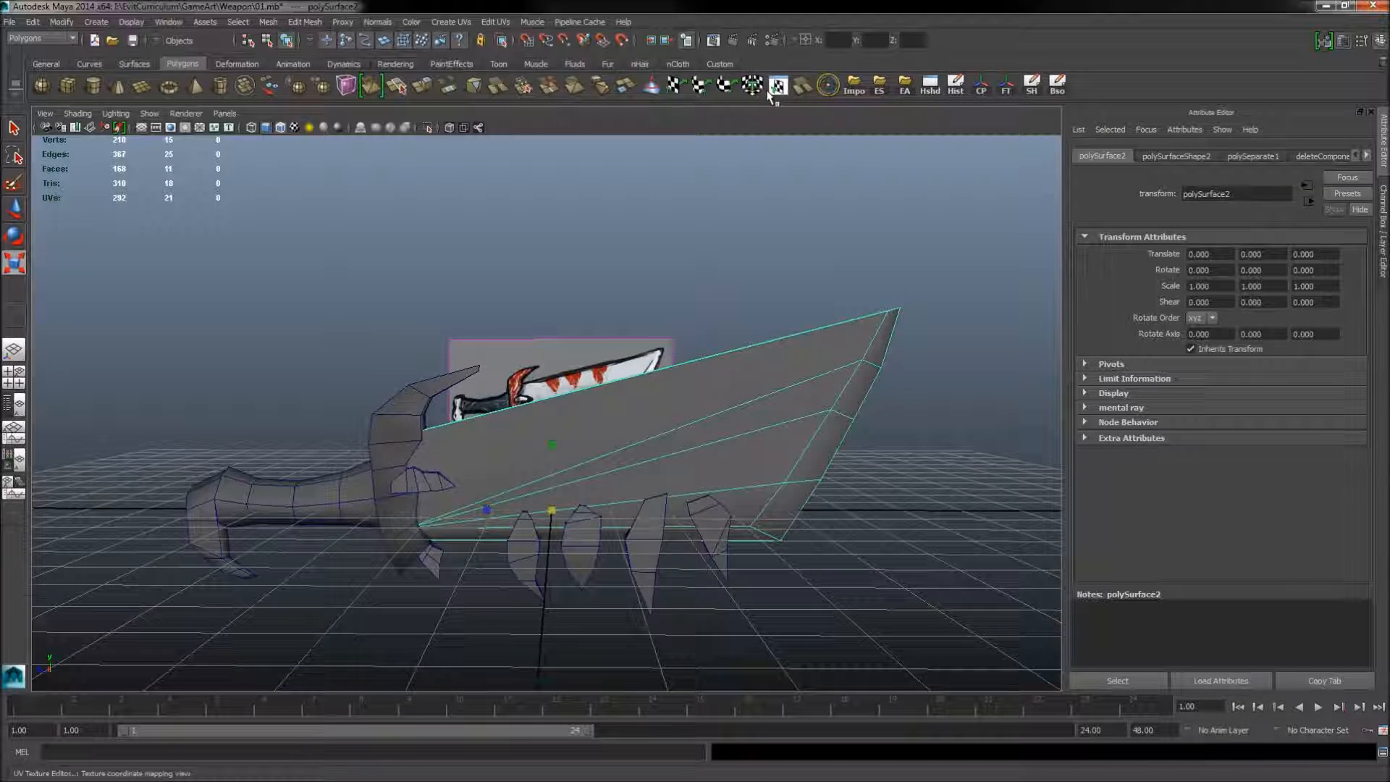
left_click_drag(1389, 217, 1156, 337)
left_click_drag(776, 309, 997, 36)
Step: Select all of the halved blade's faces and apply a planar map to their UVs
left_click_drag(710, 325, 568, 329, "alt")
right_click_drag(568, 348, 594, 408)
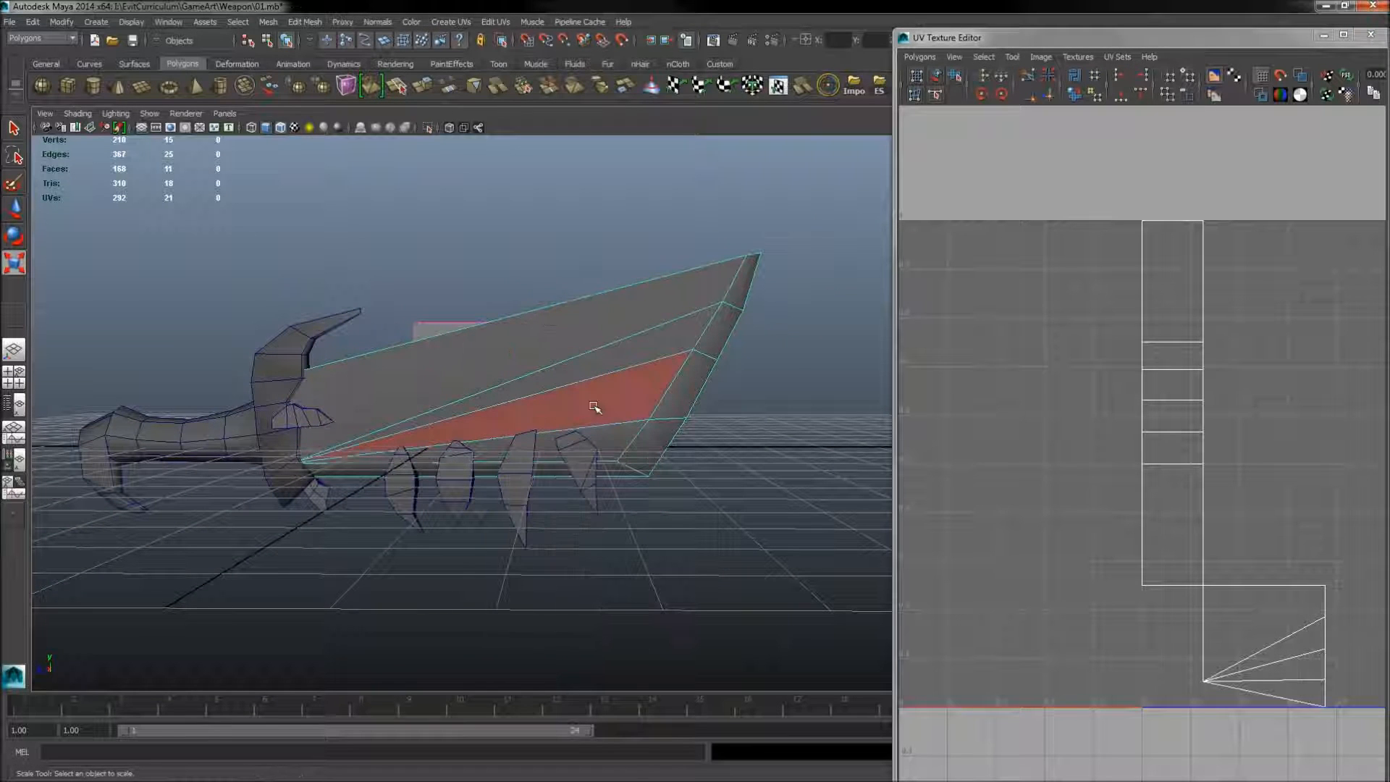
left_click_drag(263, 277, 788, 573)
middle_click_drag(801, 448, 740, 452, "alt")
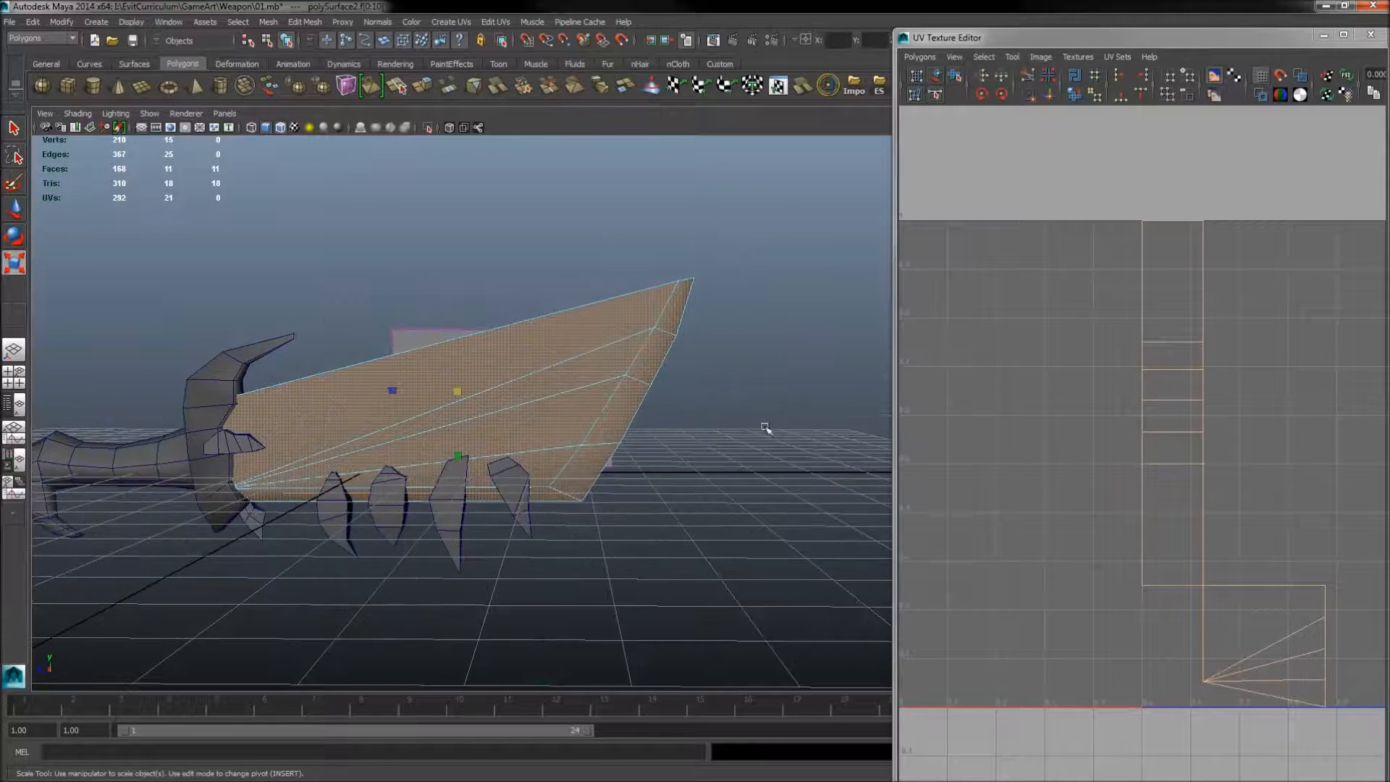
right_click(807, 398, "shift")
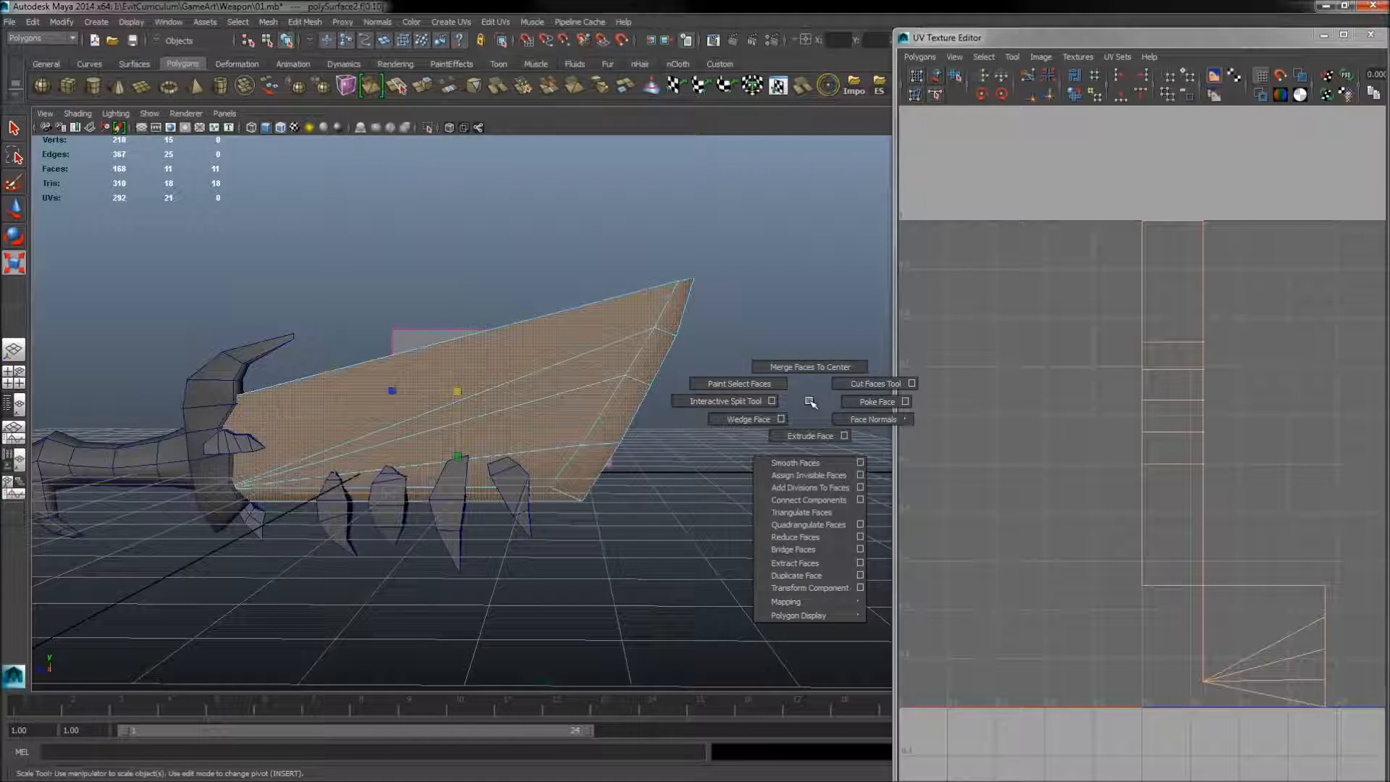
right_click(964, 297, "shift")
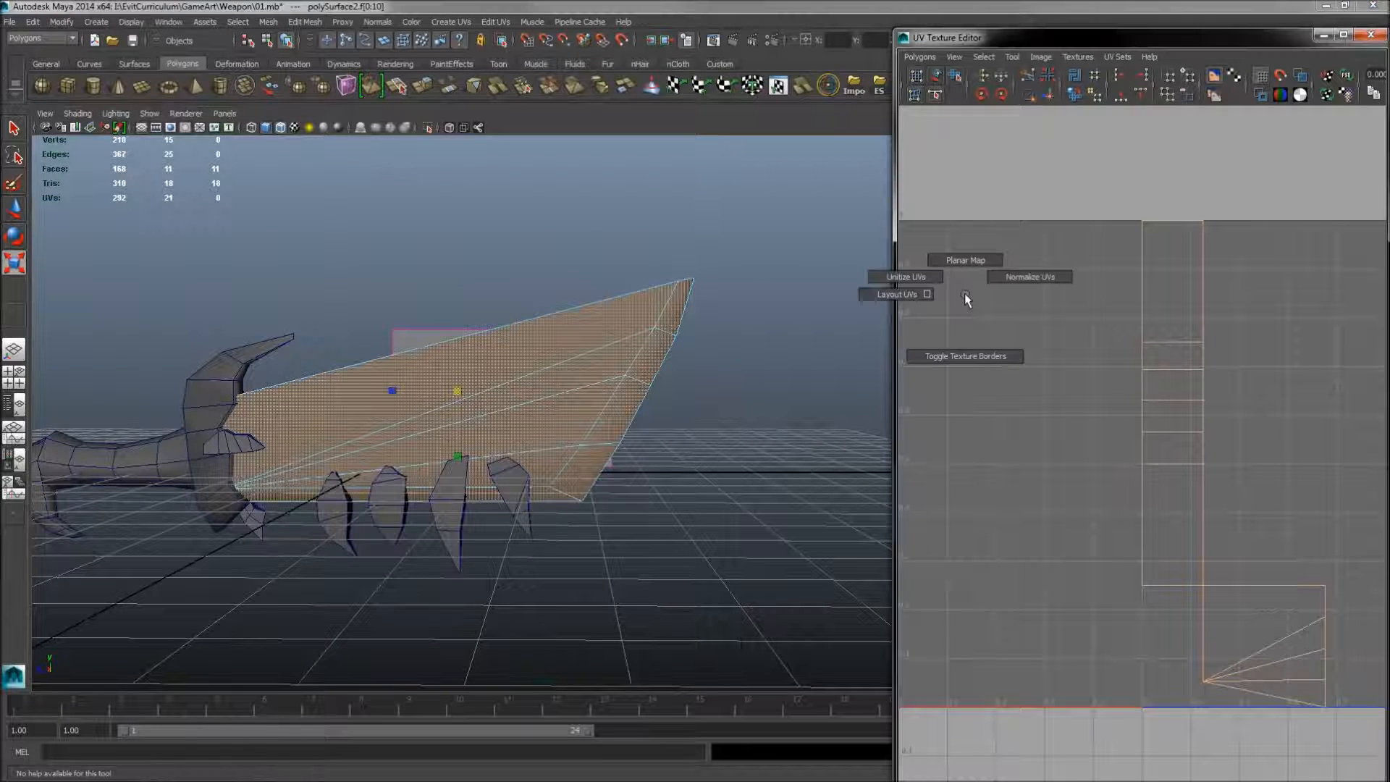
left_click(966, 265)
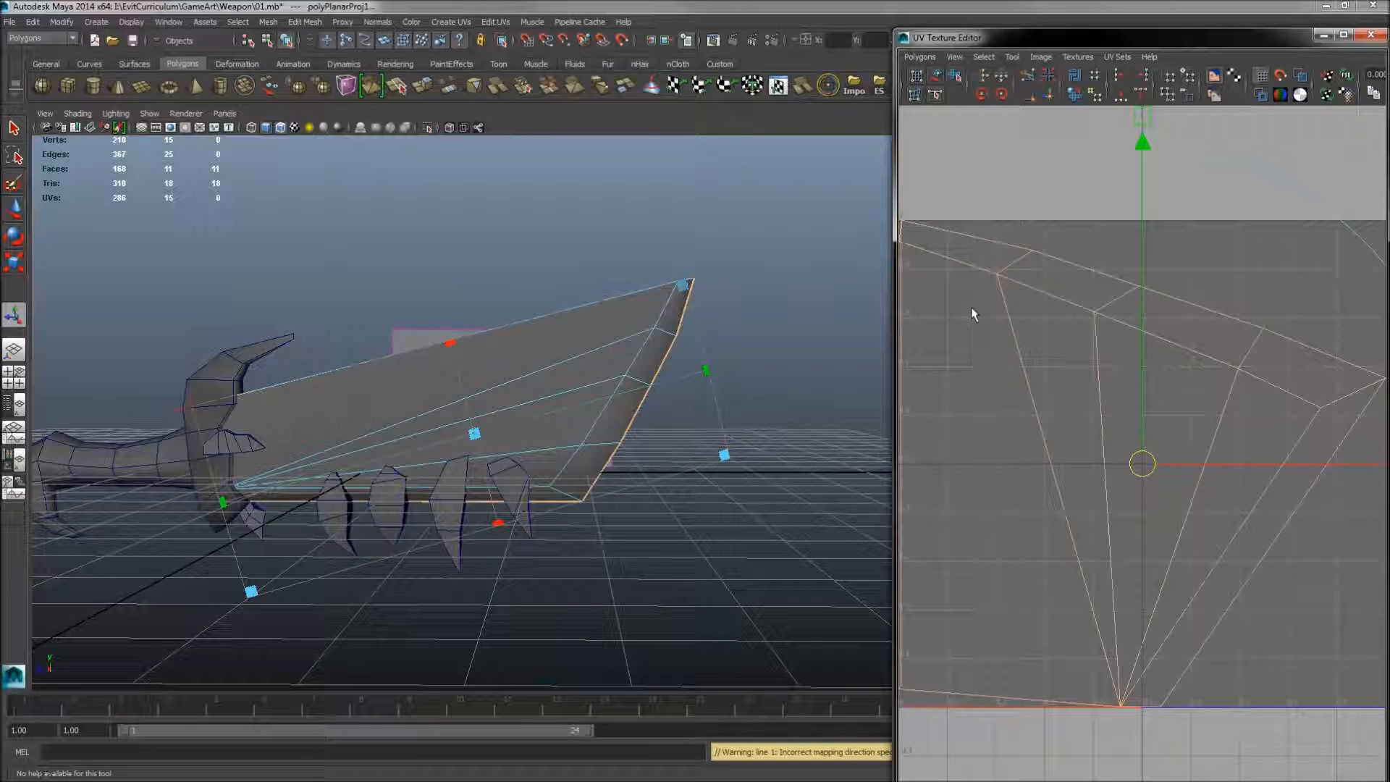
left_click_drag(719, 338, 766, 315, "alt")
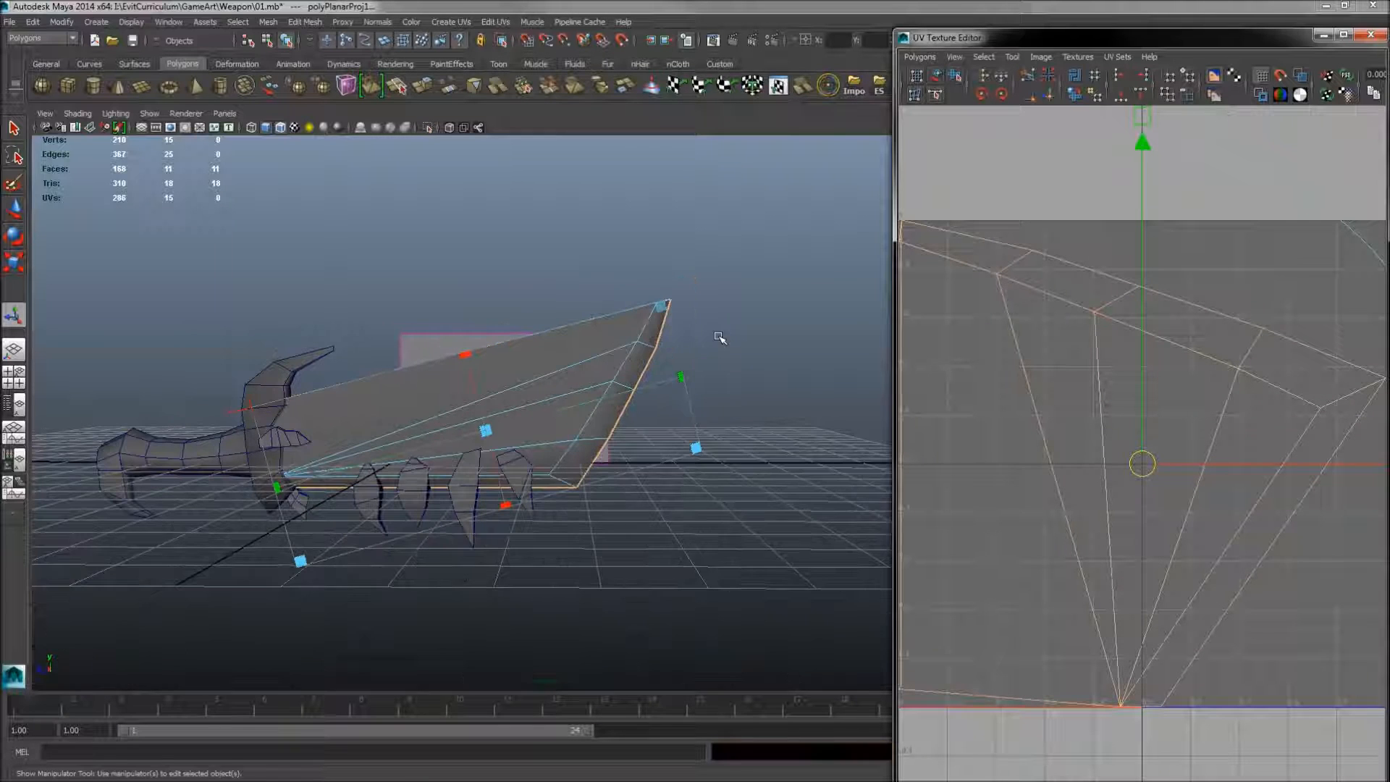
Step: Turn on shaded UV display and thick texture borders for the blade in the UV Texture Editor
left_click(1299, 77)
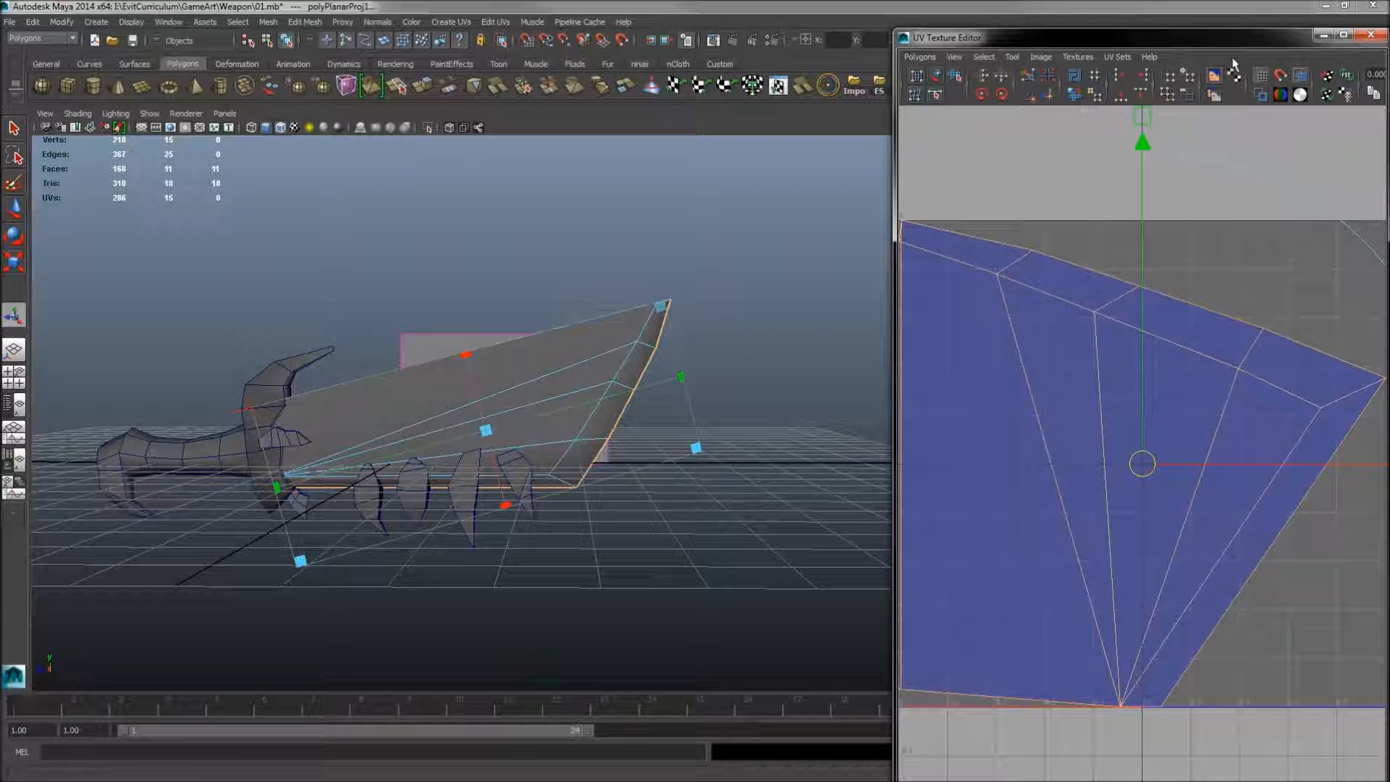
left_click(1260, 95)
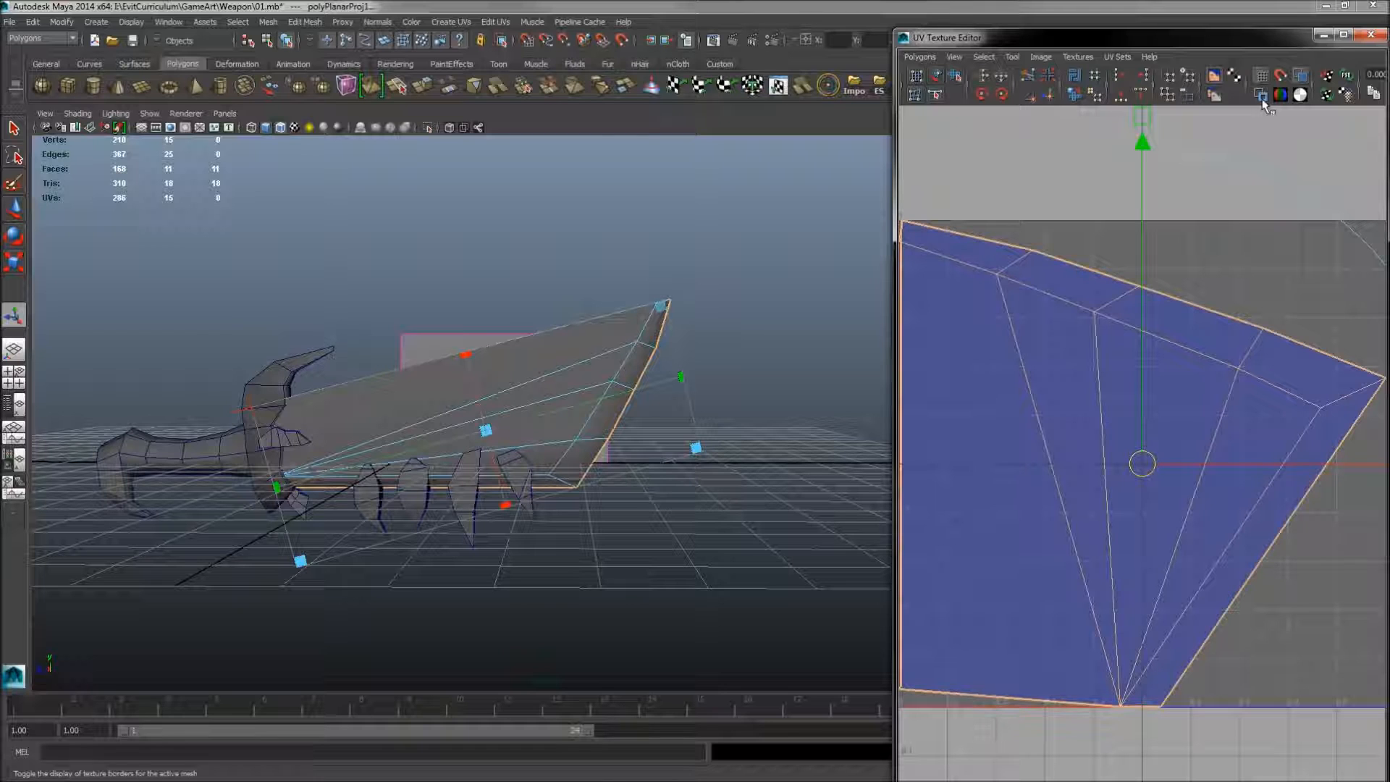
scroll(1100, 469, "down", 4)
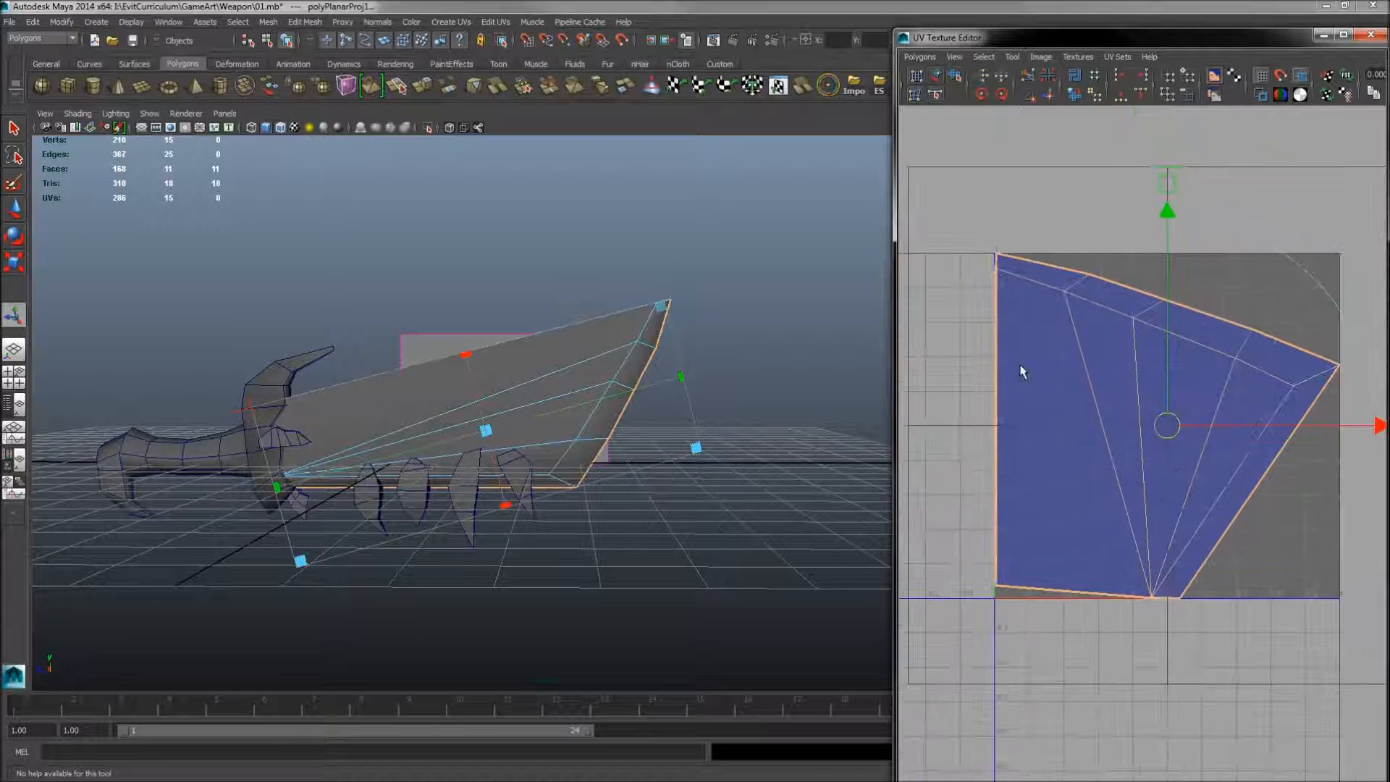
Step: Select the blade's whole UV shell and unfold it with the Smooth UV Tool
right_click_drag(1076, 385, 1115, 388)
left_click_drag(983, 242, 1021, 281)
right_click_drag(1063, 312, 1063, 305)
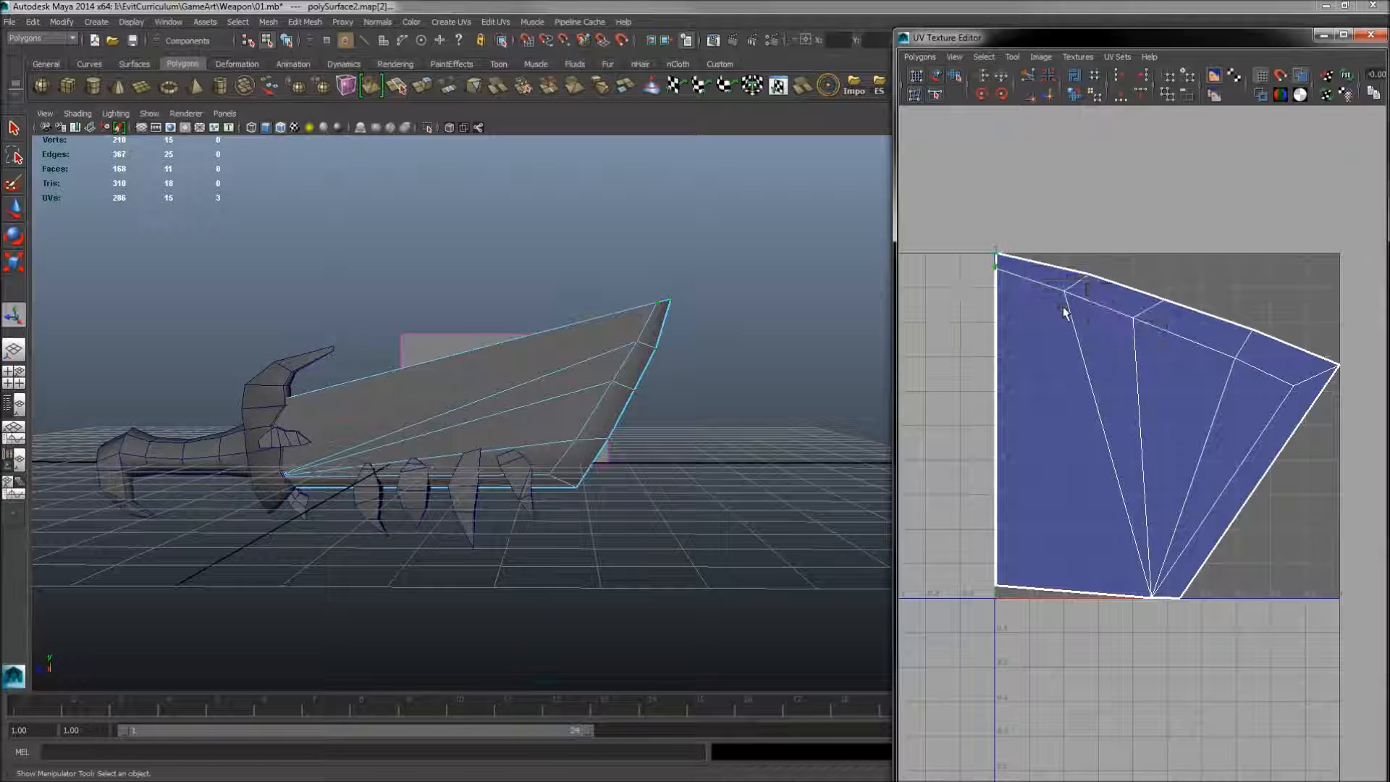
left_click_drag(973, 247, 1045, 347)
right_click_drag(1062, 330, 1097, 316, "ctrl")
right_click_drag(1291, 462, 1202, 358, "alt")
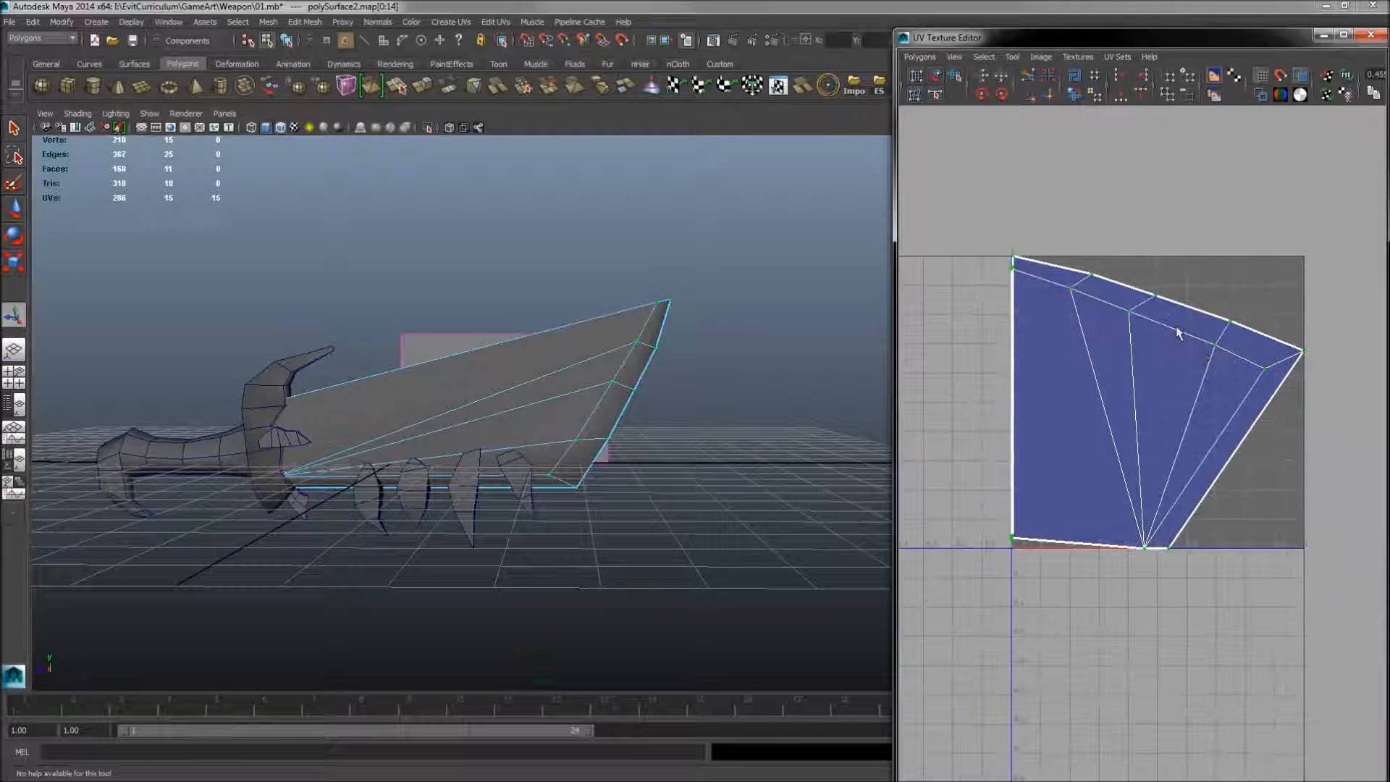
right_click_drag(1164, 305, 1172, 340, "shift")
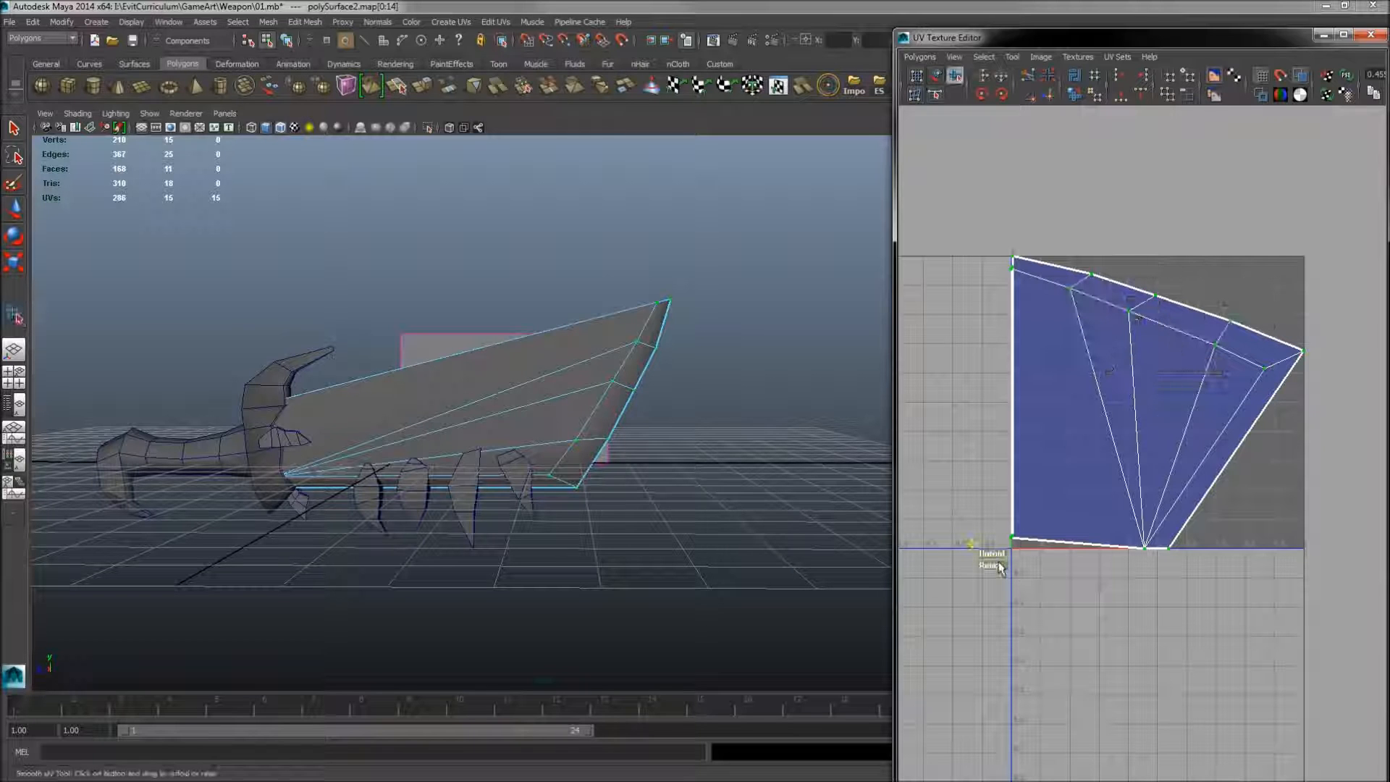
left_click_drag(989, 555, 1343, 536)
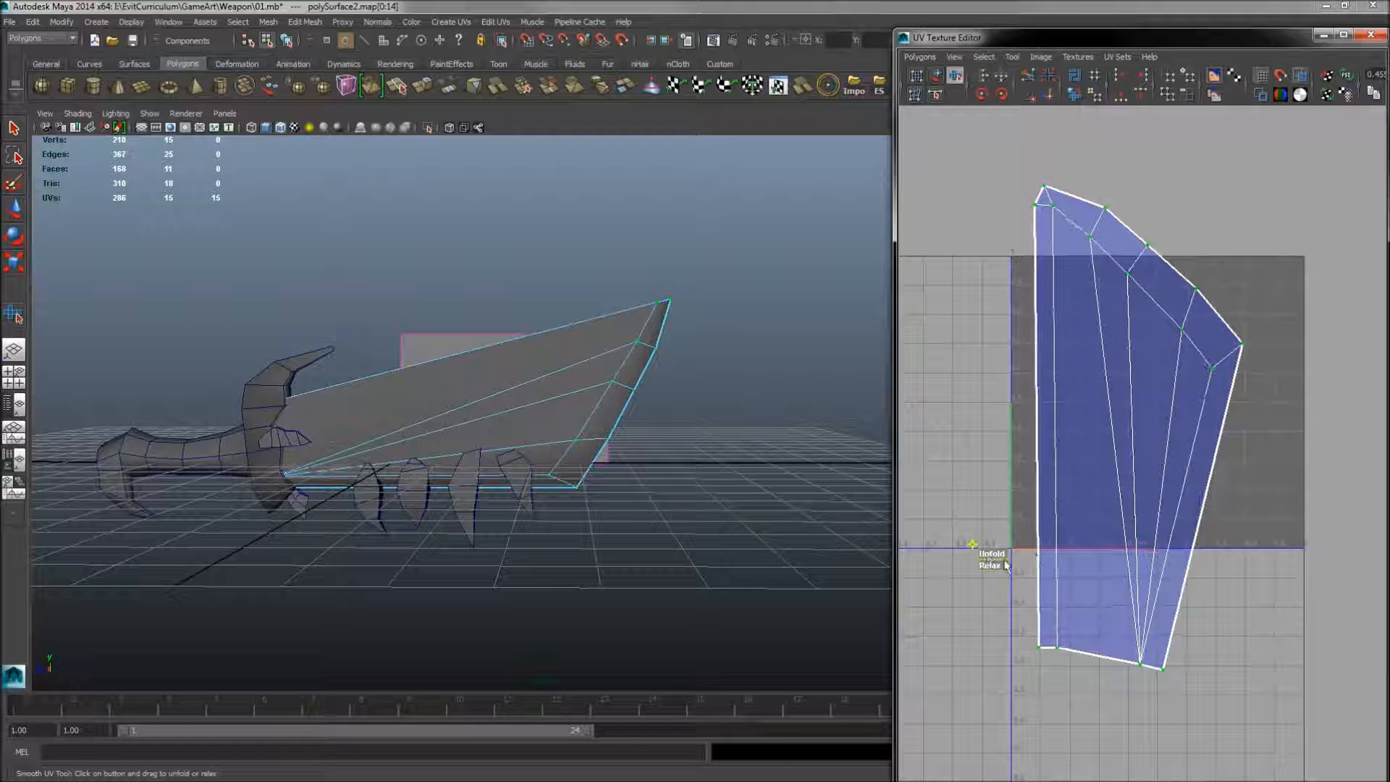
left_click_drag(991, 554, 1209, 521)
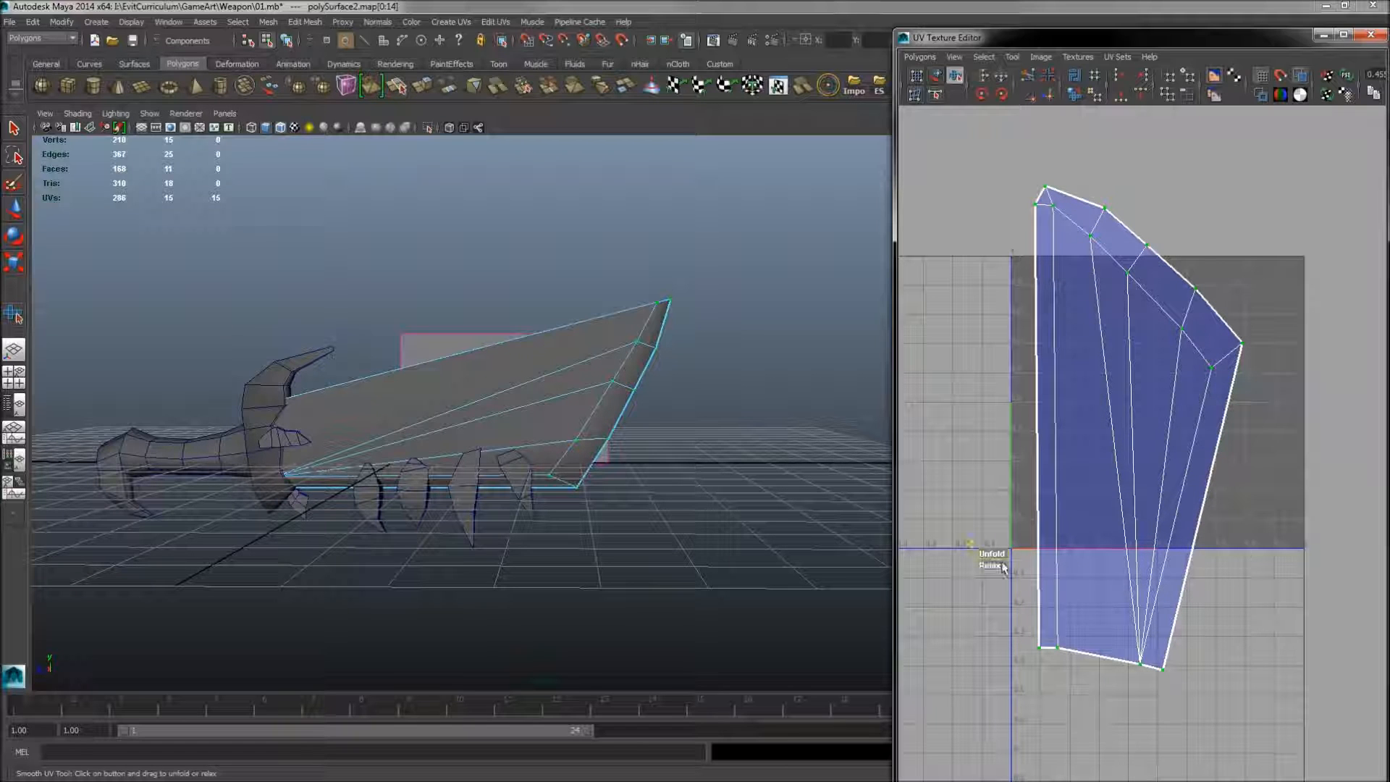
left_click_drag(987, 557, 1043, 555)
left_click_drag(987, 554, 1155, 538)
Step: Move the unfolded blade UV shell out of the 0-1 texture square onto the negative U side
right_click_drag(1025, 466, 1026, 441, "alt")
middle_click_drag(1026, 442, 1036, 360, "alt")
key("w")
right_click_drag(1126, 423, 1061, 382, "alt")
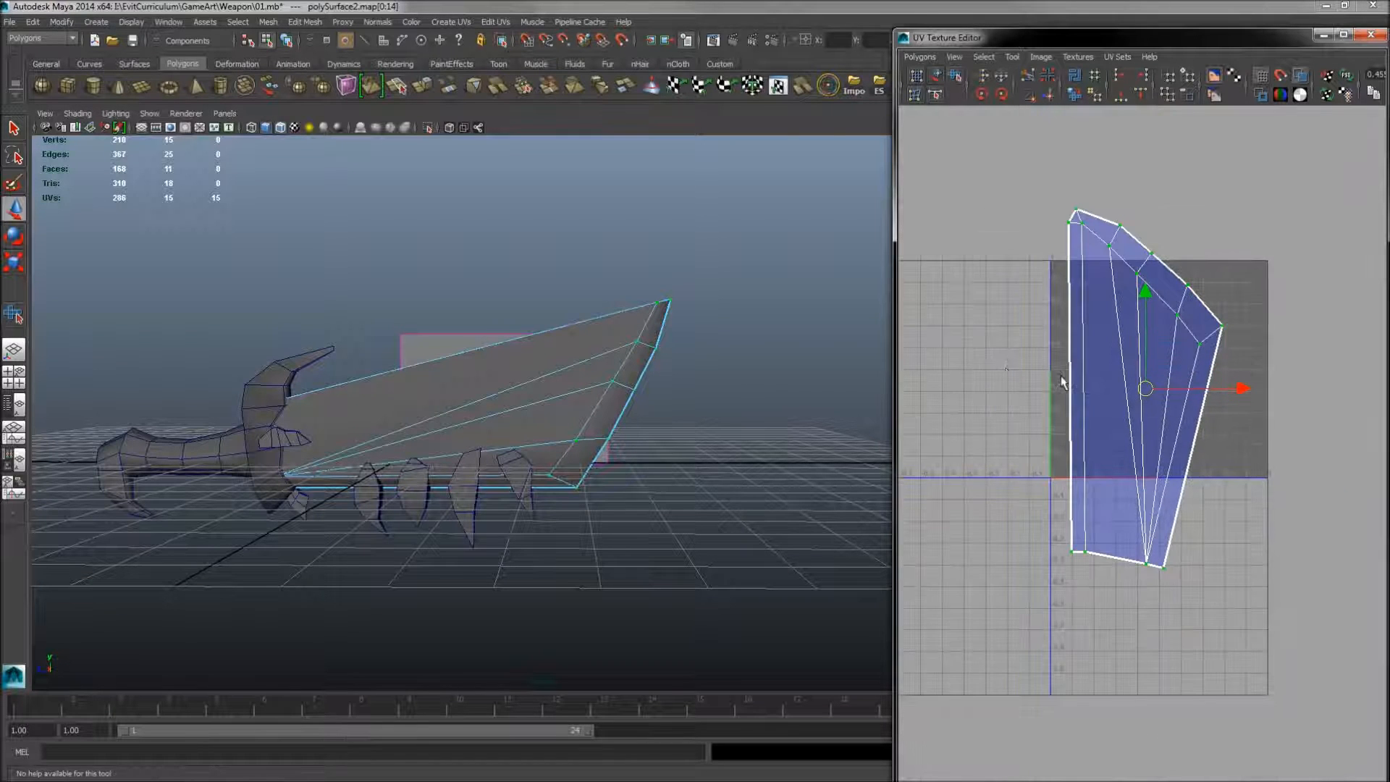
right_click_drag(1149, 404, 1086, 416, "alt")
left_click_drag(1147, 398, 898, 289)
right_click_drag(558, 428, 578, 430, "alt")
middle_click_drag(578, 430, 625, 436, "alt")
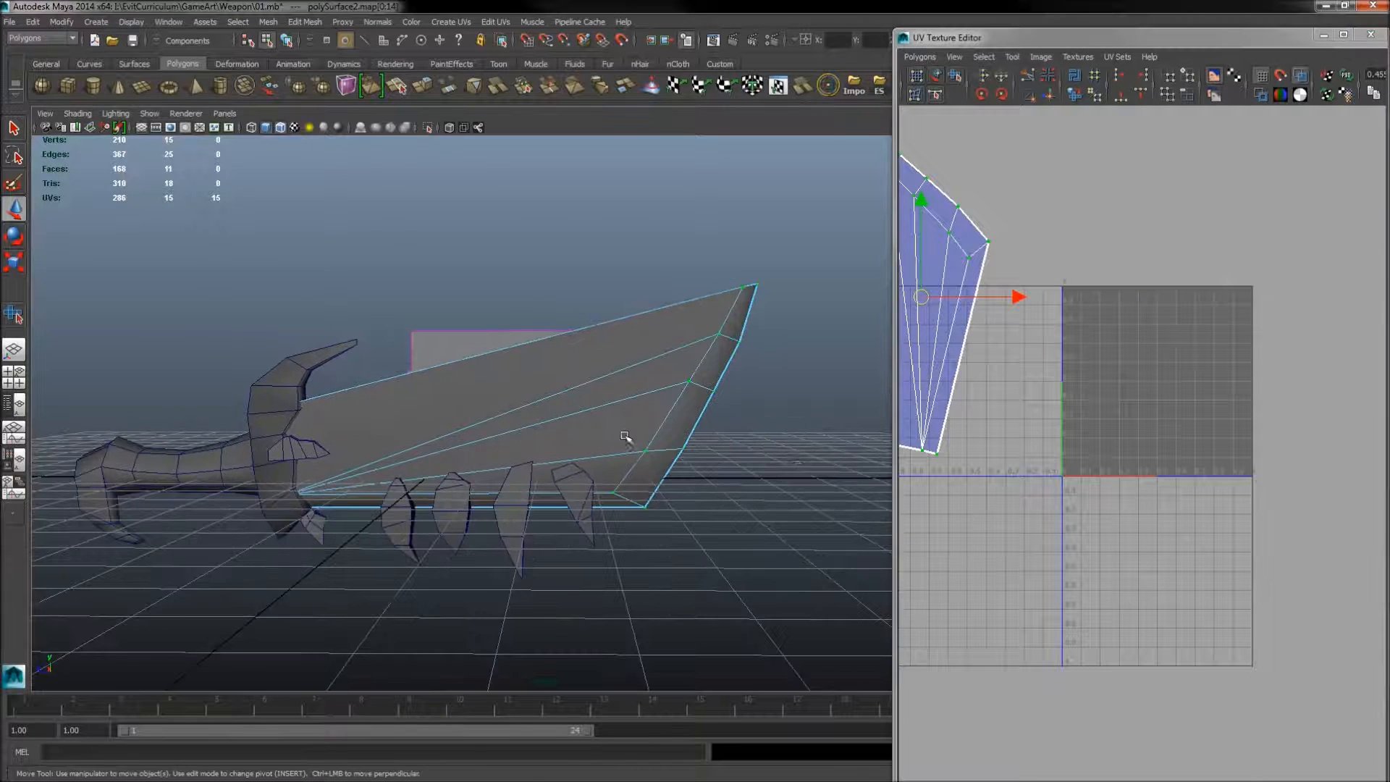
mouse_move(1006, 376)
middle_mouse_down("alt")
mouse_move(981, 384)
mouse_move(1009, 377)
middle_mouse_up("alt")
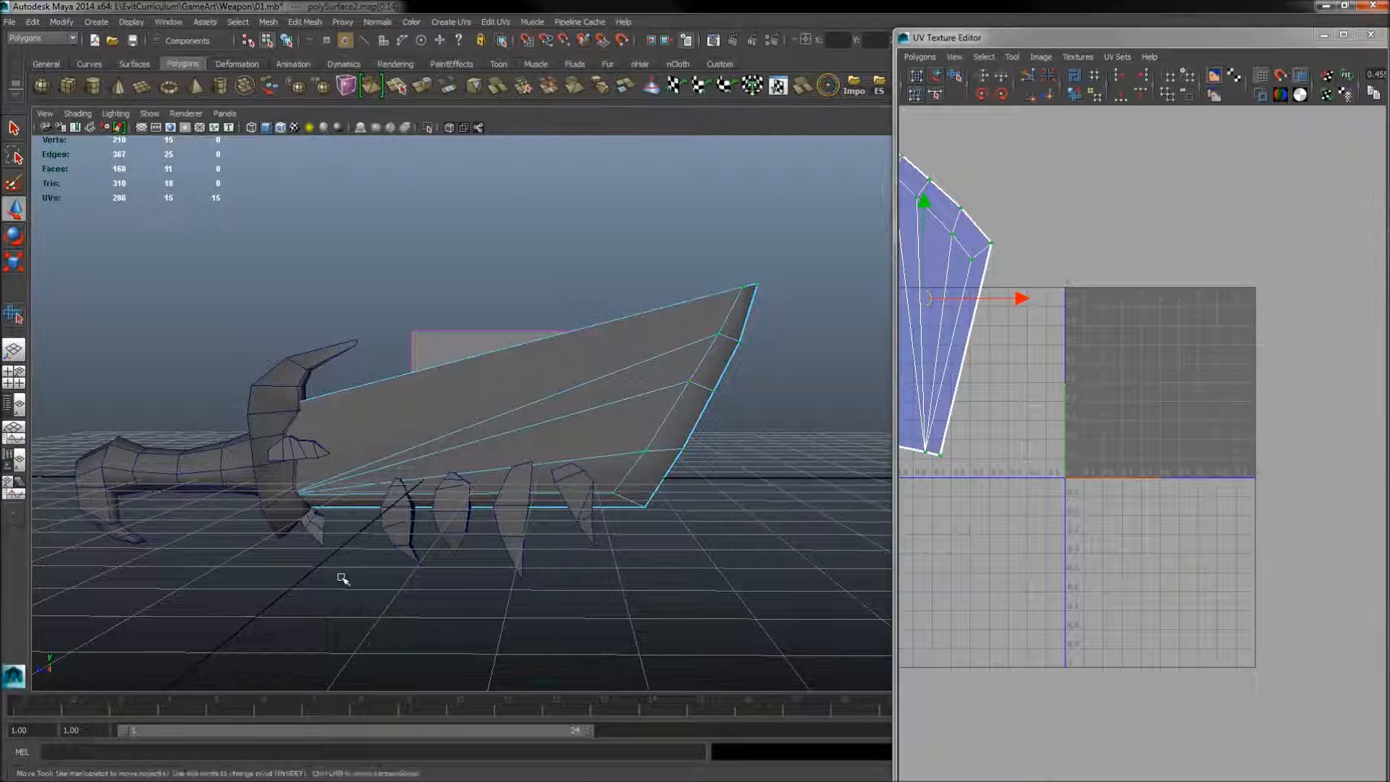
Step: Select all faces of the curved guard and planar map their UVs
left_click(264, 404)
left_click_drag(264, 404, 296, 407, "alt")
right_click(306, 407)
right_click_drag(305, 407, 307, 439)
left_click_drag(174, 300, 442, 688)
right_click_drag(1057, 437, 1050, 393, "shift")
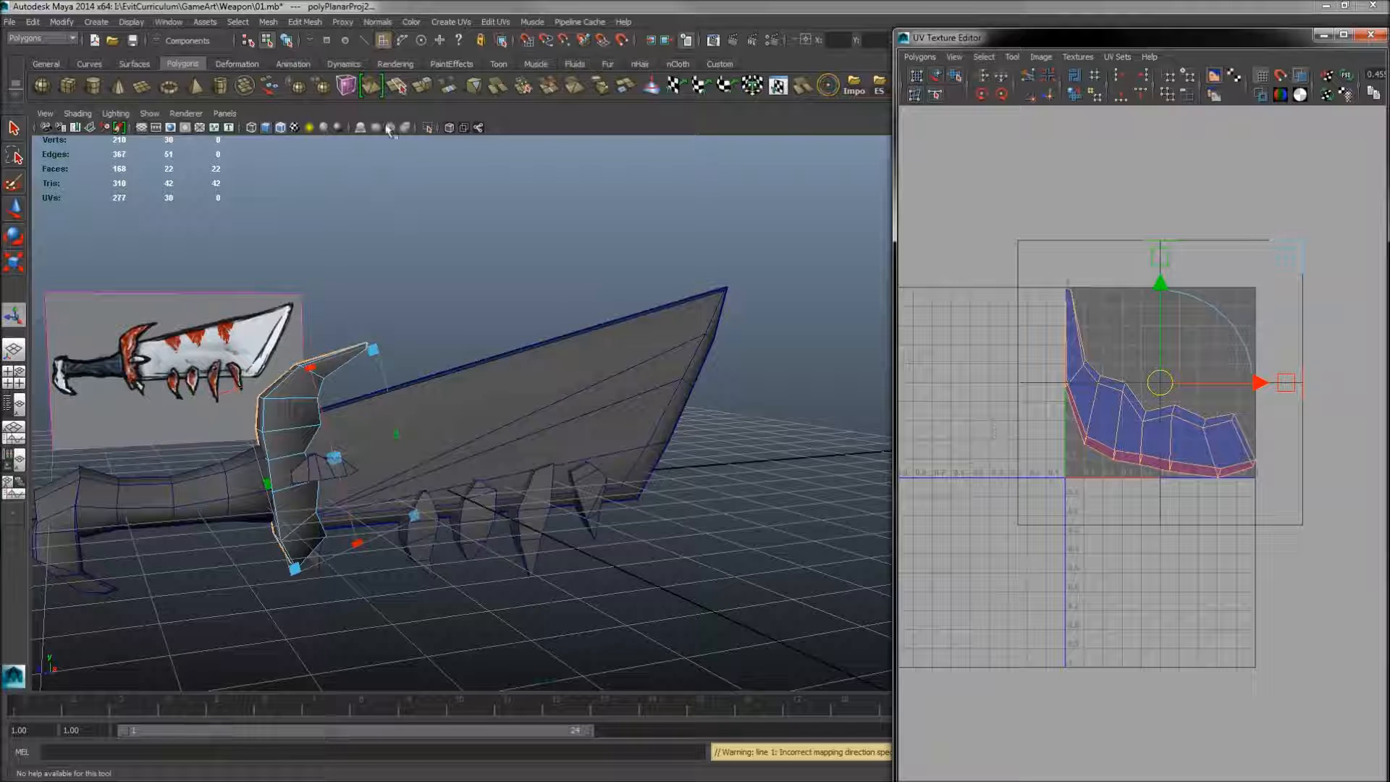
Step: Isolate the guard, show its texture borders and cut its UVs along the two short edges at its lower end
left_click(427, 128)
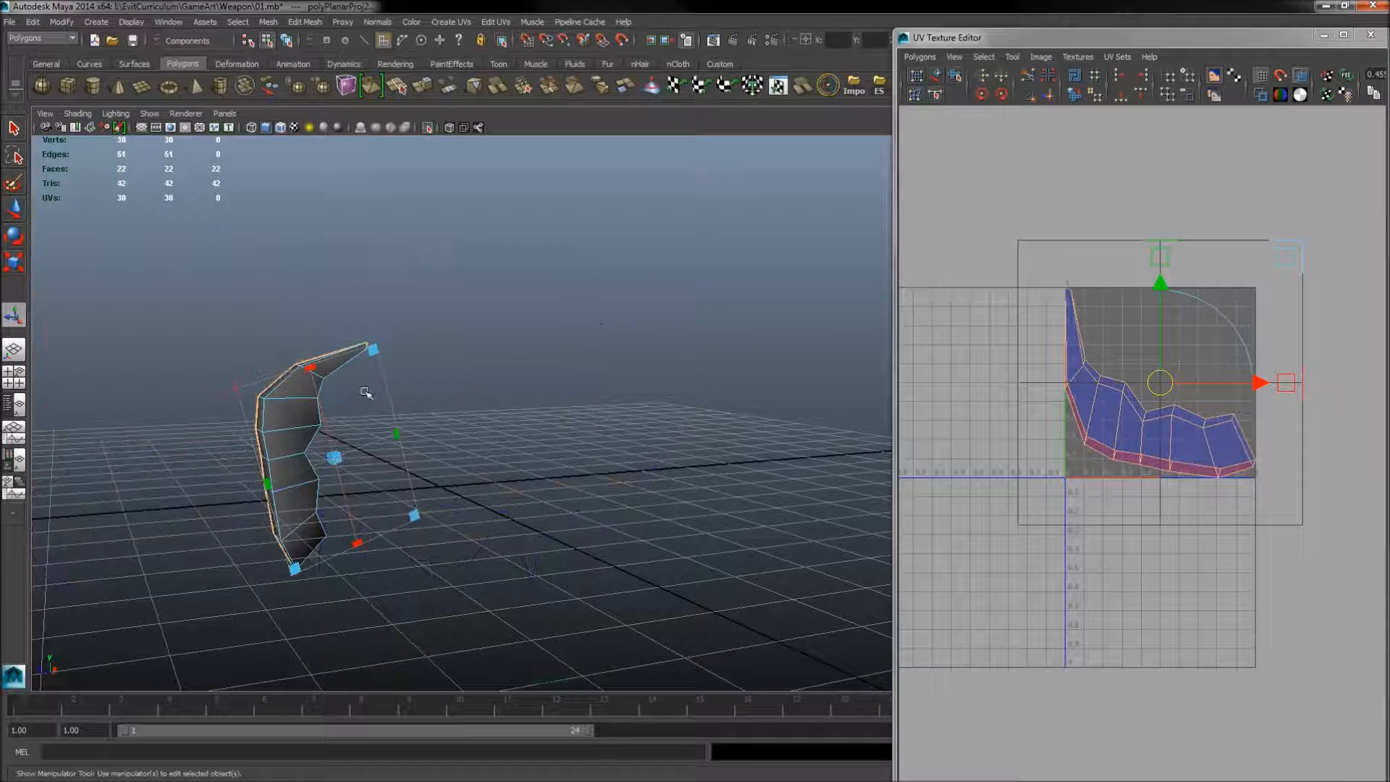
left_click_drag(382, 373, 398, 375, "alt")
left_click(496, 341)
left_click_drag(500, 464, 362, 387, "alt")
middle_click_drag(362, 388, 608, 440, "alt")
right_click_drag(362, 405, 478, 390, "alt")
left_click(452, 435)
left_click_drag(490, 444, 366, 469, "alt")
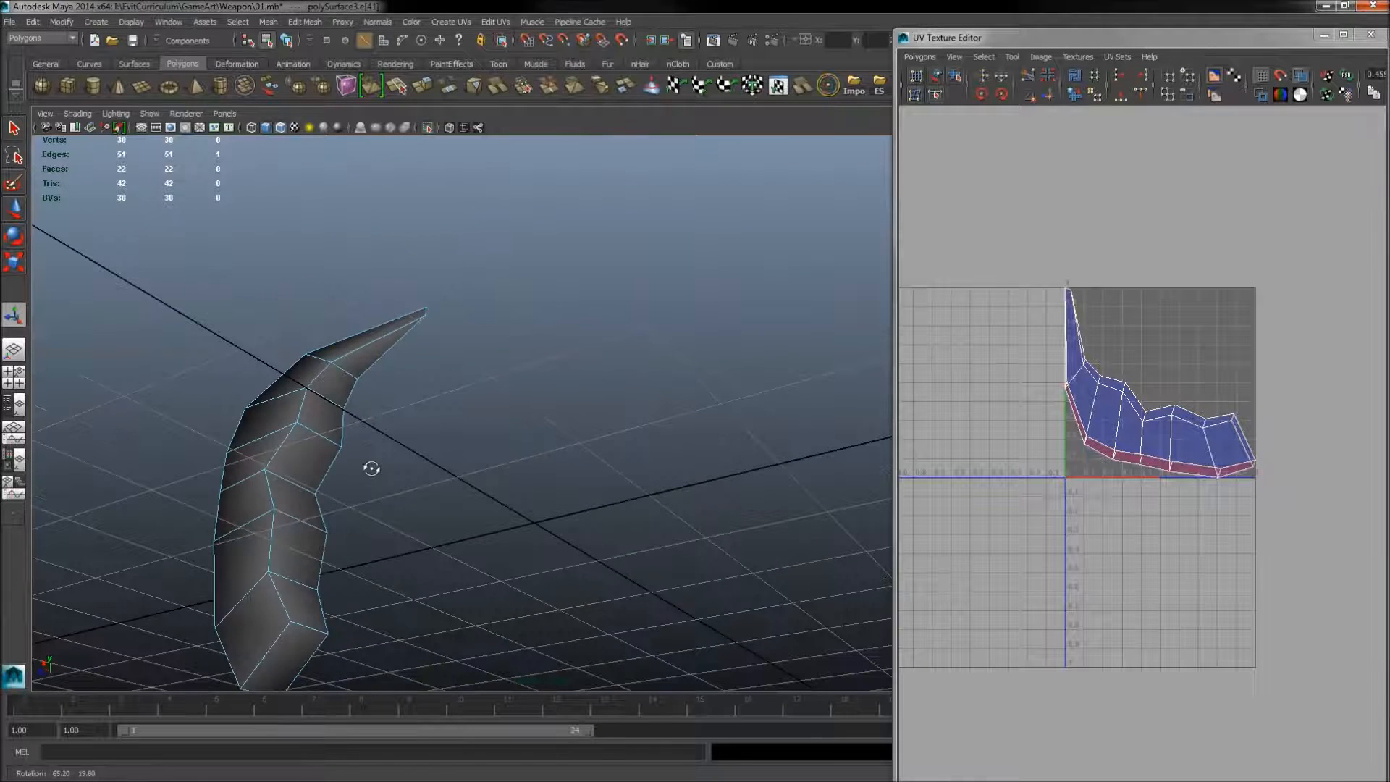
left_click(306, 626, "shift")
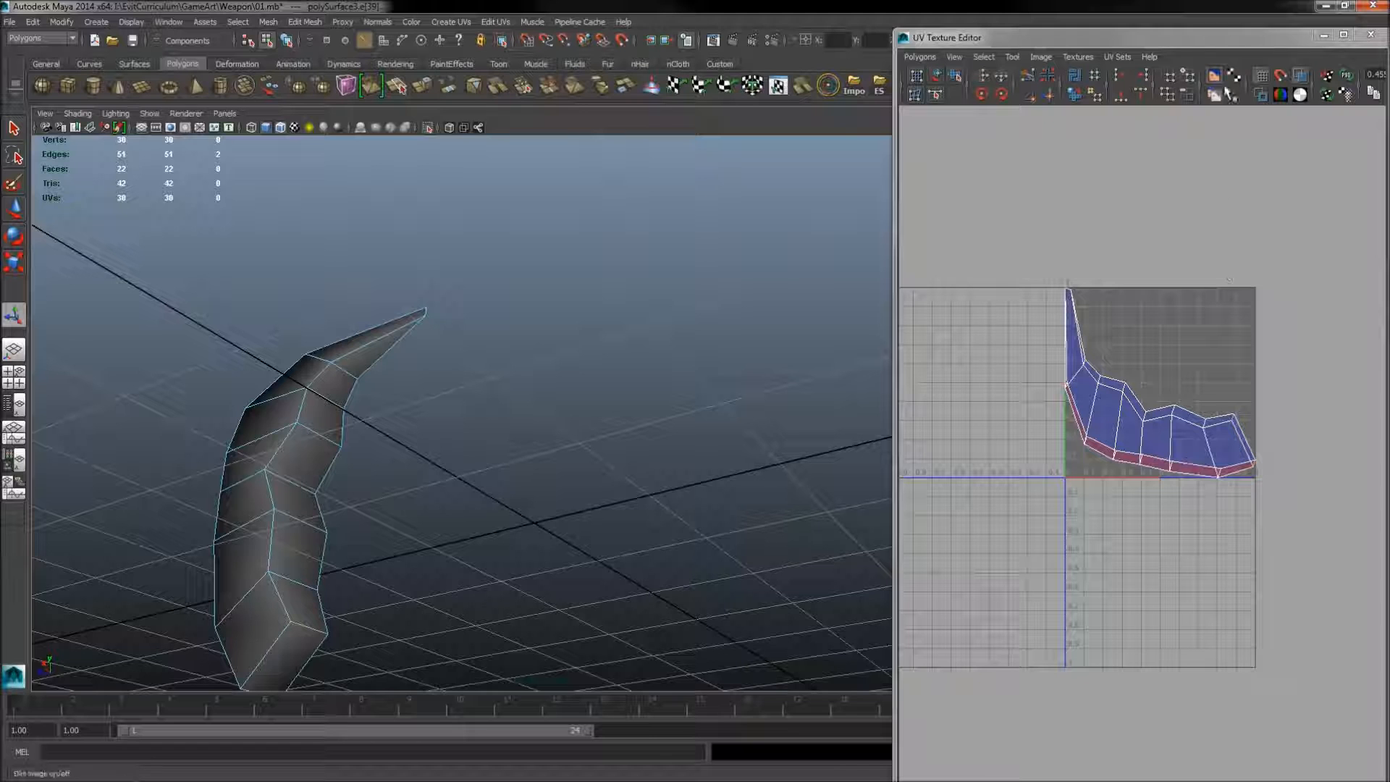
left_click(1258, 101)
left_click_drag(403, 391, 467, 367, "alt")
right_click_drag(1029, 436, 1000, 442, "shift")
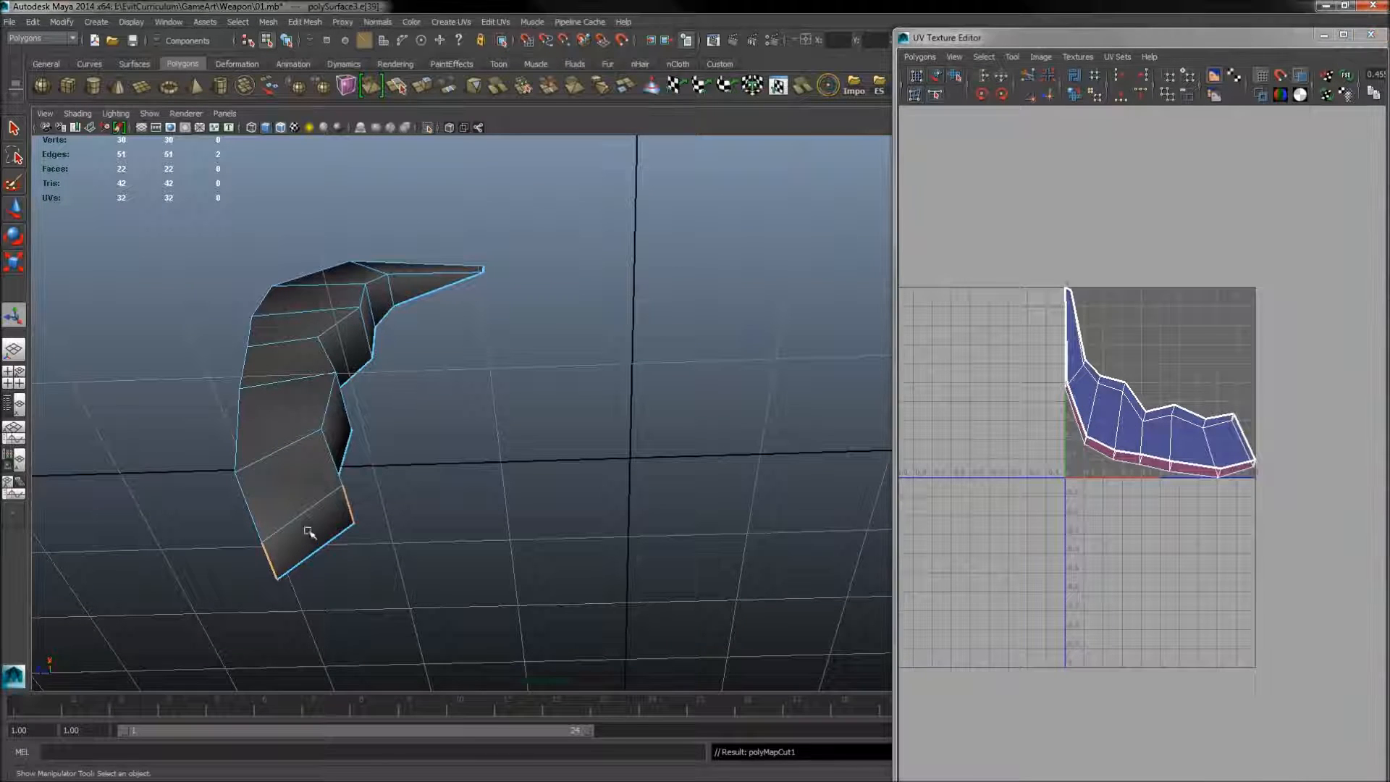
left_click(354, 547)
left_click_drag(354, 547, 367, 579, "alt")
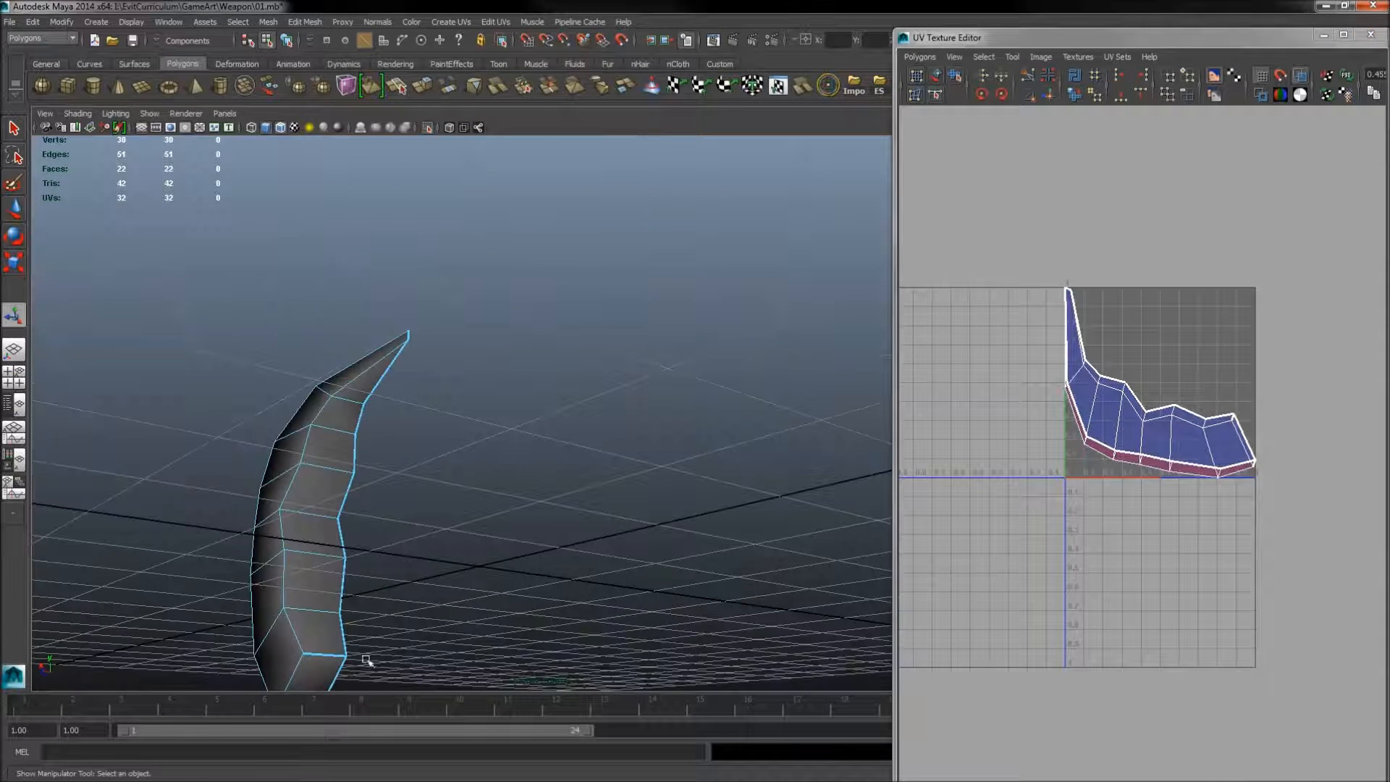
Step: Select all of the guard's UVs and unfold the shell with the Smooth UV Tool
right_click_drag(1123, 420, 1176, 418)
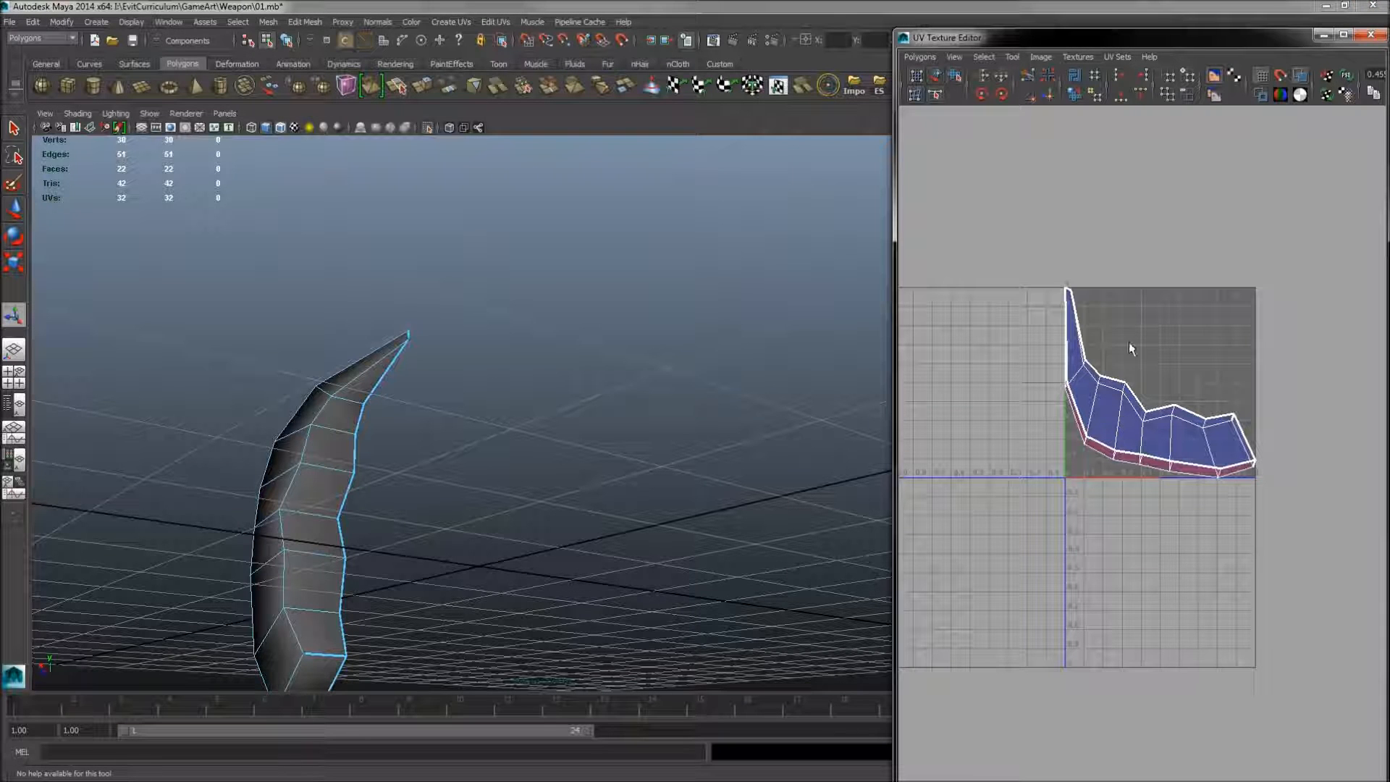
left_click_drag(1008, 248, 1275, 610)
right_click_drag(1154, 536, 1141, 449, "shift")
right_click_drag(1142, 451, 1139, 491, "shift")
left_click_drag(1022, 519, 1020, 519)
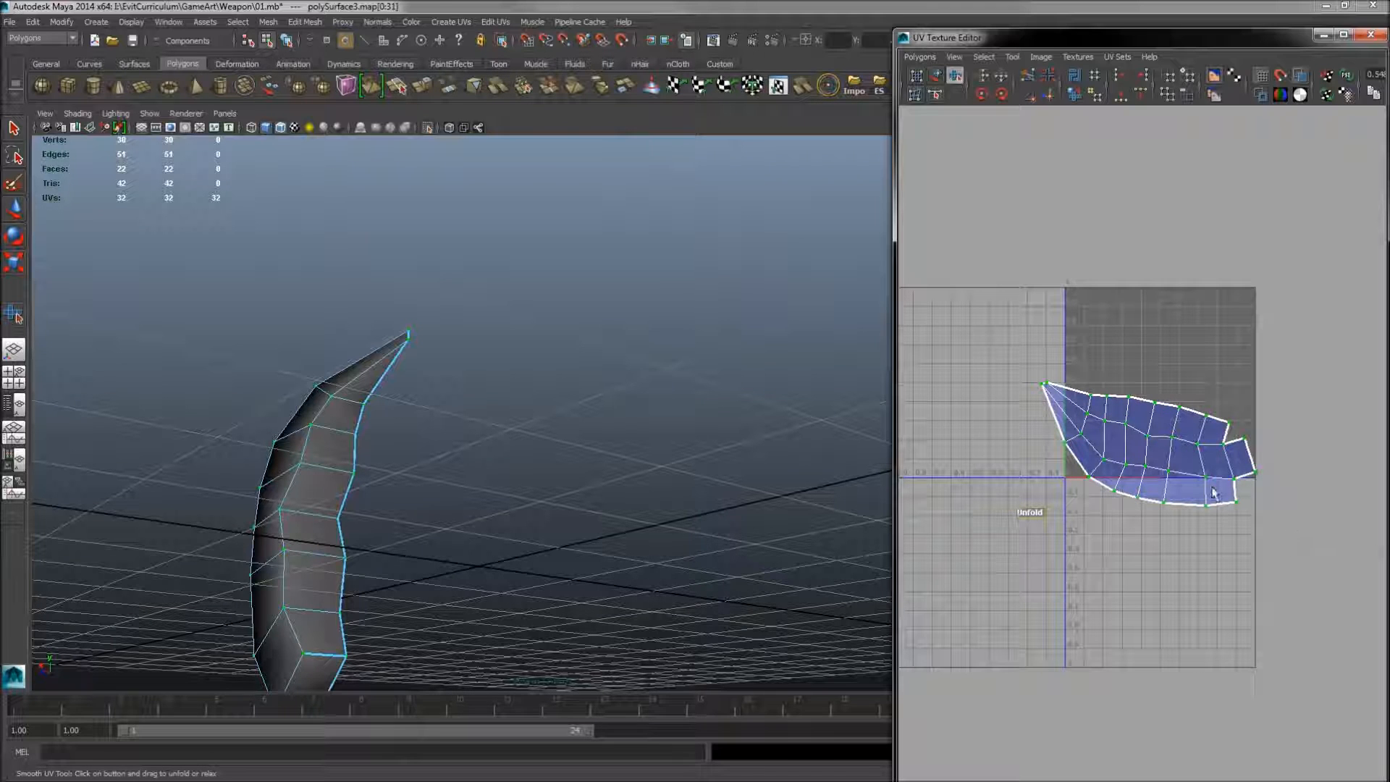
scroll(1212, 489, "up", 2)
mouse_move(1176, 529)
middle_mouse_down("alt")
mouse_move(1189, 494)
mouse_move(1163, 525)
mouse_move(1156, 514)
middle_mouse_up("alt")
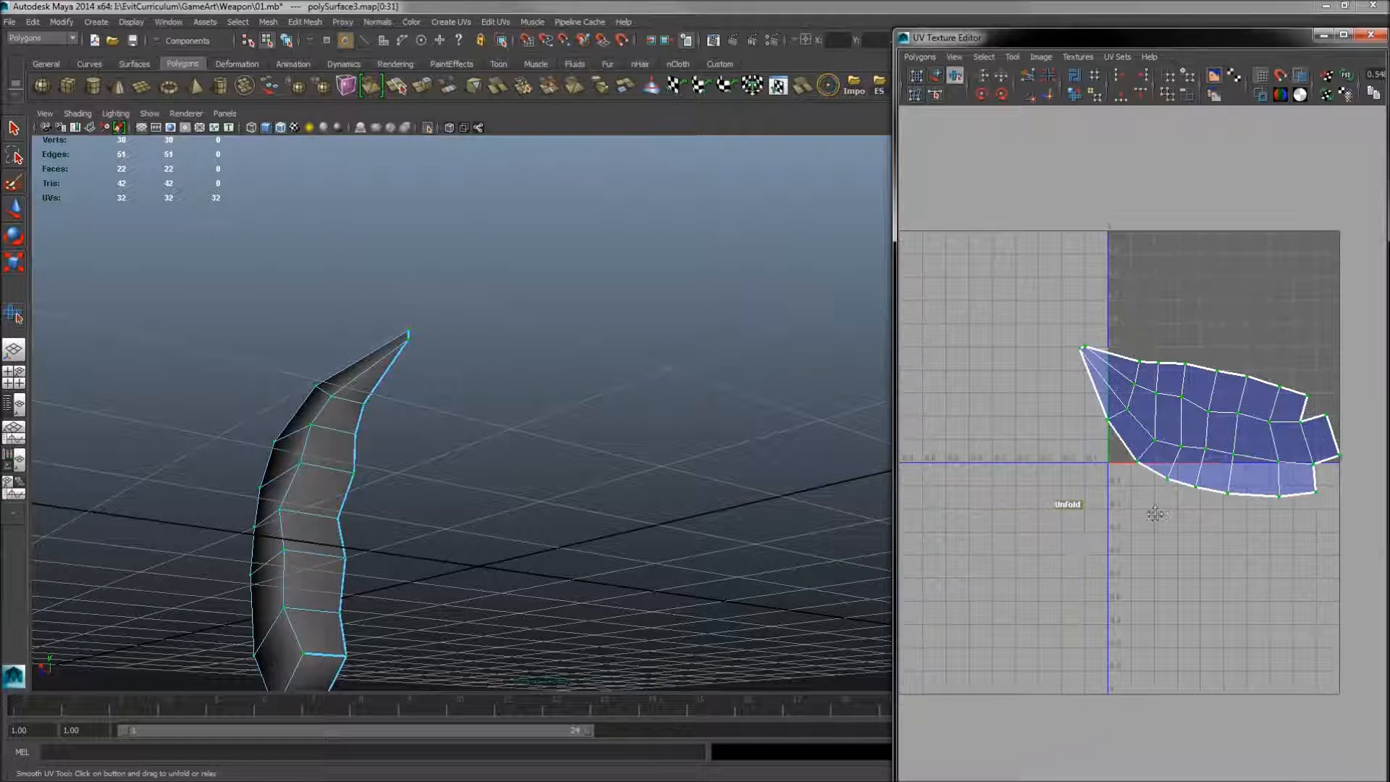
Step: Show the whole sword again, select all faces of the handle and planar map their UVs
left_click_drag(628, 527, 559, 531, "alt")
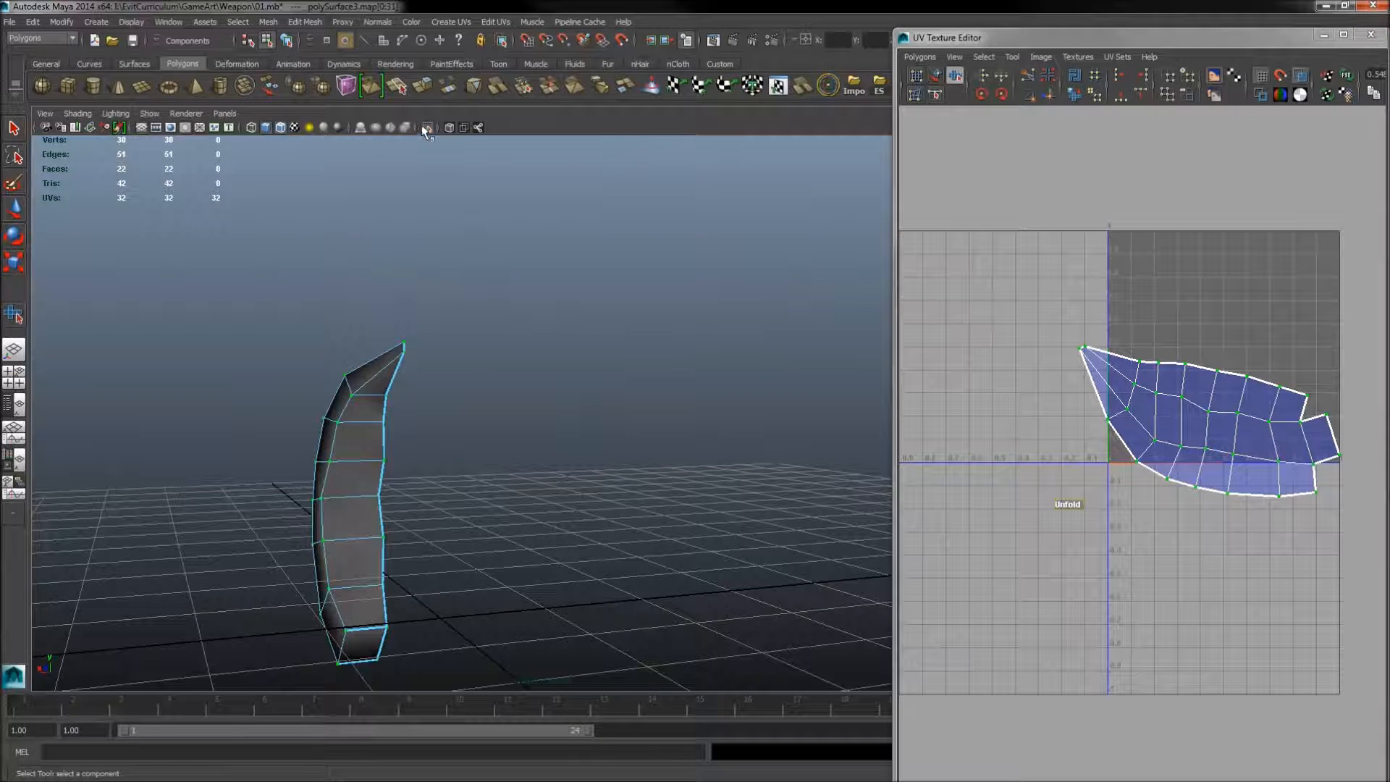
key("ctrl+shift+h")
left_click_drag(376, 356, 584, 422, "alt")
right_click_drag(584, 422, 398, 434, "alt")
middle_click_drag(398, 518, 529, 478, "alt")
left_click(459, 416)
mouse_move(460, 416)
left_mouse_down("alt")
mouse_move(410, 522)
mouse_move(457, 422)
left_mouse_up("alt")
right_click(456, 418)
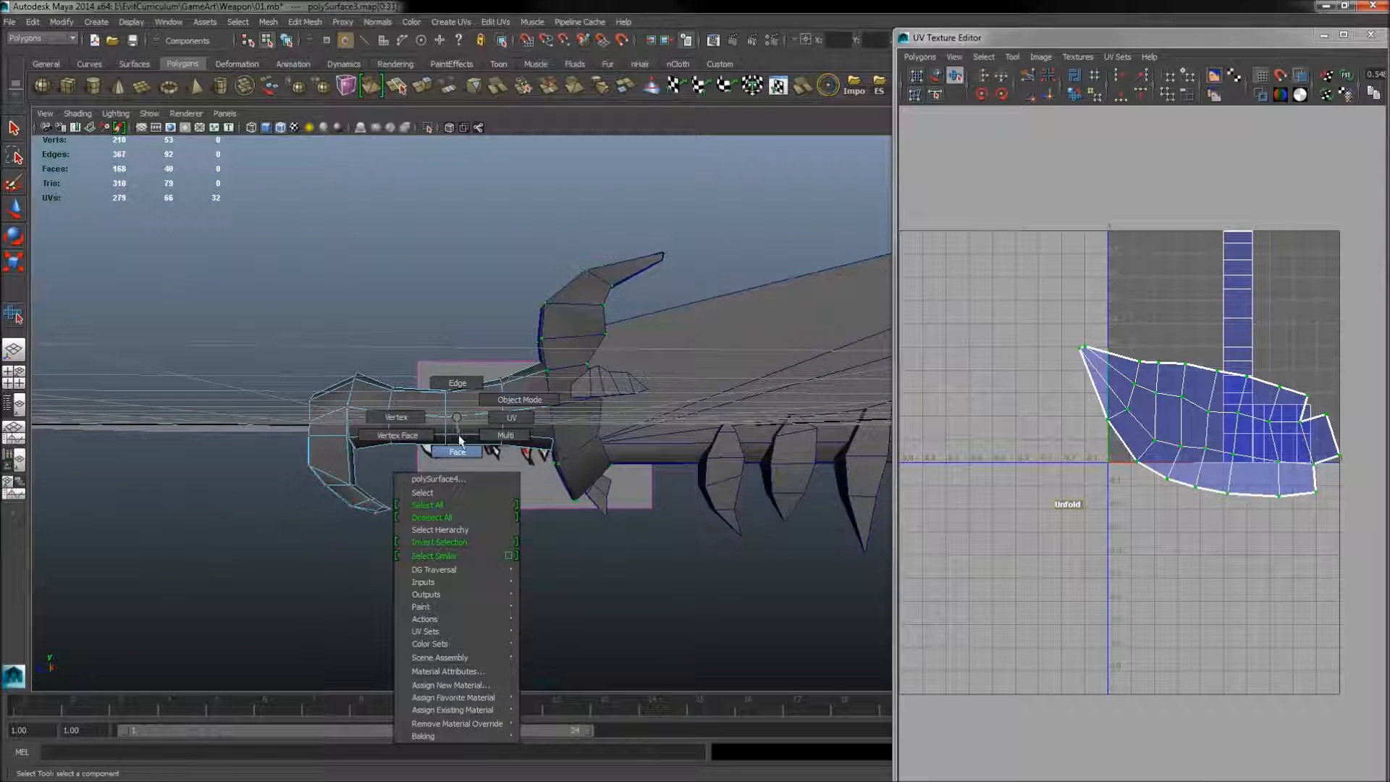
left_click(458, 449)
left_click_drag(399, 594, 579, 659)
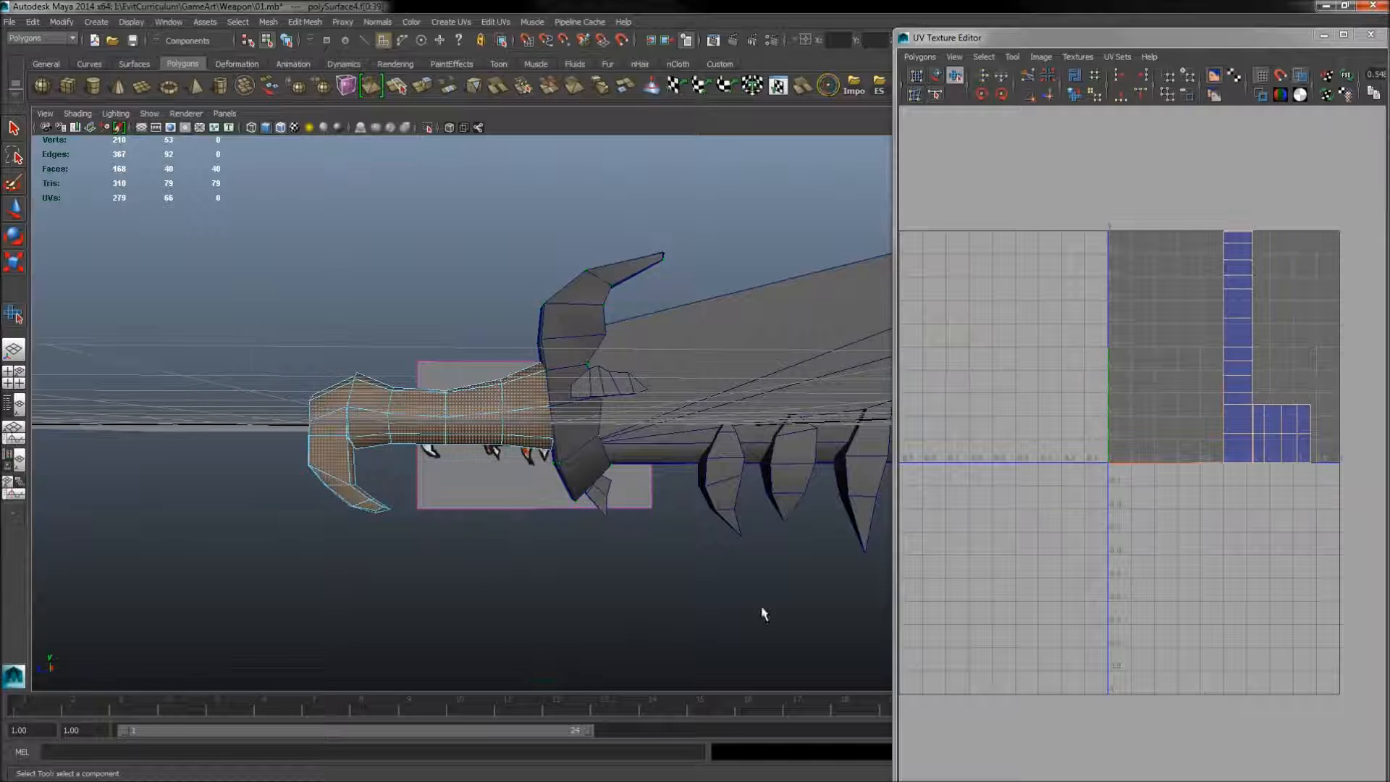
right_click(1109, 443, "shift")
left_click(1098, 410)
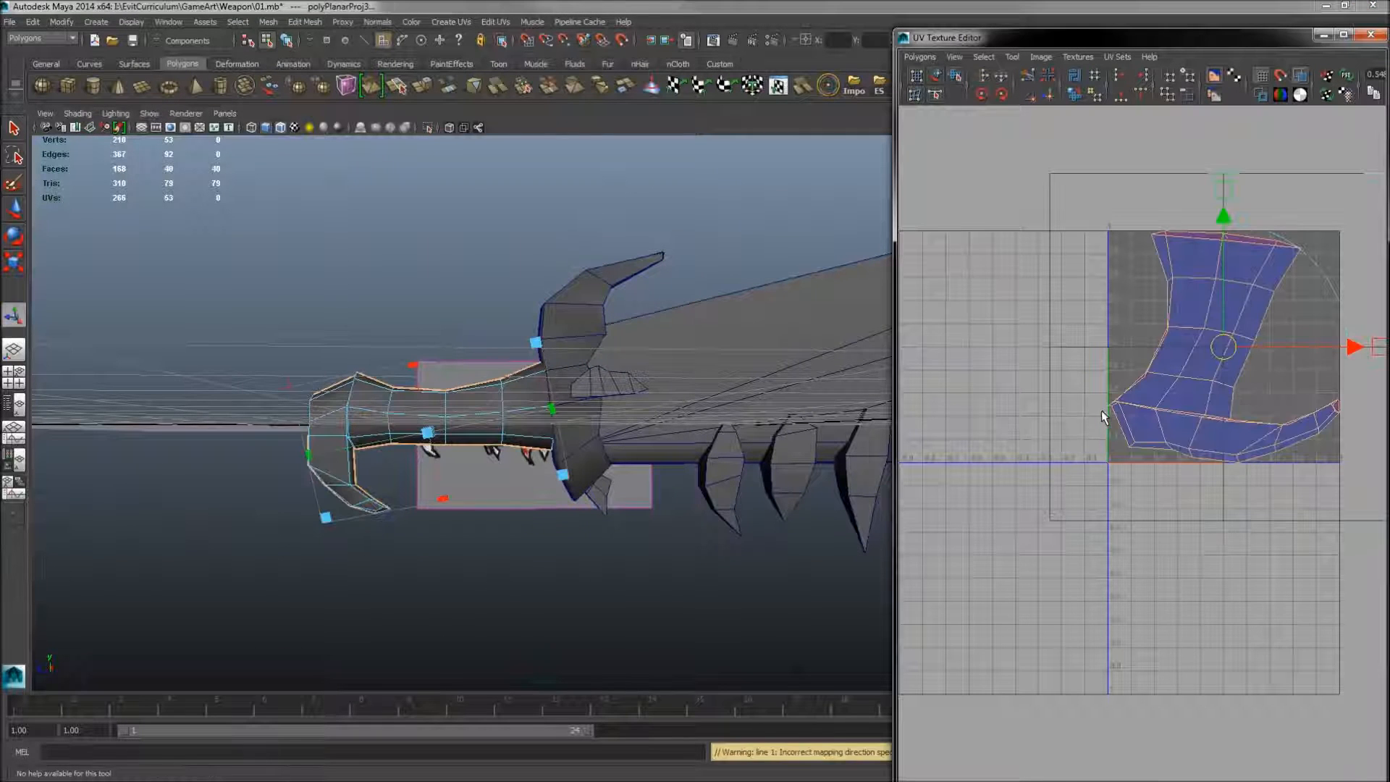
Step: Isolate the handle and cut its UVs along the edge loop where the grip meets the hooked pommel
left_click(428, 128)
left_click_drag(452, 485, 531, 432, "alt")
right_click_drag(531, 431, 1139, 476, "alt")
left_click_drag(427, 384, 469, 471, "alt")
right_click_drag(434, 349, 438, 322)
double_click(419, 286)
left_click_drag(416, 288, 367, 412, "alt")
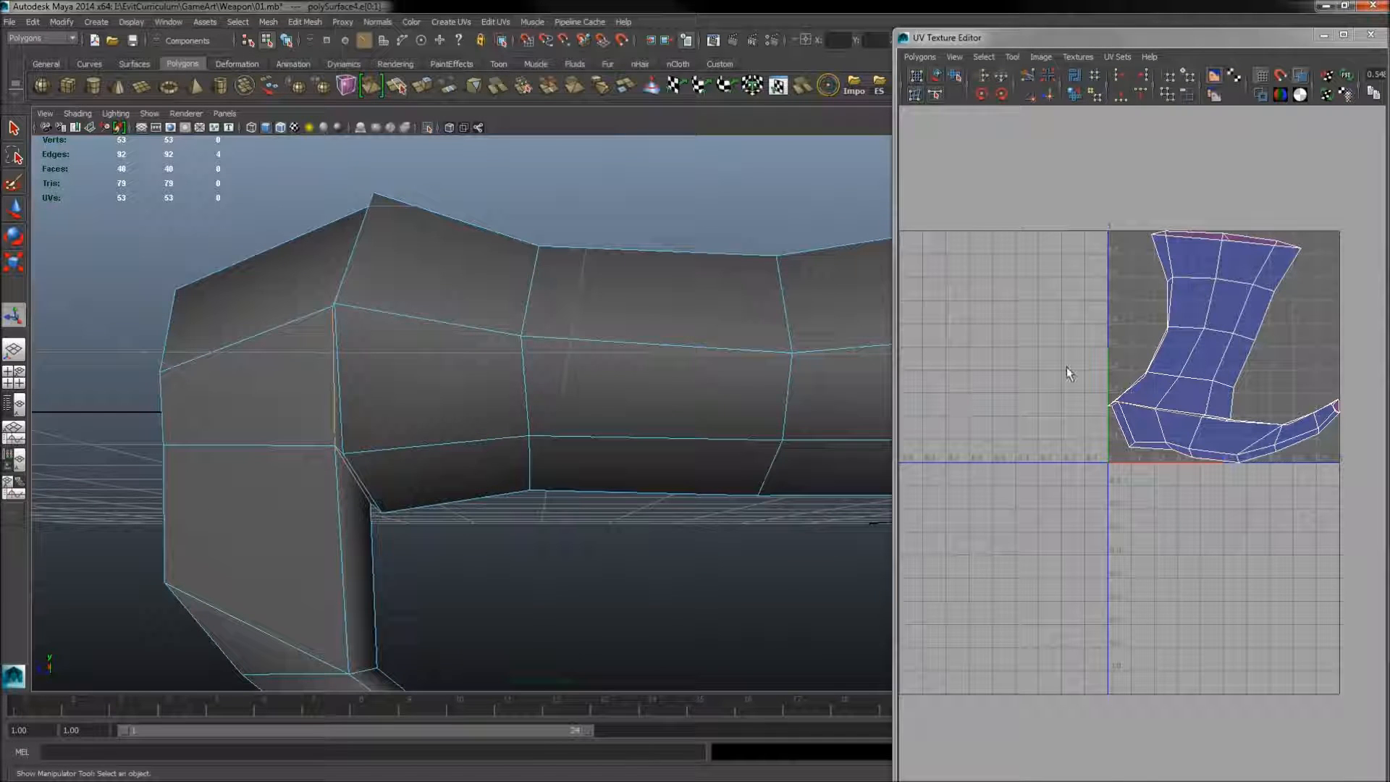
right_click_drag(1067, 366, 1007, 378, "shift")
Step: Select the grip's UV shell and unfold it with the Smooth UV Tool
right_click_drag(1163, 333, 1222, 329)
left_click(1161, 232)
right_click_drag(1192, 255, 1230, 241, "ctrl")
right_click_drag(1199, 264, 1190, 299, "shift")
left_click_drag(1086, 428, 1100, 427)
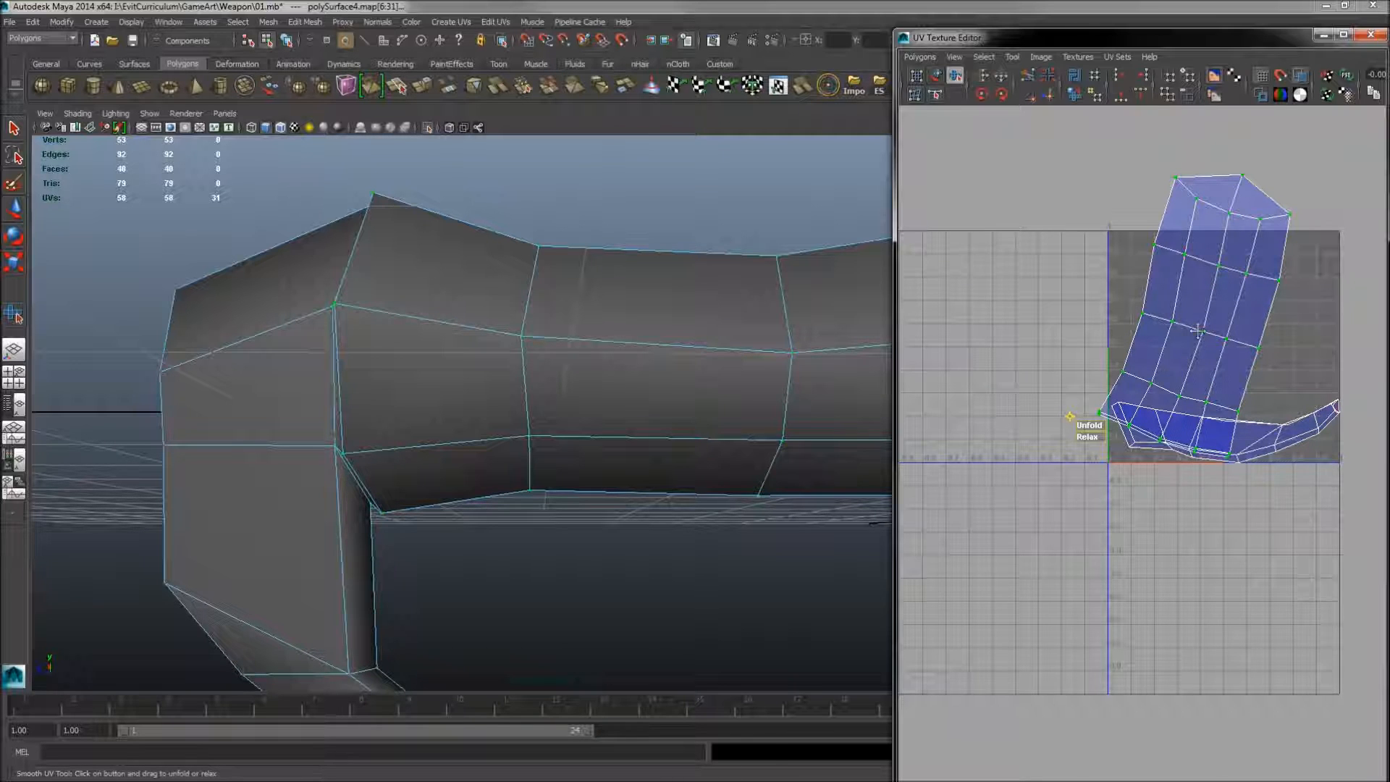
Step: Delete the two end-cap faces at the flared guard end of the handle
middle_click_drag(1198, 330, 1149, 329, "alt")
right_click_drag(769, 362, 713, 351, "alt")
middle_click_drag(713, 351, 65, 336, "alt")
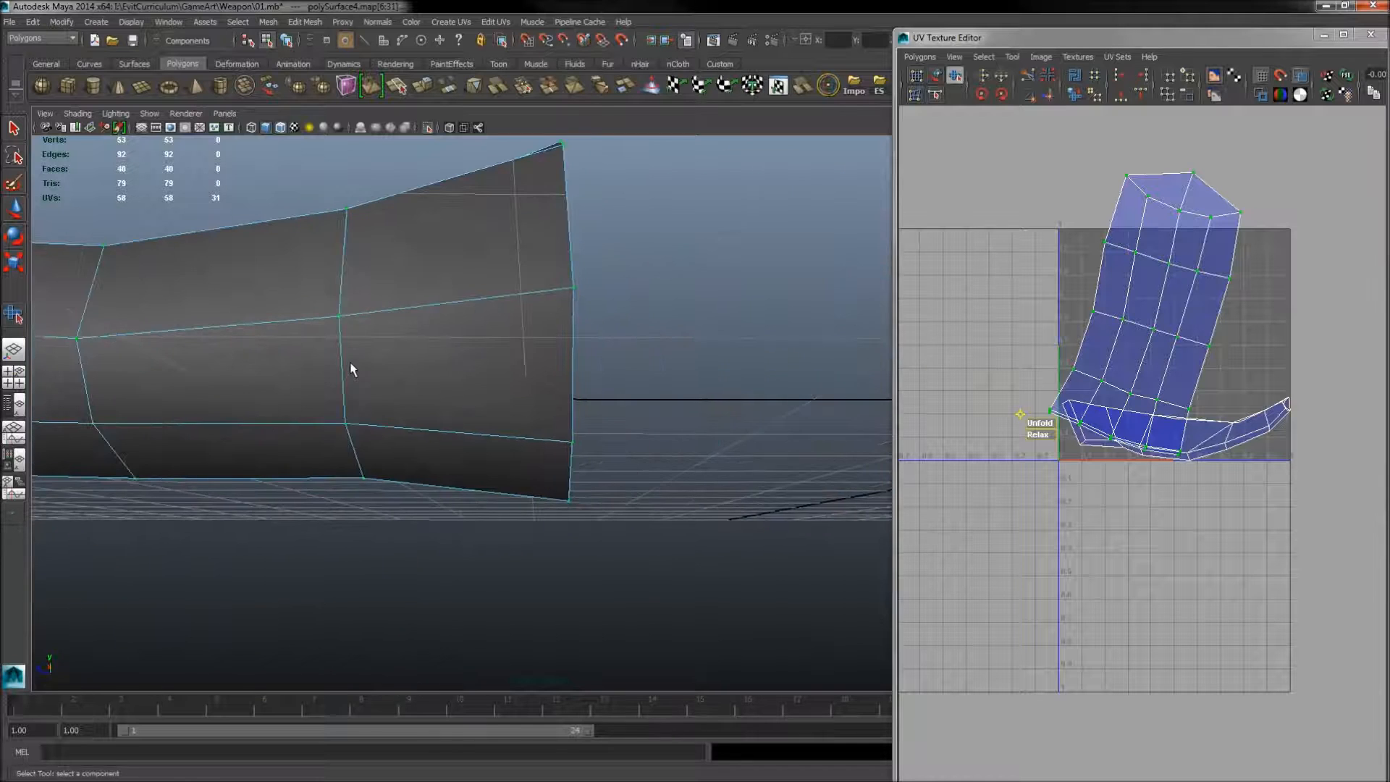
left_click_drag(353, 369, 798, 396, "alt")
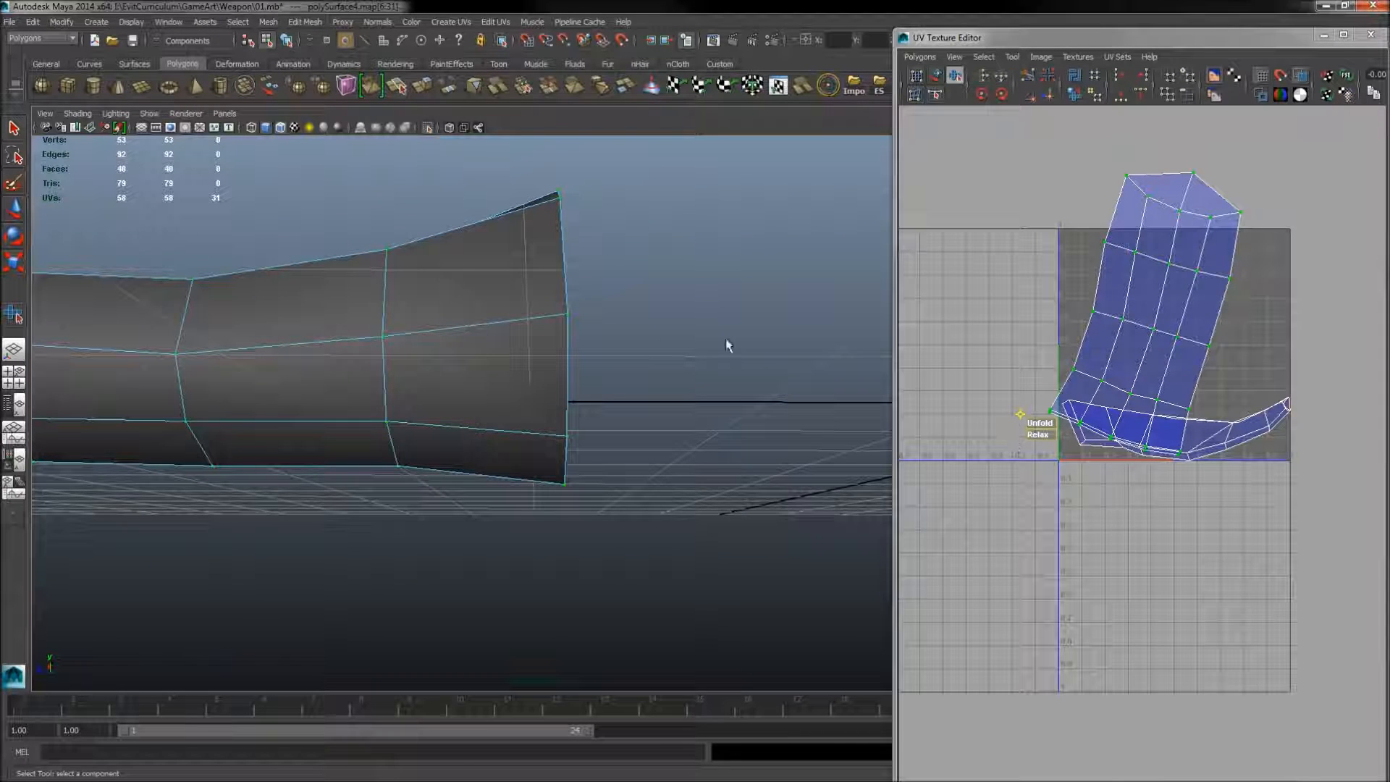
left_click_drag(726, 345, 561, 335, "alt")
right_click_drag(552, 297, 548, 327)
left_click(543, 324)
left_click(550, 353, "shift")
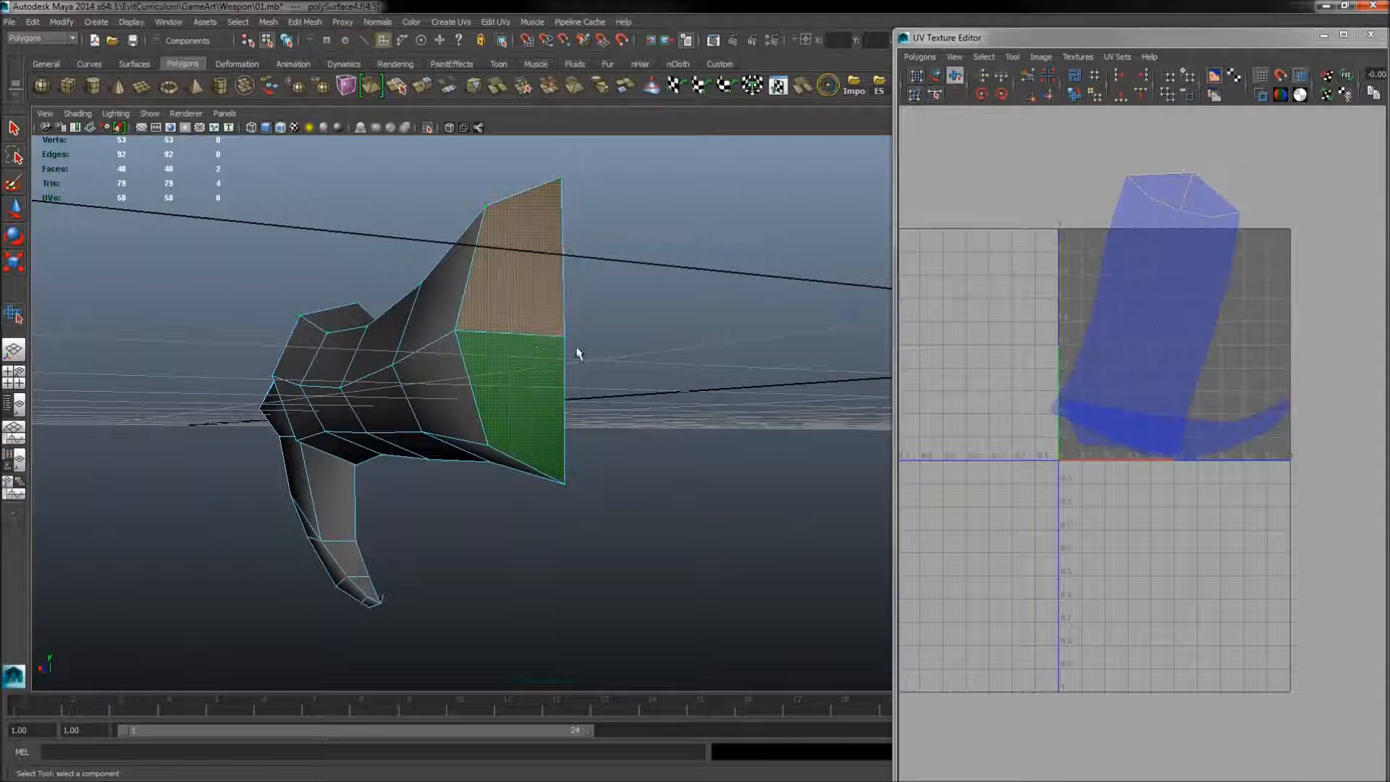
key("Delete")
Step: Select the grip's UV shell, unfold it again with the Smooth UV Tool and move it outside the 0-1 UV square
left_click_drag(483, 385, 604, 367, "alt")
right_click_drag(1122, 303, 1166, 300)
left_click_drag(1092, 173, 1165, 259)
right_click_drag(1166, 267, 1220, 251, "ctrl")
left_click_drag(1021, 459, 1342, 494)
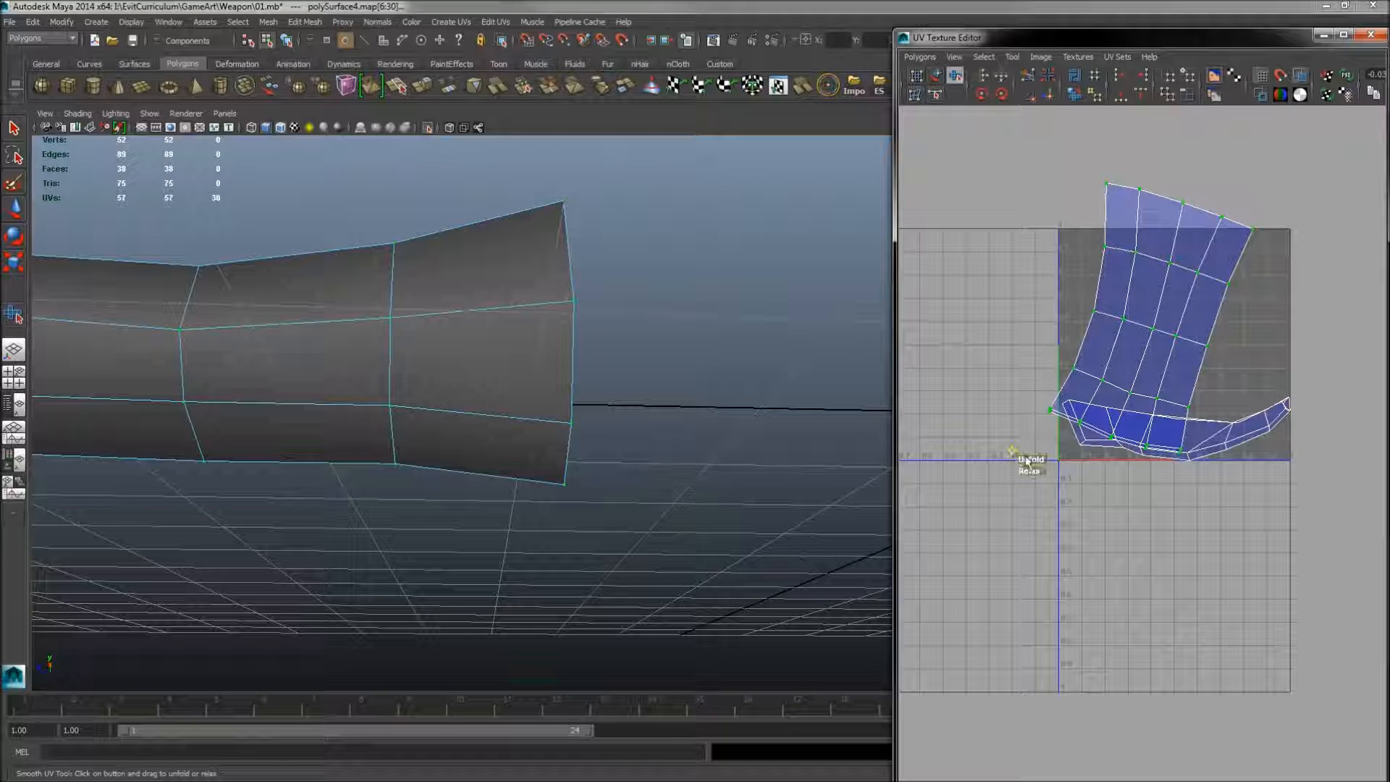
scroll(1014, 463, "up", 2)
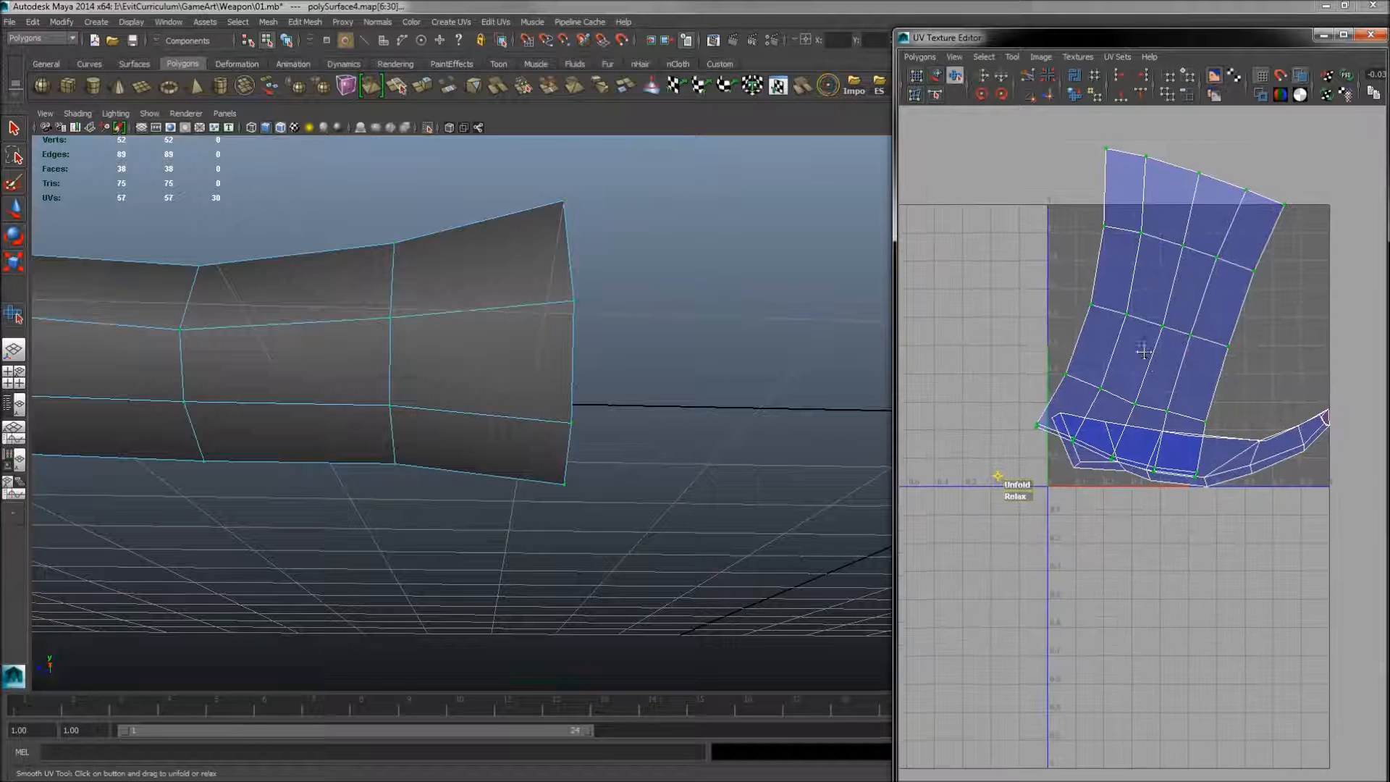
key("w")
left_click_drag(1158, 316, 954, 215)
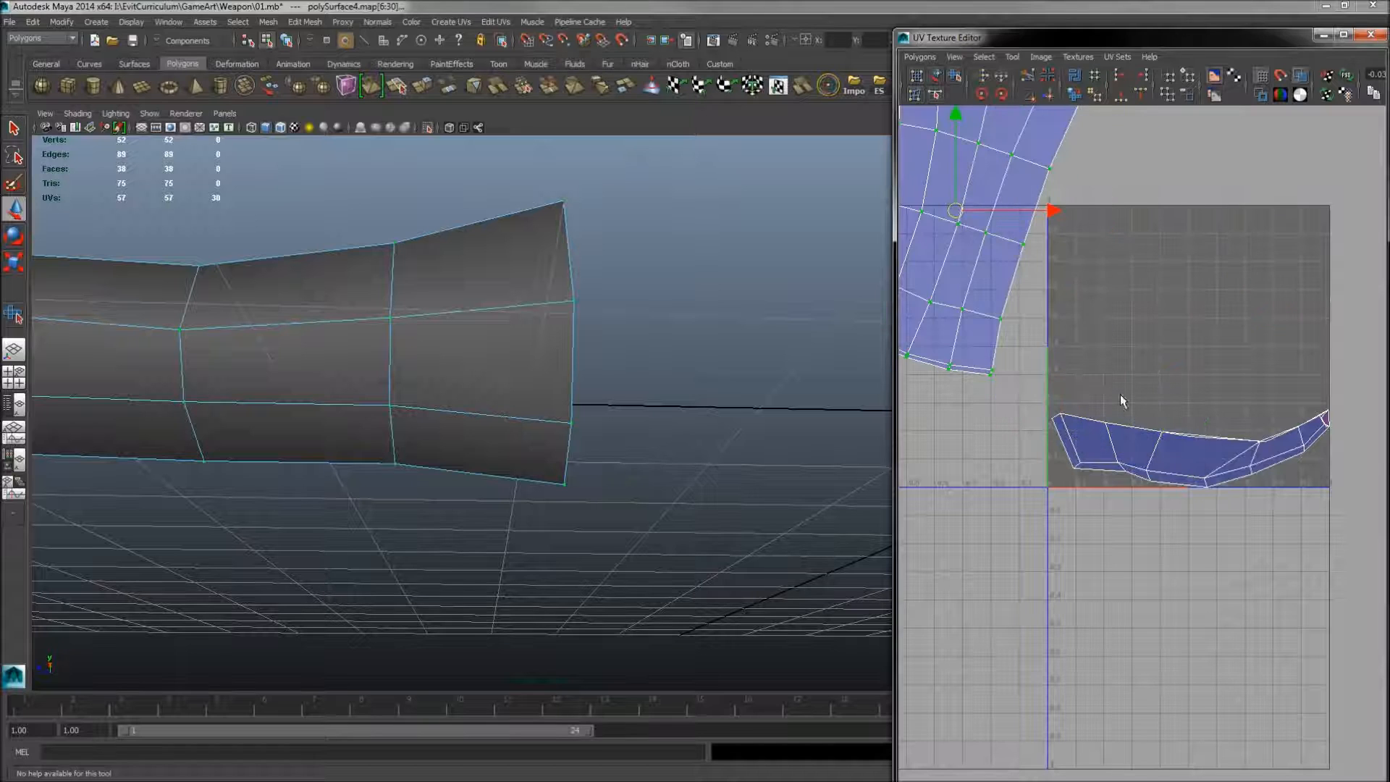
Step: Delete the small inner face at the tip of the hooked pommel
middle_click_drag(1094, 403, 1195, 360, "alt")
right_click_drag(571, 419, 418, 403, "alt")
left_click_drag(418, 404, 316, 508, "alt")
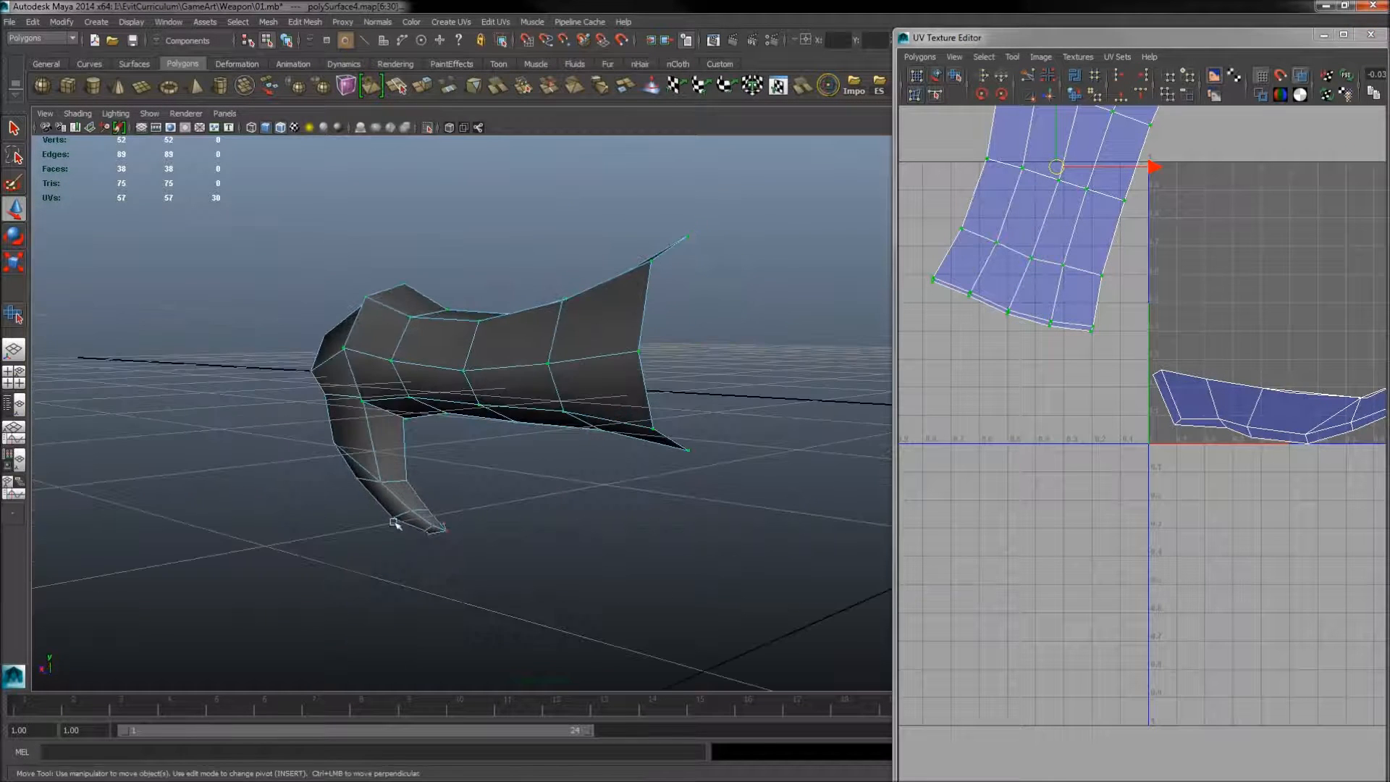
middle_click_drag(409, 518, 620, 398, "alt")
right_click_drag(620, 398, 869, 418, "alt")
left_click_drag(772, 416, 568, 362, "alt")
middle_click_drag(694, 387, 456, 361, "alt")
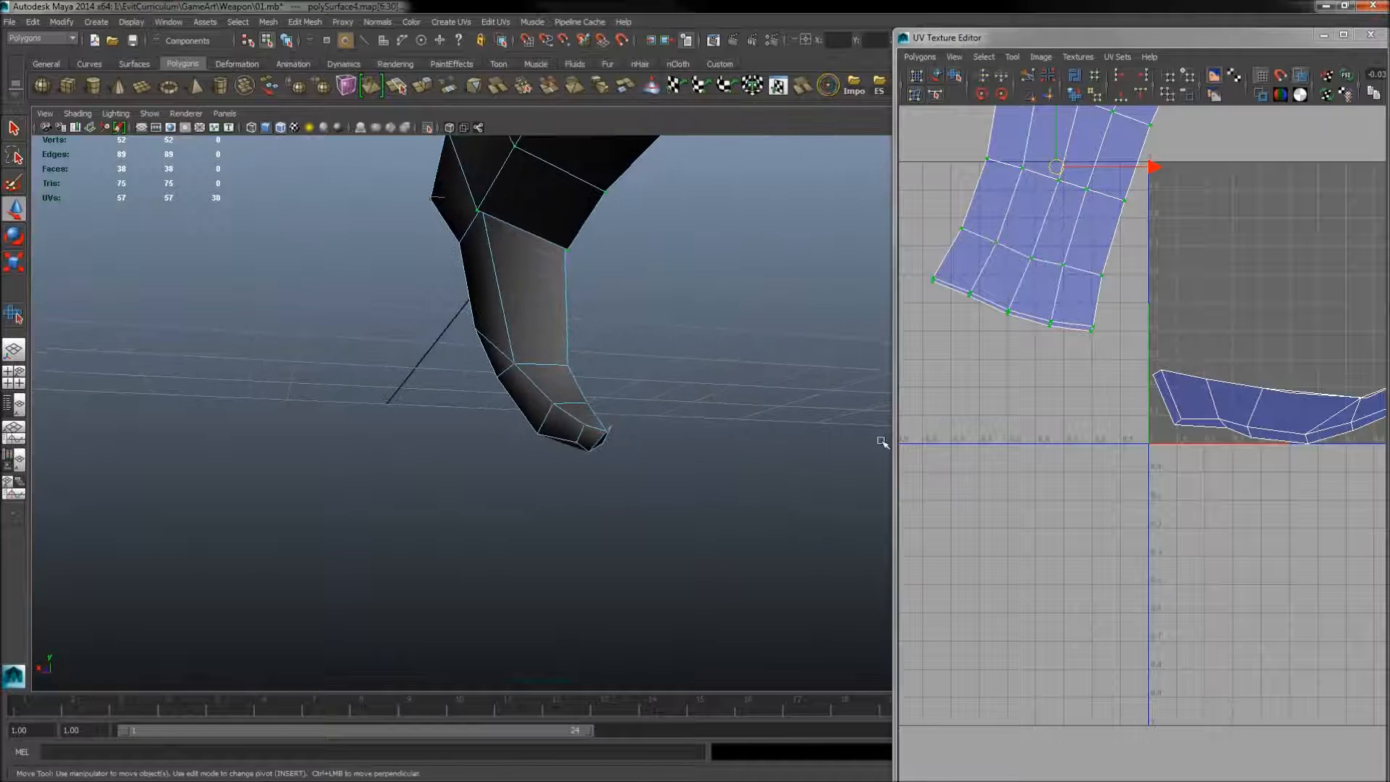
left_click_drag(583, 416, 689, 441, "alt")
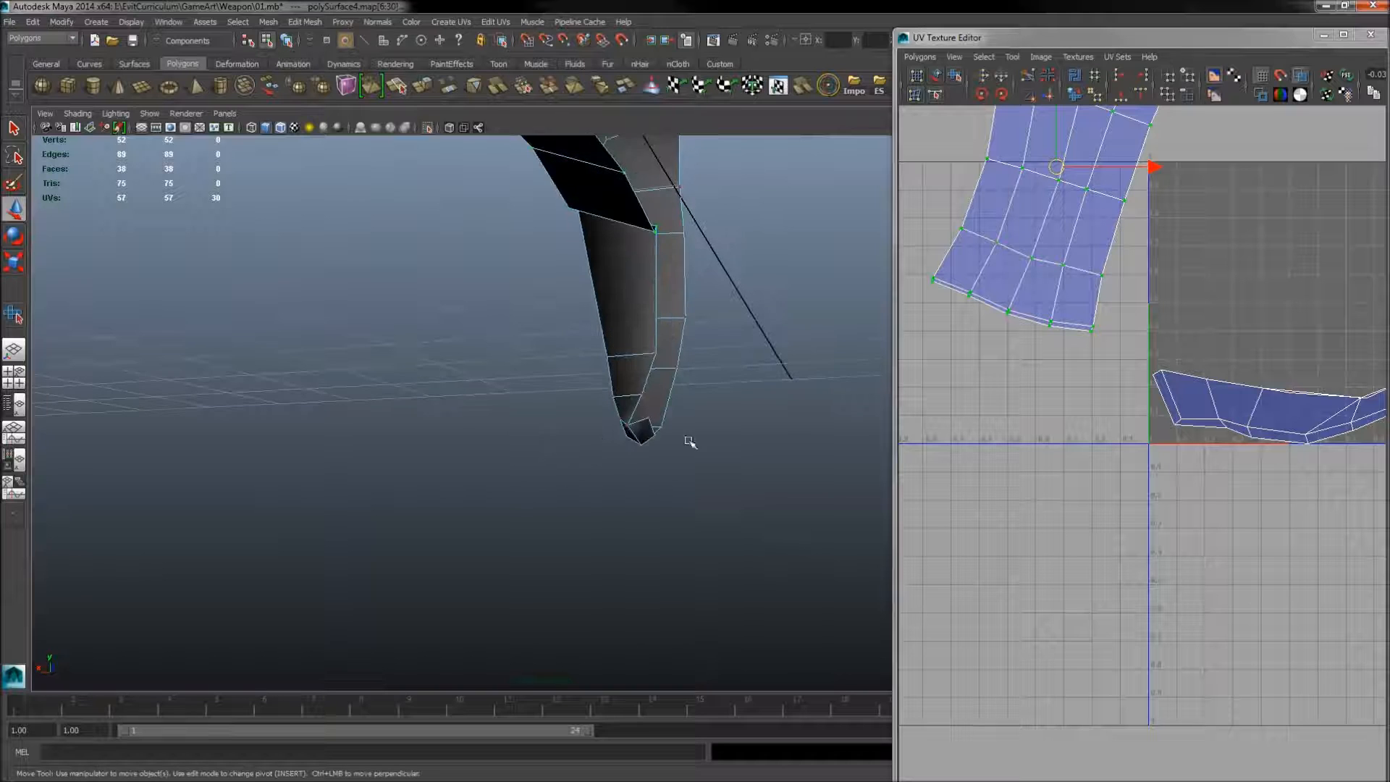
right_click_drag(646, 429, 645, 463)
left_click(644, 431)
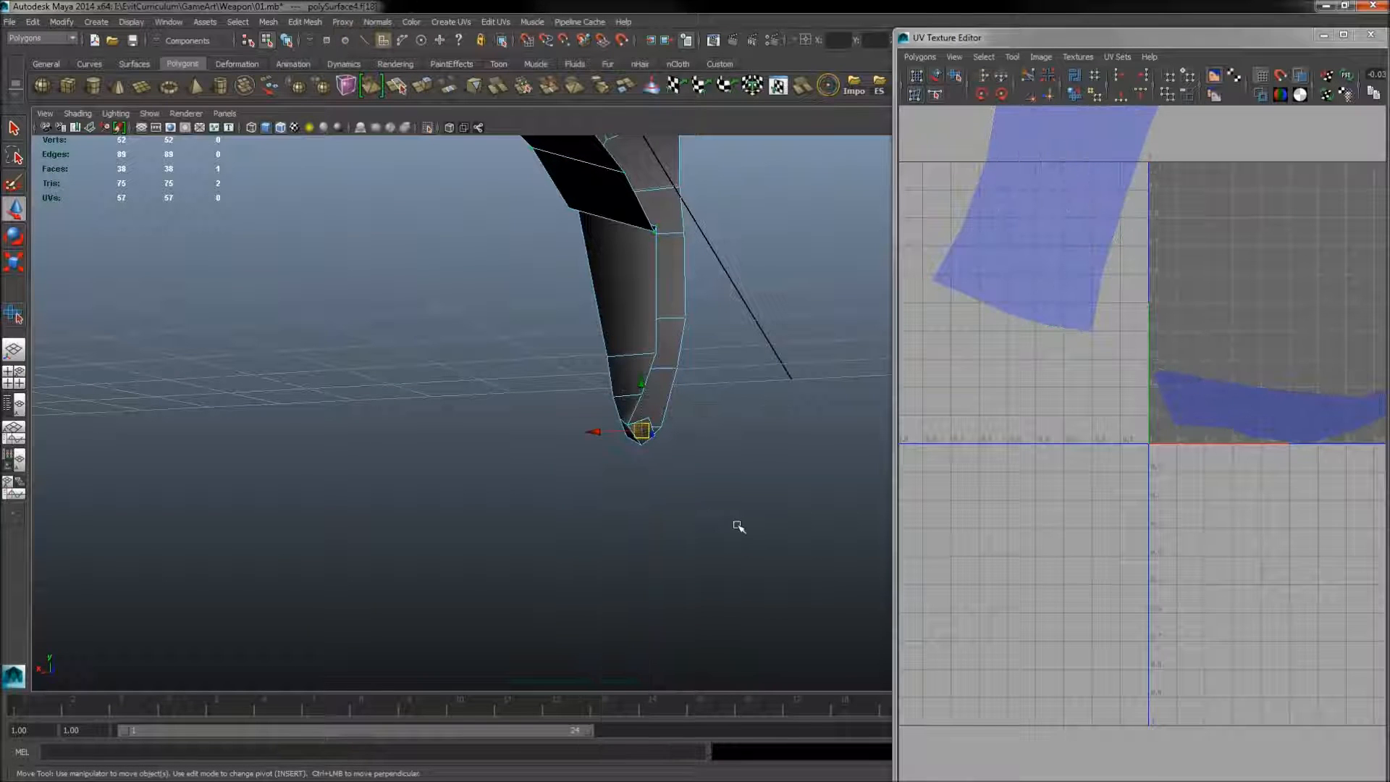
key("Delete")
Step: Cut the pommel's UVs along the two edges at the tip of the hook
left_click_drag(634, 465, 664, 438, "alt")
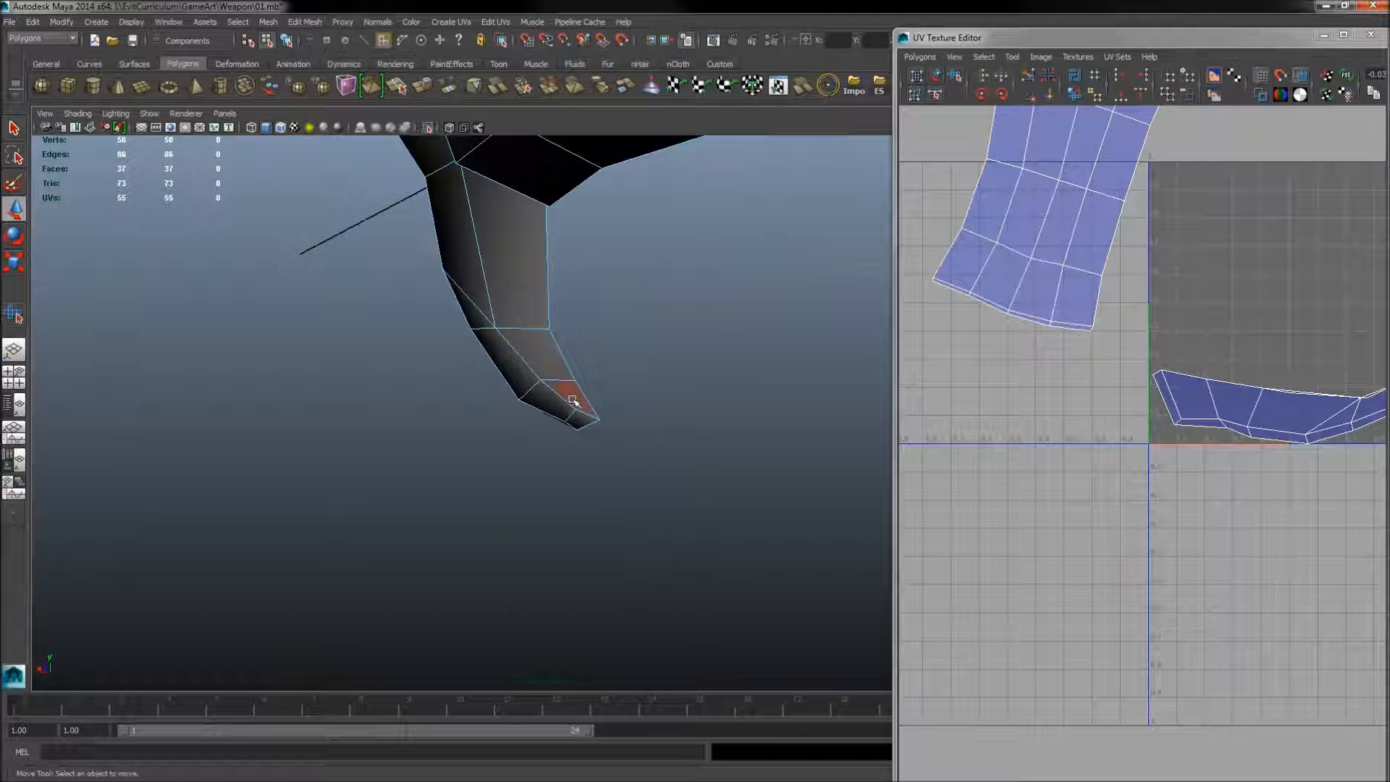
left_click(588, 423)
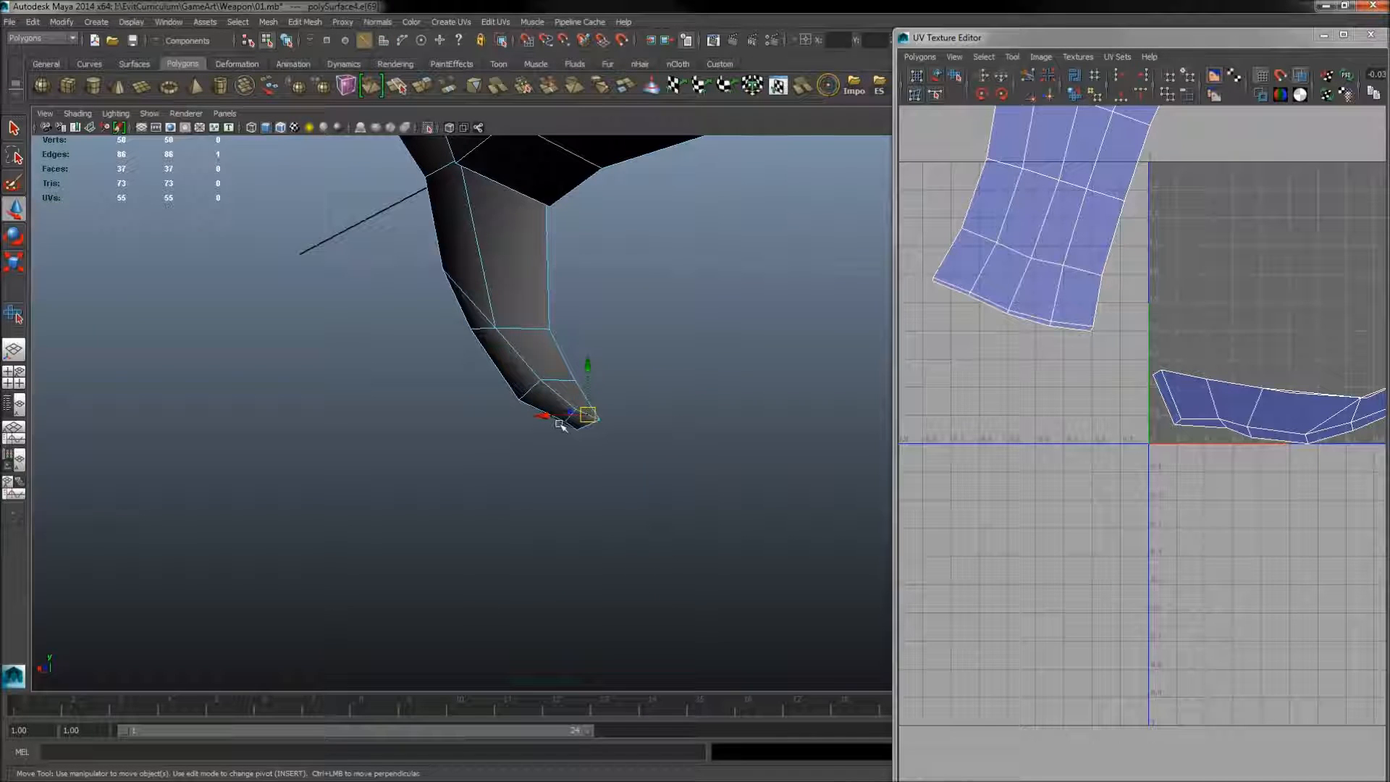
left_click_drag(562, 425, 554, 408, "alt")
left_click(562, 419, "shift")
left_click_drag(466, 546, 515, 494, "alt")
right_click_drag(1149, 454, 1107, 444, "shift")
Step: Select the hooked pommel's UVs and unfold the shell with the Smooth UV Tool
right_click_drag(970, 439, 1001, 439, "alt")
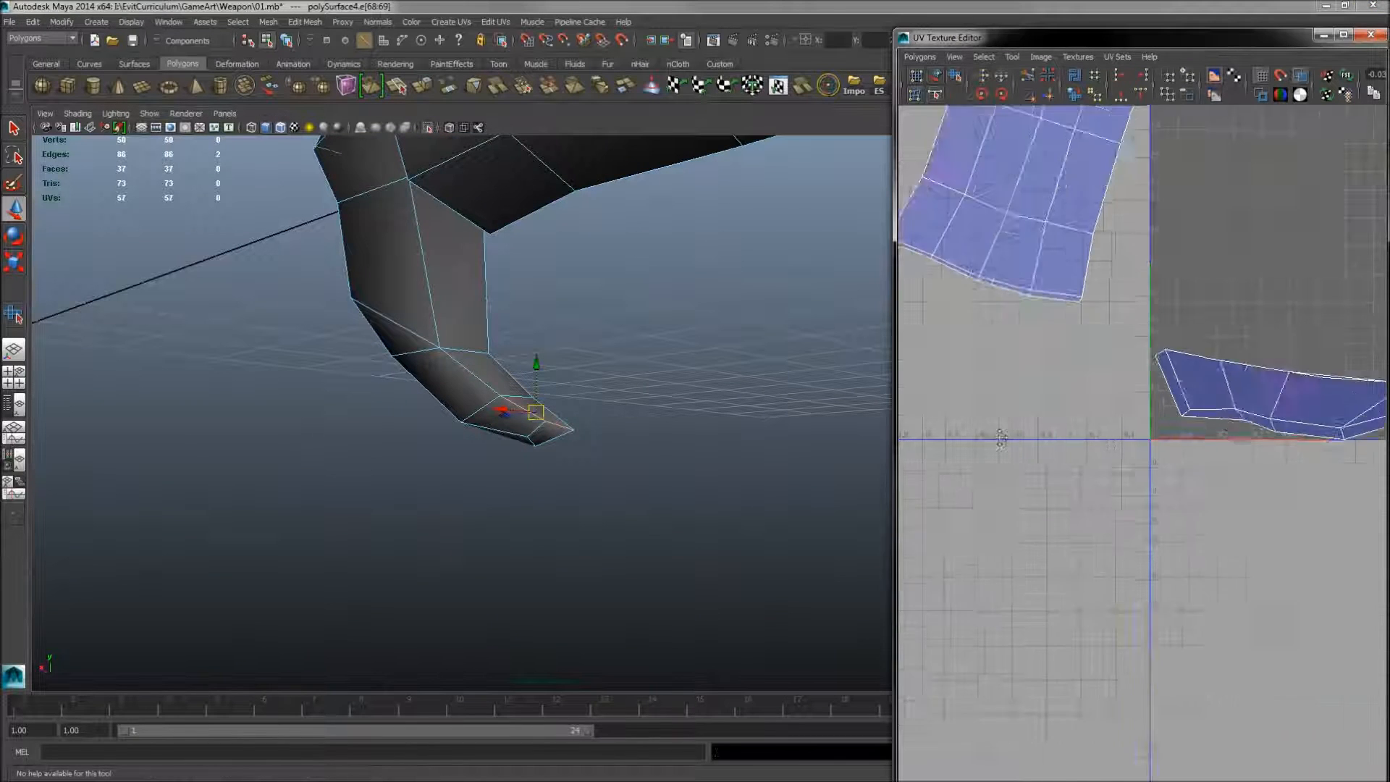
middle_click_drag(1001, 439, 830, 449, "alt")
right_click_drag(1036, 432, 1171, 446)
right_click_drag(1159, 437, 1180, 459, "shift")
key("f")
left_click_drag(965, 467, 1339, 456)
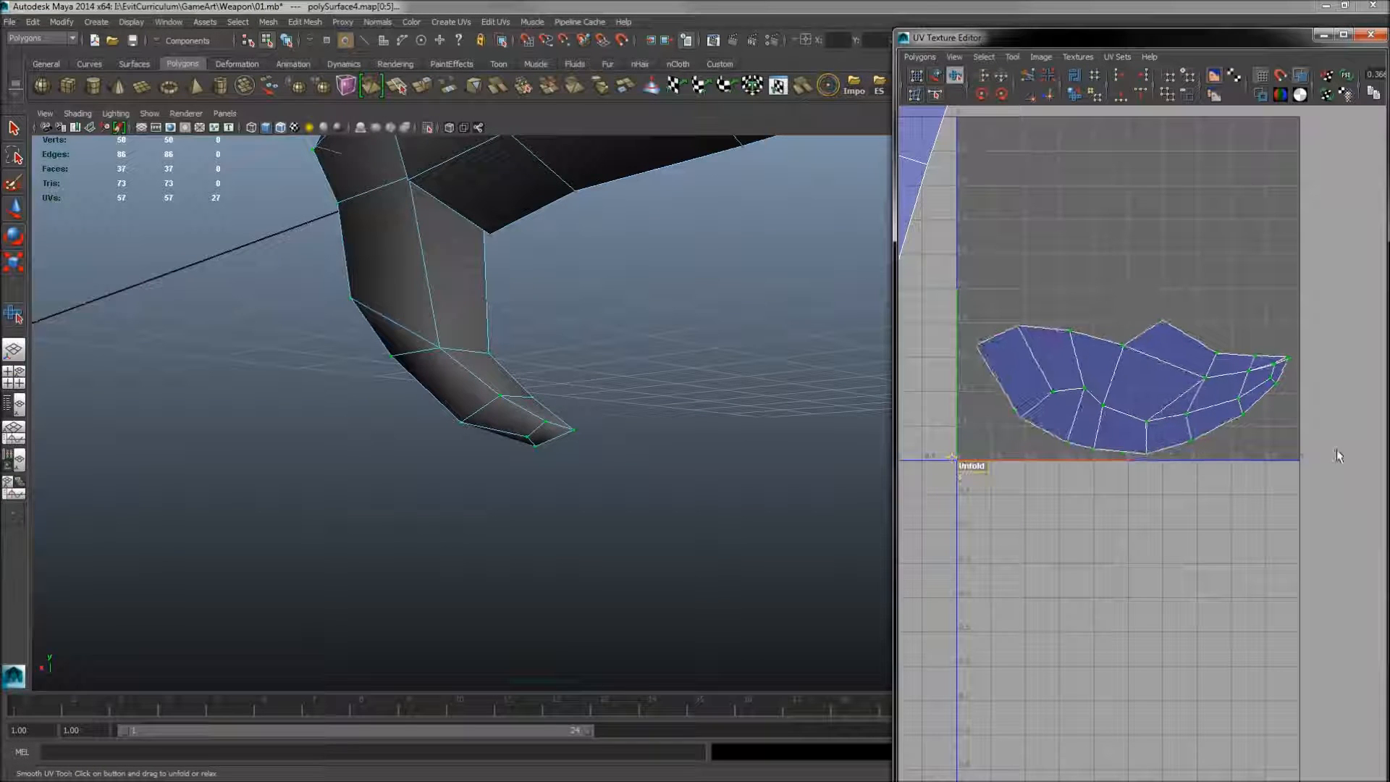
Step: Test-move individual vertices near the hook's tip to match them with the split in the UV shell, undoing each move
middle_click_drag(1228, 413, 1092, 441, "alt")
right_click_drag(1092, 441, 1387, 475, "alt")
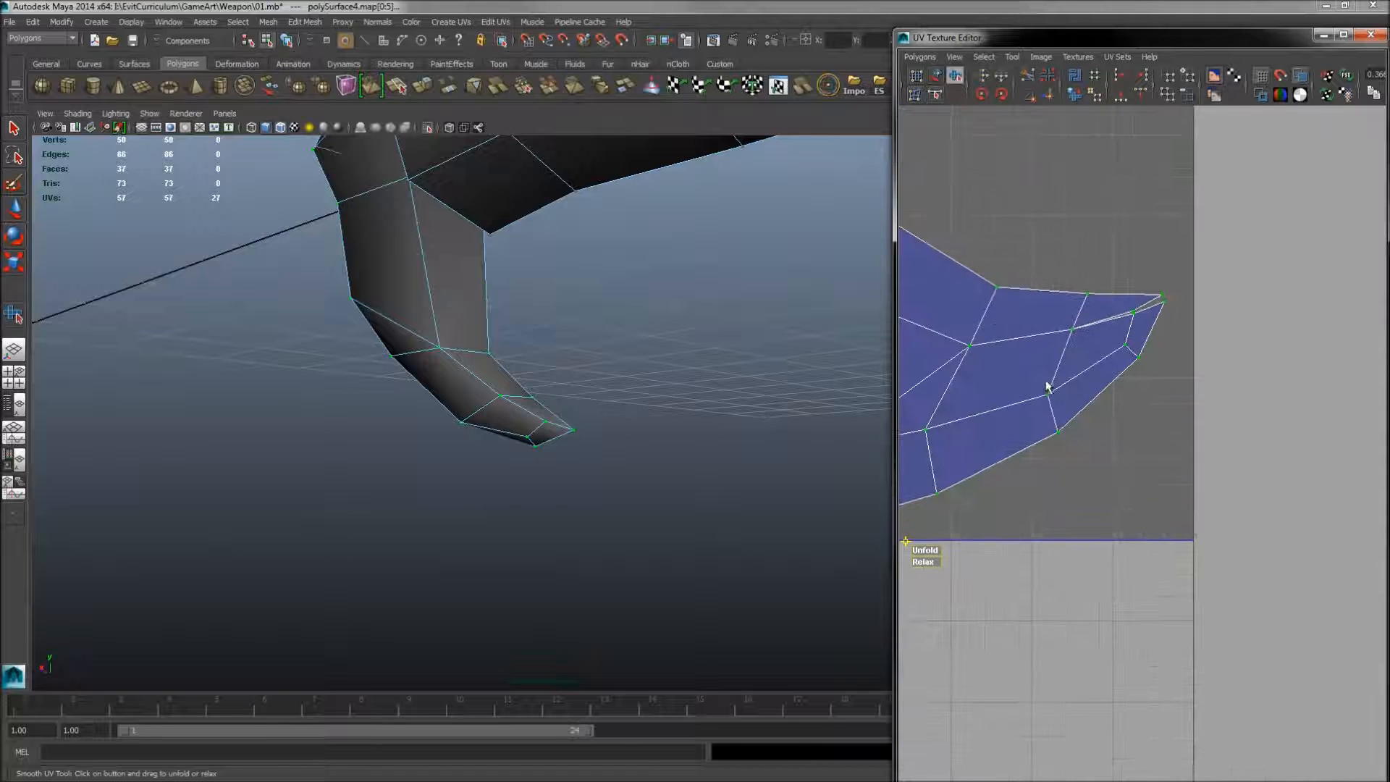
middle_click_drag(1110, 370, 1112, 458, "alt")
right_click_drag(1112, 458, 1375, 463, "alt")
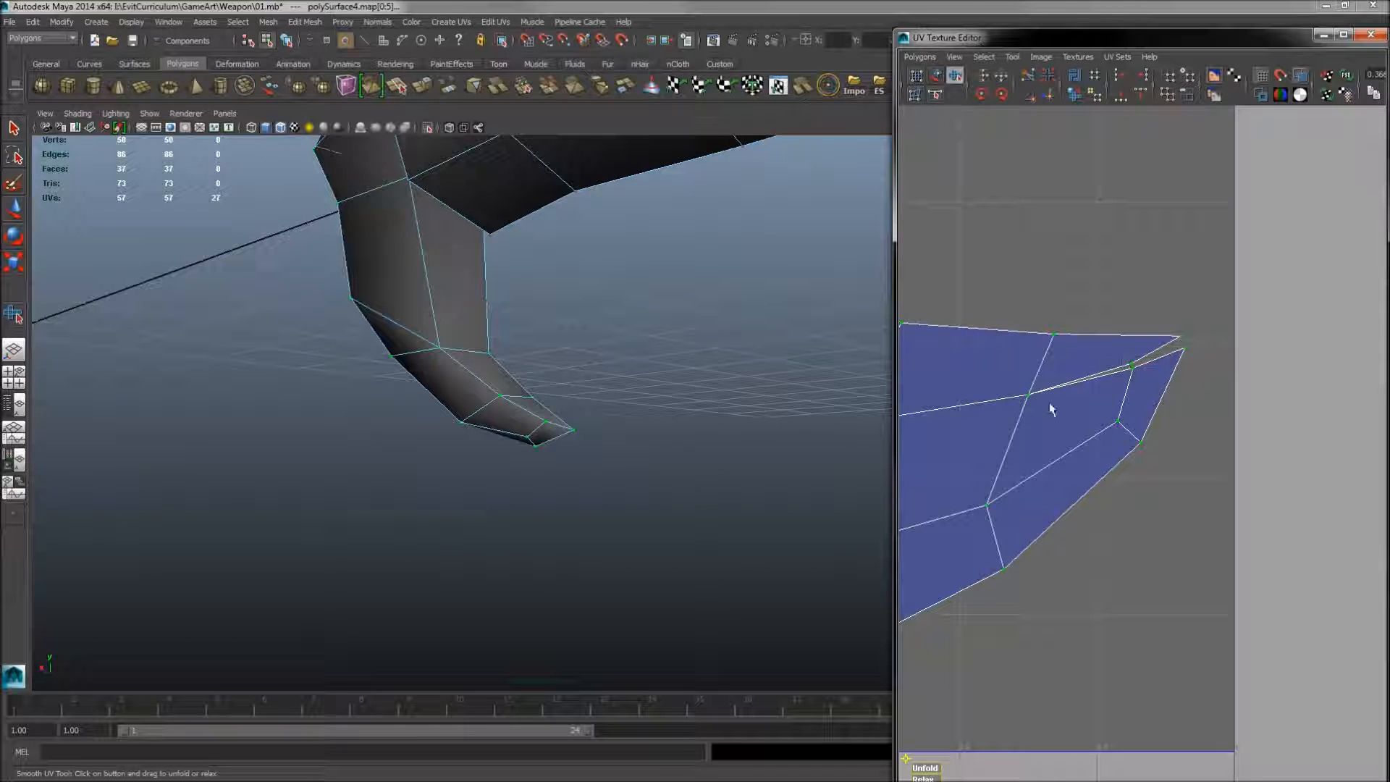
key("q")
left_click_drag(717, 451, 640, 471, "alt")
mouse_move(606, 407)
right_mouse_down()
mouse_move(546, 398)
mouse_move(595, 414)
right_mouse_up()
key("F9")
left_click(605, 408)
key("w")
left_click_drag(604, 407, 590, 450)
key("ctrl+z")
left_click(620, 419)
key("ctrl+z")
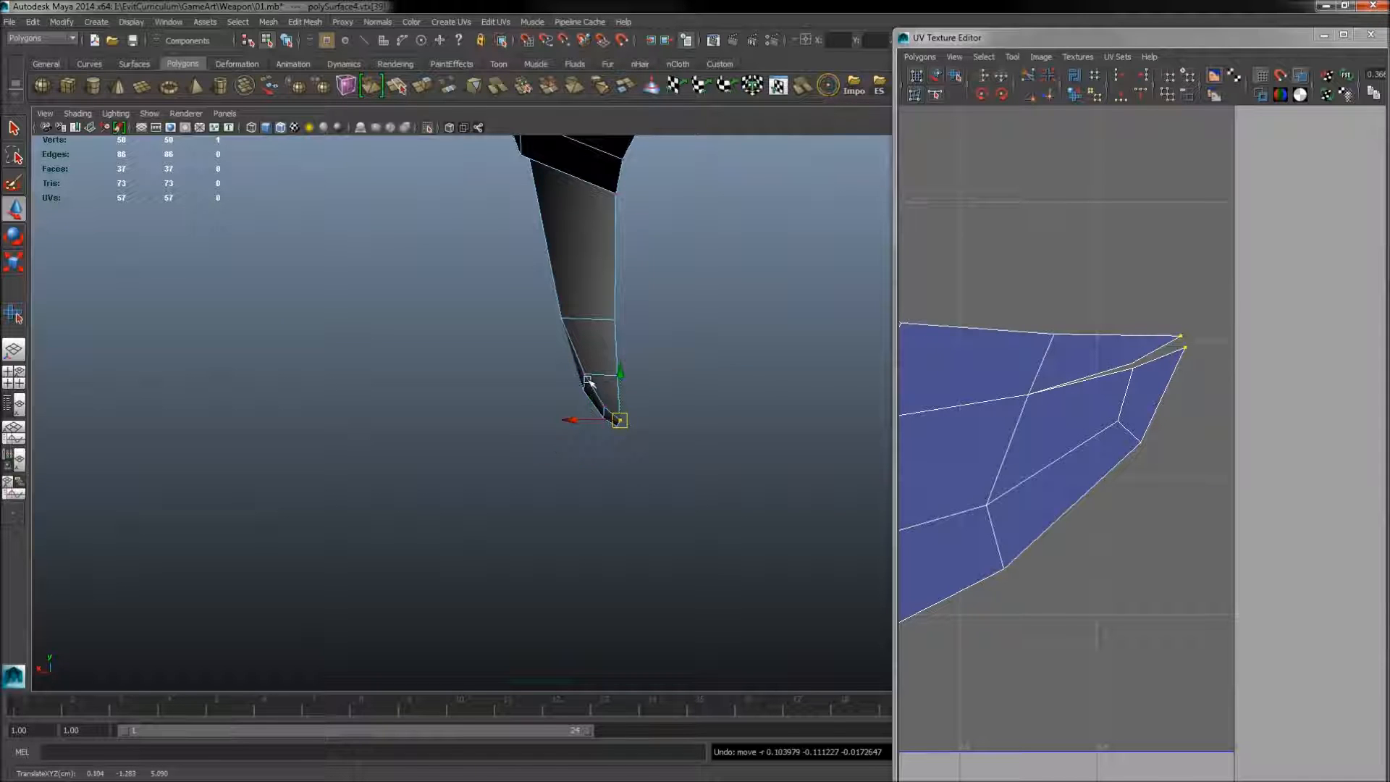
left_click(584, 374)
left_click_drag(584, 373, 535, 376)
key("ctrl+z")
Step: Turn on texture border display for the handle and inspect the seams around the hook's tip
mouse_move(559, 481)
left_mouse_down("alt")
mouse_move(630, 403)
mouse_move(555, 493)
left_mouse_up("alt")
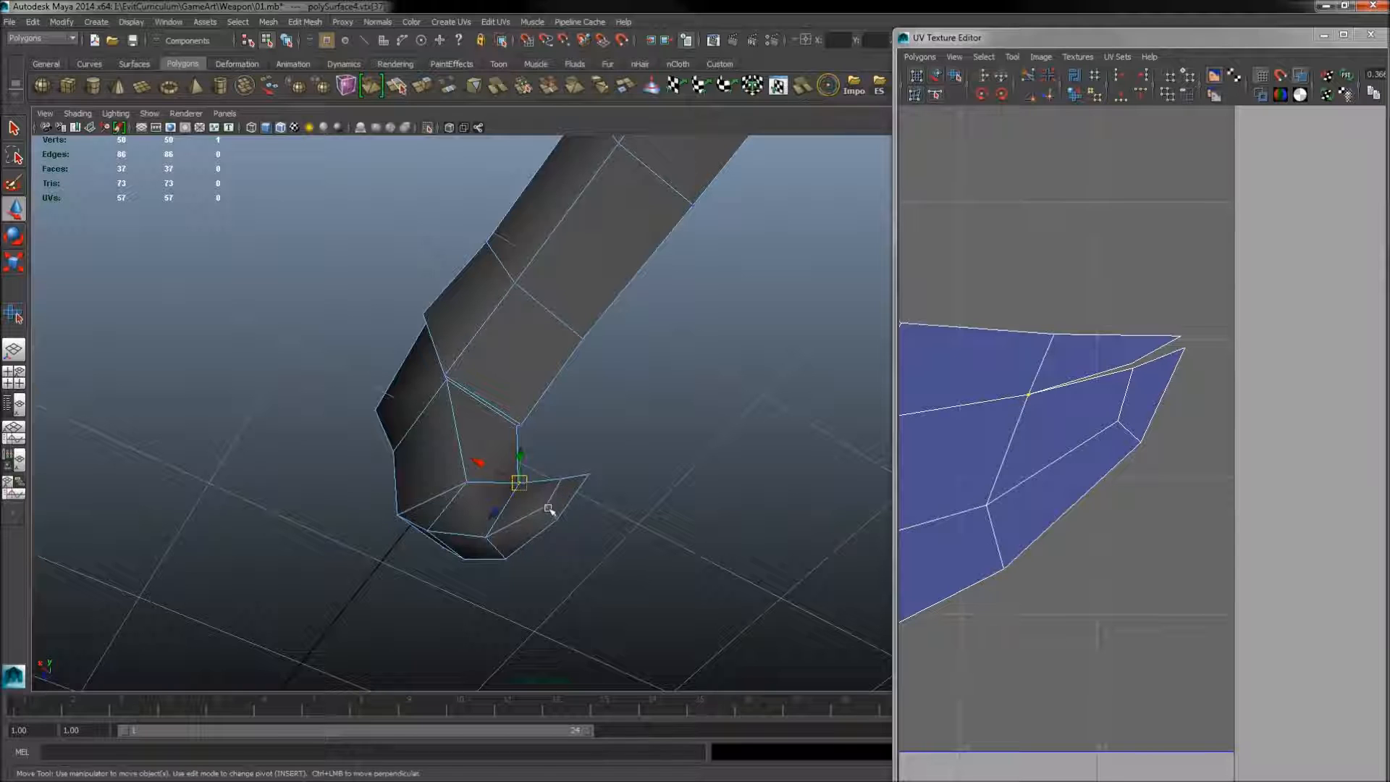
left_click_drag(676, 506, 611, 543, "alt")
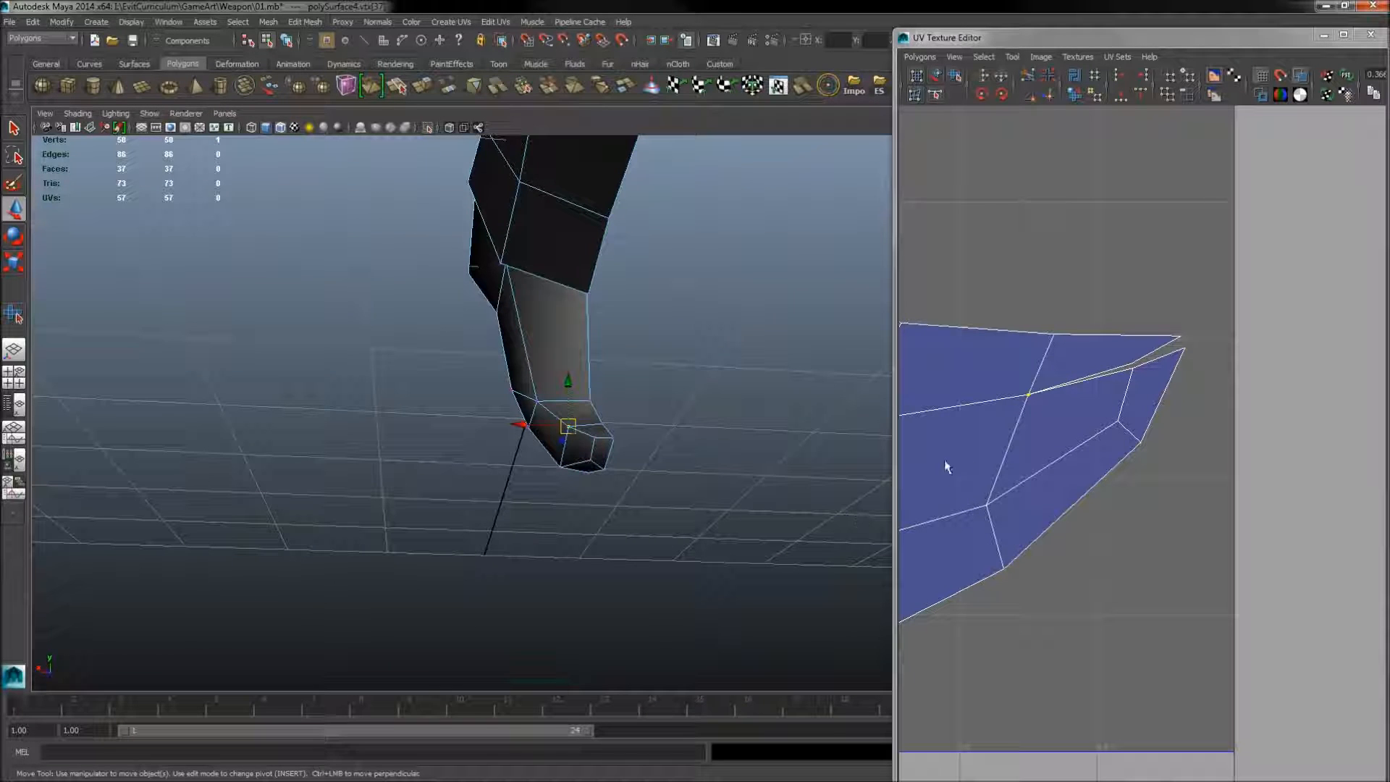
left_click_drag(507, 481, 1204, 131, "alt")
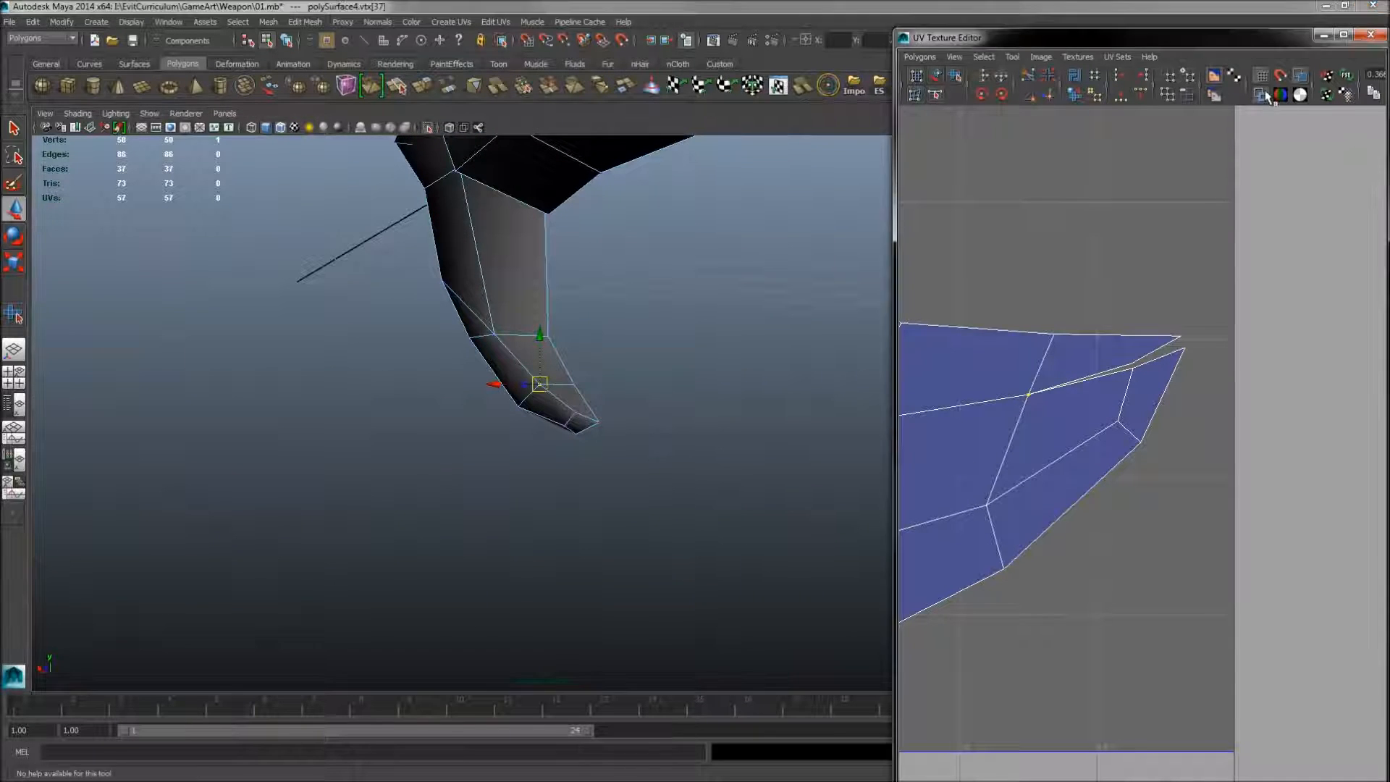
right_click_drag(1028, 373, 1066, 353)
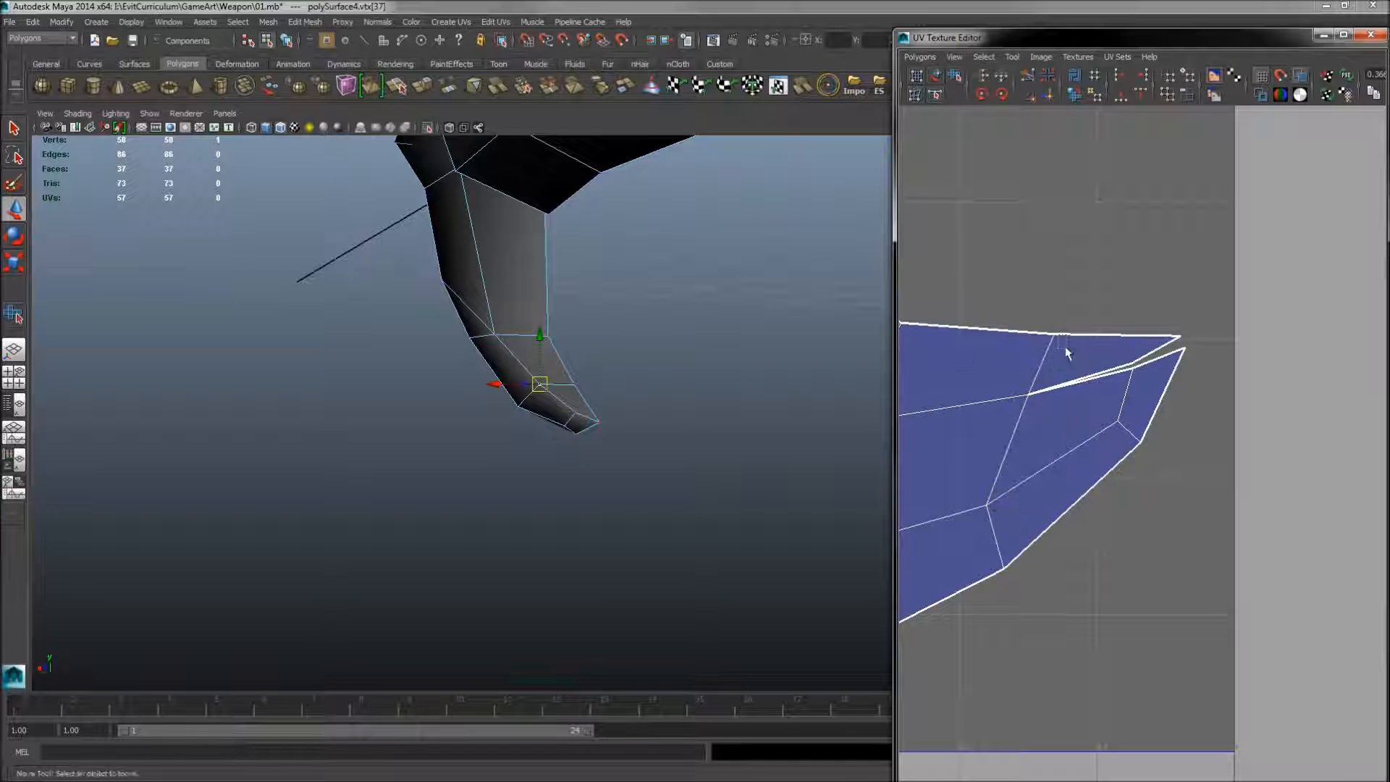
left_click_drag(637, 369, 529, 390, "alt")
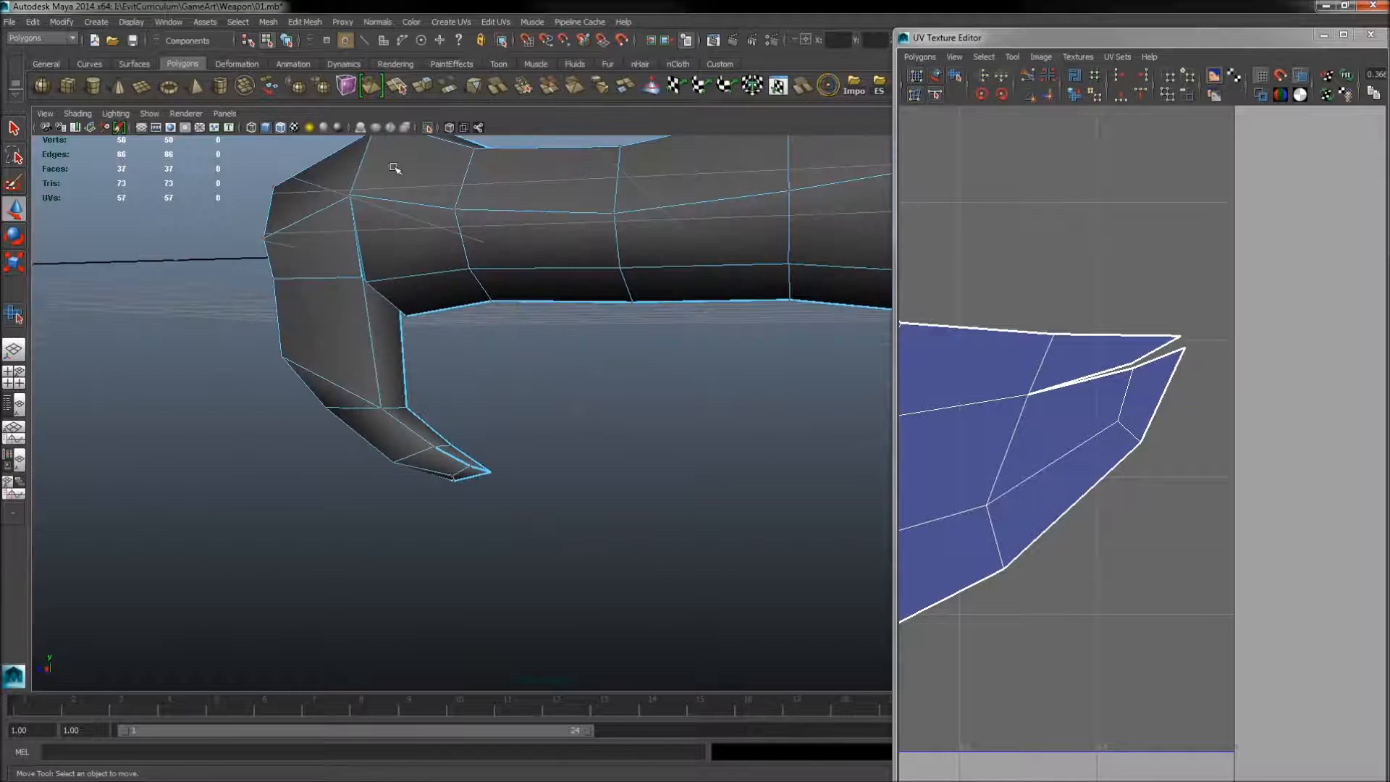
Step: Show the whole sword again, select the blade tooth nearest the guard and isolate it
left_click(427, 128)
middle_click_drag(589, 354, 397, 418, "alt")
left_click_drag(398, 418, 433, 388, "alt")
scroll(541, 430, "up", 2)
middle_click_drag(543, 431, 428, 425, "alt")
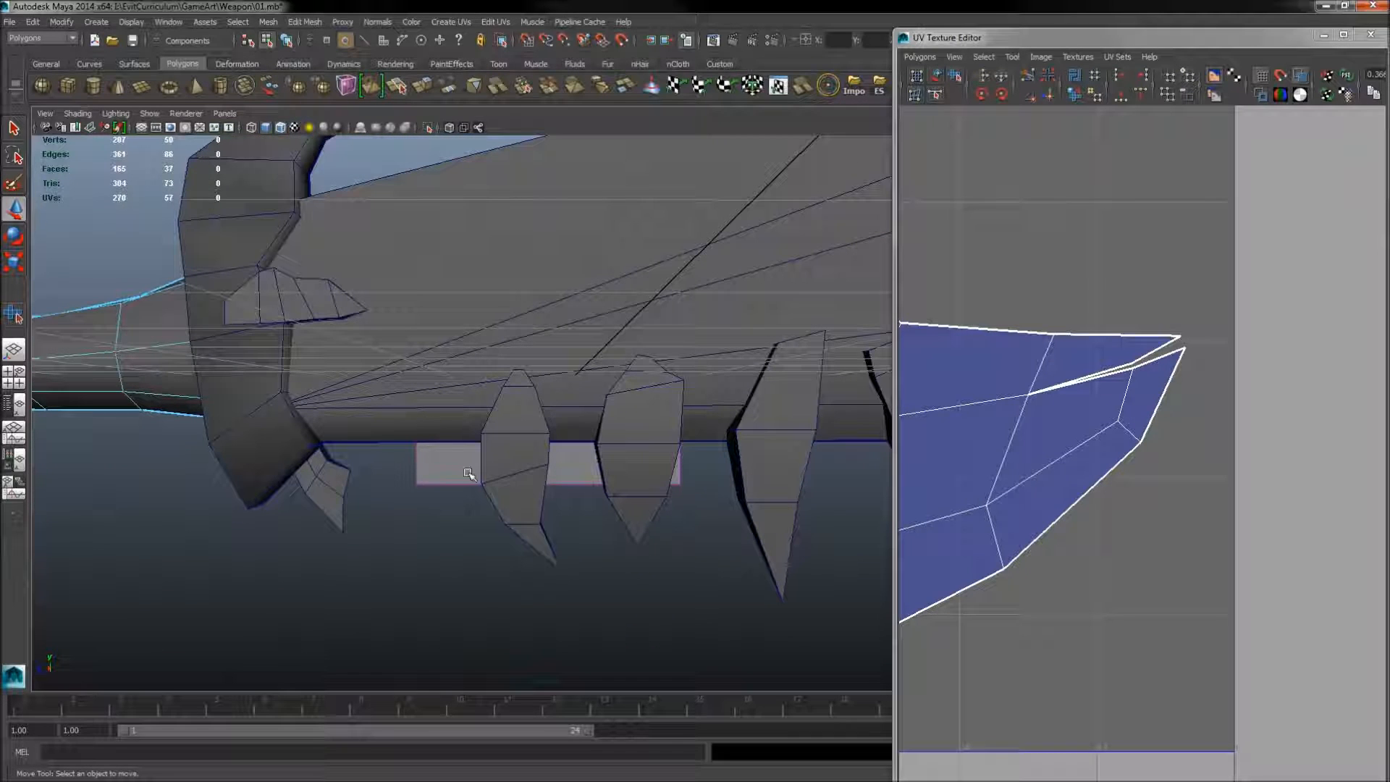
left_click(539, 471)
right_click_drag(505, 486, 573, 434)
left_click(527, 475)
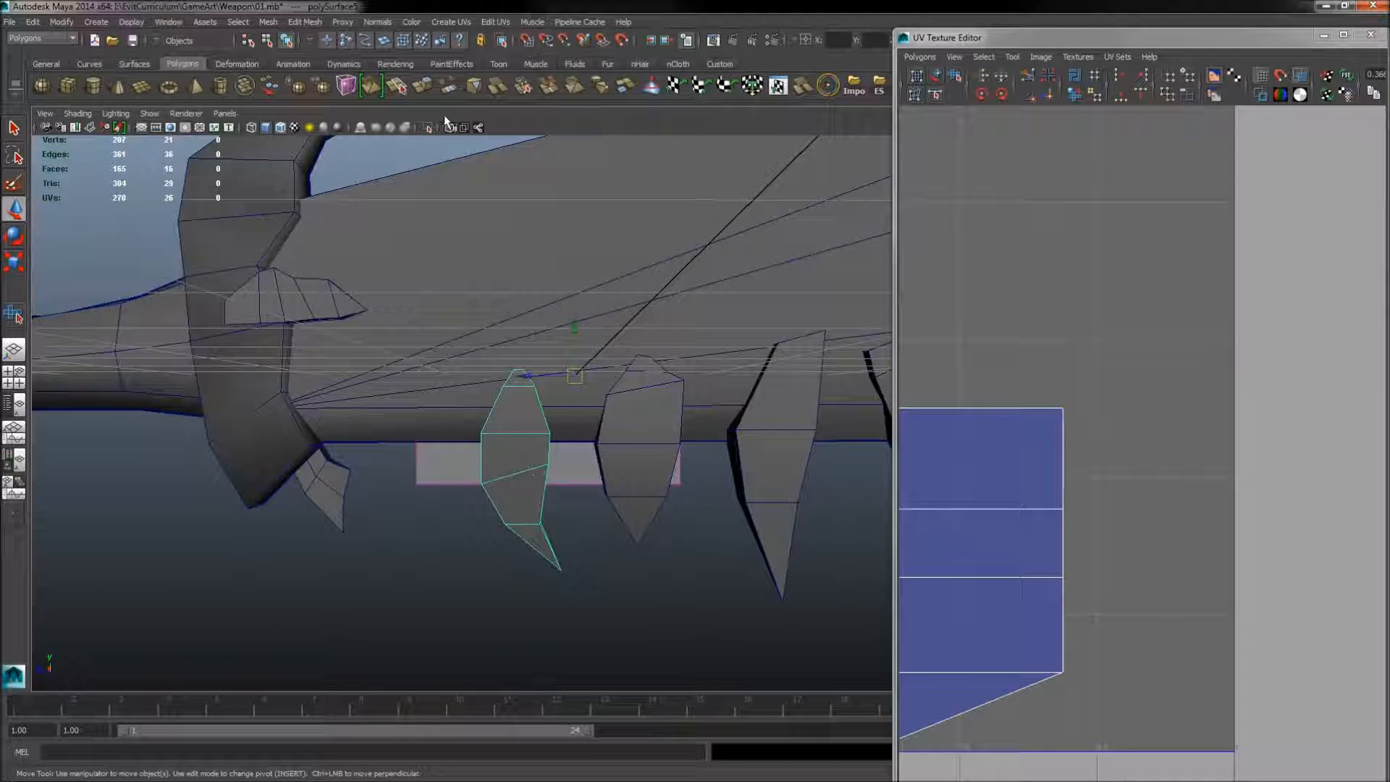
left_click(429, 128)
Step: Select all faces of the isolated tooth and planar map their UVs
left_click_drag(465, 313, 565, 368, "alt")
right_click(566, 368)
right_click_drag(567, 400, 566, 401)
left_click_drag(507, 239, 683, 550)
right_click(1198, 400, "shift")
right_click_drag(1198, 398, 1198, 365, "shift")
Step: Cut the tooth's UVs along the short edge at its narrow upper end
right_click_drag(1146, 456, 1058, 435, "alt")
middle_click_drag(995, 393, 1083, 550, "alt")
right_click_drag(1083, 550, 868, 427, "alt")
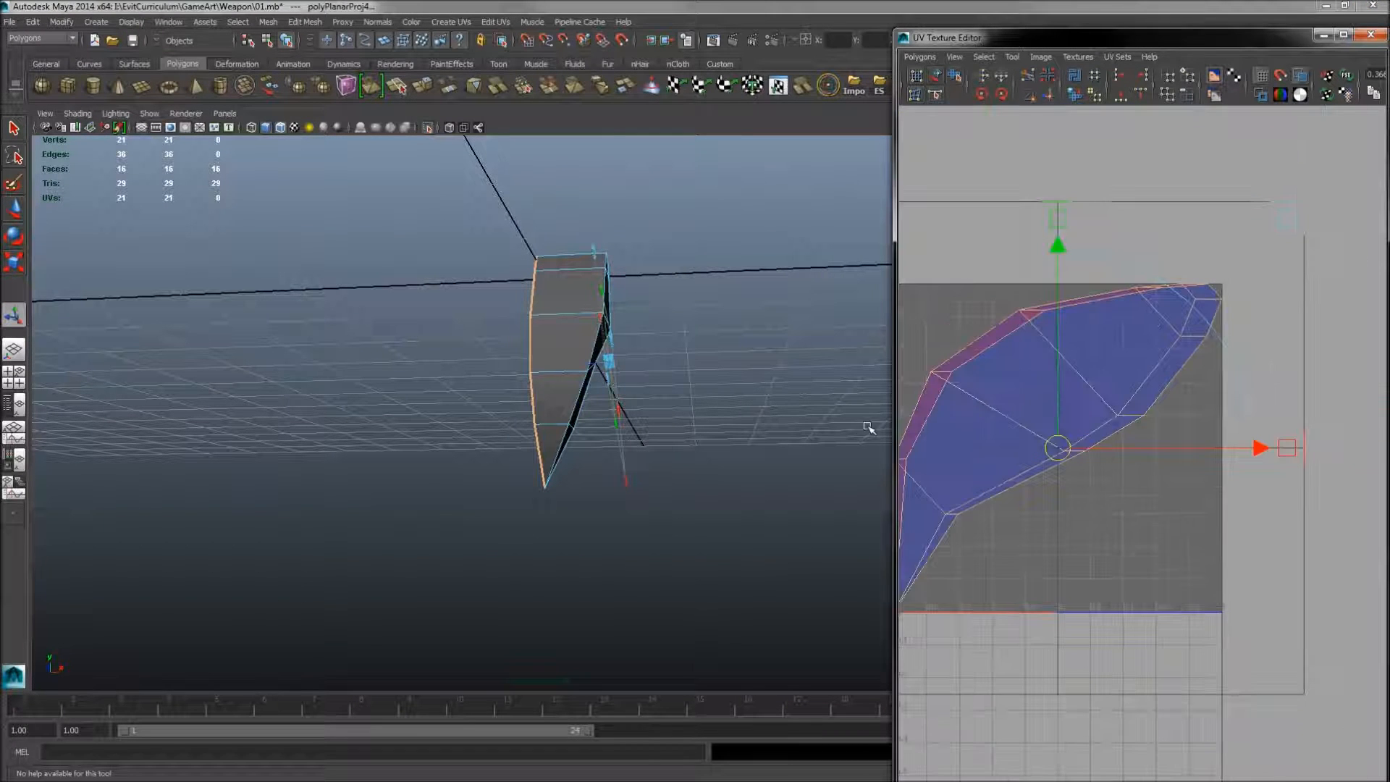
left_click_drag(811, 425, 527, 463, "alt")
right_click_drag(346, 362, 450, 351, "alt")
right_click_drag(422, 281, 417, 256)
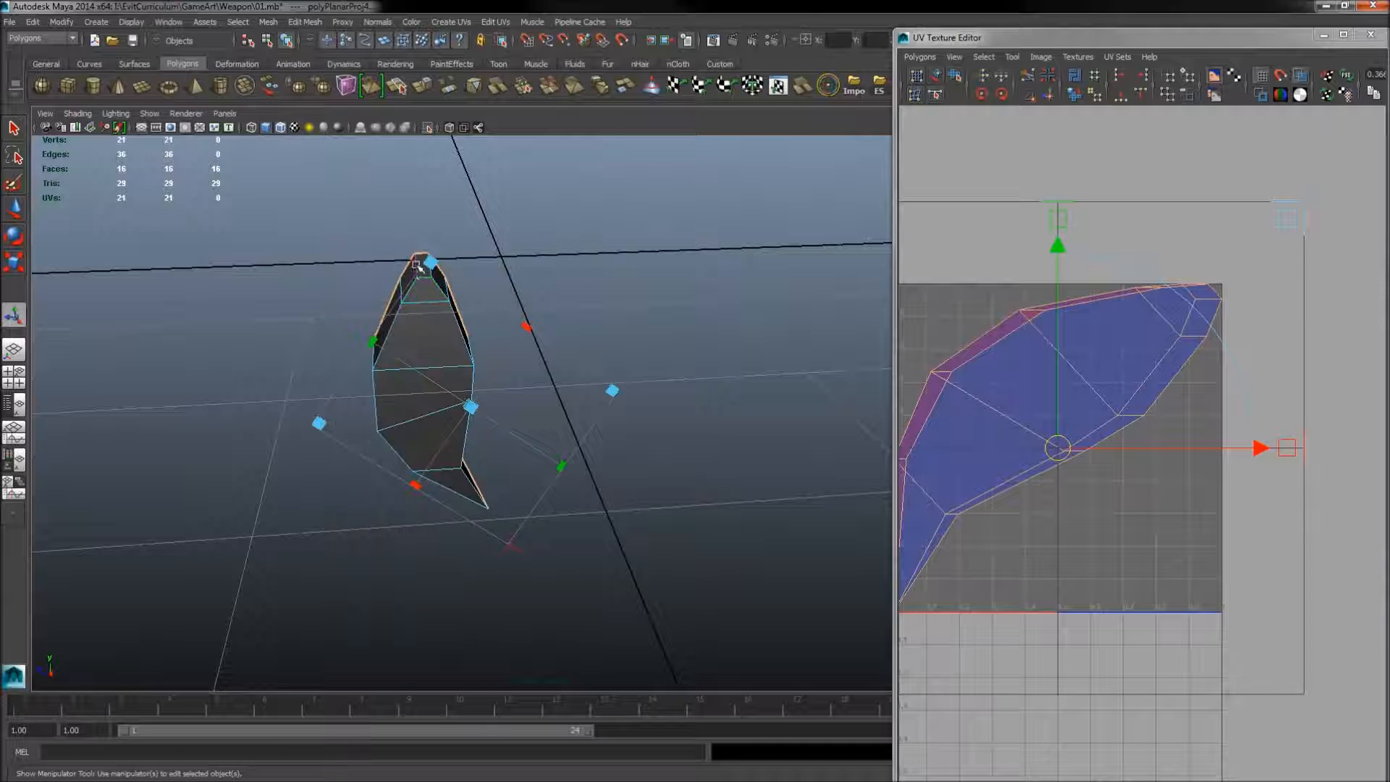
left_click(415, 265)
right_click_drag(999, 339, 957, 343, "shift")
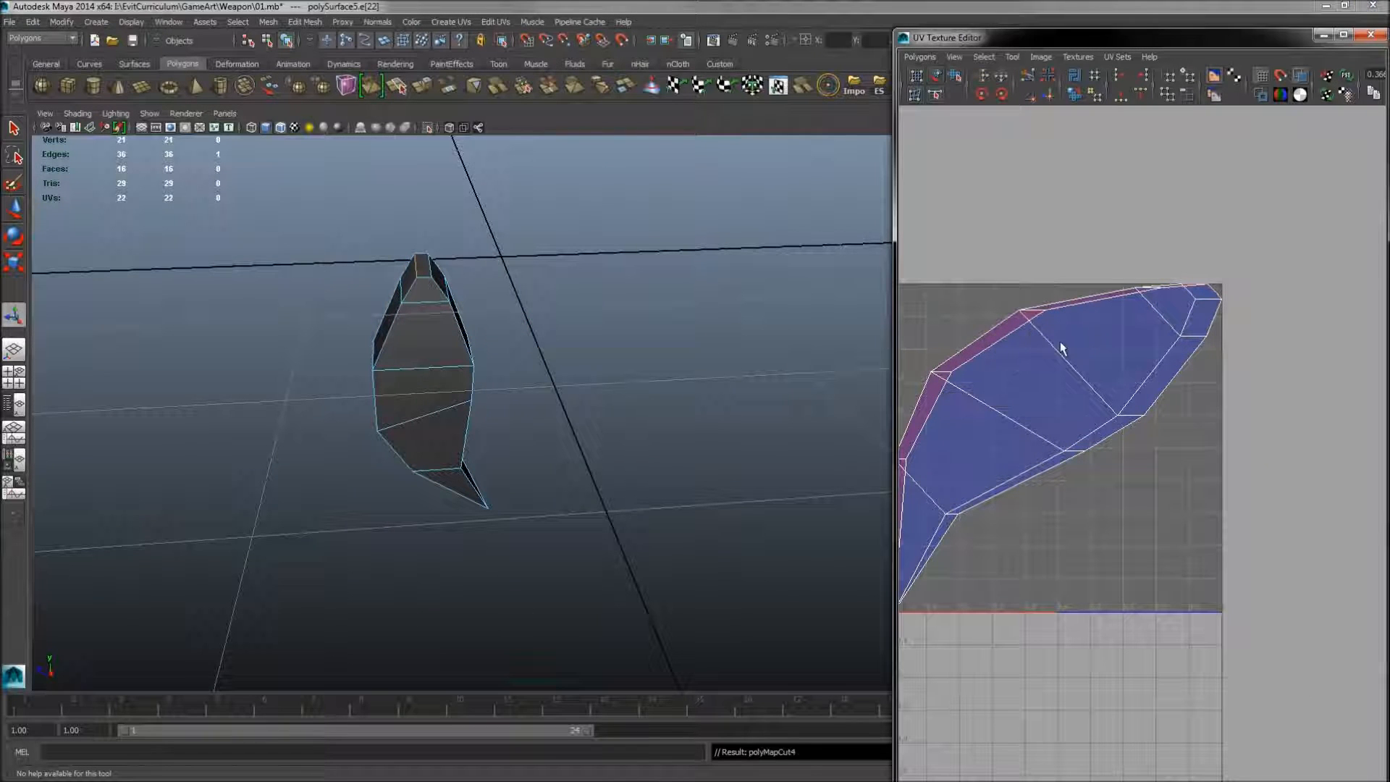
Step: Select all of the tooth's UVs and apply Unfold to the shell
right_click_drag(1061, 342, 1093, 340)
middle_click_drag(1044, 387, 1140, 307, "alt")
right_click_drag(1110, 305, 1083, 301, "alt")
right_click_drag(1083, 301, 1115, 303)
left_click_drag(996, 239, 1166, 449)
right_click_drag(1166, 448, 1159, 410, "ctrl")
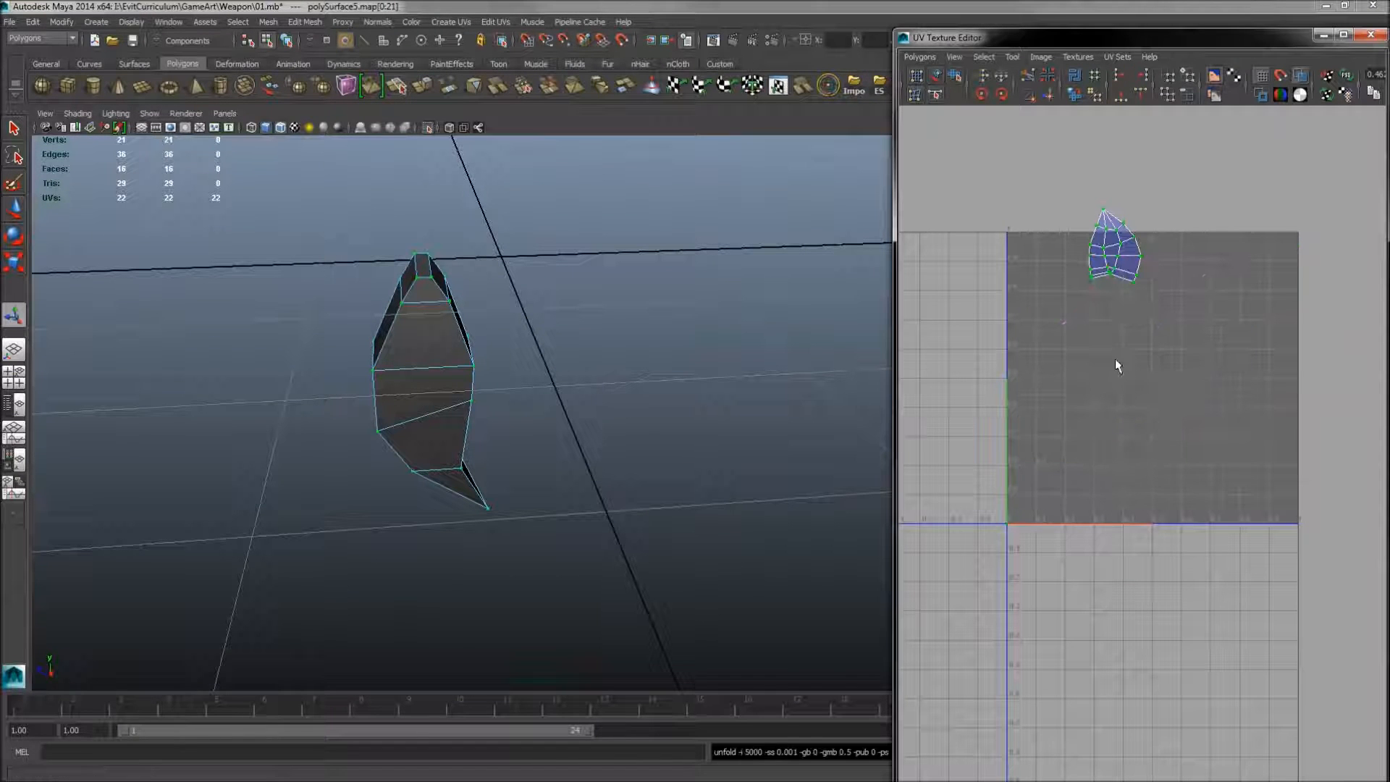
Step: Select the tooth's whole UV shell and refine its unfolding with the Smooth UV Tool
middle_click_drag(1115, 366, 1098, 488, "alt")
mouse_move(1098, 488)
right_mouse_down("alt")
mouse_move(1120, 453)
mouse_move(1123, 481)
right_mouse_up("alt")
scroll(1058, 403, "down", 3)
scroll(1058, 403, "up", 4)
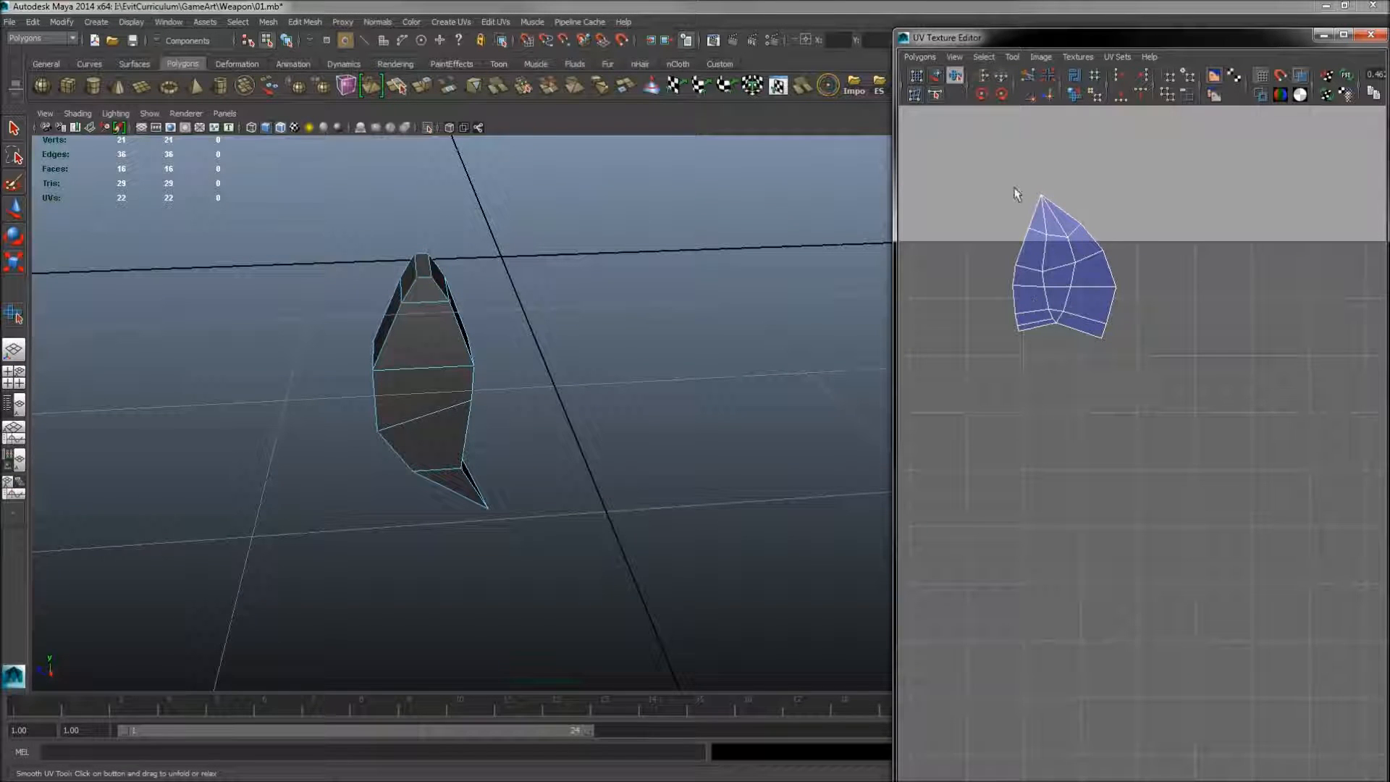
left_click_drag(974, 168, 1162, 427)
left_click_drag(982, 347, 1378, 333)
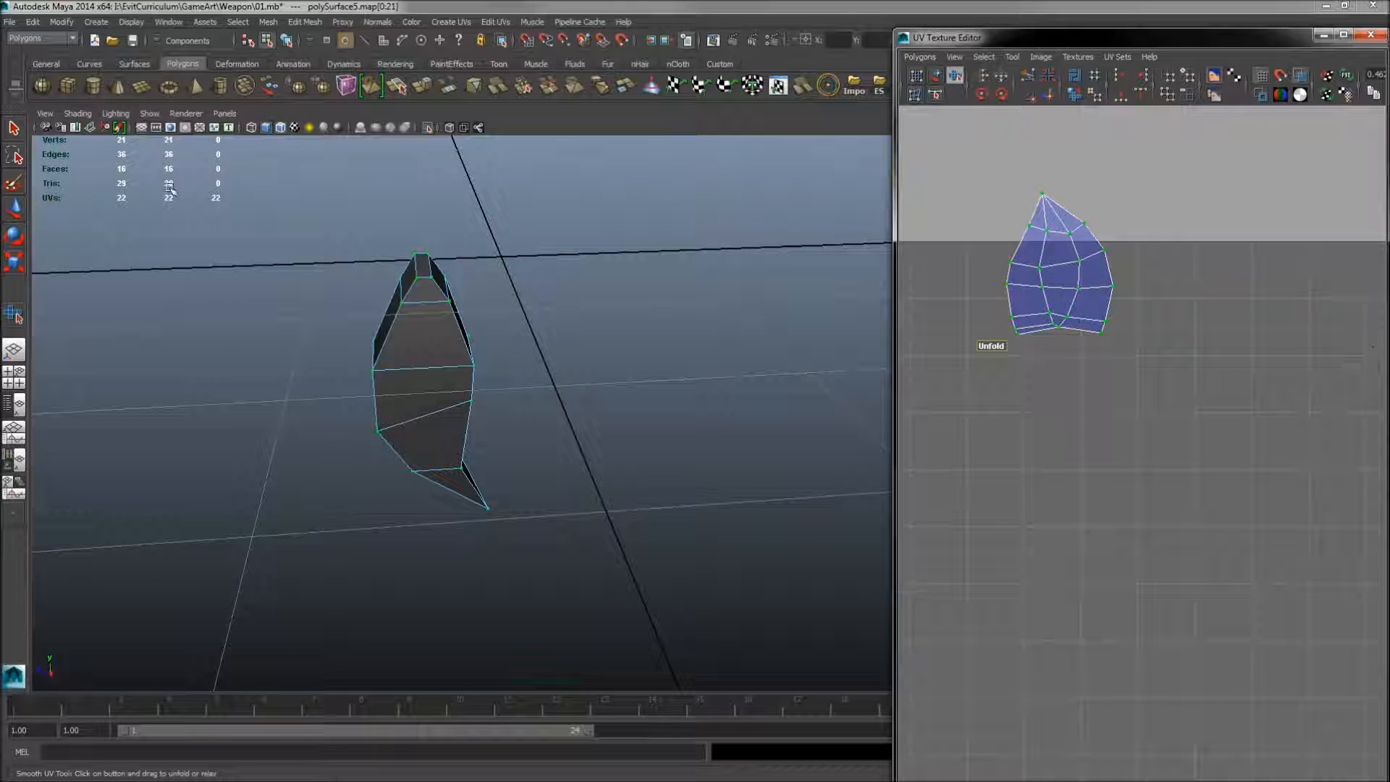
Step: Leave the tooth's isolation and show the whole sword again
left_click(425, 128)
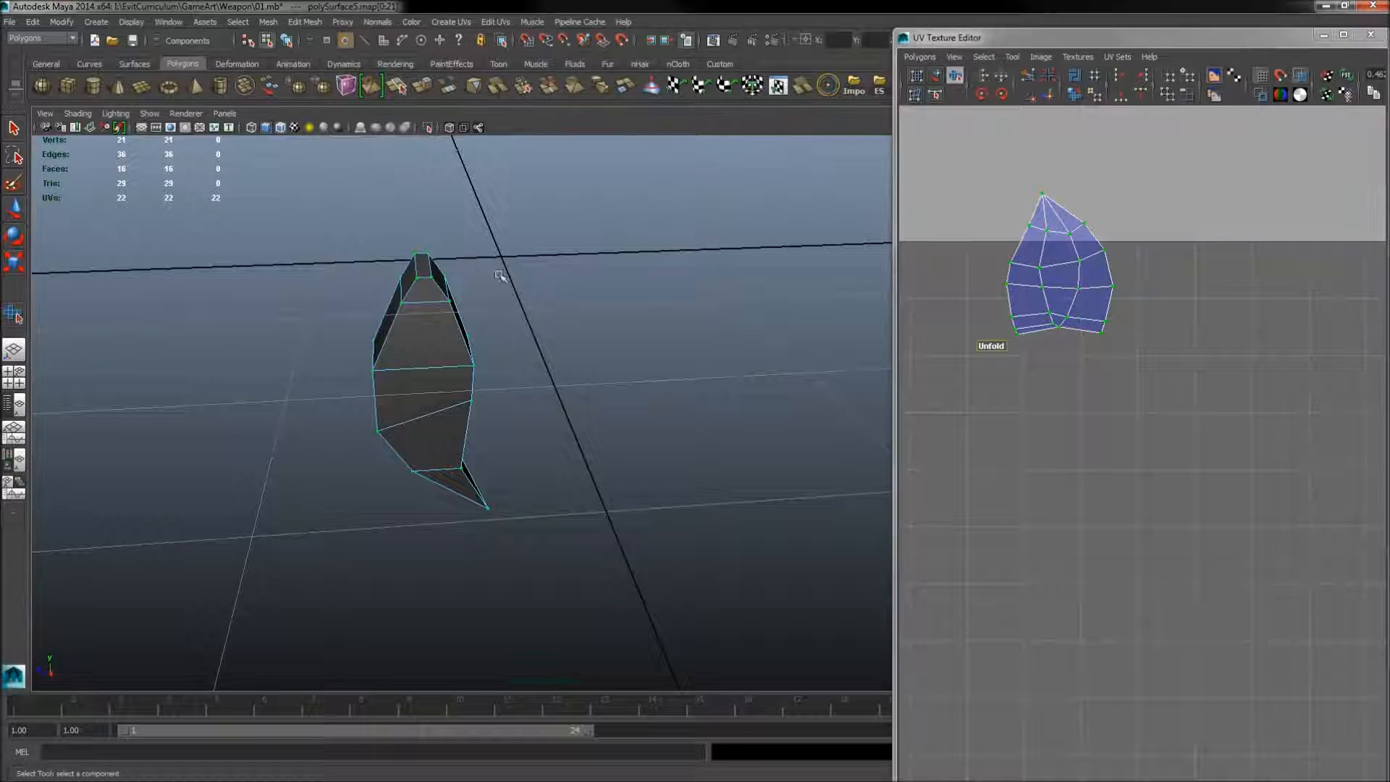
left_click_drag(587, 294, 393, 159, "alt")
left_click_drag(477, 223, 477, 223, "alt")
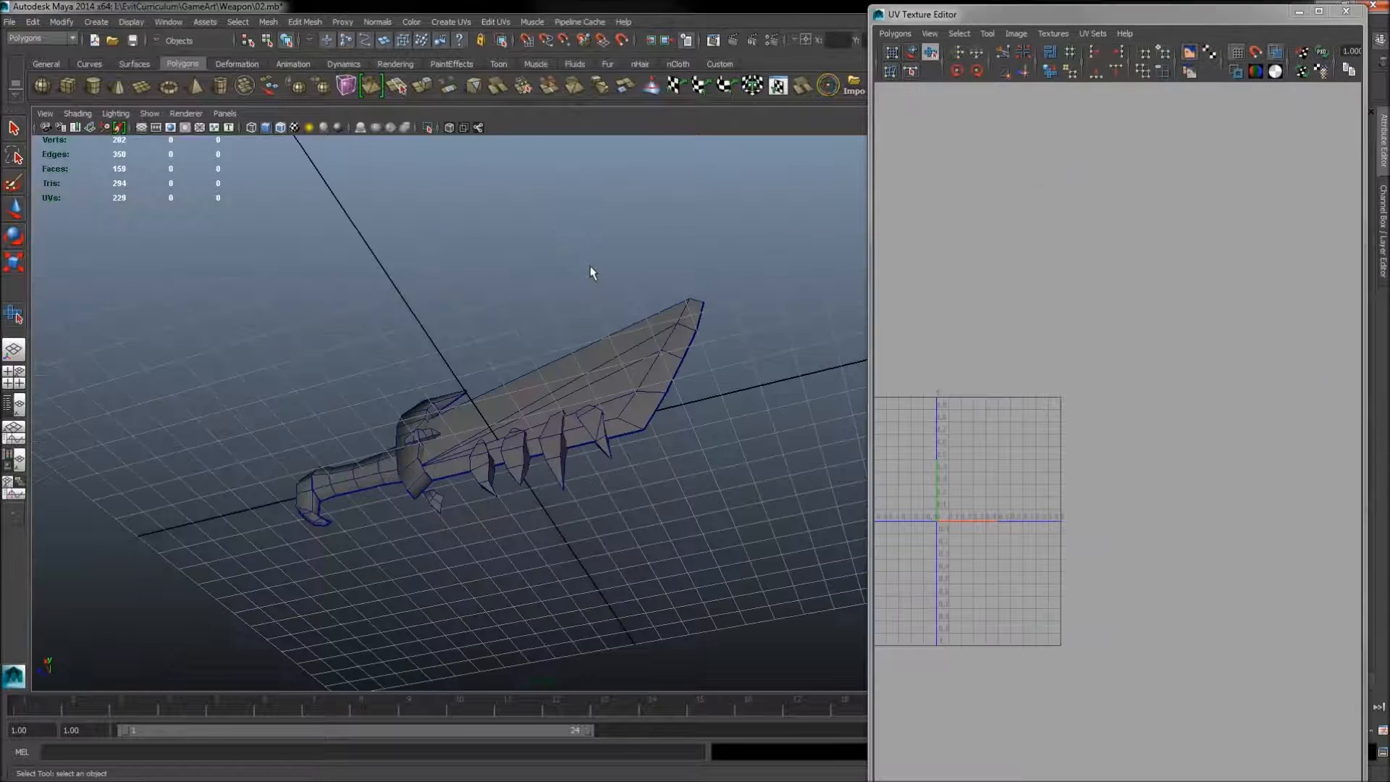
Step: Select all parts of the sword and bring their combined UV shells into view in the UV Texture Editor
left_click(574, 360)
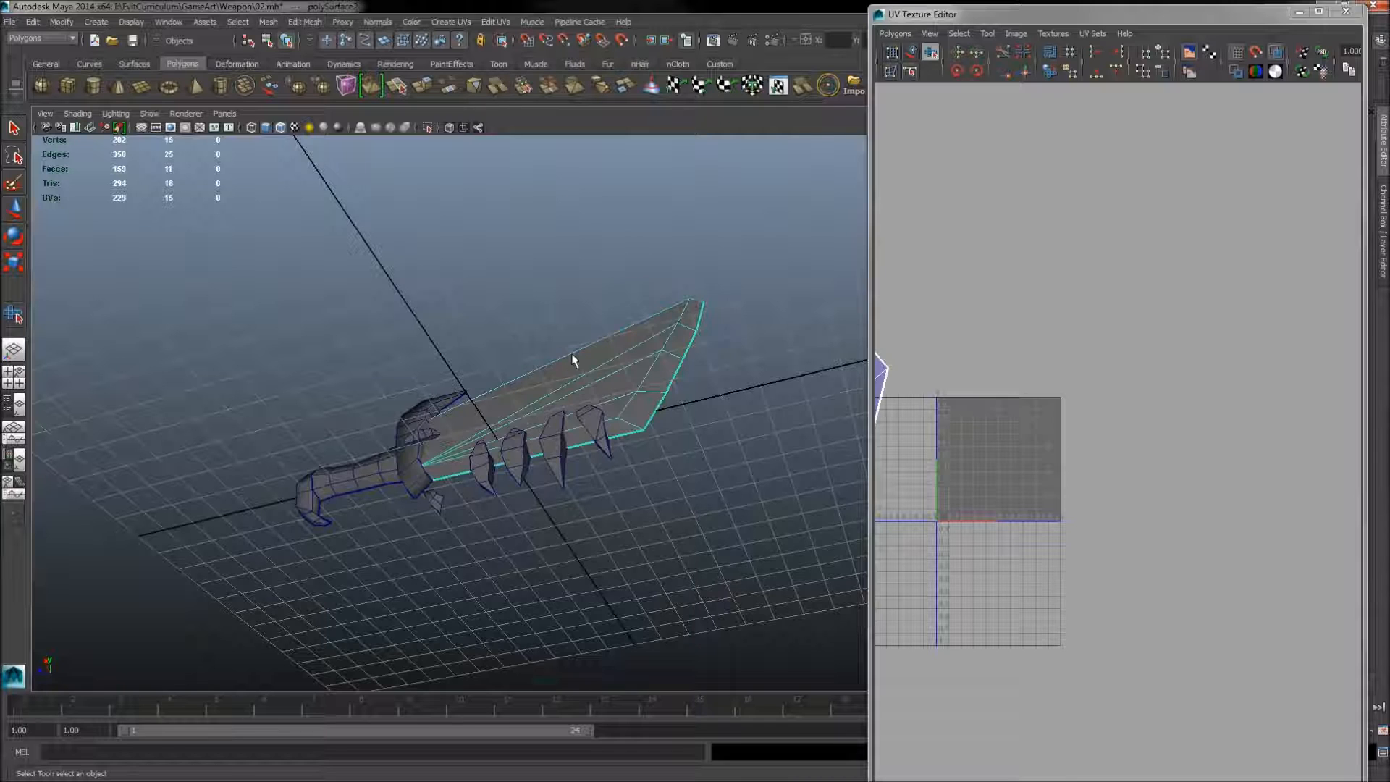
left_click_drag(176, 314, 760, 605)
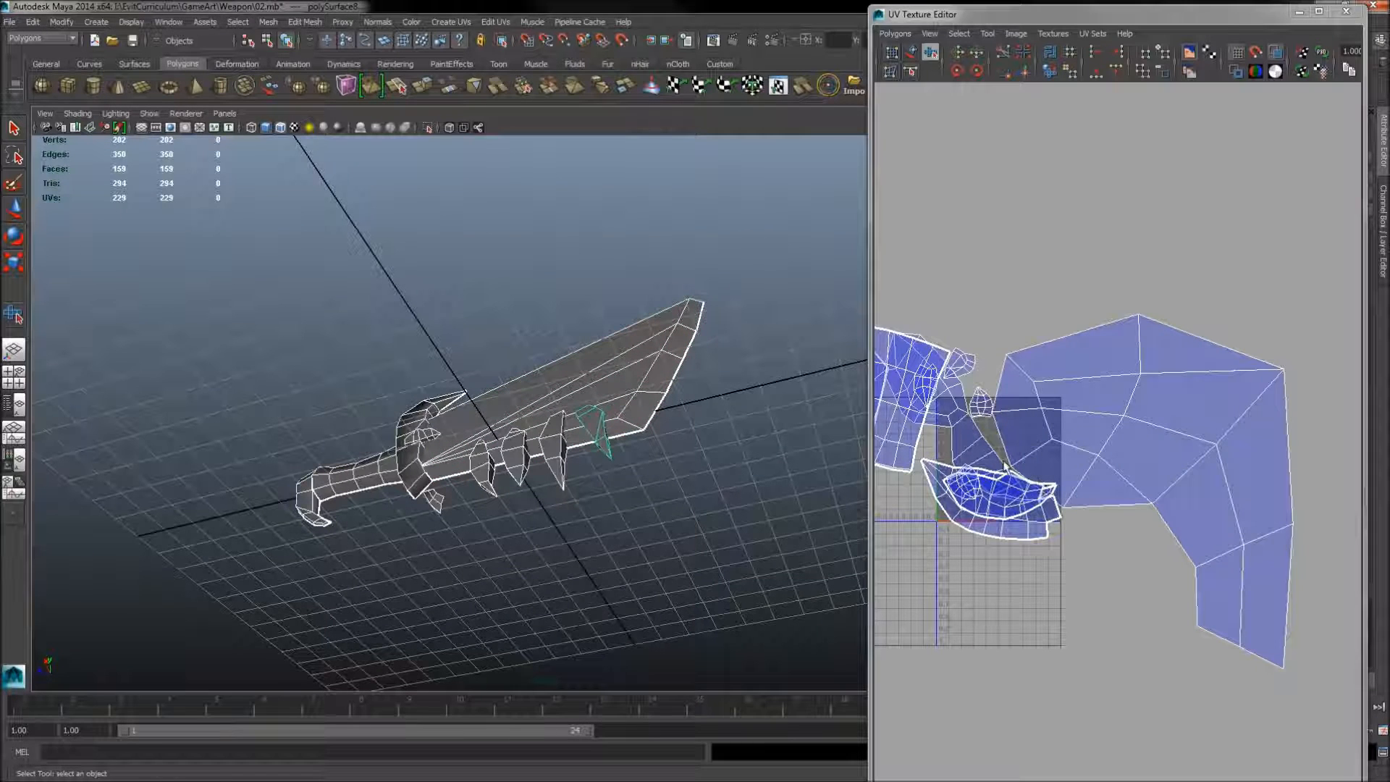
middle_click_drag(984, 448, 1017, 524, "alt")
right_click_drag(1017, 523, 866, 454, "alt")
scroll(1012, 531, "up", 2)
middle_click_drag(1012, 530, 1024, 421, "alt")
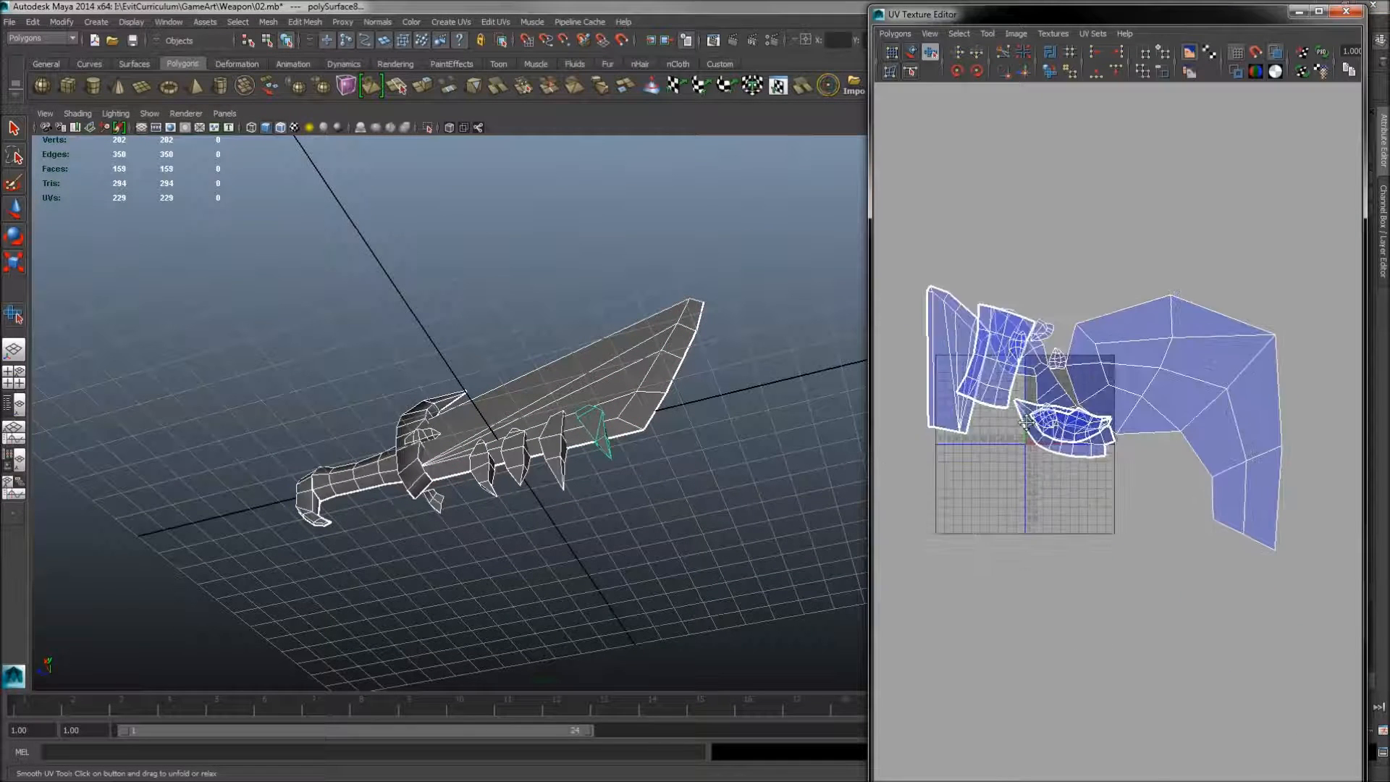
Step: Switch to UV selection and select all UVs of every sword part in the UV Texture Editor
middle_click_drag(1041, 337, 1078, 325, "alt")
right_click_drag(1183, 322, 1234, 323)
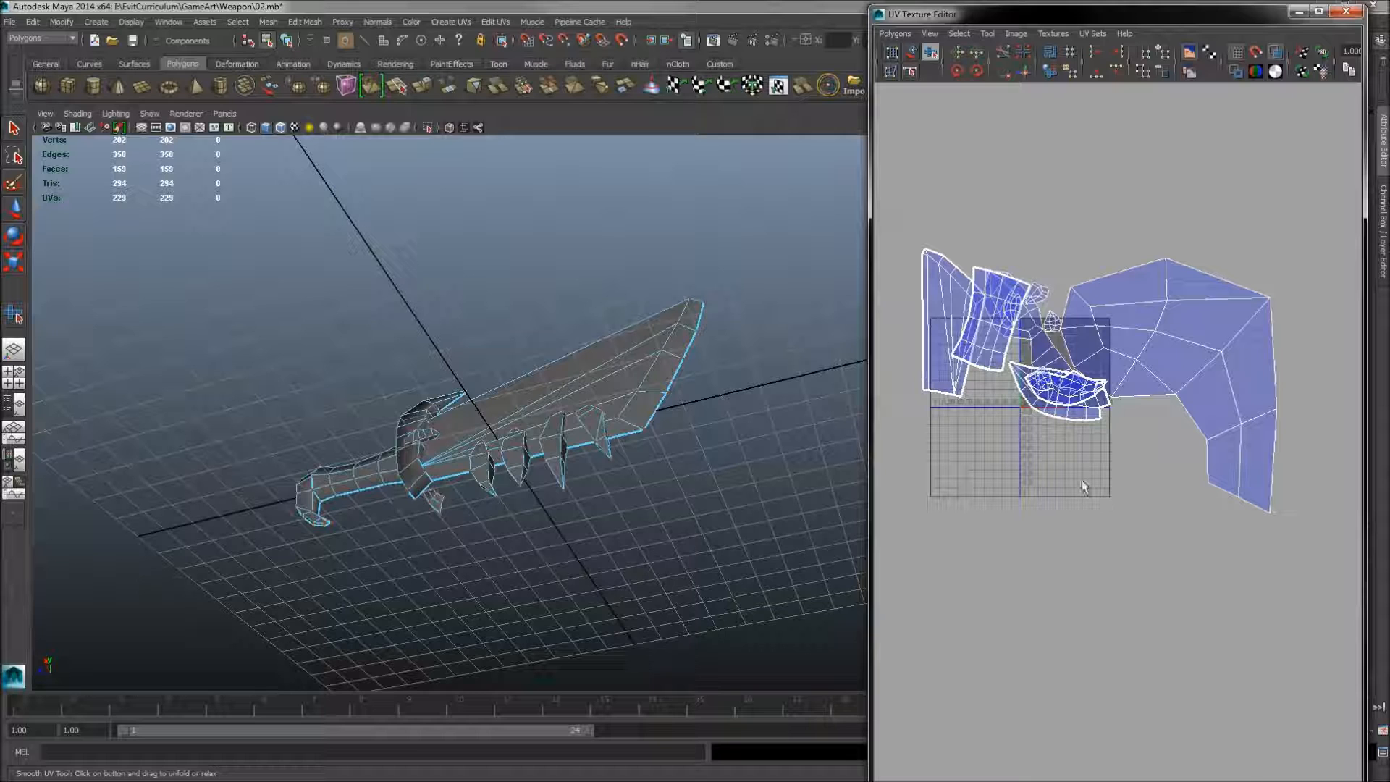
left_click_drag(897, 197, 1351, 594)
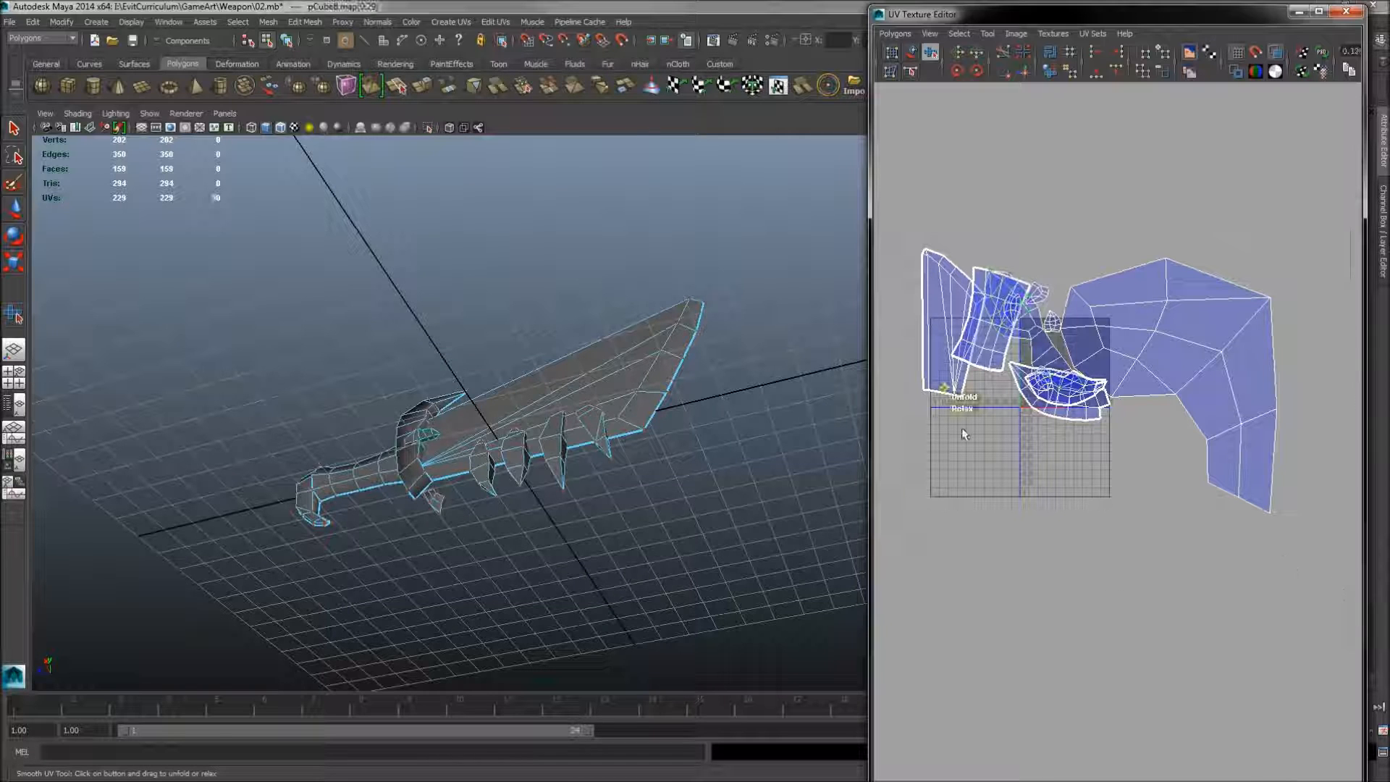
key("q")
left_click_drag(903, 229, 1321, 575)
Step: Lay out the selected UVs across multiple objects without overlap, using free rotation and the 1024 Map spacing preset
right_click_drag(975, 225, 944, 229, "shift")
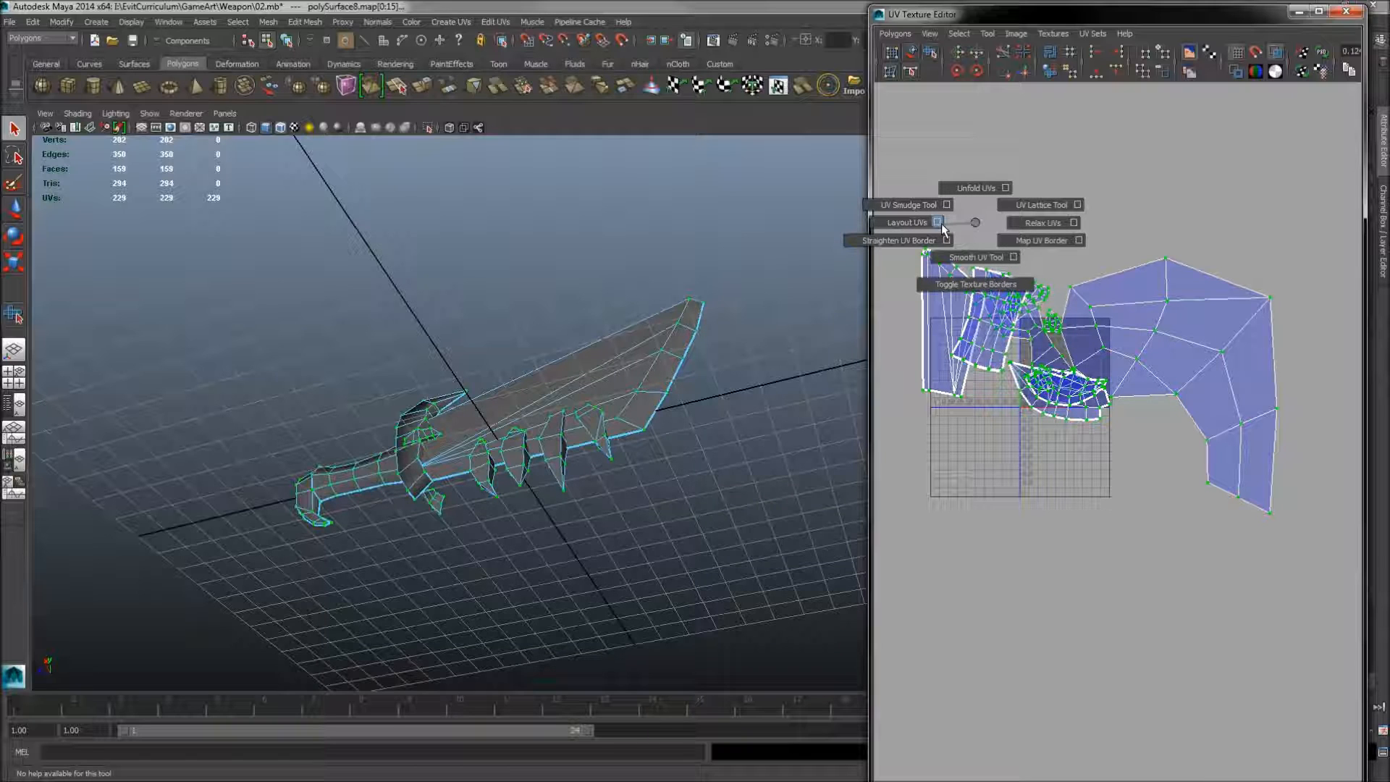
right_click_drag(943, 229, 941, 229, "shift")
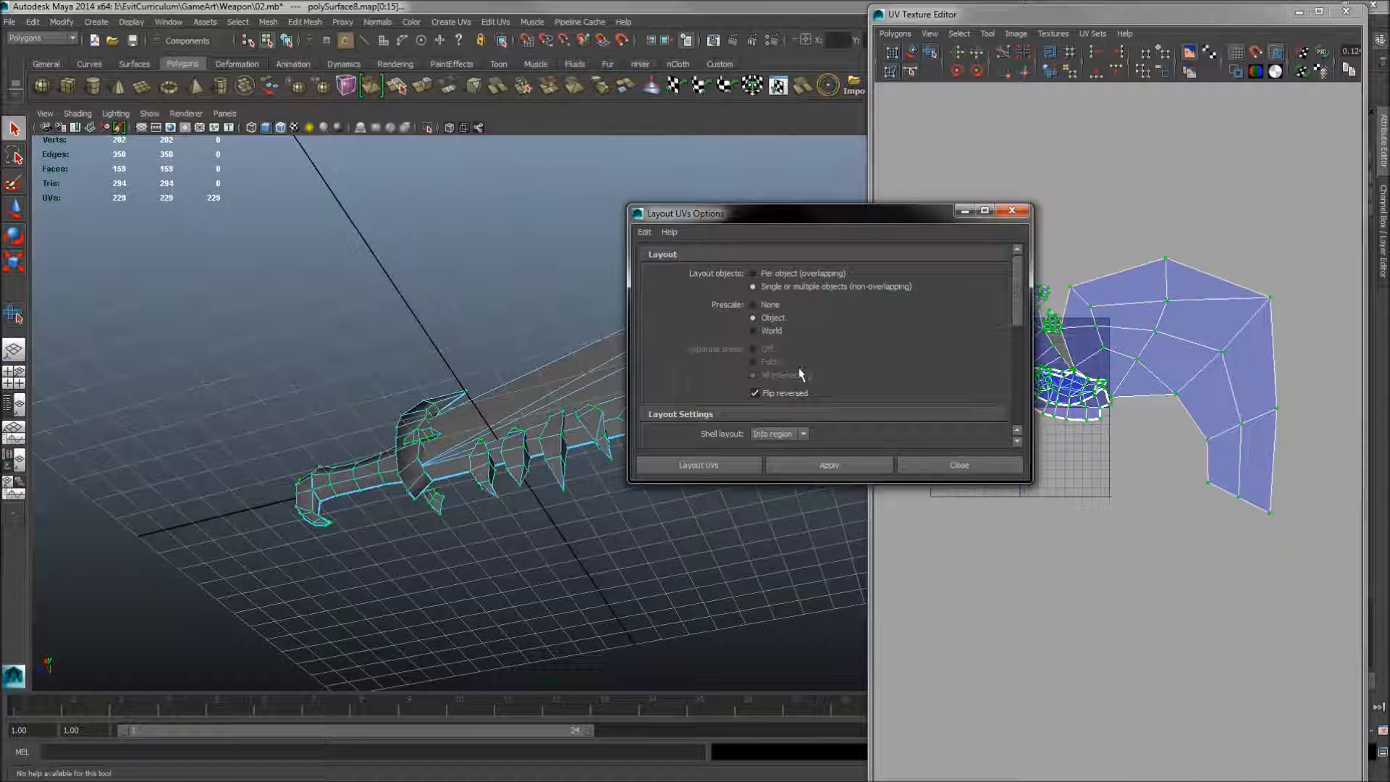
scroll(795, 345, "down", 3)
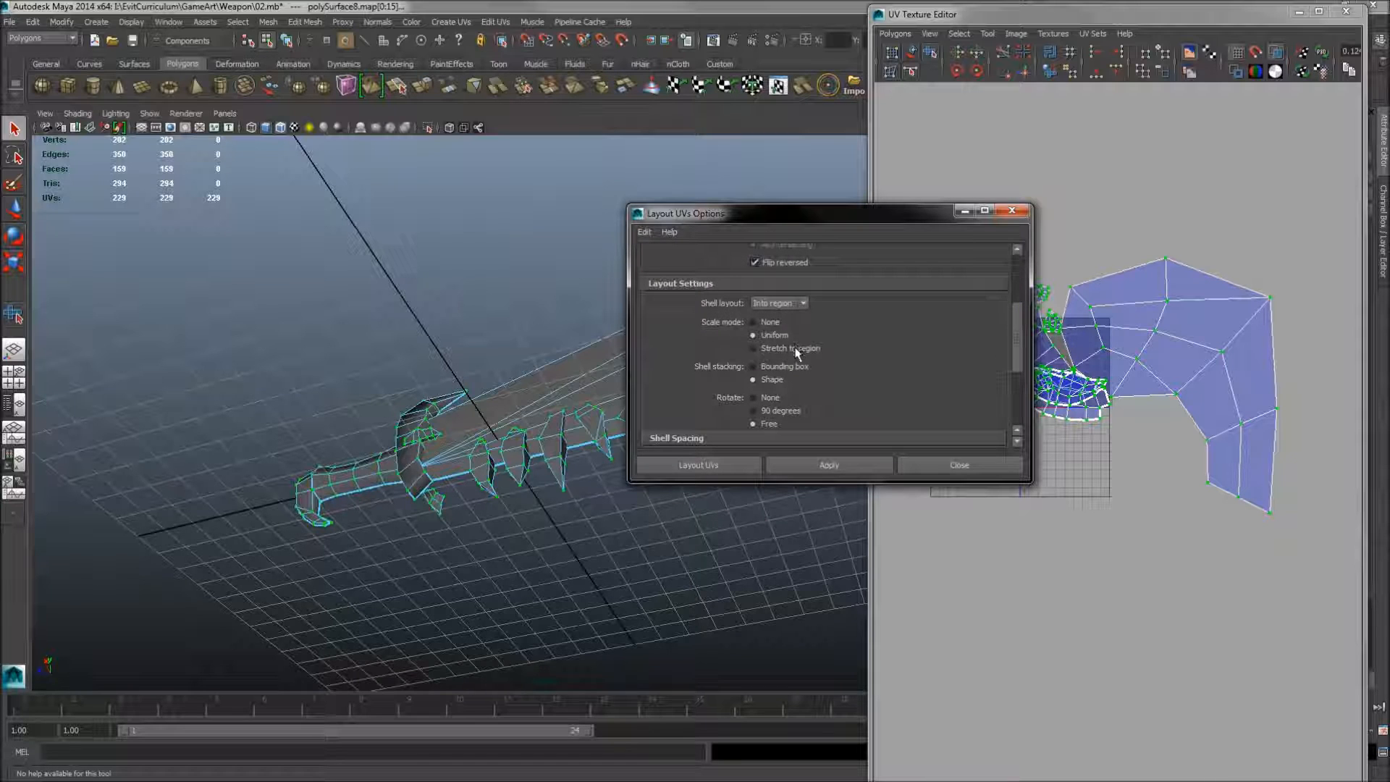
scroll(846, 360, "down", 1)
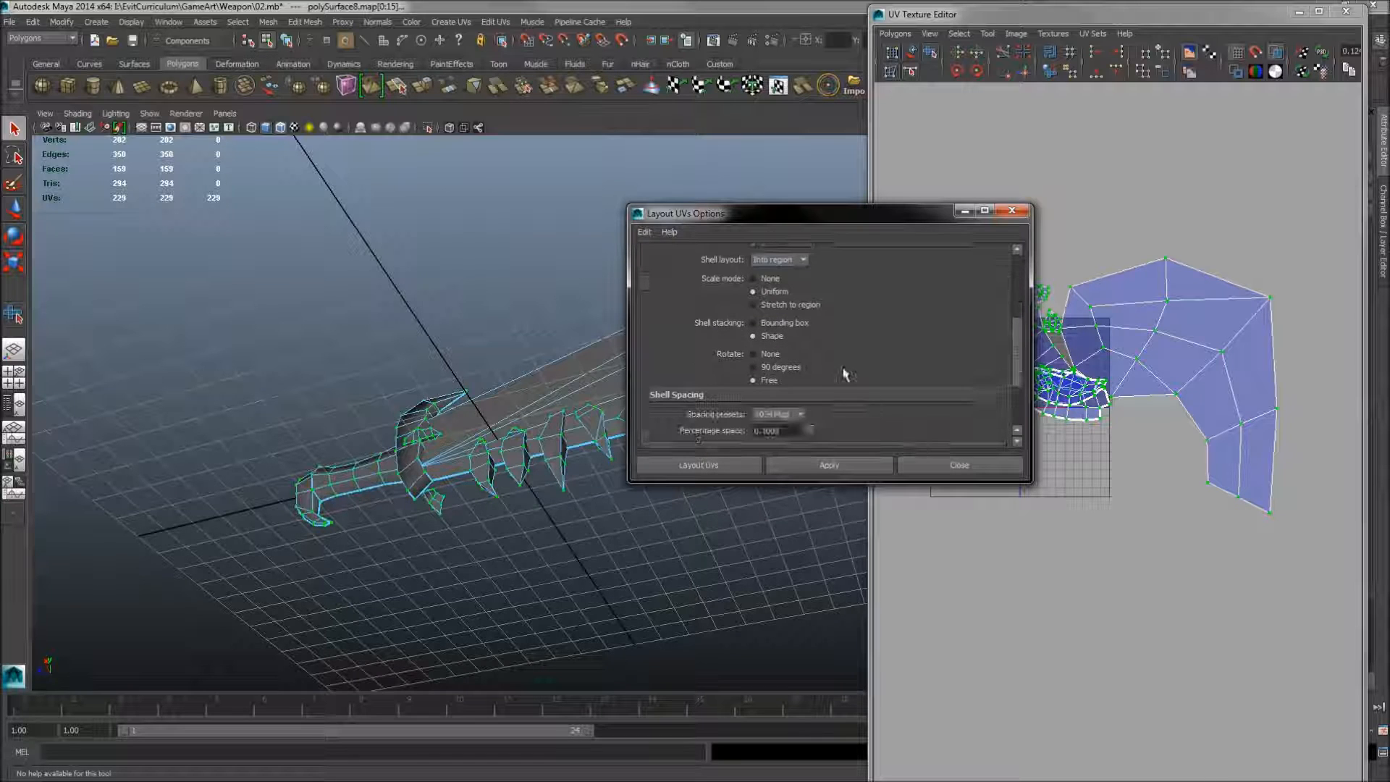
left_click(769, 366)
left_click(775, 383)
left_click(807, 460)
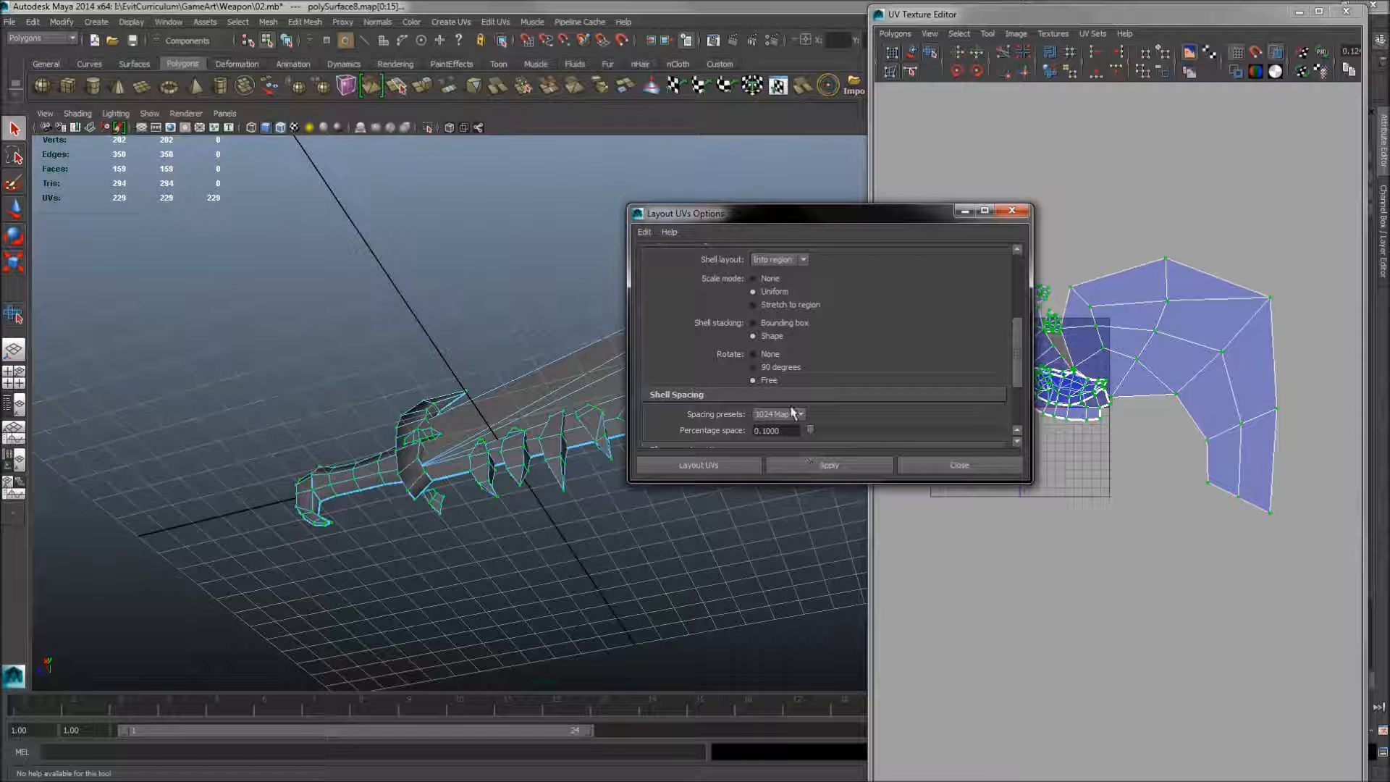
left_click(853, 468)
left_click(1012, 211)
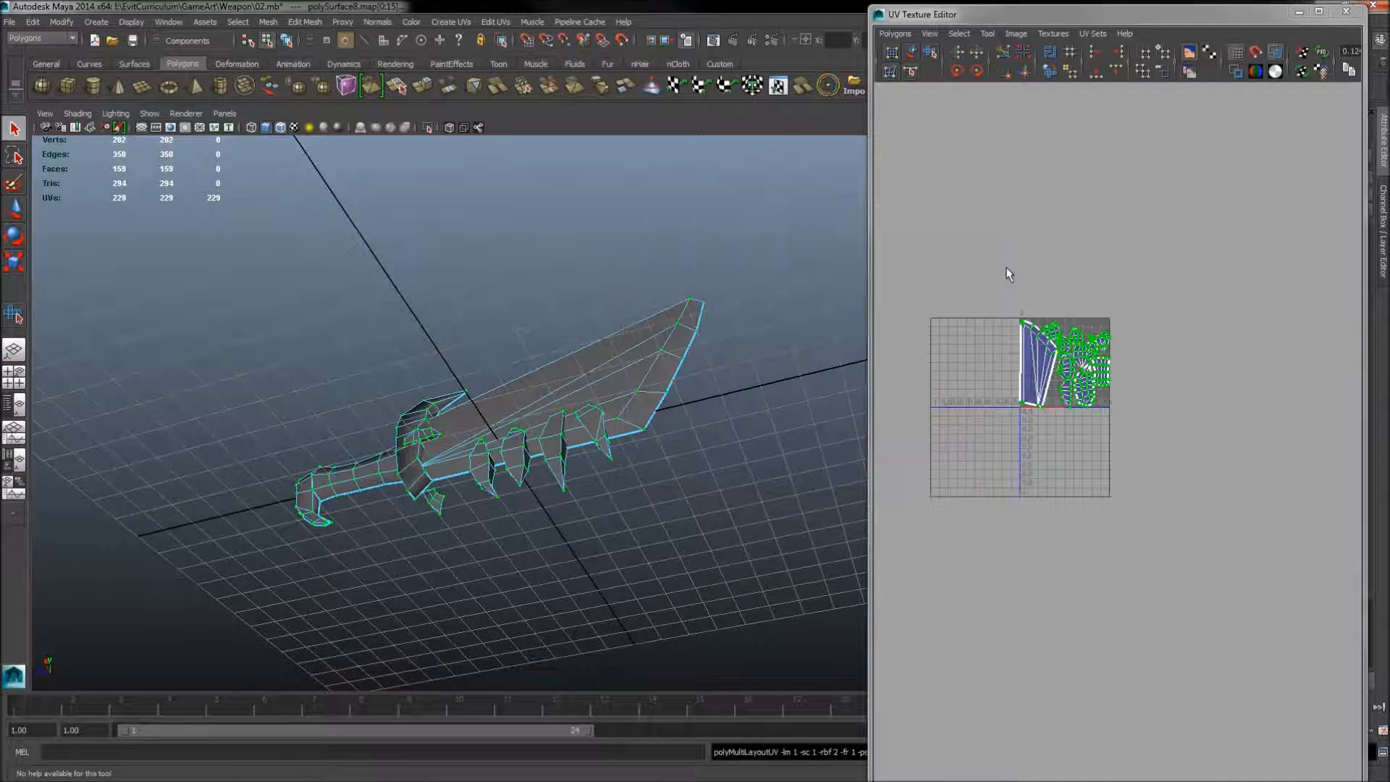
key("f")
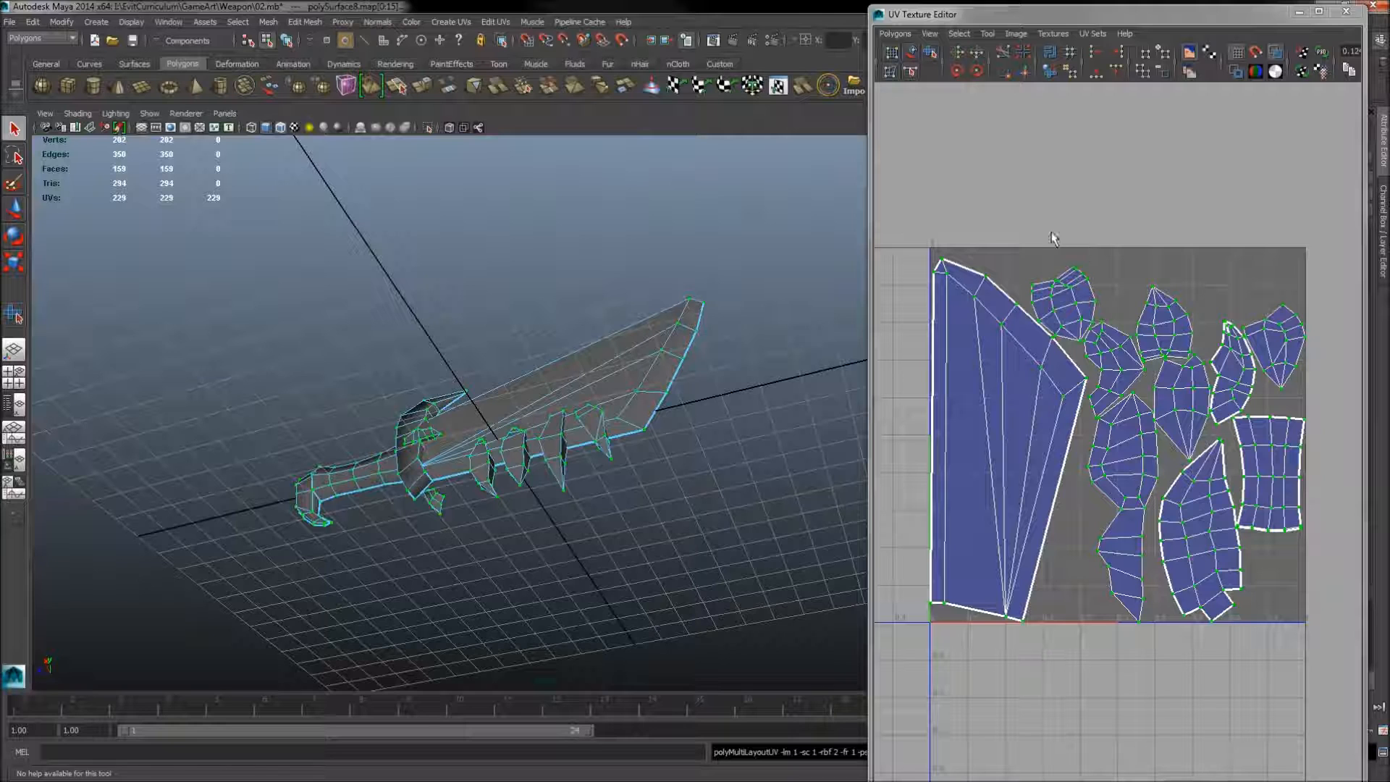
Step: Rotate the whole UV layout clockwise by 90 degrees and move it inside the 0 to 1 texture square
left_click(977, 74)
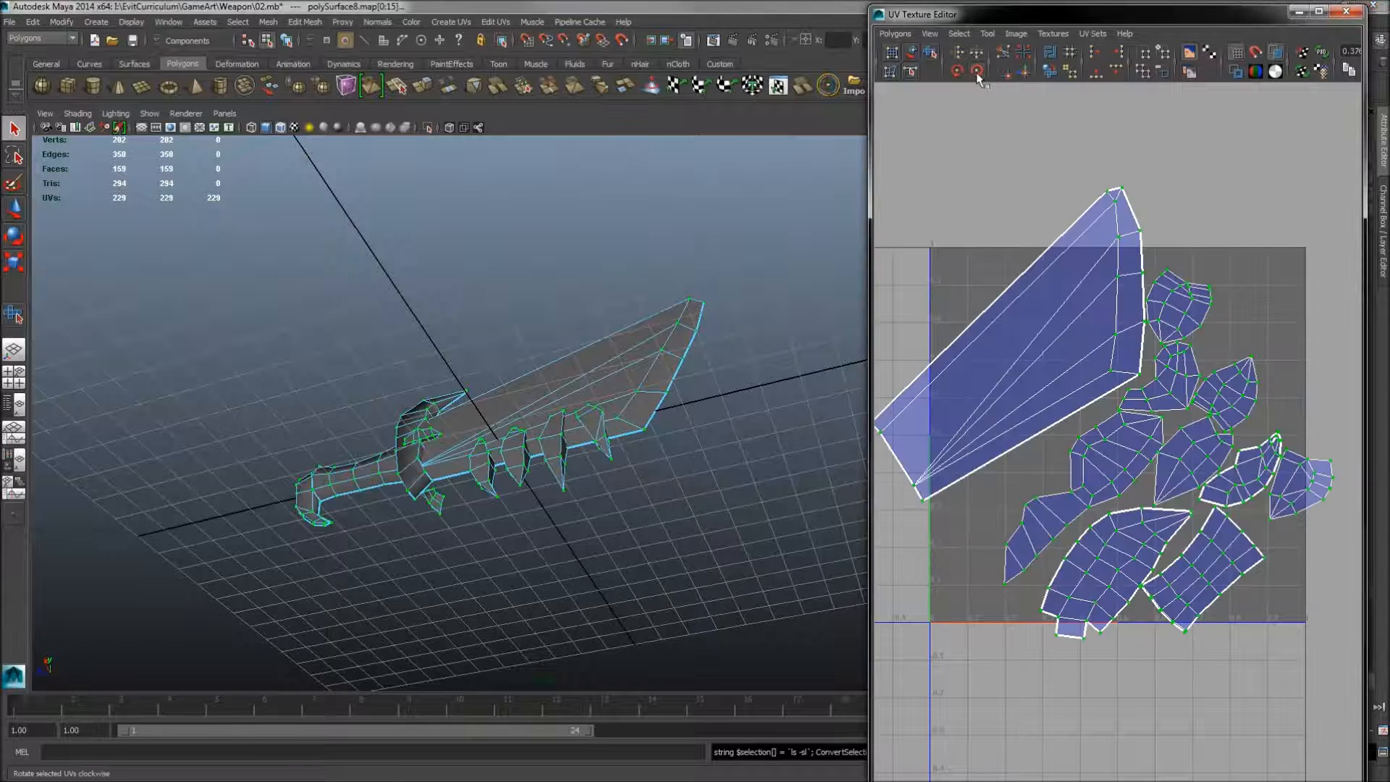
left_click(977, 74)
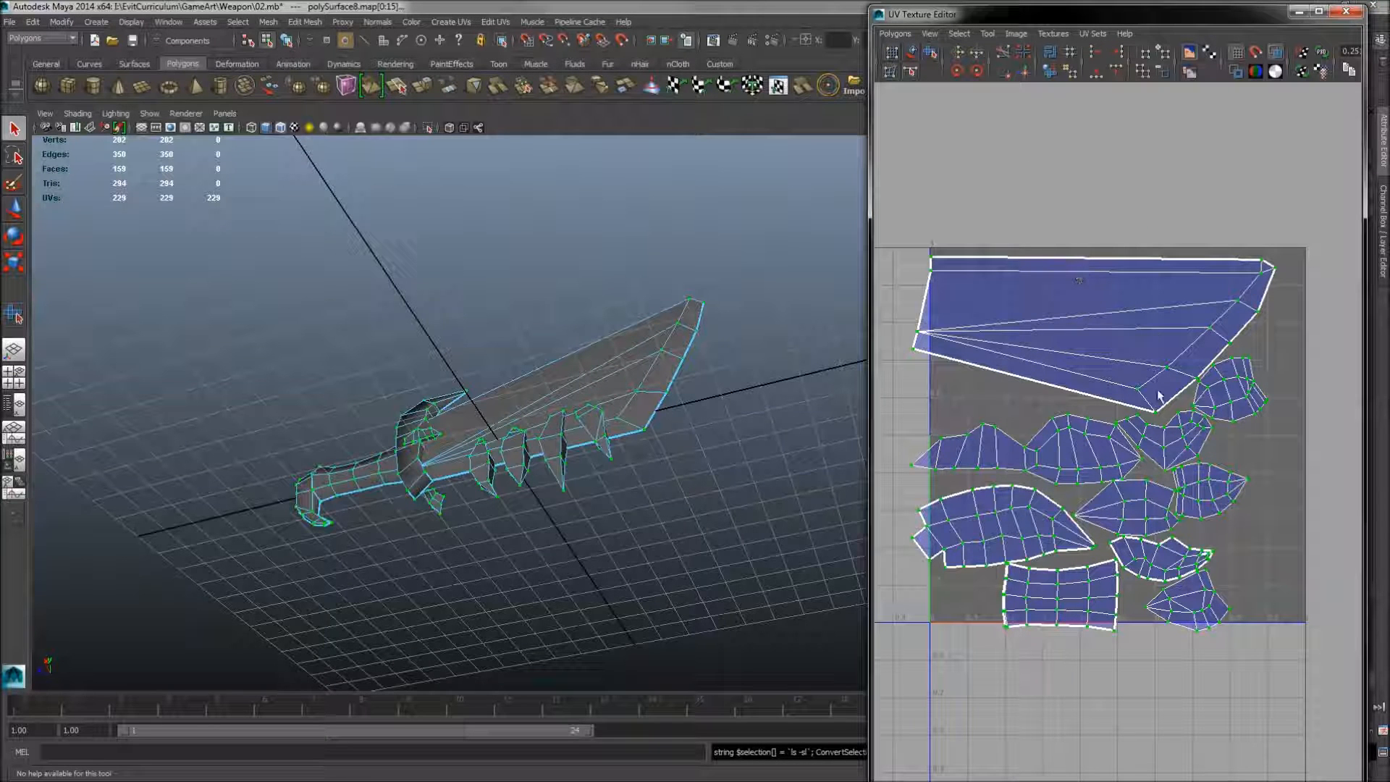
middle_click_drag(1153, 301, 1148, 247, "alt")
key("w")
left_click_drag(1189, 391, 1214, 386)
left_click_drag(1119, 293, 1119, 286)
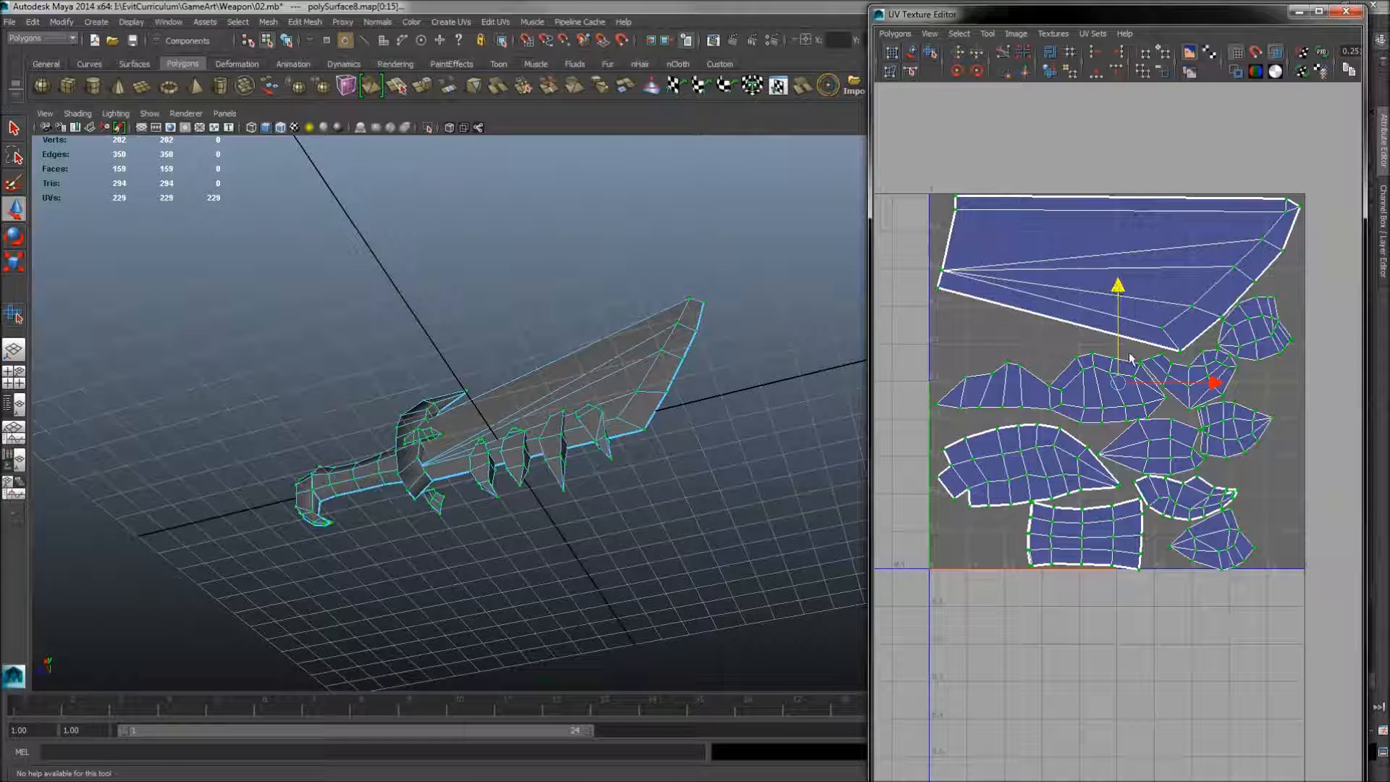
Step: Select the complete guard and handle UV shells and nudge them slightly up and to the left within the layout
middle_click_drag(1181, 499, 1144, 379, "alt")
right_click_drag(1130, 375, 1211, 395, "alt")
middle_click_drag(1006, 372, 1091, 370, "alt")
right_click_drag(1091, 371, 1221, 391, "alt")
left_click_drag(1000, 330, 1033, 353)
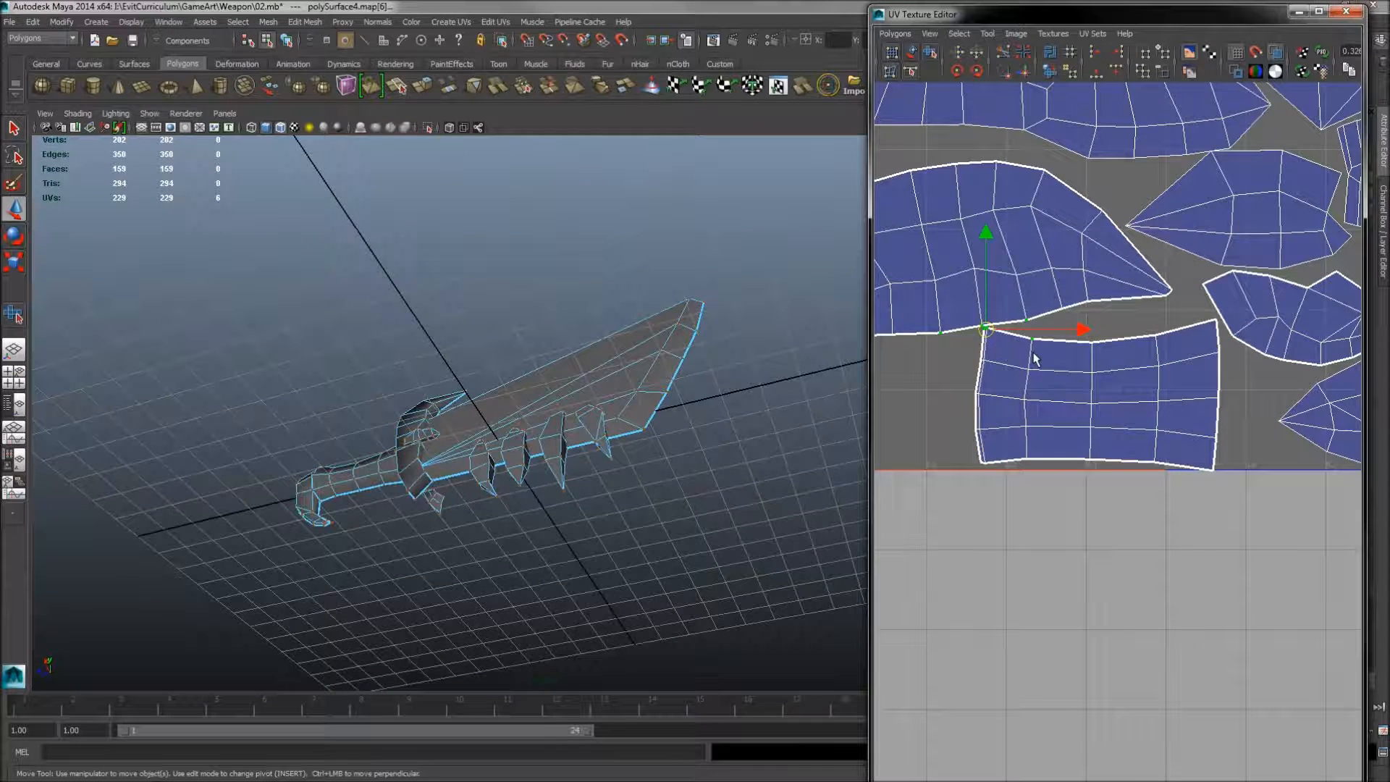
right_click_drag(1073, 340, 950, 320, "ctrl")
left_click_drag(1004, 314, 992, 303)
middle_click_drag(991, 303, 1115, 320, "alt")
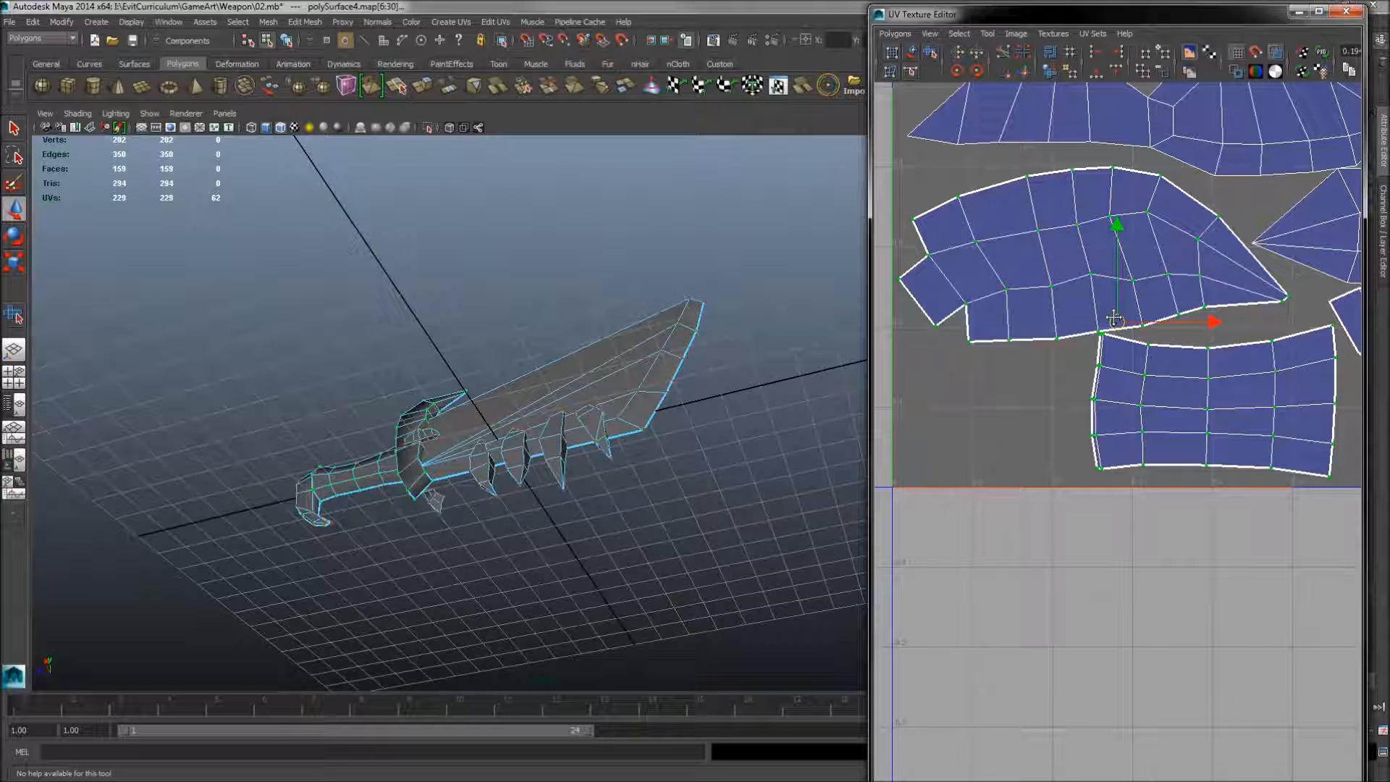
Step: Examine the spacing between the UV shells and their fit within the texture square
right_click_drag(1119, 301, 1070, 359, "alt")
middle_click_drag(1071, 359, 982, 499, "alt")
right_click_drag(982, 500, 1105, 313, "alt")
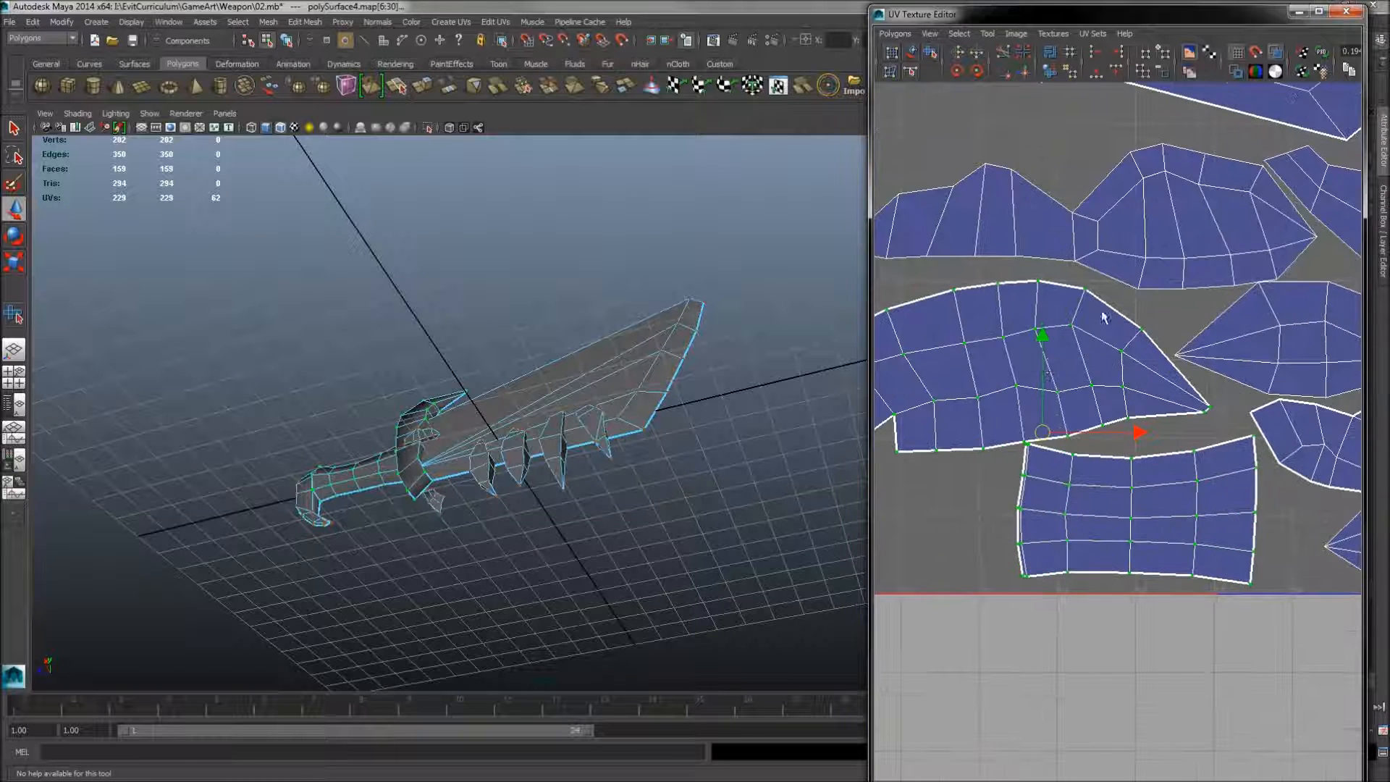
middle_click_drag(1164, 295, 1098, 370, "alt")
right_click_drag(1099, 371, 989, 318, "alt")
middle_click_drag(1118, 315, 1005, 478, "alt")
middle_click_drag(1089, 351, 1216, 356, "alt")
middle_click_drag(1184, 325, 1143, 230, "alt")
mouse_move(1142, 230)
right_mouse_down("alt")
mouse_move(1051, 273)
mouse_move(1008, 327)
right_mouse_up("alt")
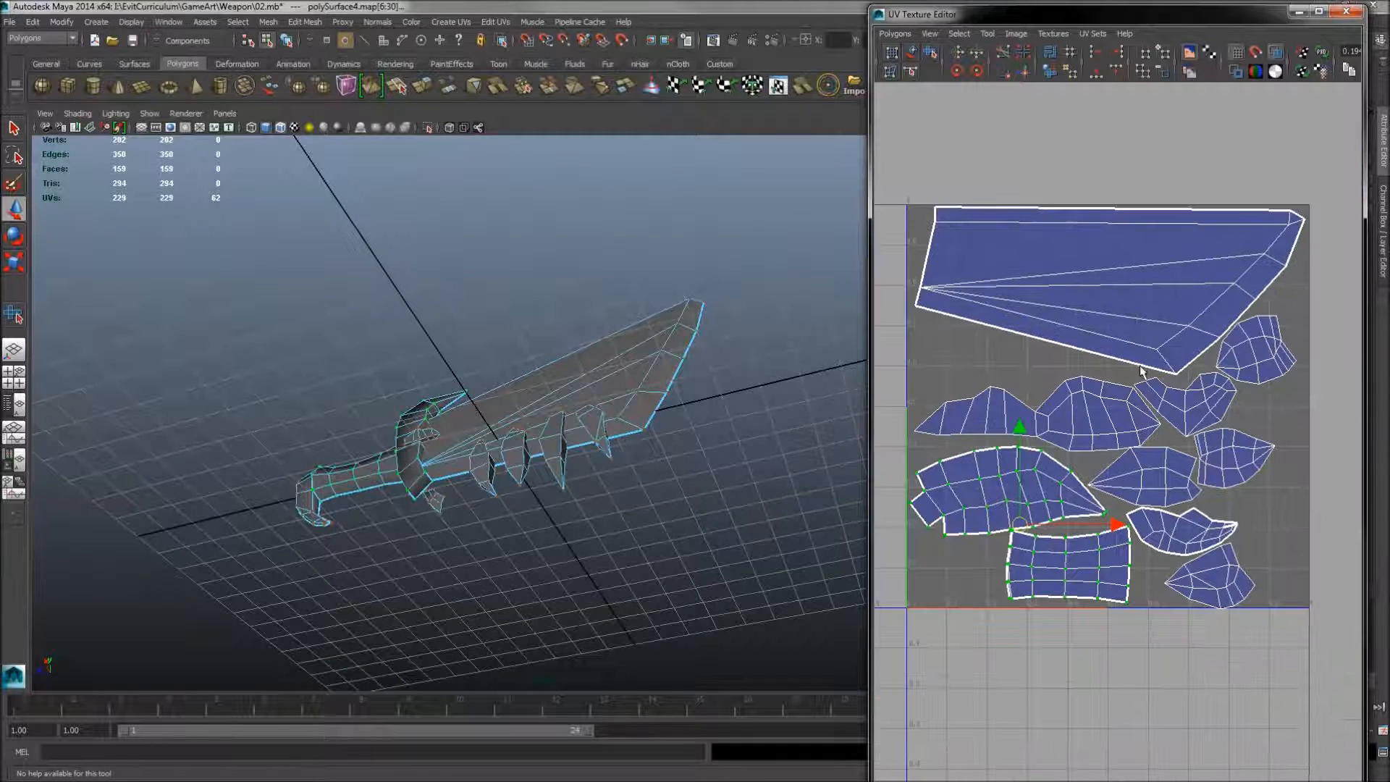
middle_click_drag(1176, 472, 1172, 407, "alt")
right_click_drag(1100, 380, 1008, 340, "alt")
right_click_drag(1089, 356, 1221, 396, "alt")
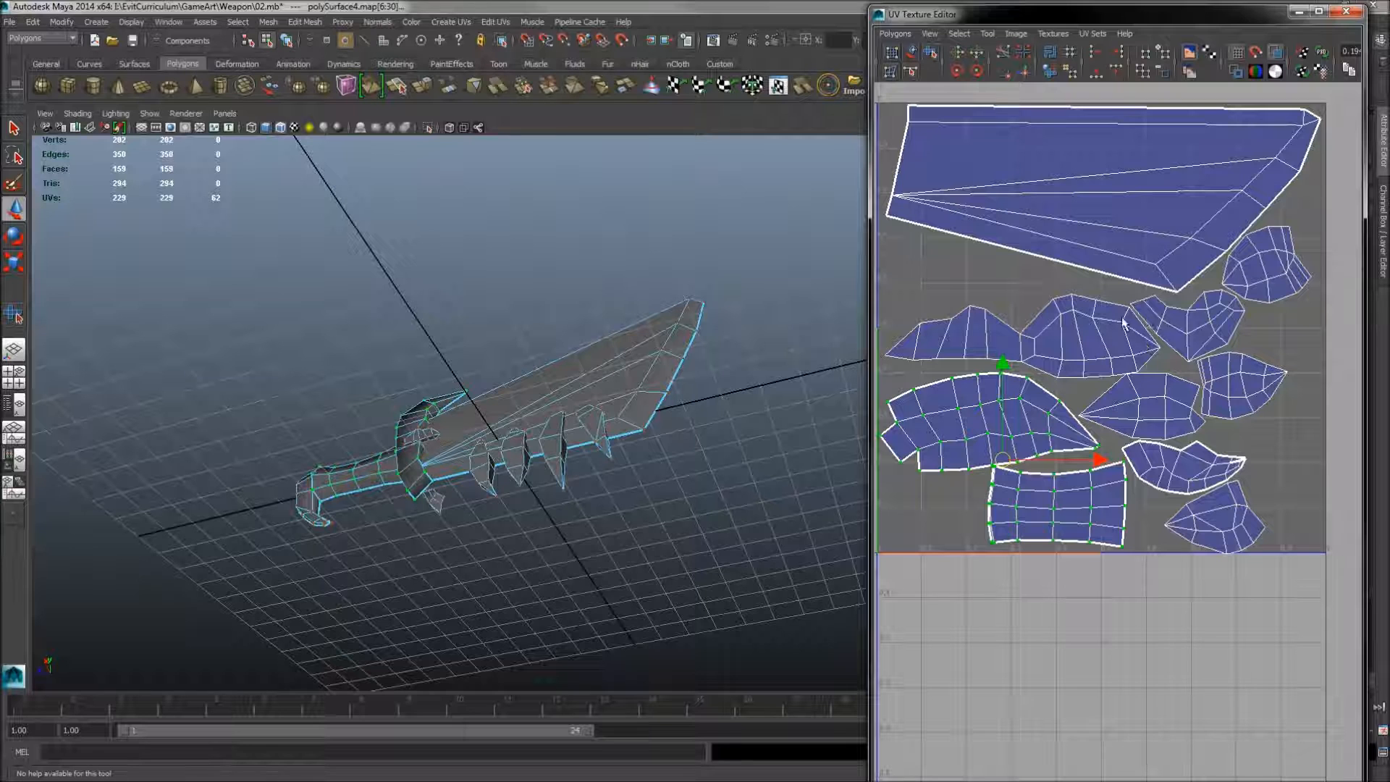
middle_click_drag(1123, 323, 1132, 430, "alt")
right_click_drag(1131, 430, 981, 281, "alt")
Step: Return to object selection and select all parts of the sword so every UV shell is shown
right_click_drag(1074, 341, 1127, 316)
left_click(1024, 323)
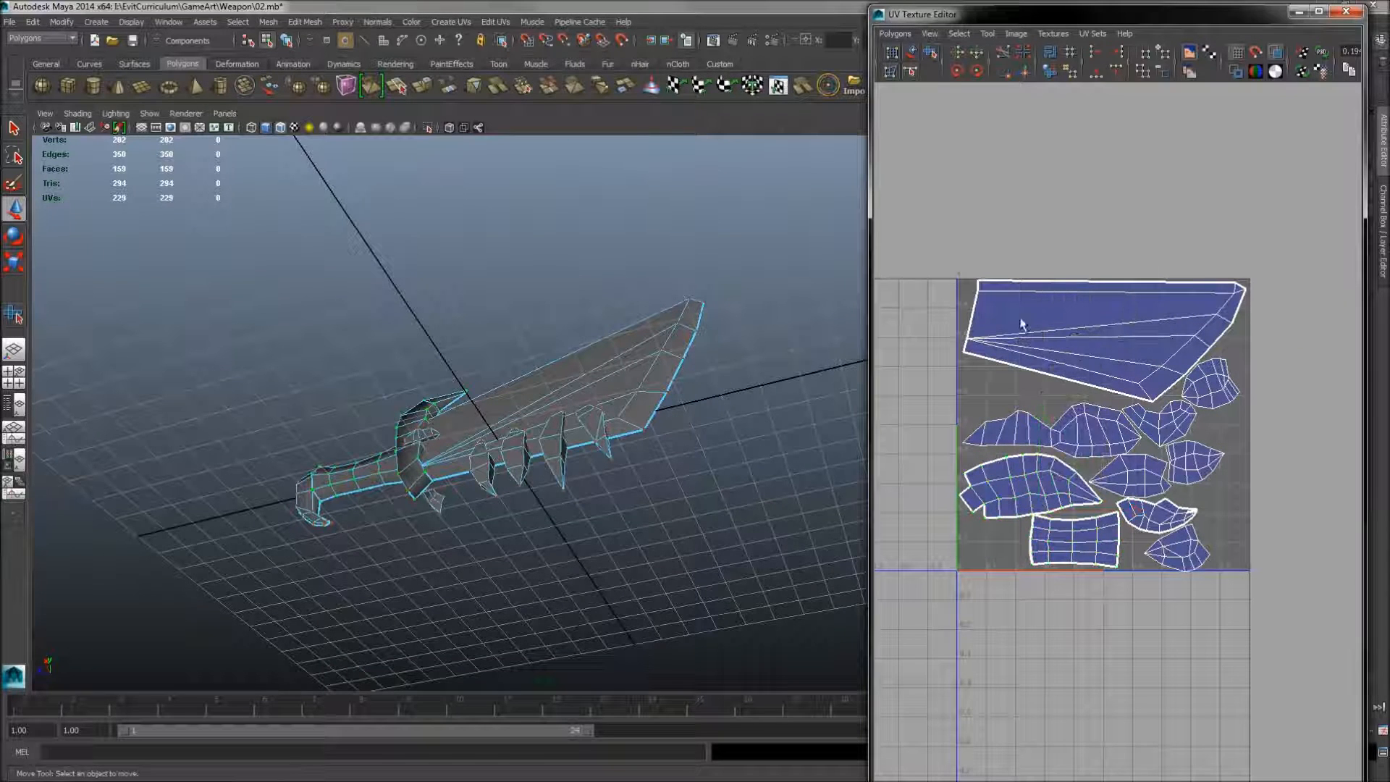
right_click_drag(536, 395, 595, 375)
left_click(591, 395)
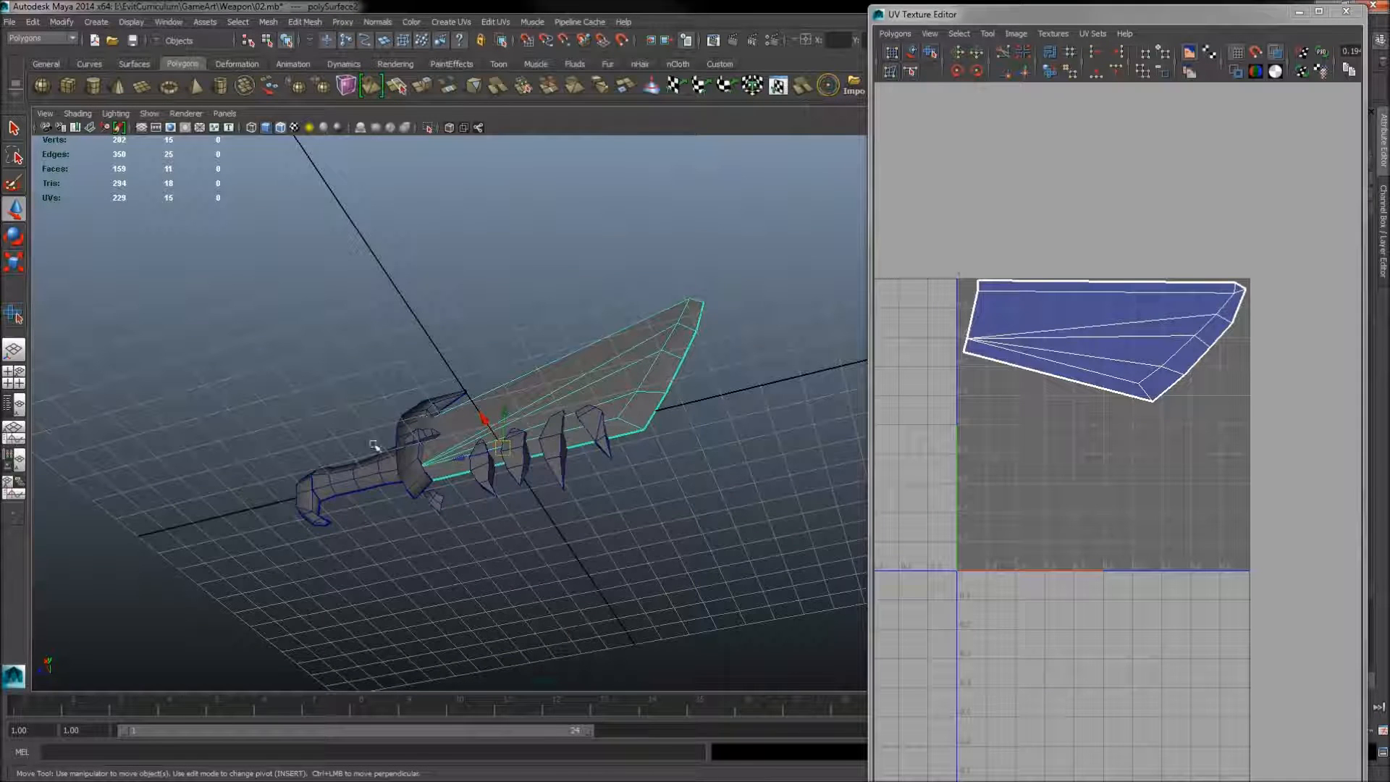
left_click_drag(375, 447, 724, 607)
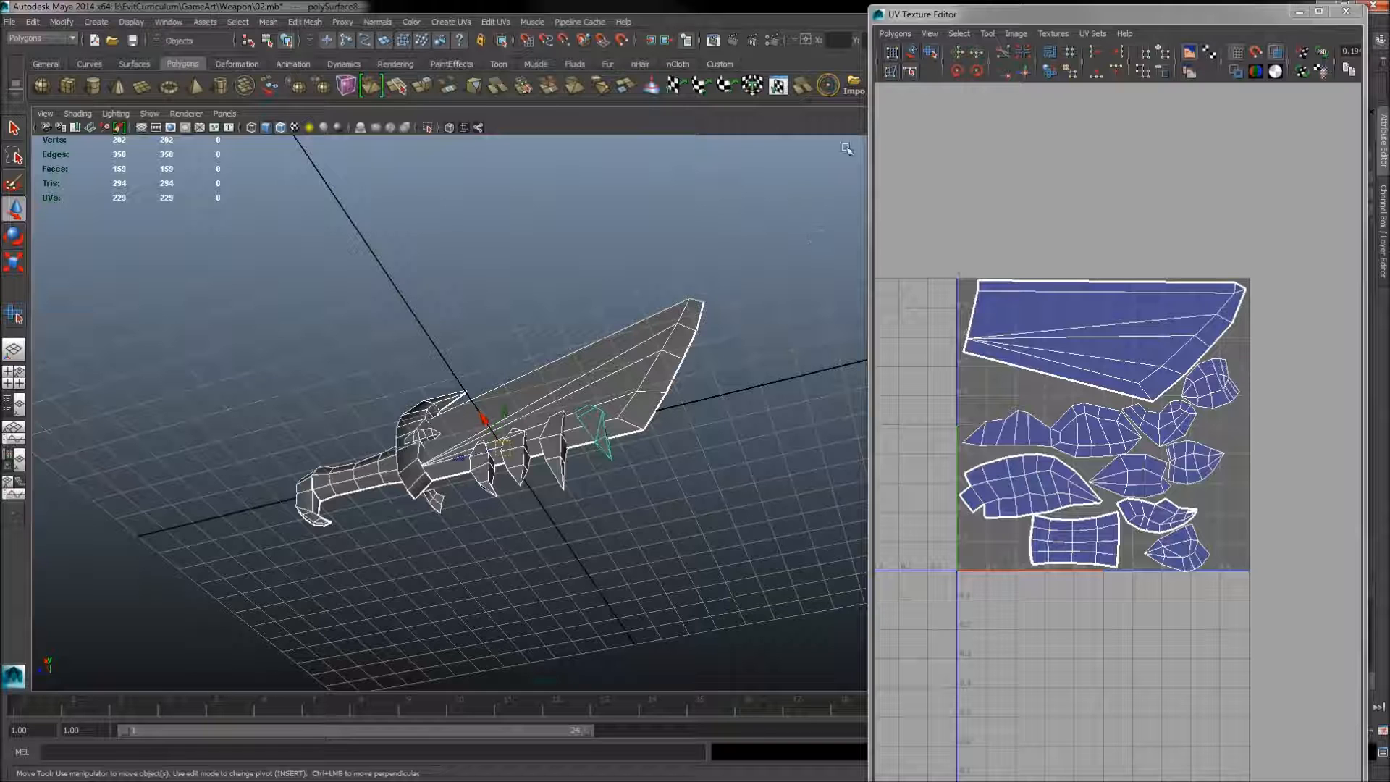
Step: Open the UV Snapshot settings and set the output file to Snap in the Weapon folder
left_click(892, 34)
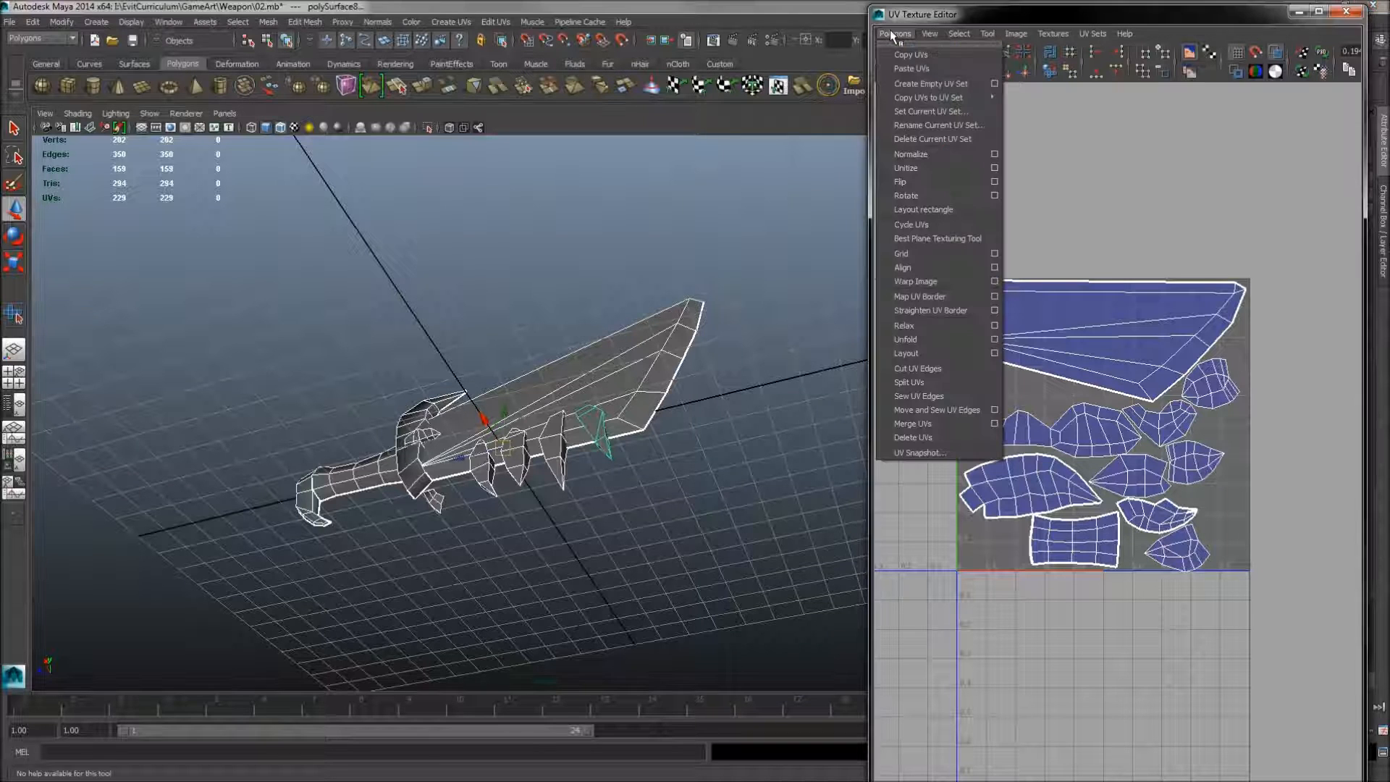
left_click(919, 453)
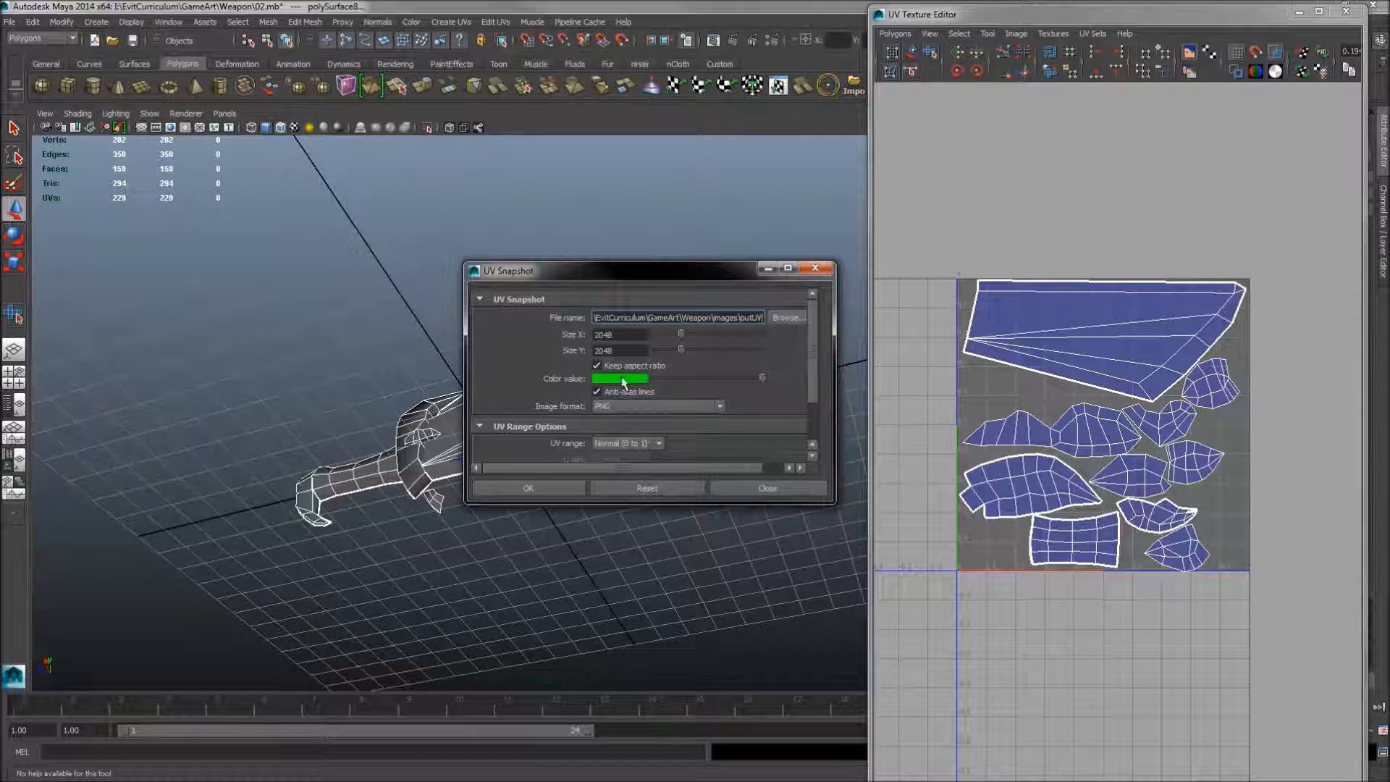
left_click(627, 335)
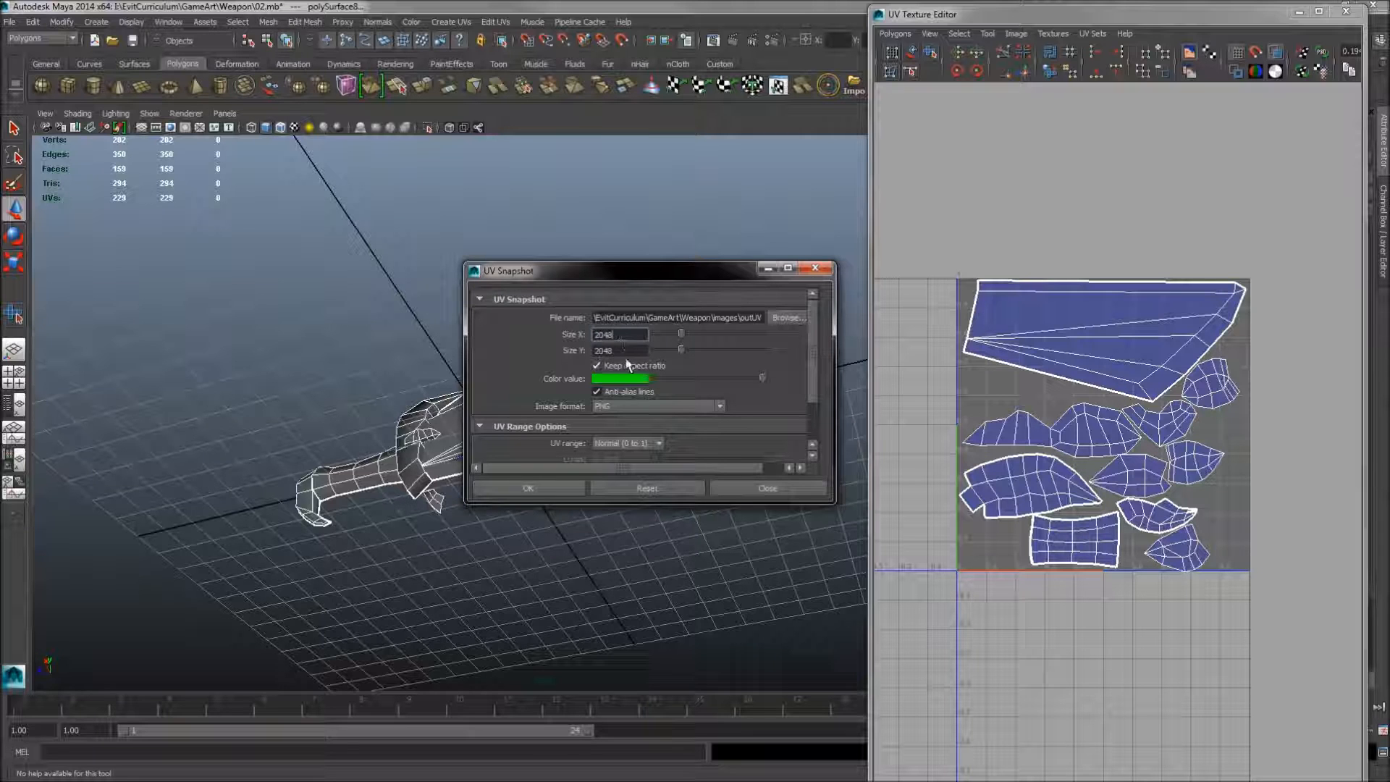
left_click(784, 318)
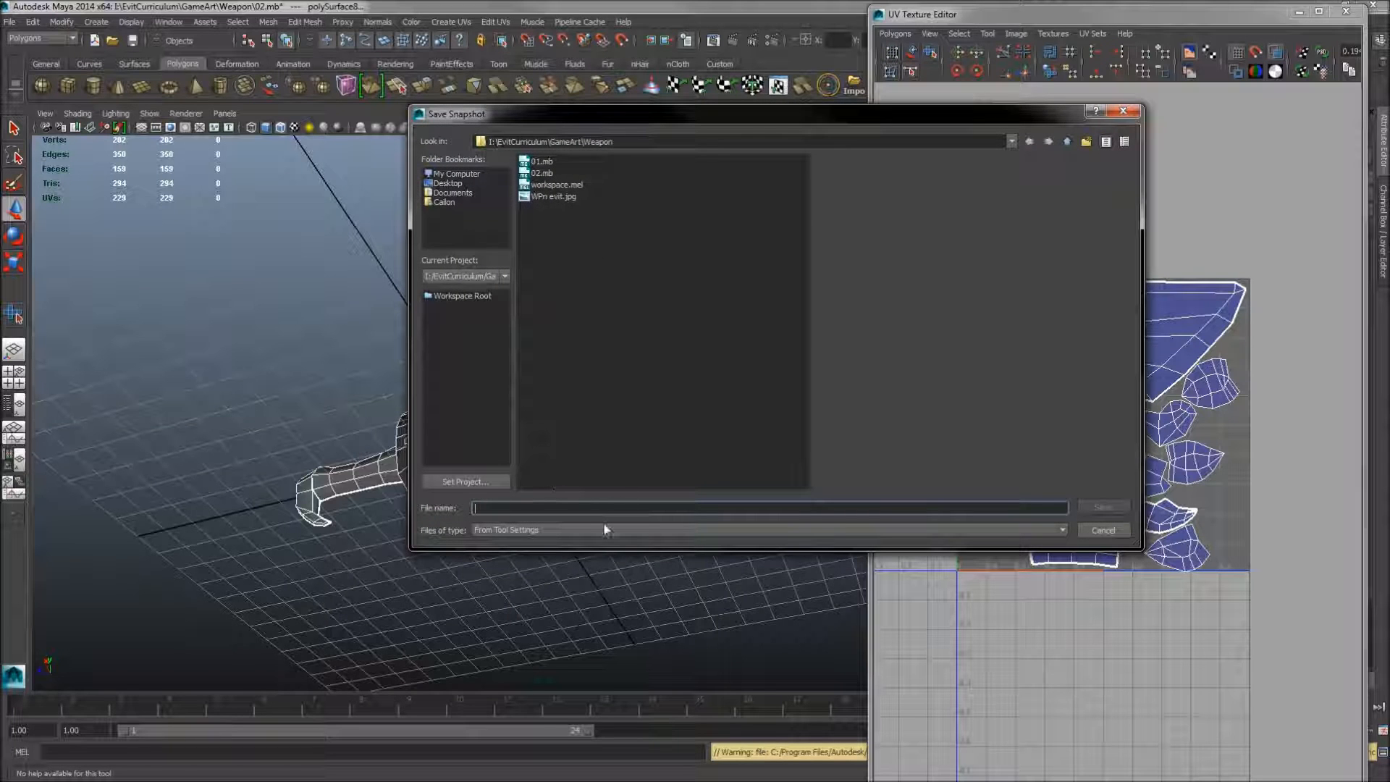
type("Snap")
left_click(1110, 507)
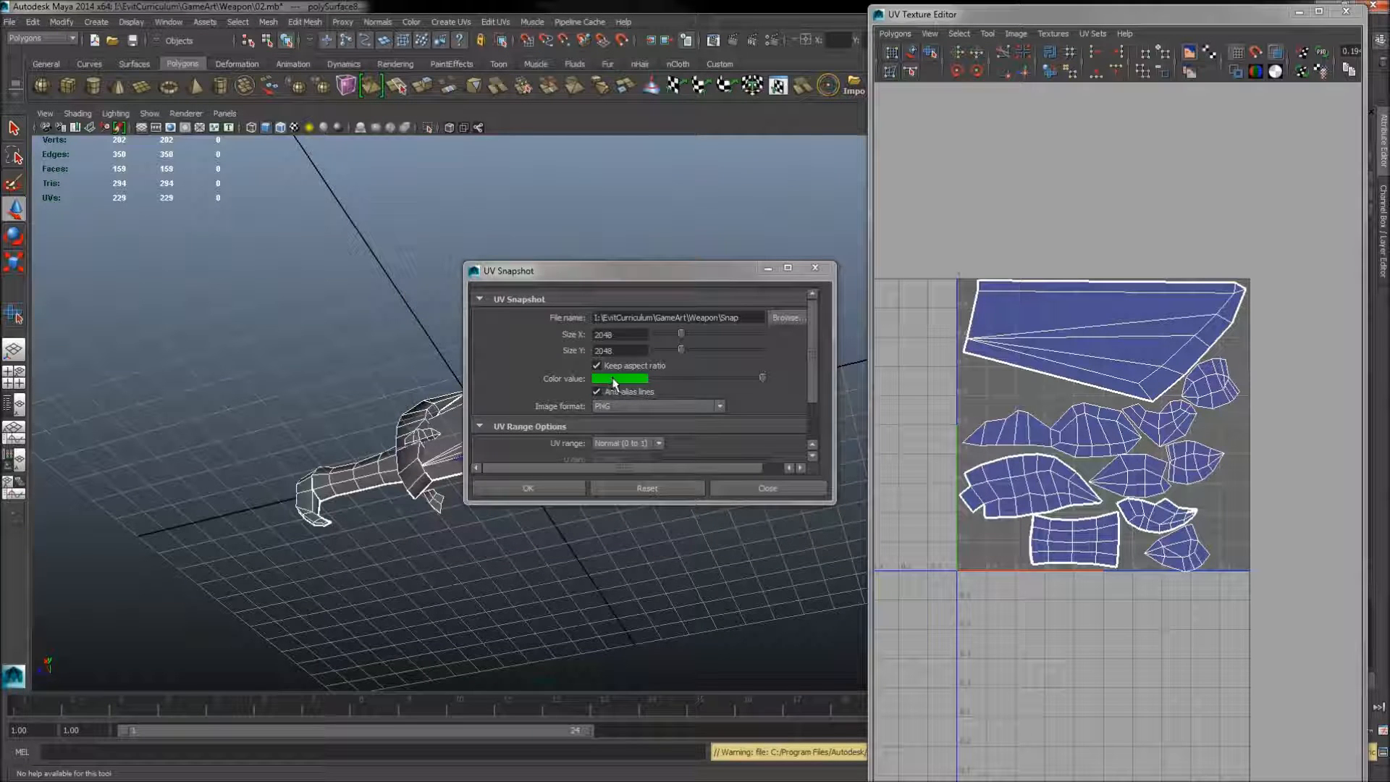
Step: Export the UV snapshot as a 2048 x 2048 PNG with the Normal (0 to 1) UV range
scroll(816, 388, "down", 3)
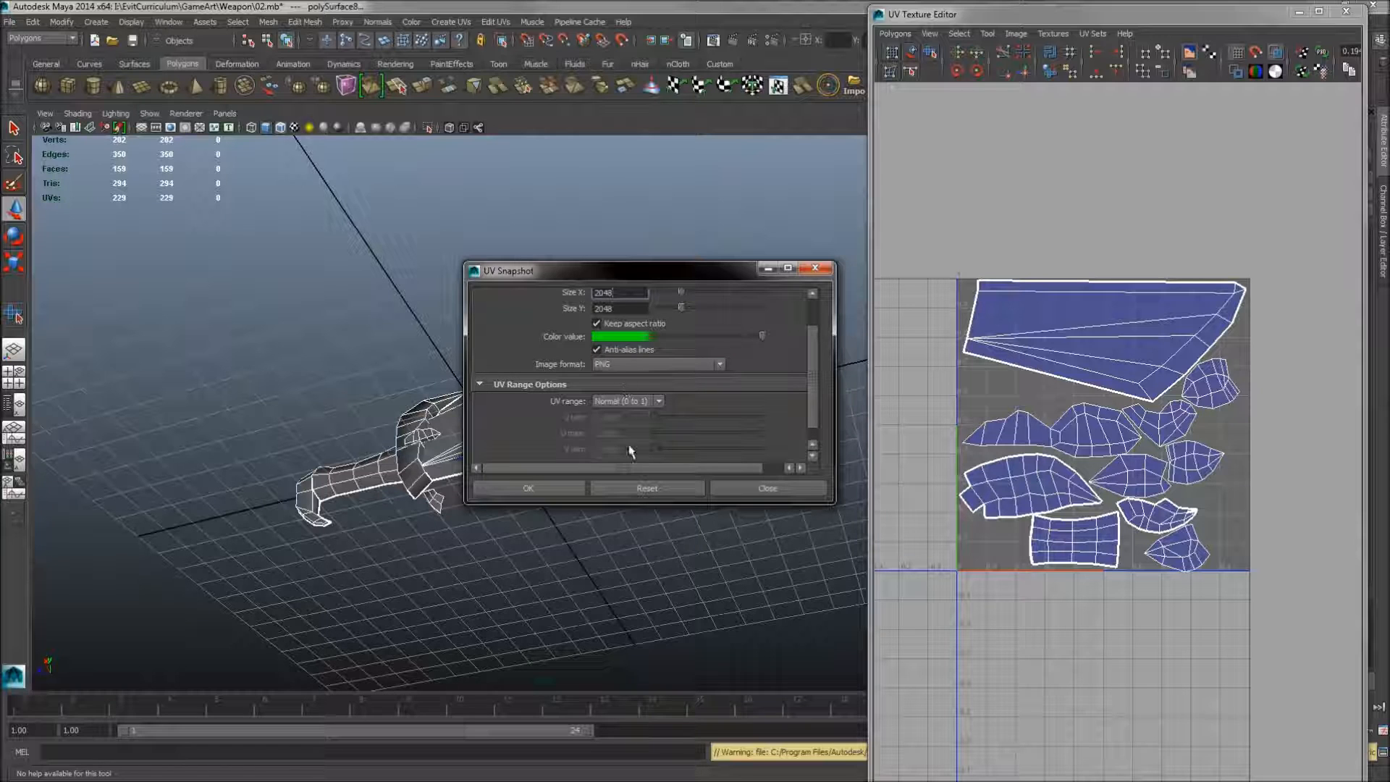
left_click(566, 490)
left_click_drag(810, 398, 790, 307)
scroll(626, 463, "down", 3)
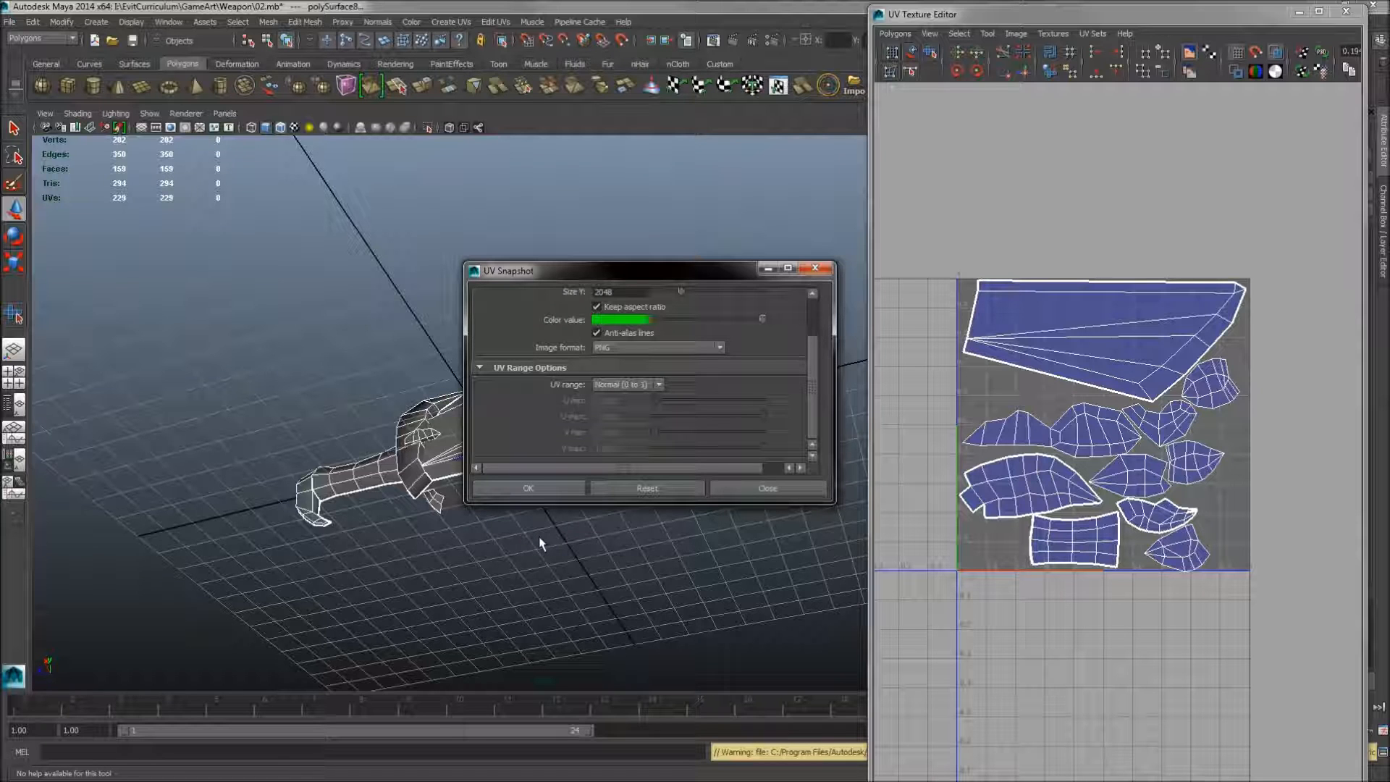
left_click(528, 488)
left_click(559, 415)
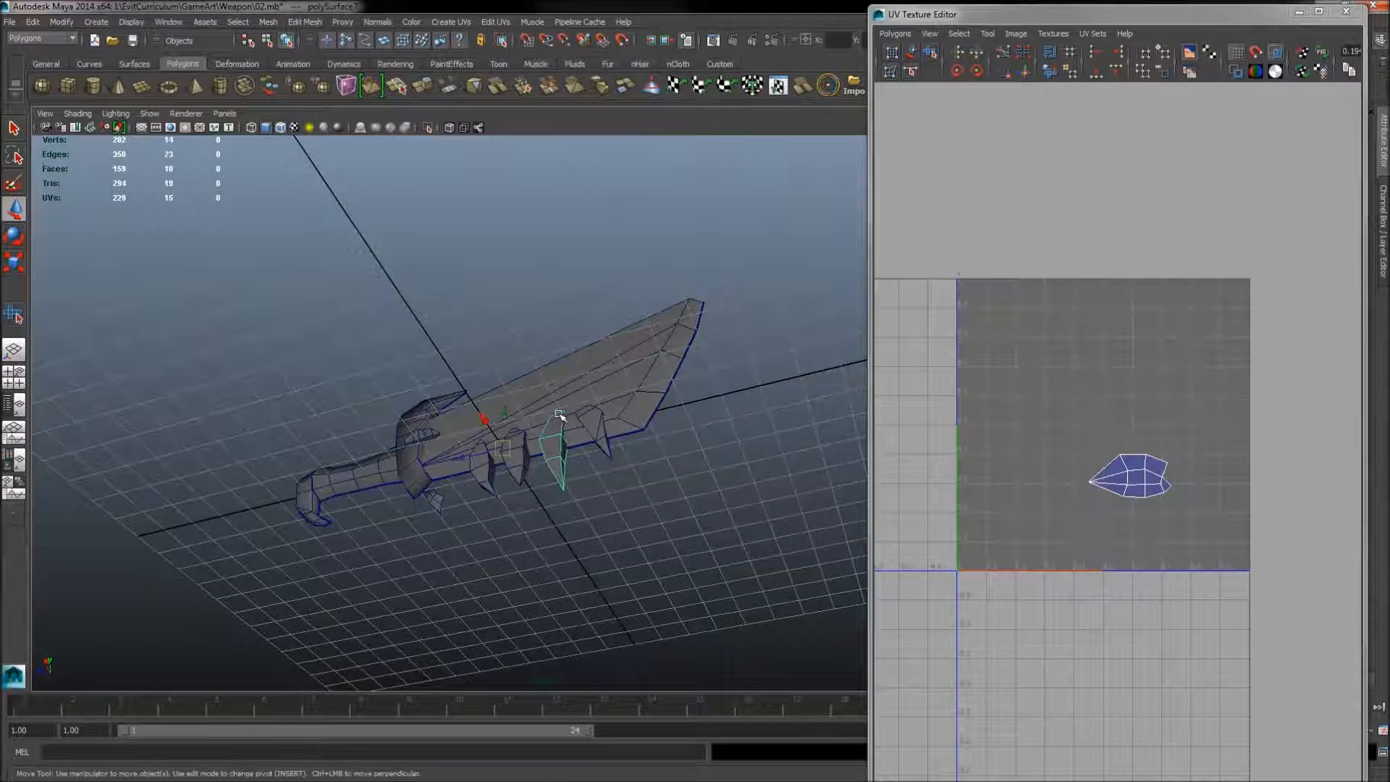
Step: Switch to Windows Explorer and check the exported Snap image in the Weapon folder
key("alt+Tab")
key("Tab")
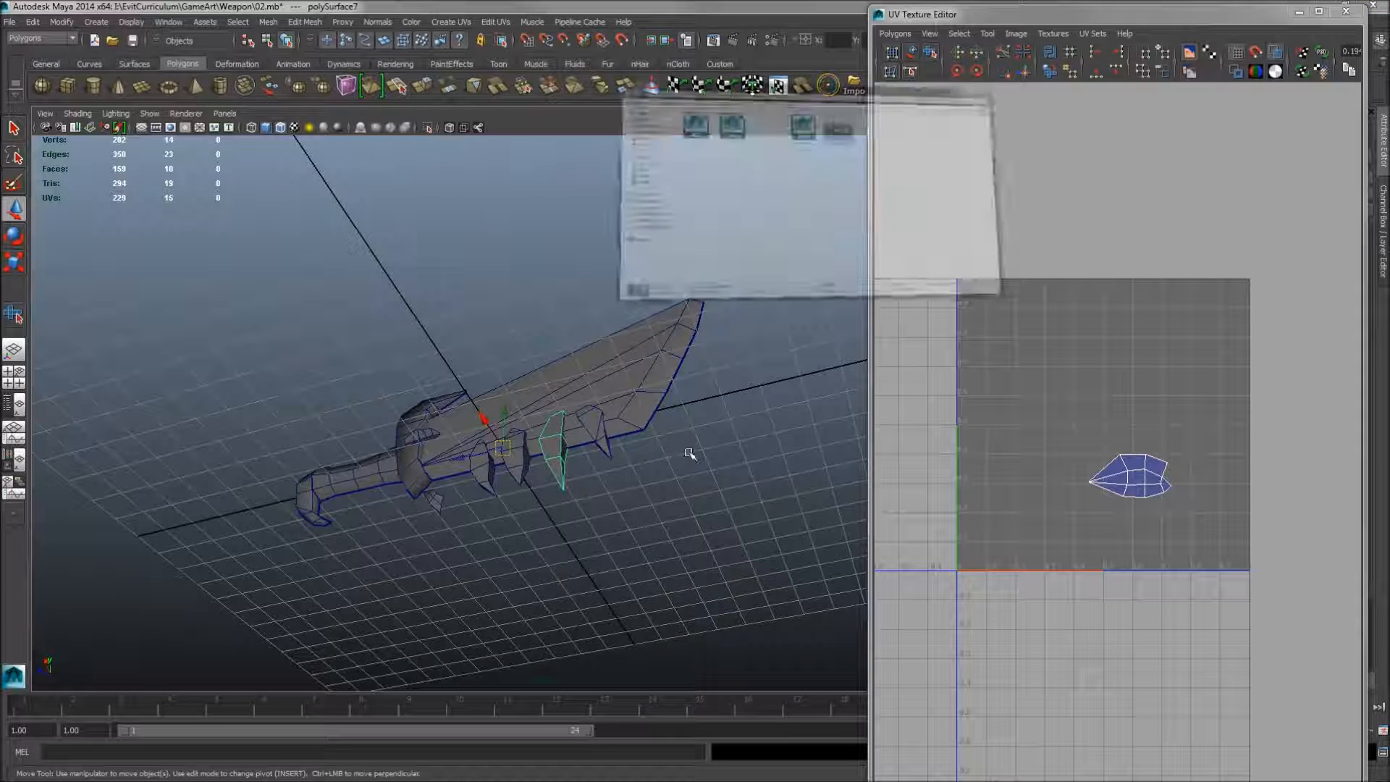
left_click_drag(1389, 206, 859, 261)
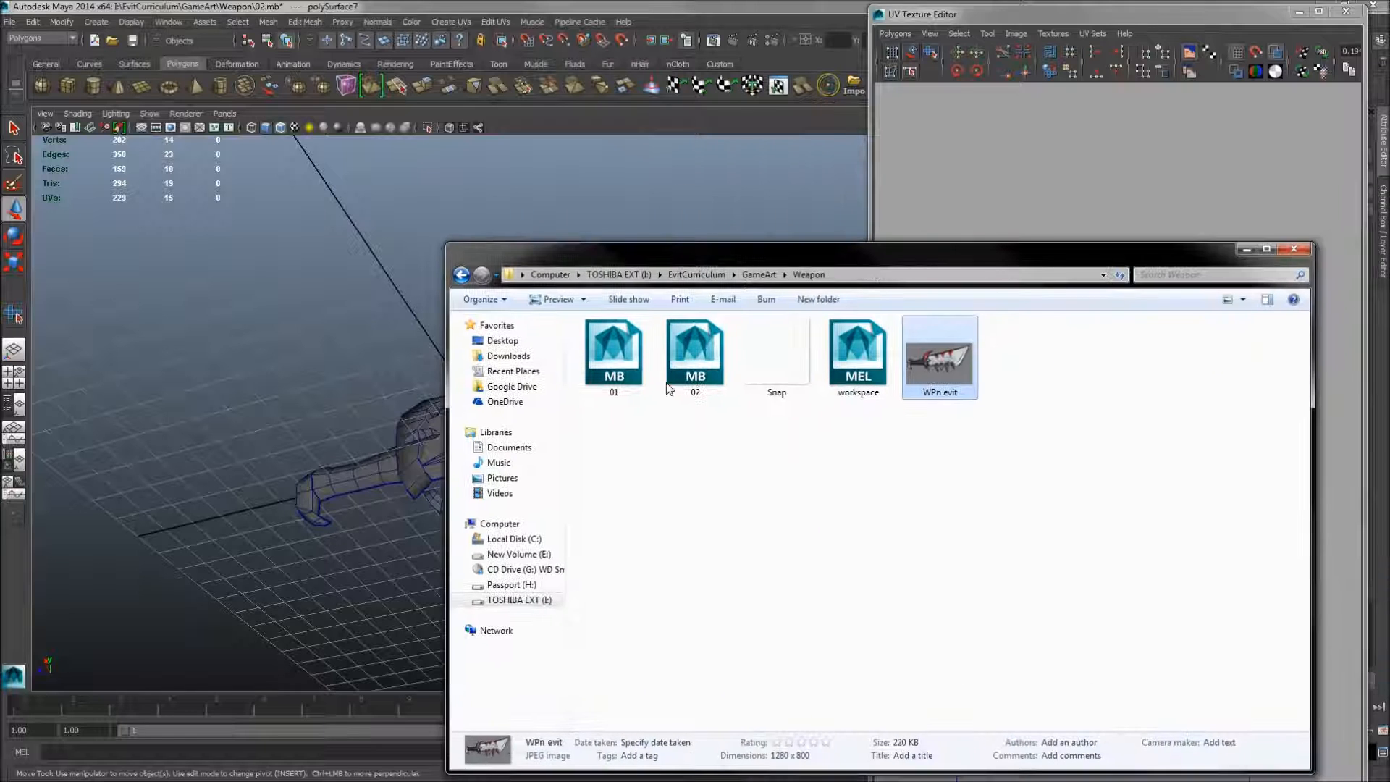
left_click(797, 427)
left_click(778, 378)
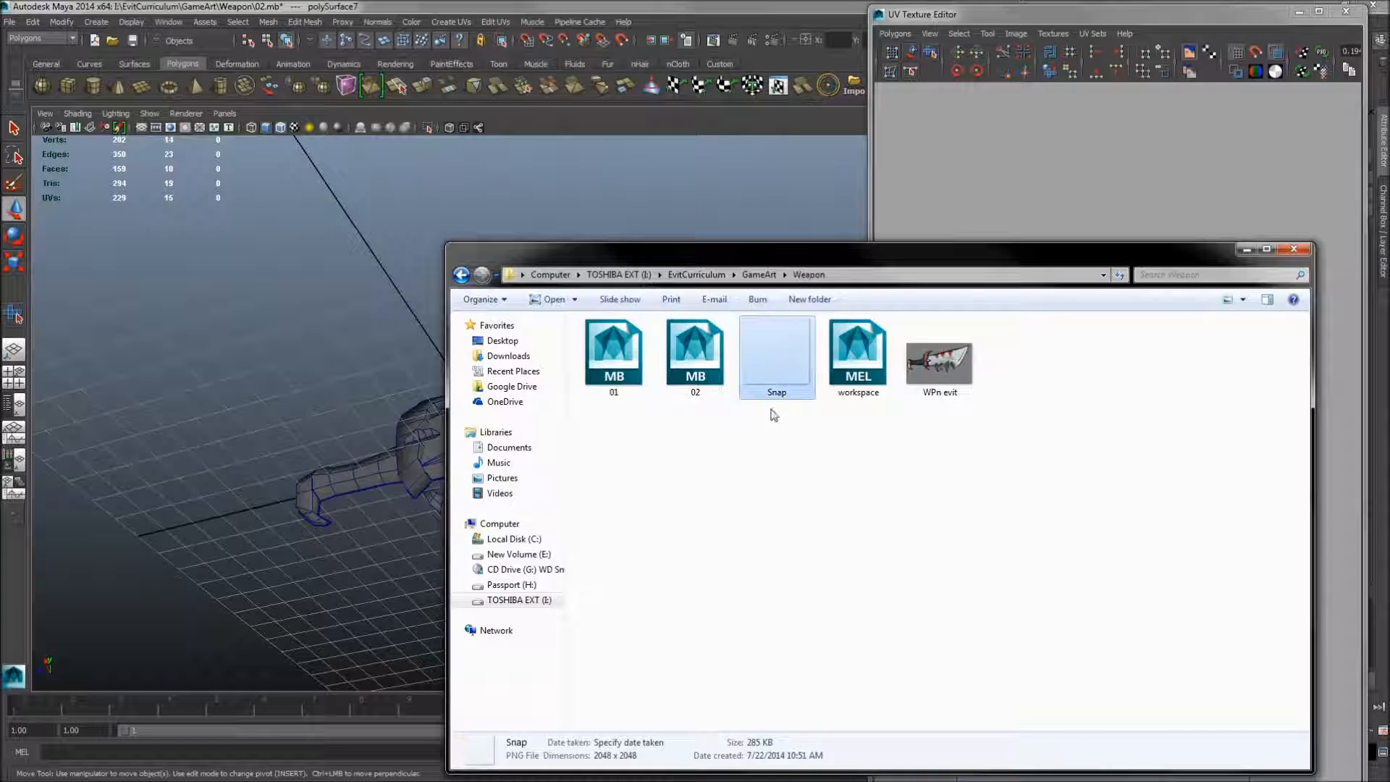
left_click_drag(785, 261, 862, 264)
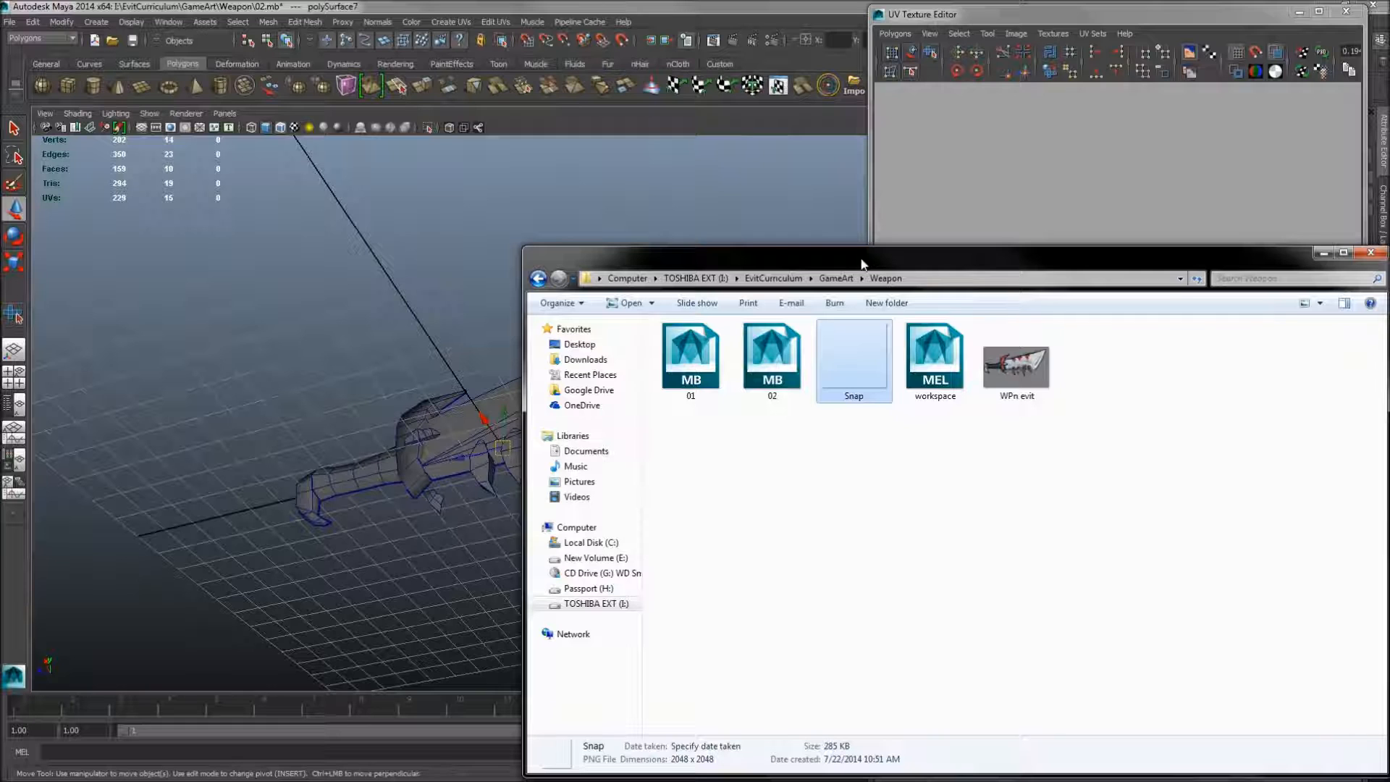
left_click_drag(671, 264, 732, 282)
left_click_drag(928, 224, 1389, 145)
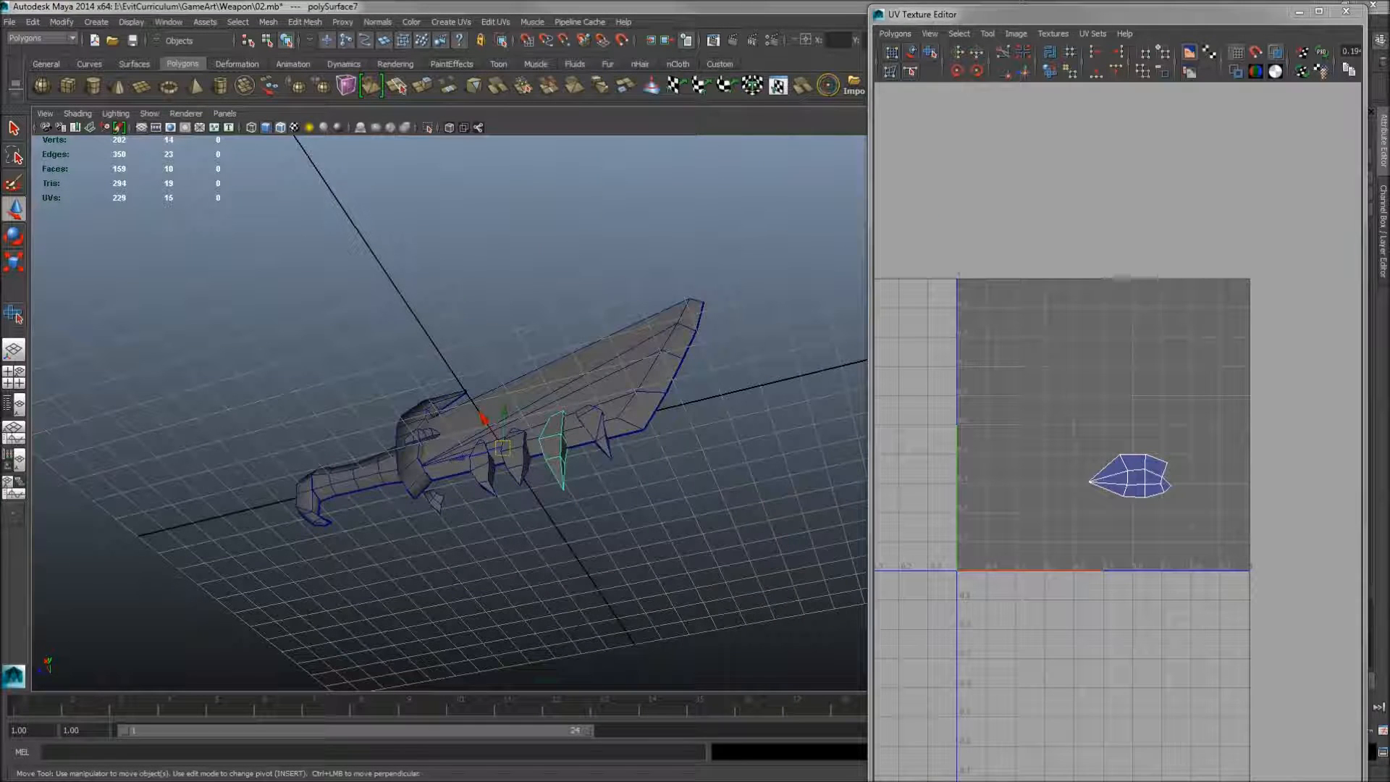
Step: Select the blade half and view the sword from its opposite side
left_click(654, 392)
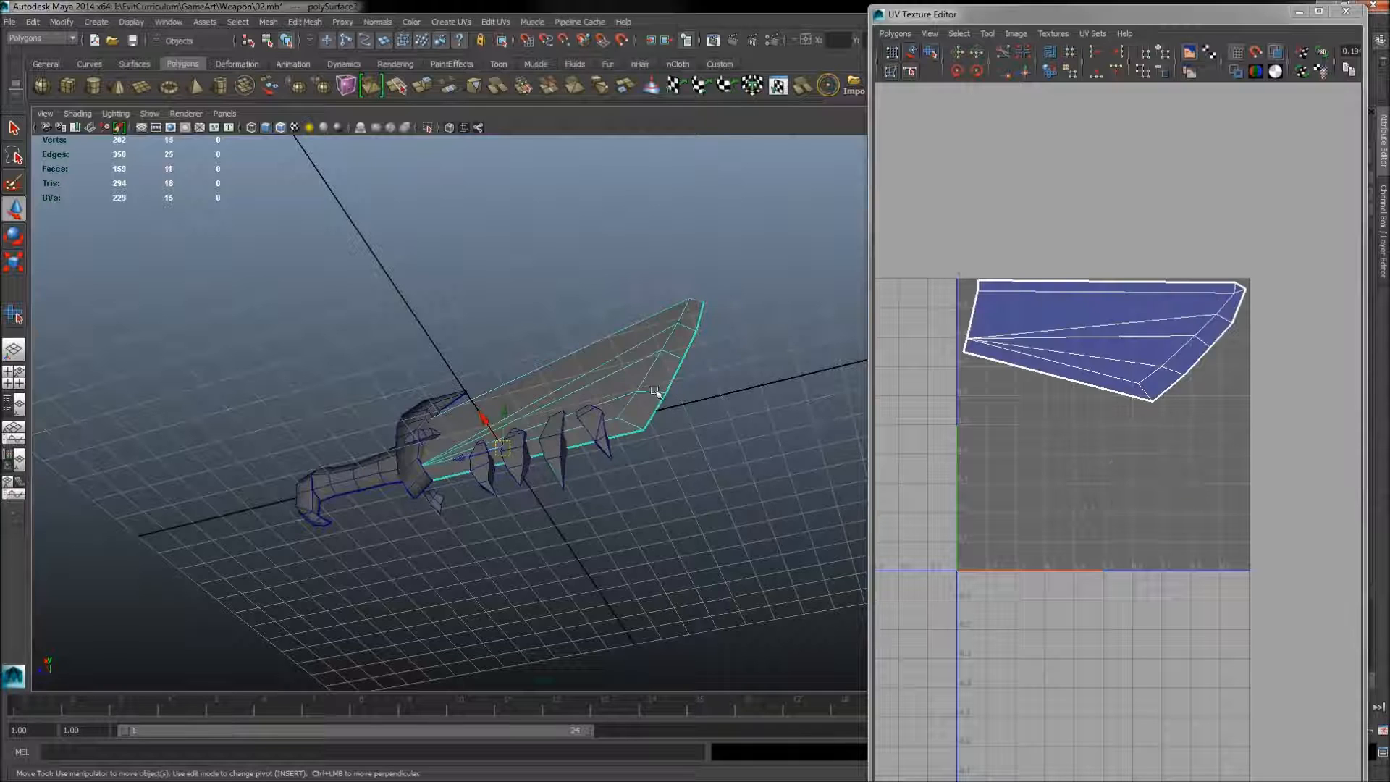
left_click_drag(687, 345, 599, 395, "alt")
middle_click_drag(599, 394, 543, 380, "alt")
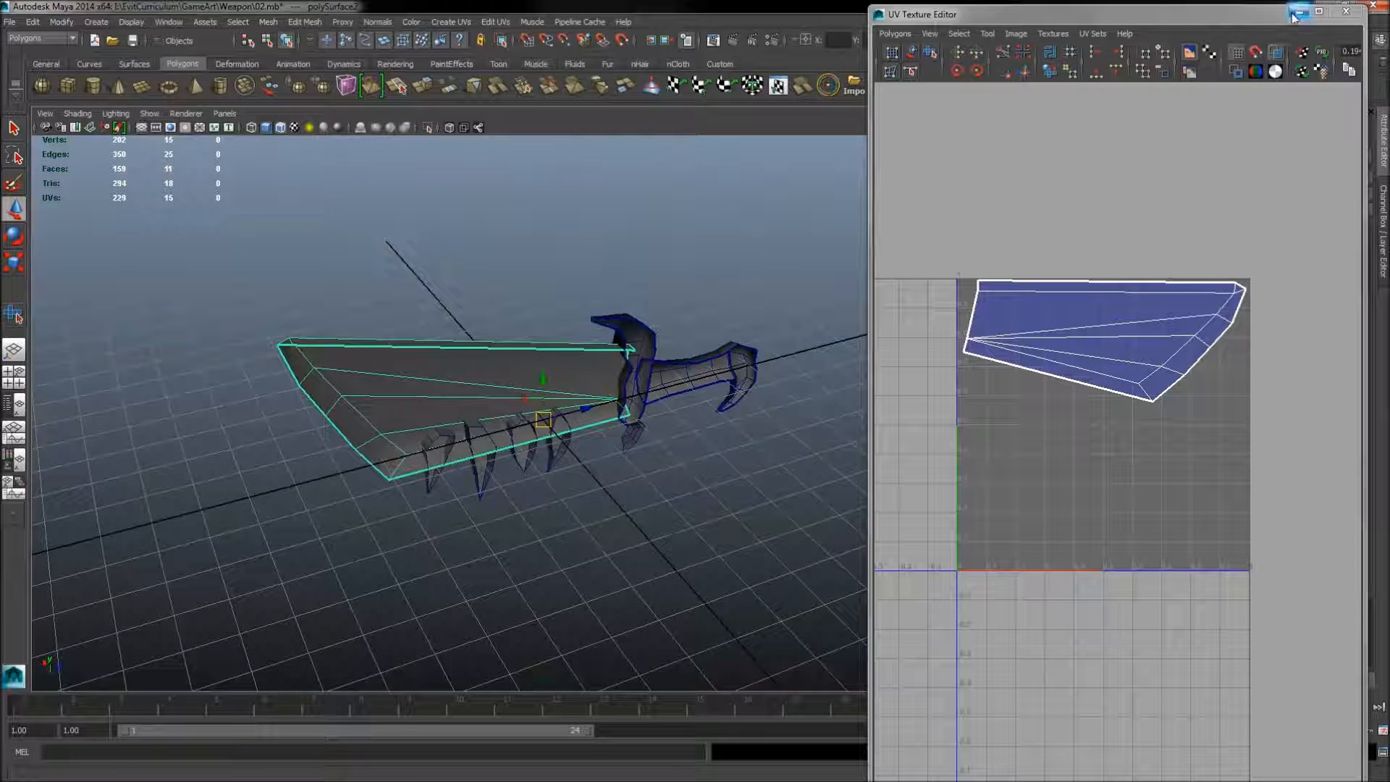
Step: Hide the UV Texture Editor and select all the sword's half pieces except the two small spikes on the guard
left_click(1298, 11)
left_click(735, 422)
left_click_drag(735, 422, 626, 401, "alt")
left_click(529, 401)
left_click_drag(488, 406, 677, 382, "alt")
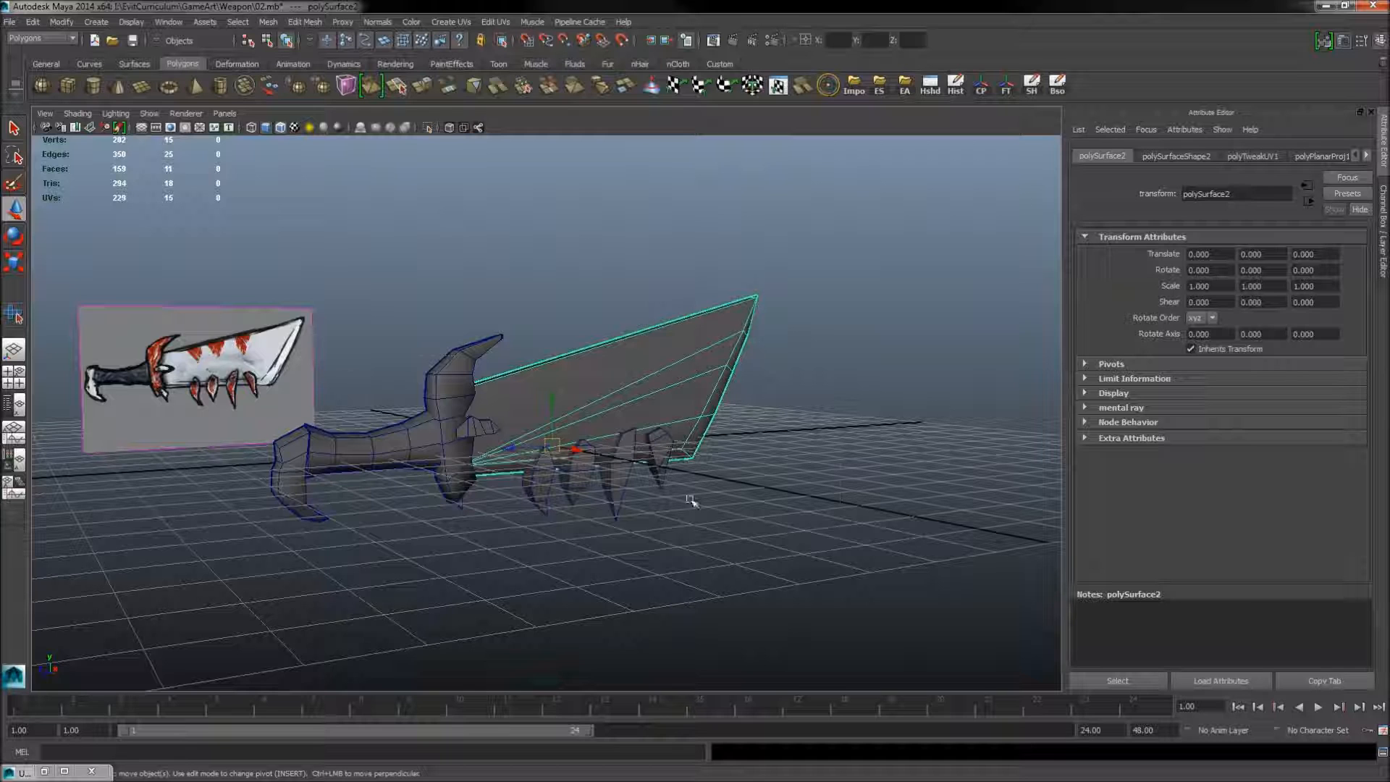
left_click_drag(820, 555, 449, 409)
left_click(486, 431, "shift")
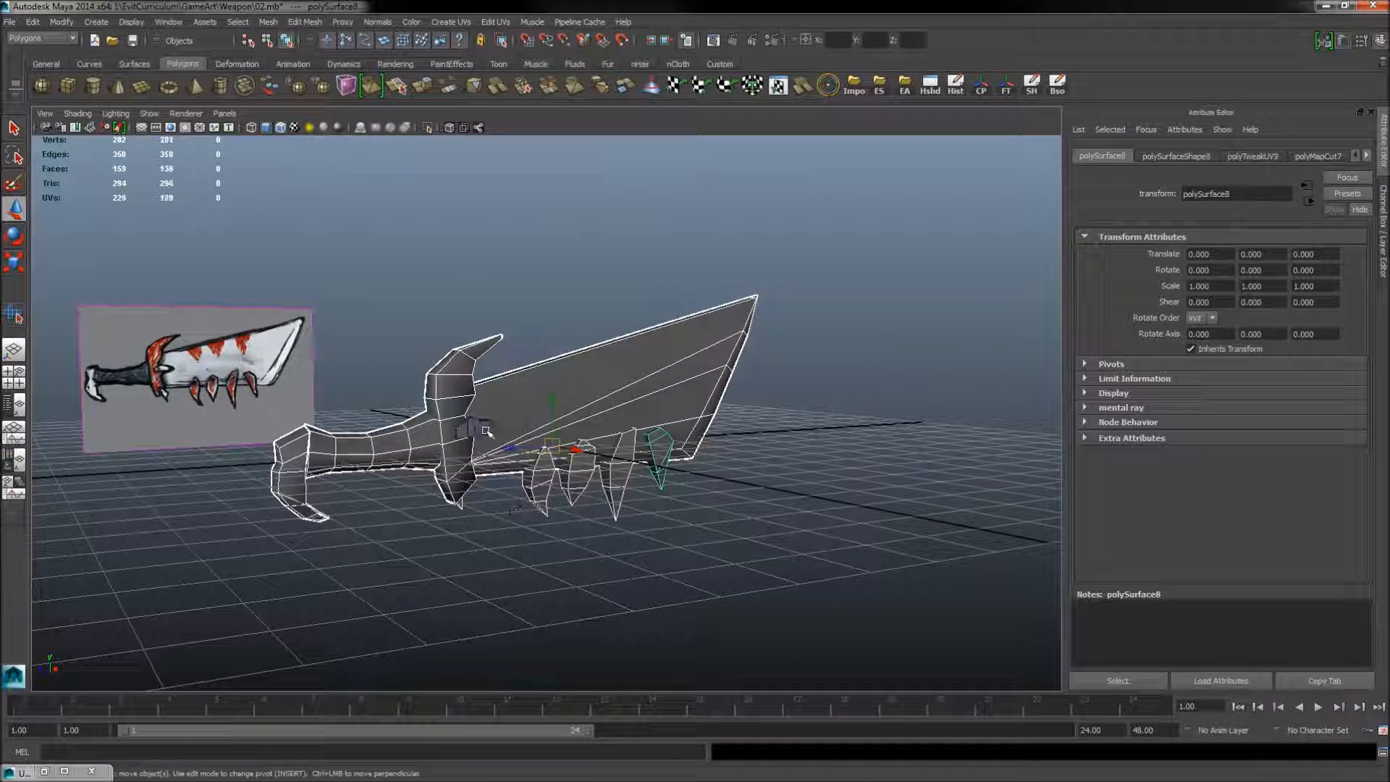
left_click_drag(464, 512, 522, 496, "alt")
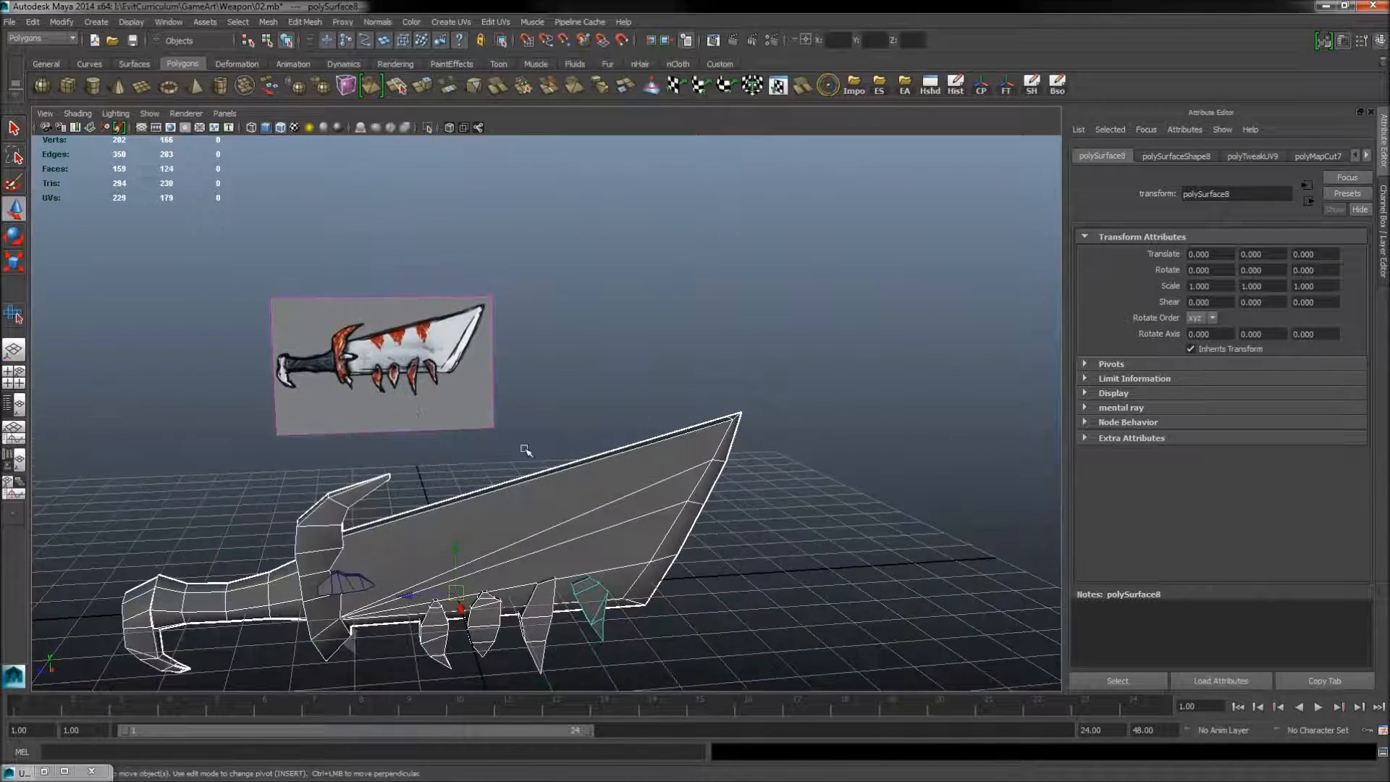
Step: Combine the selected blade, guard, handle and tooth halves into a single mesh
left_click_drag(547, 417, 679, 389, "alt")
right_click(692, 374, "shift")
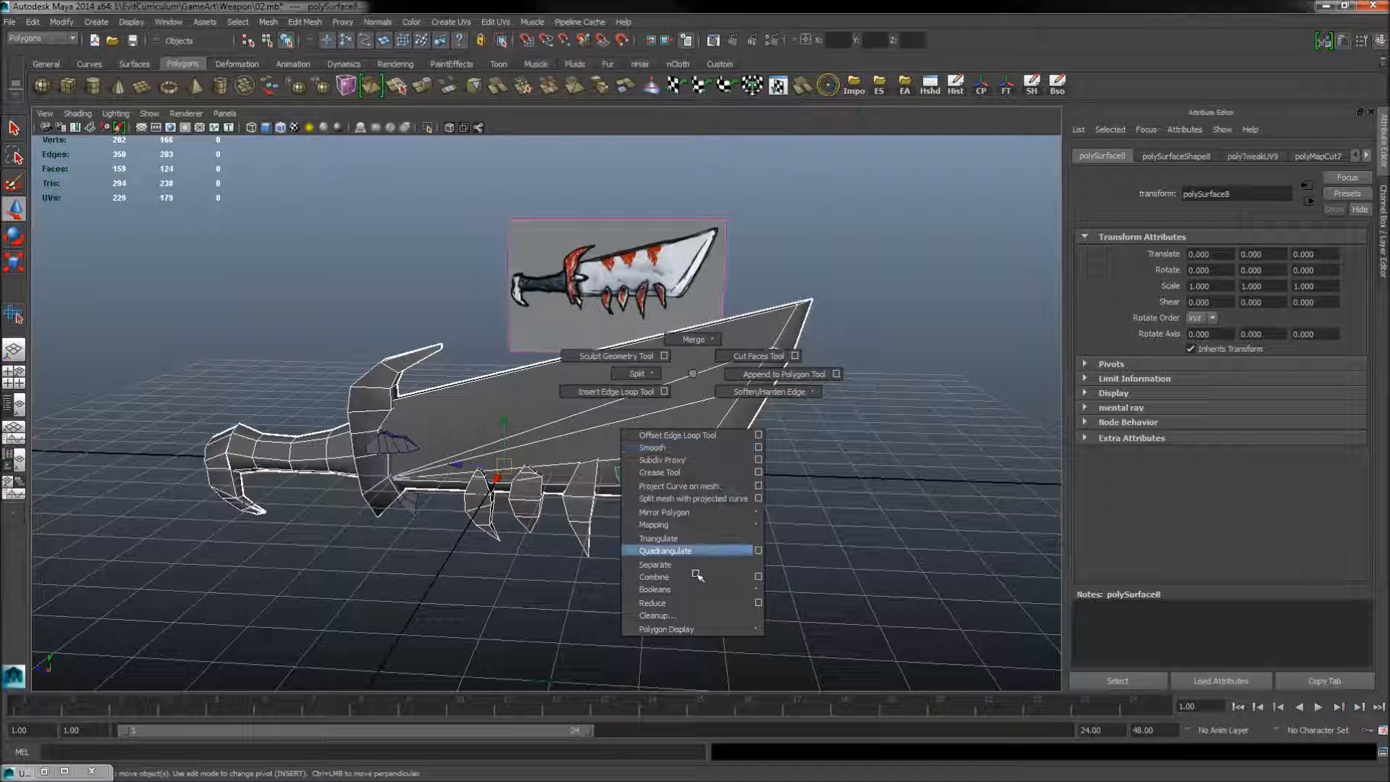
mouse_move(686, 589)
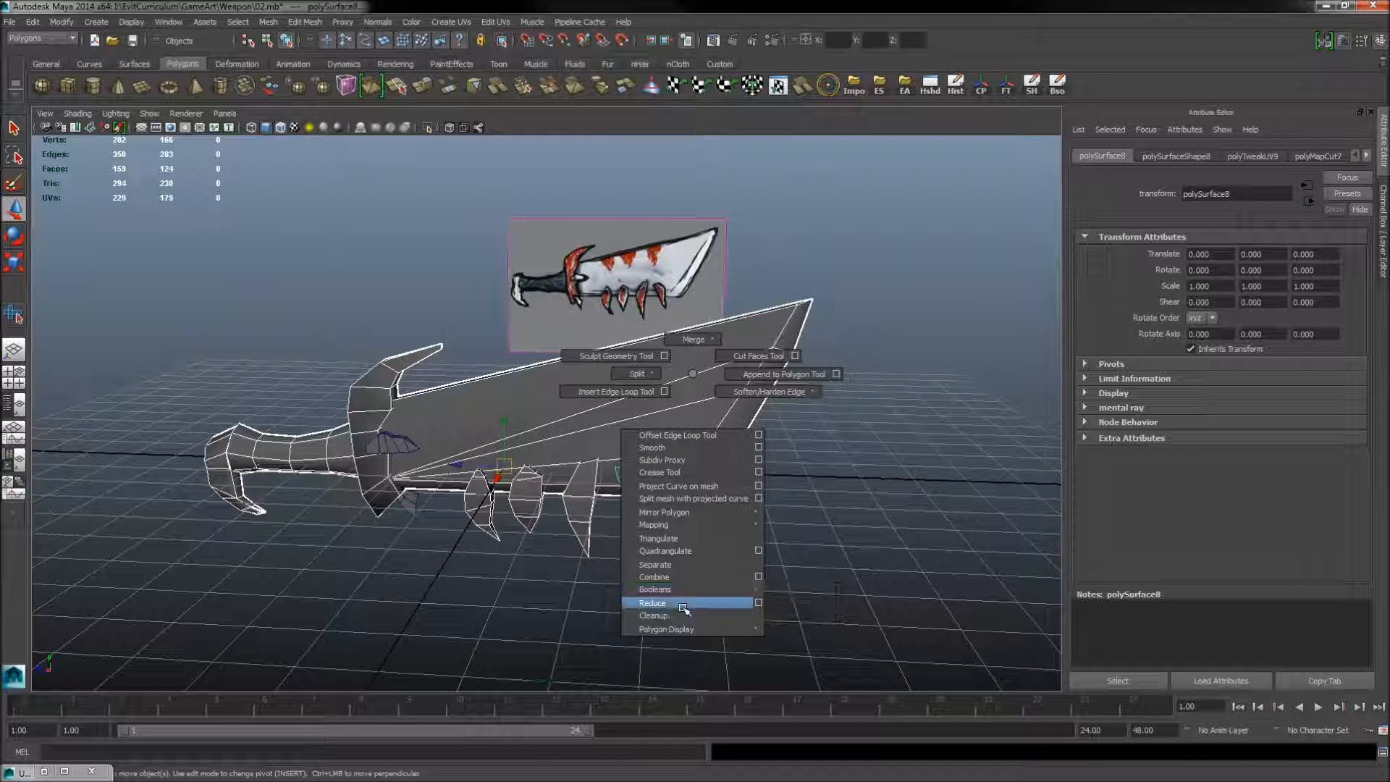
left_click(676, 577)
left_click(853, 499)
left_click(699, 420)
mouse_move(745, 509)
left_mouse_down("alt")
mouse_move(545, 504)
mouse_move(577, 522)
mouse_move(748, 531)
mouse_move(745, 514)
left_mouse_up("alt")
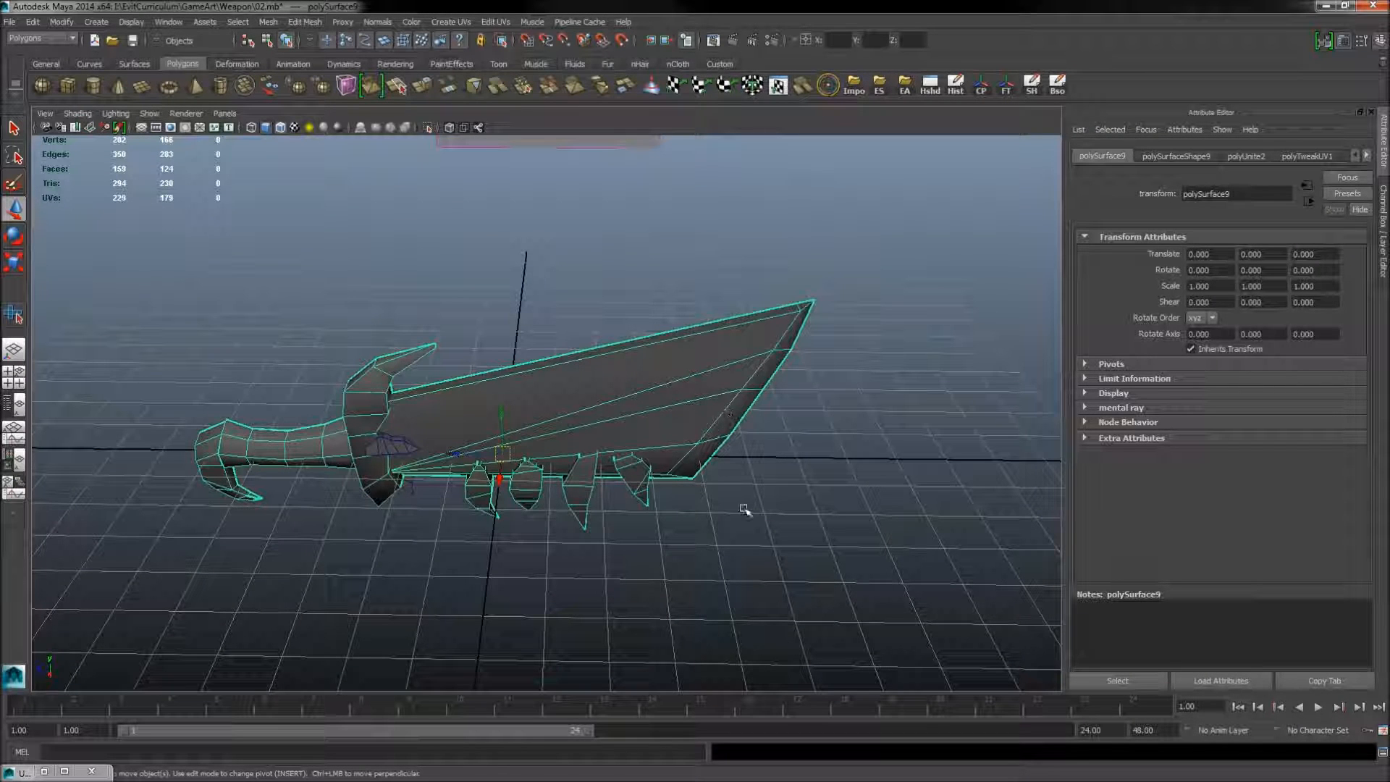
Step: Duplicate the combined sword half and mirror the copy by setting its Scale X to -1
key("ctrl+d")
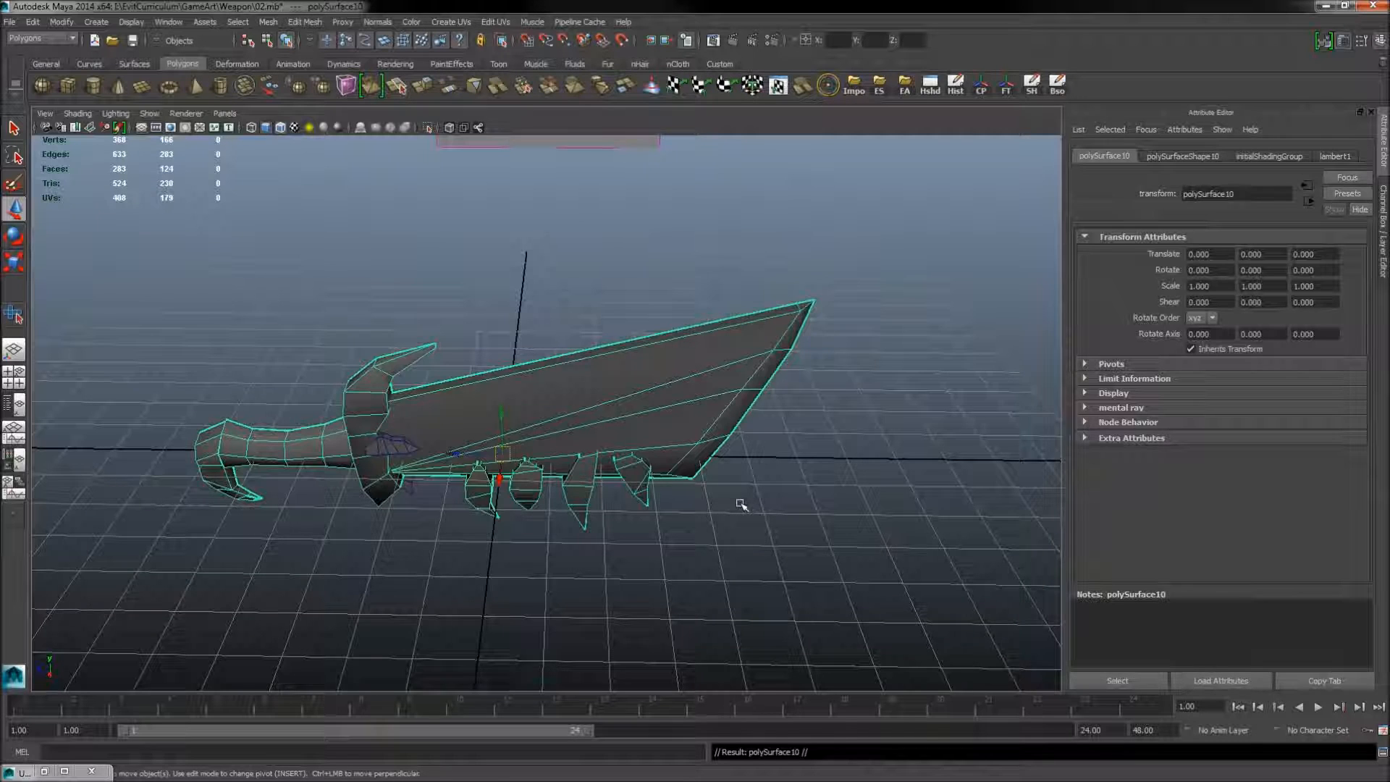
key("ctrl+a")
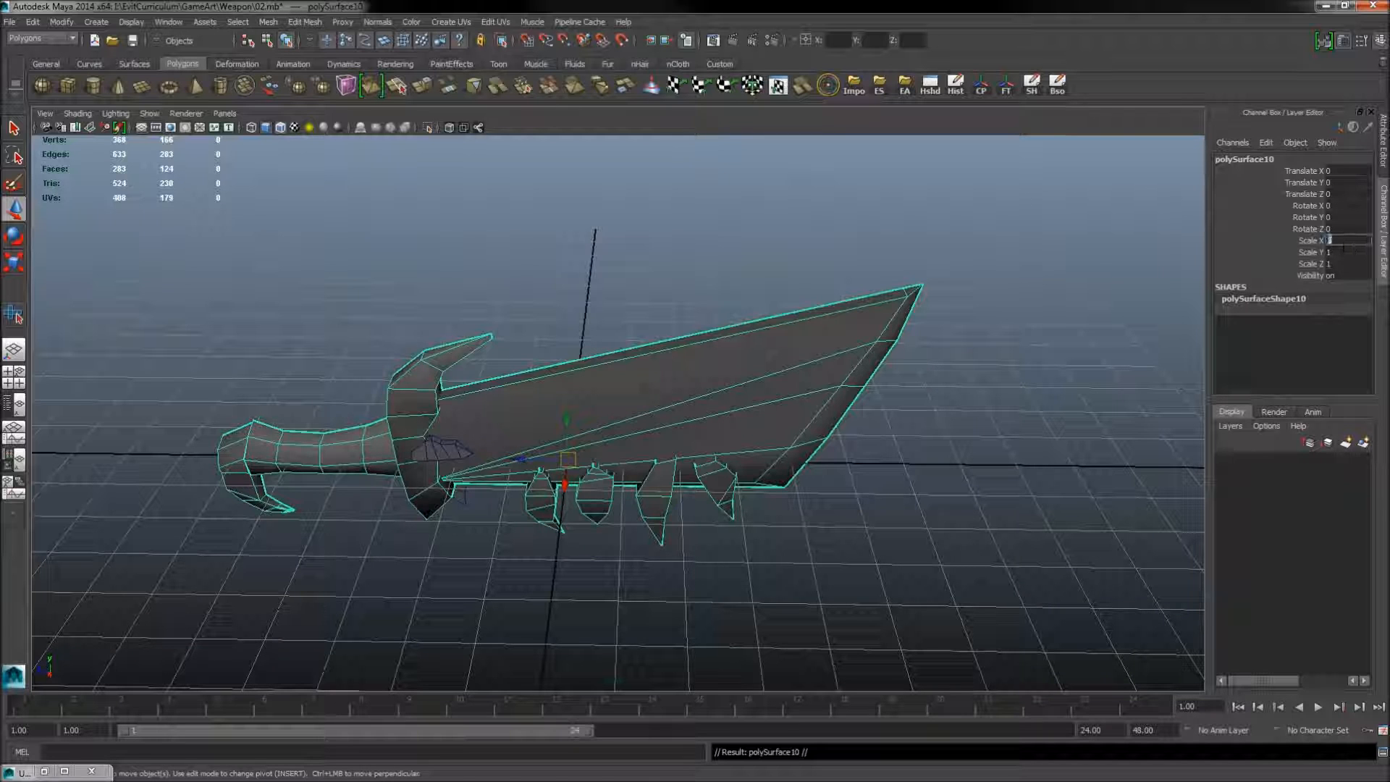
left_click(1330, 240)
type("-1")
key("Return")
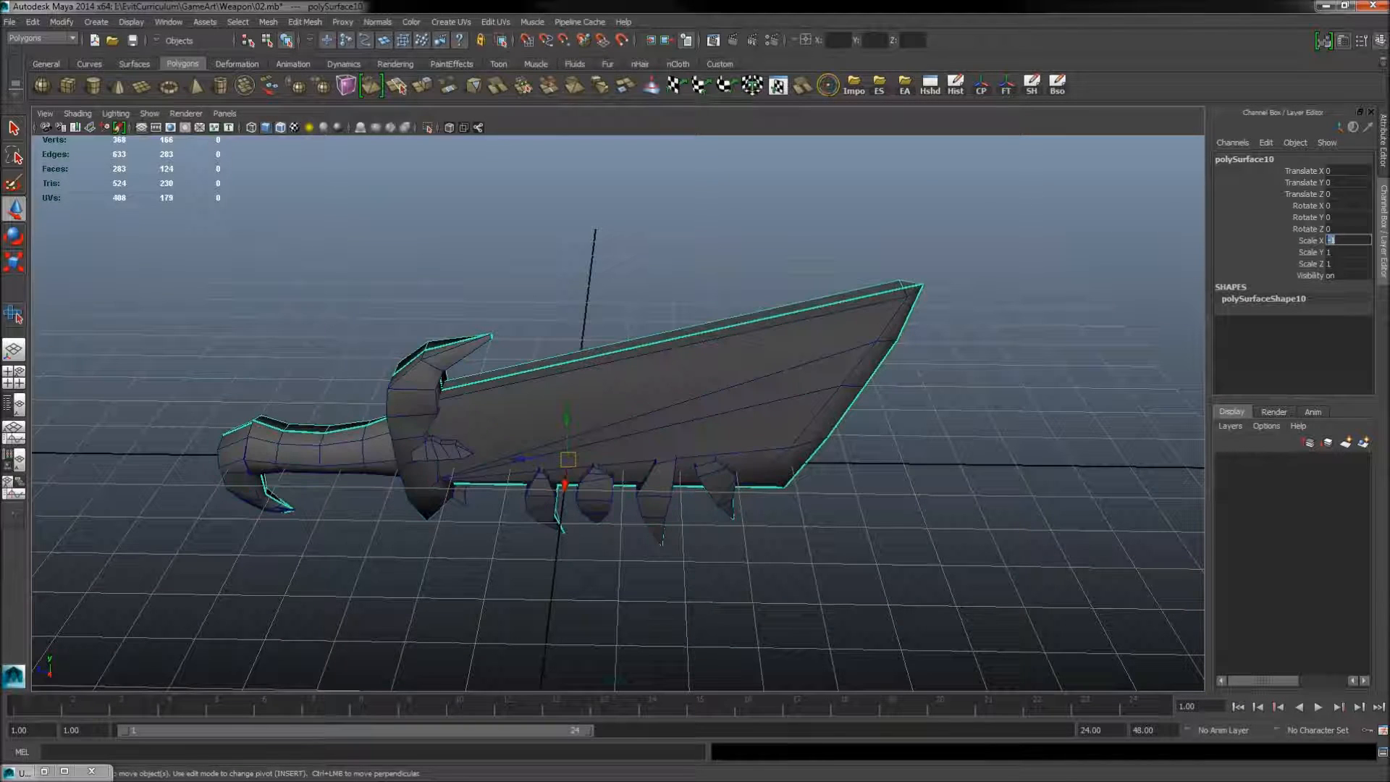
Step: Select the original half together with the mirrored copy and combine them into one sword mesh
left_click_drag(794, 335, 479, 298, "alt")
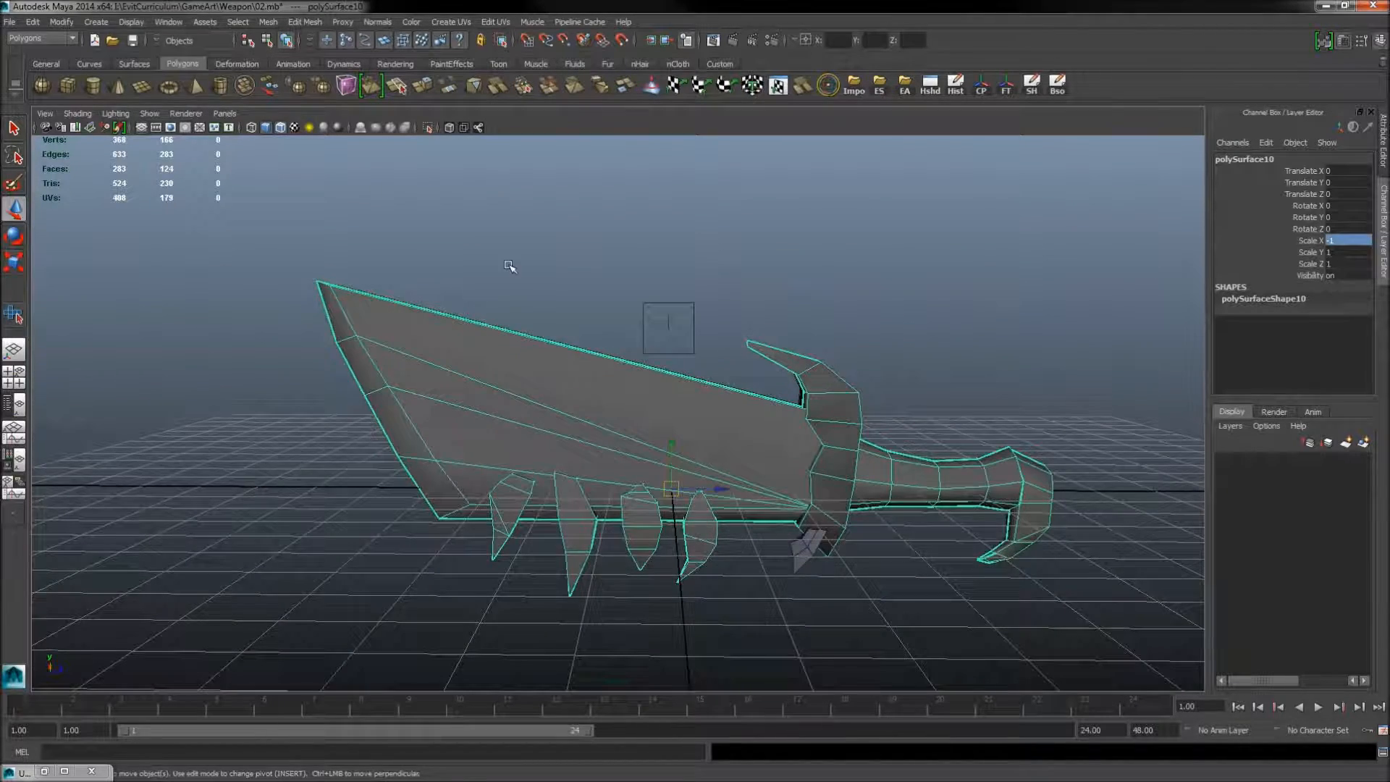
scroll(509, 265, "up", 1)
middle_click_drag(509, 266, 486, 316, "alt")
left_click(131, 23)
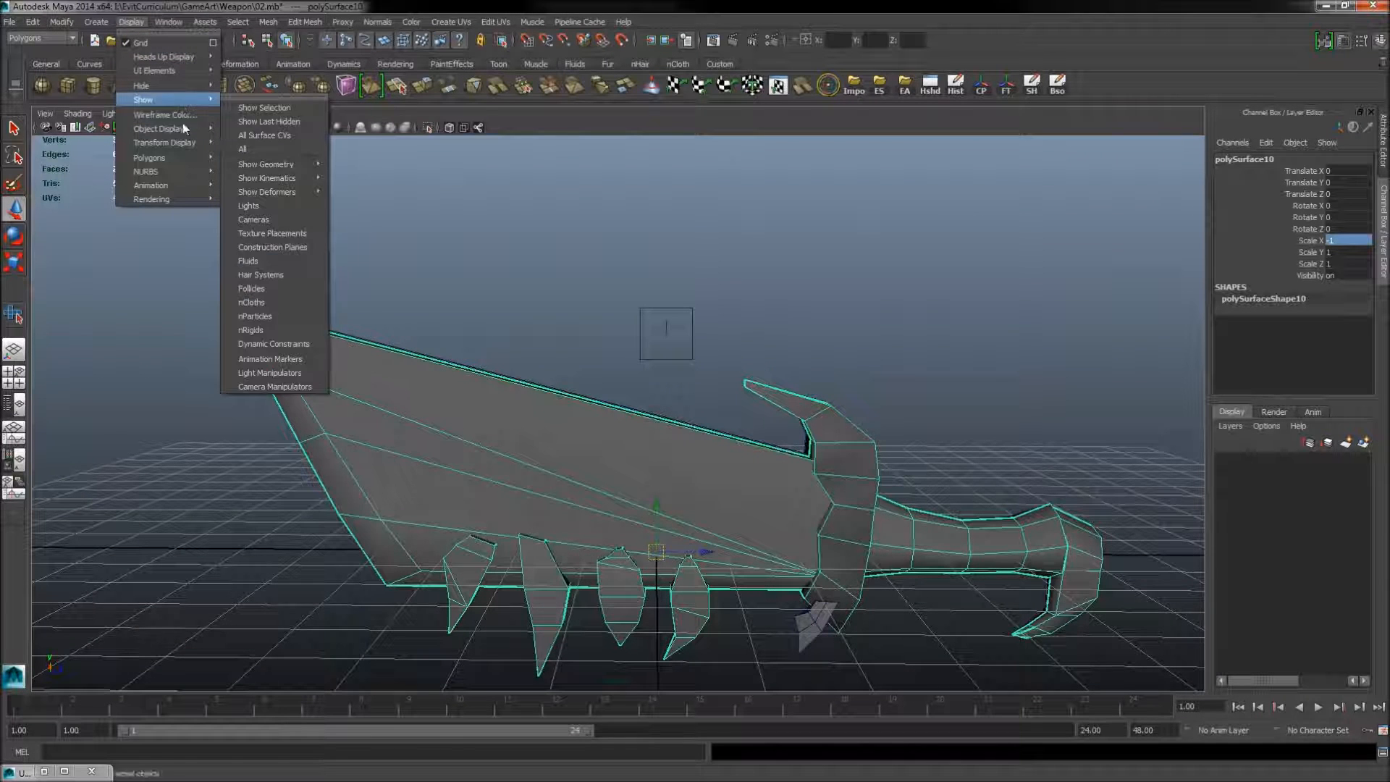
mouse_move(196, 158)
left_click(272, 161)
left_click_drag(278, 179, 568, 350, "alt")
left_click(554, 349, "shift")
right_click_drag(737, 257, 749, 469, "shift")
Step: Check the centre seam of the combined sword and delete the mesh's construction history
left_click_drag(731, 453, 556, 459, "alt")
mouse_move(607, 417)
left_mouse_down("alt")
mouse_move(568, 351)
mouse_move(511, 400)
mouse_move(589, 404)
left_mouse_up("alt")
right_click_drag(509, 423, 1113, 509, "alt")
middle_click_drag(775, 489, 766, 433, "alt")
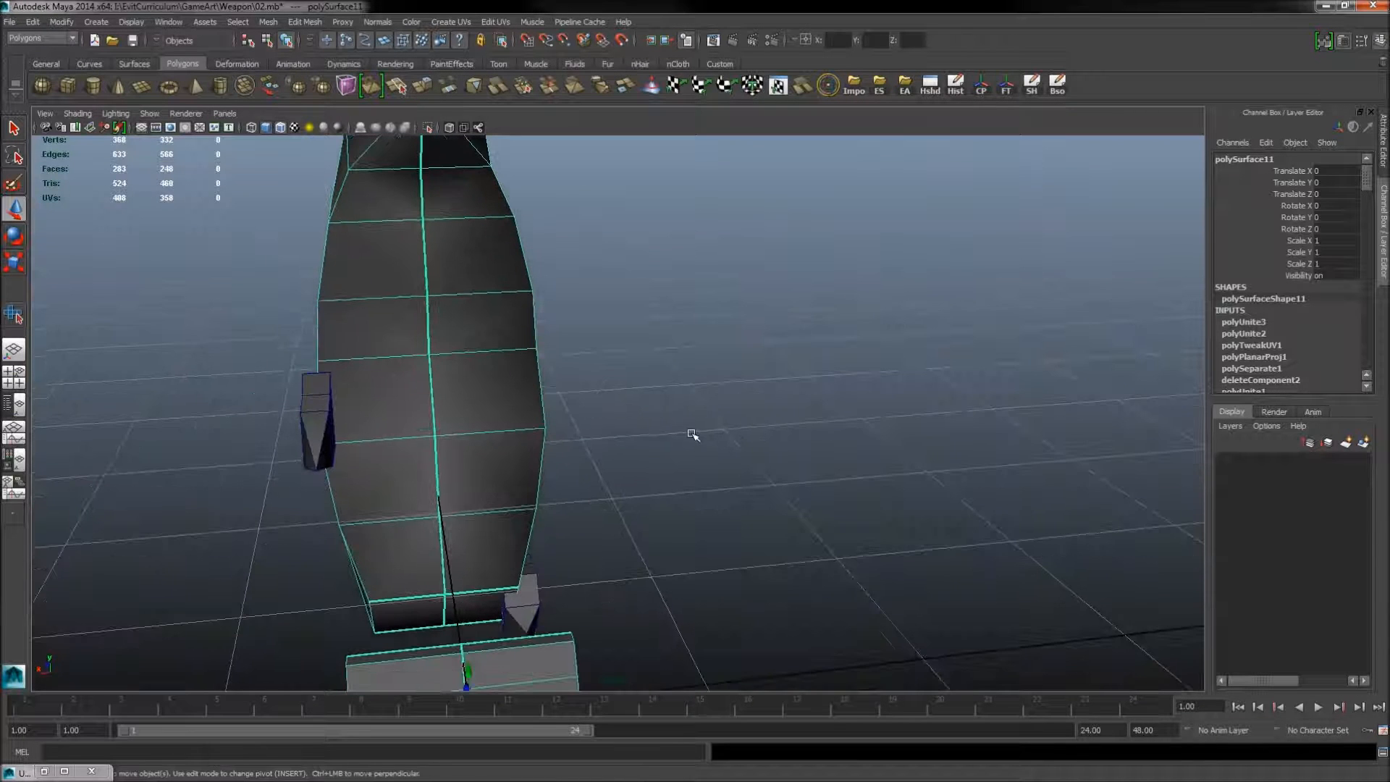
left_click_drag(765, 431, 757, 500, "alt")
left_click_drag(511, 308, 590, 342, "alt")
left_click_drag(451, 348, 693, 389, "alt")
middle_click_drag(693, 389, 750, 362, "alt")
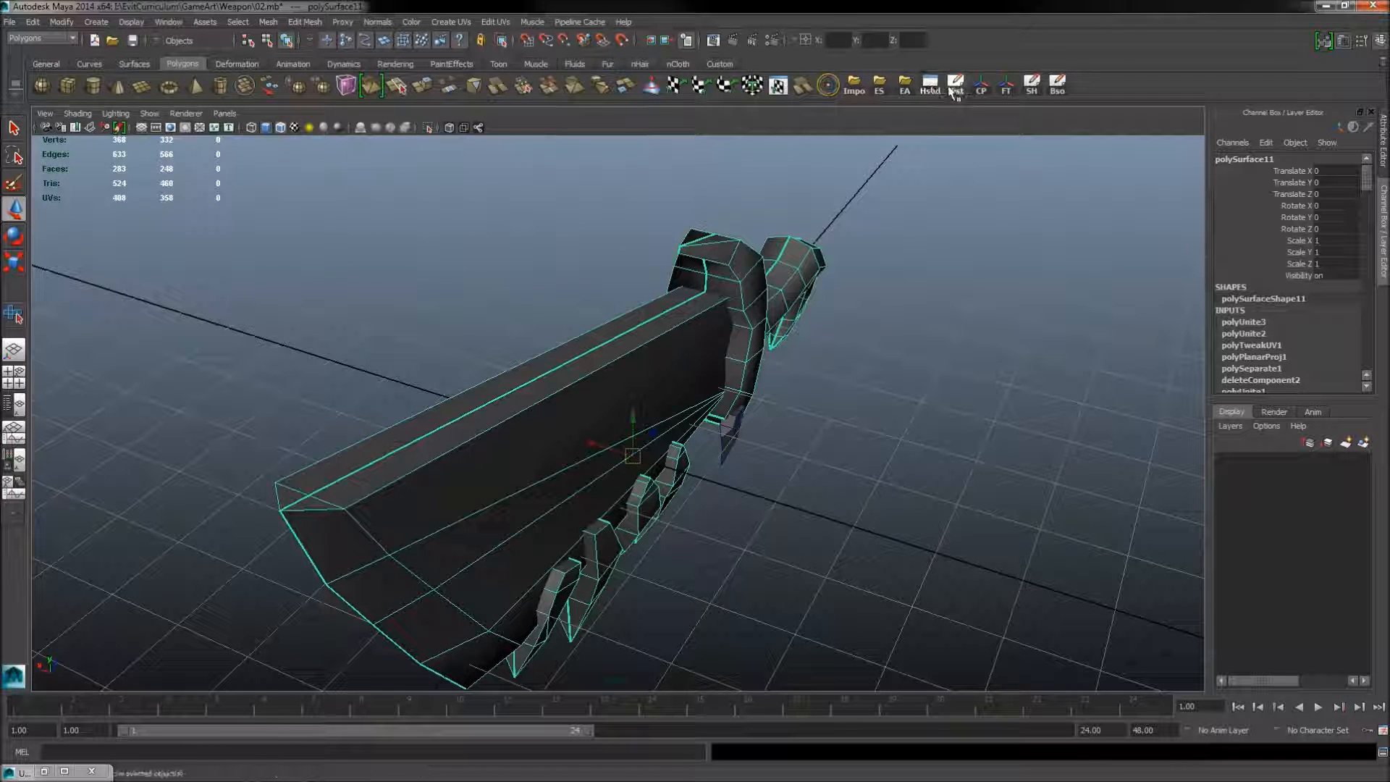
left_click(954, 90)
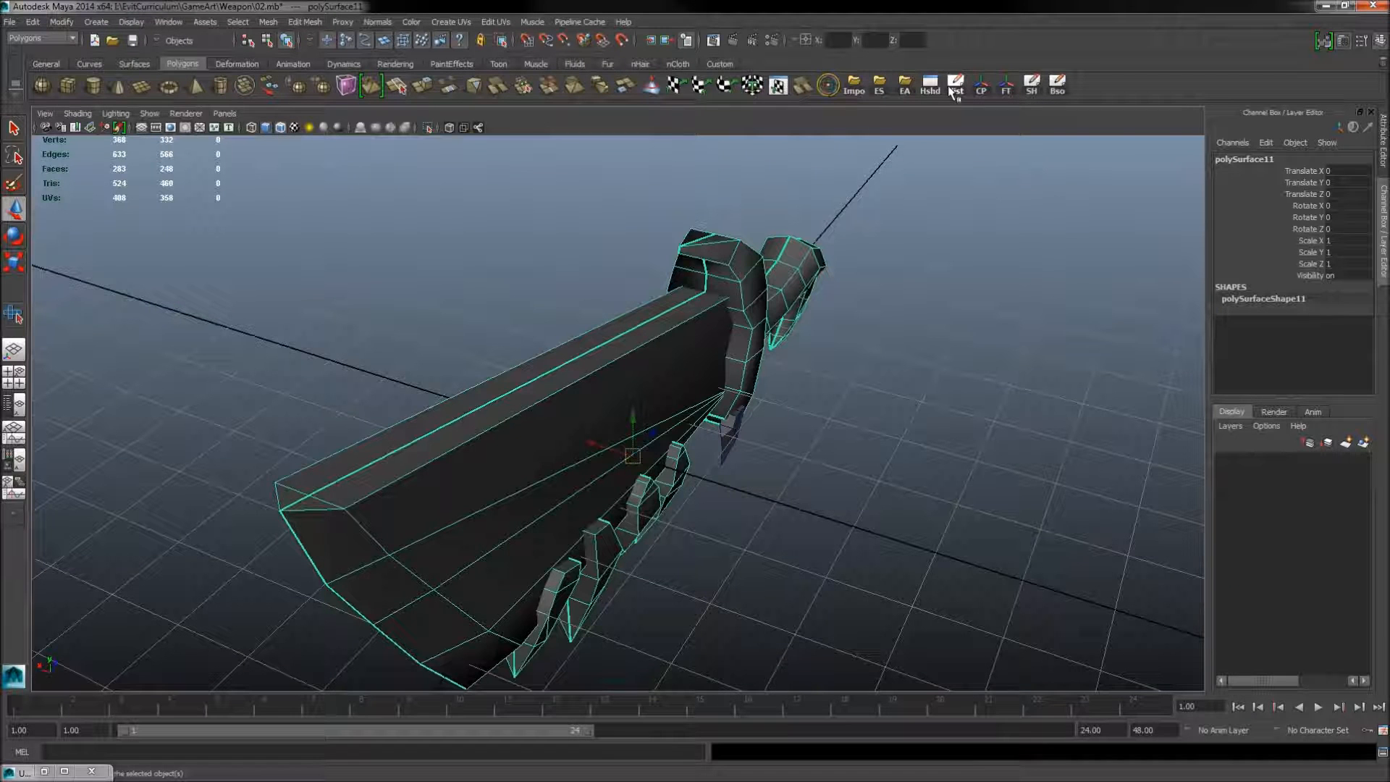
Step: Switch the sword to vertex editing and select the vertices along its centre line in the front view
left_click_drag(890, 217, 627, 380, "alt")
right_click_drag(622, 364, 564, 373)
key("space")
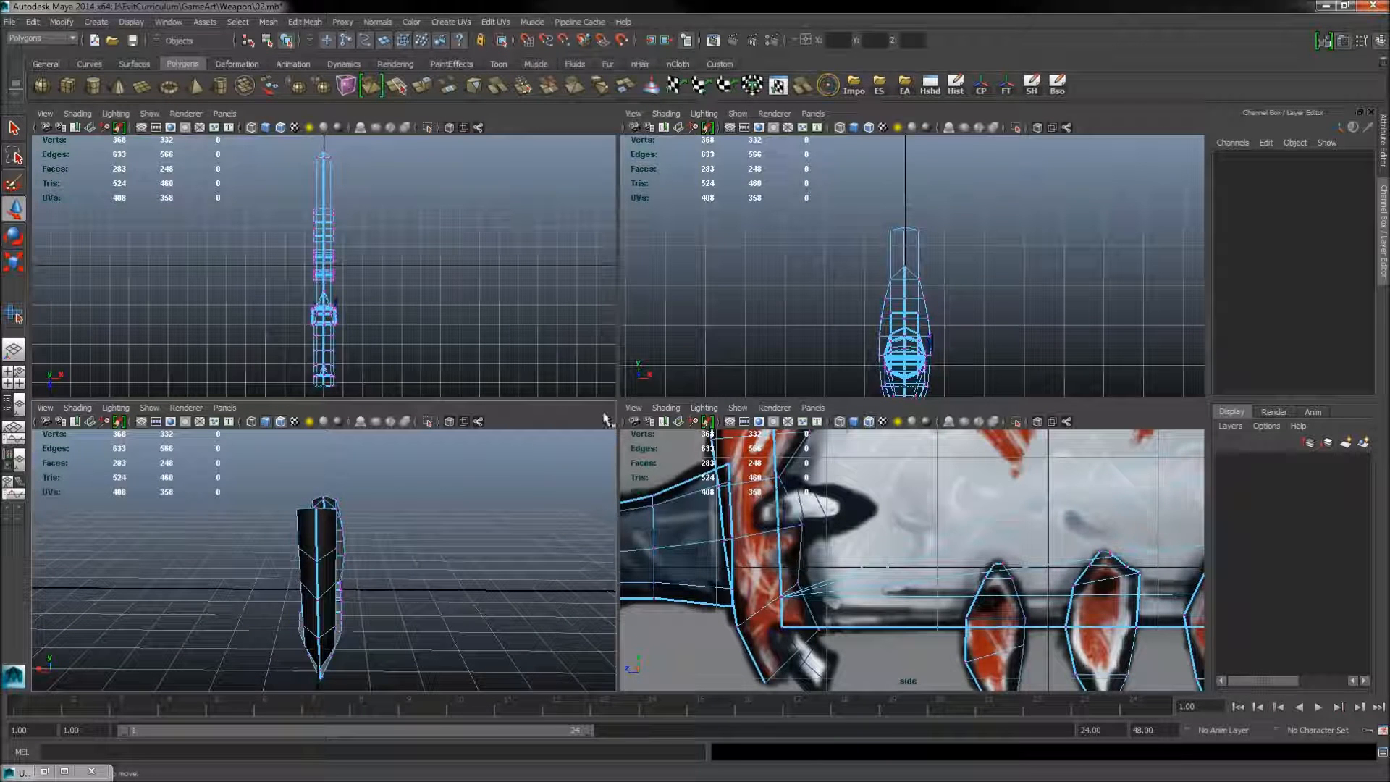
middle_click_drag(749, 303, 828, 210, "alt")
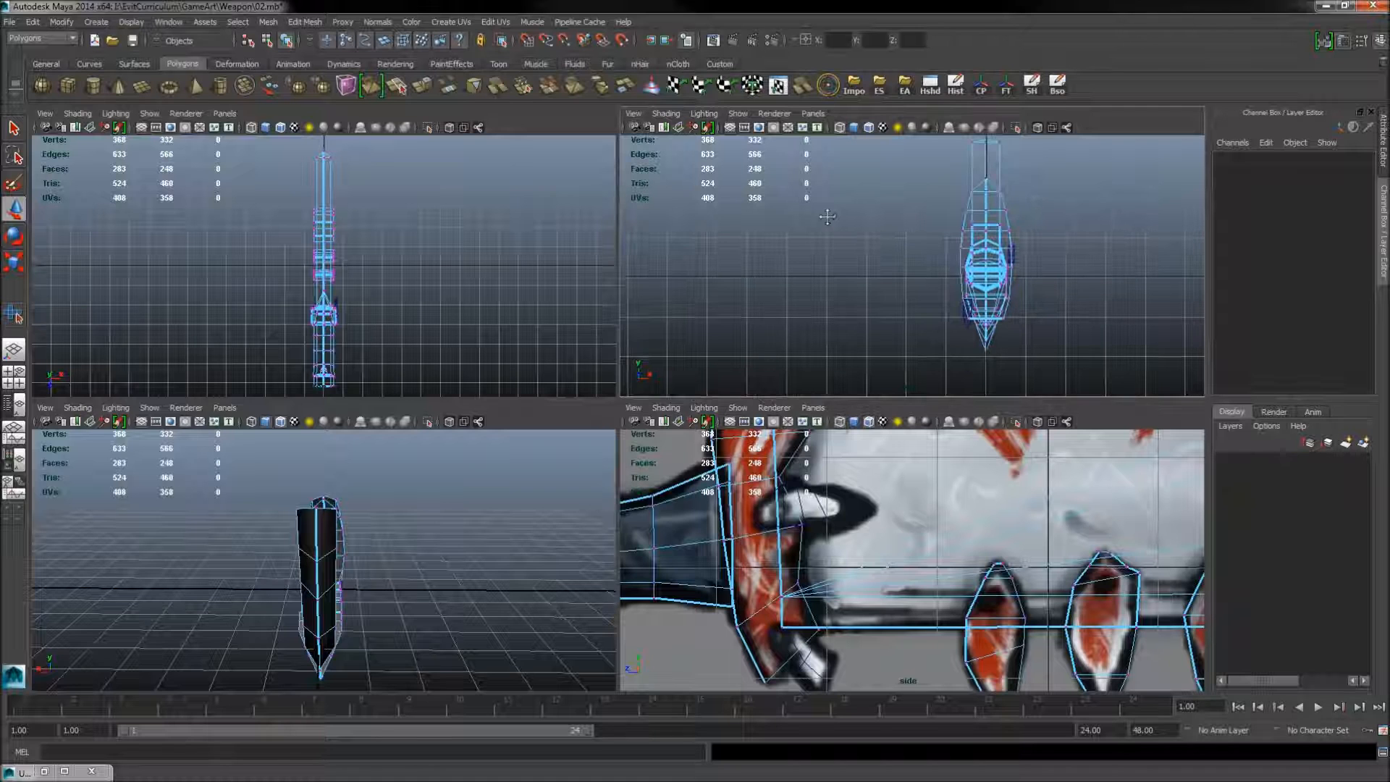
key("space")
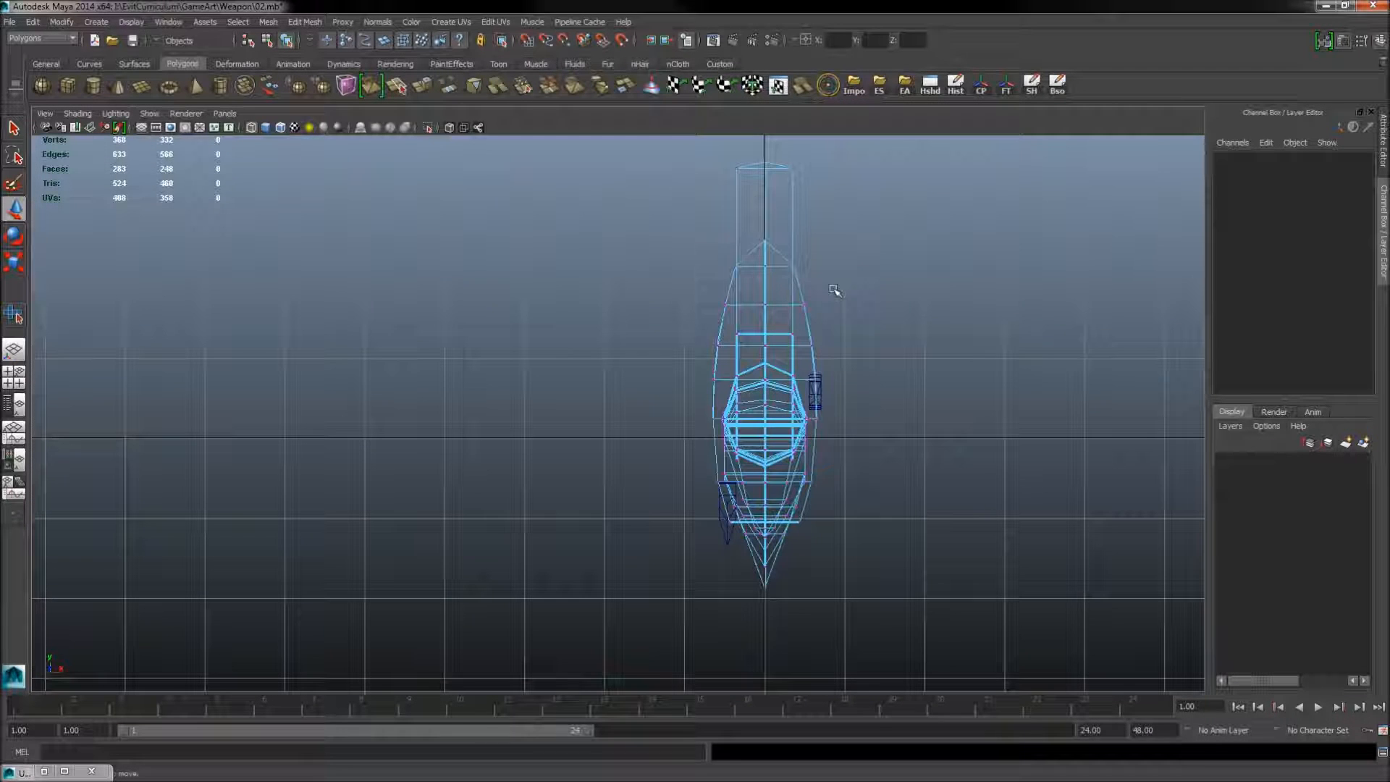
right_click_drag(758, 287, 753, 293, "alt")
middle_click_drag(753, 293, 673, 320, "alt")
right_click_drag(673, 320, 669, 238, "alt")
left_click_drag(674, 224, 686, 683)
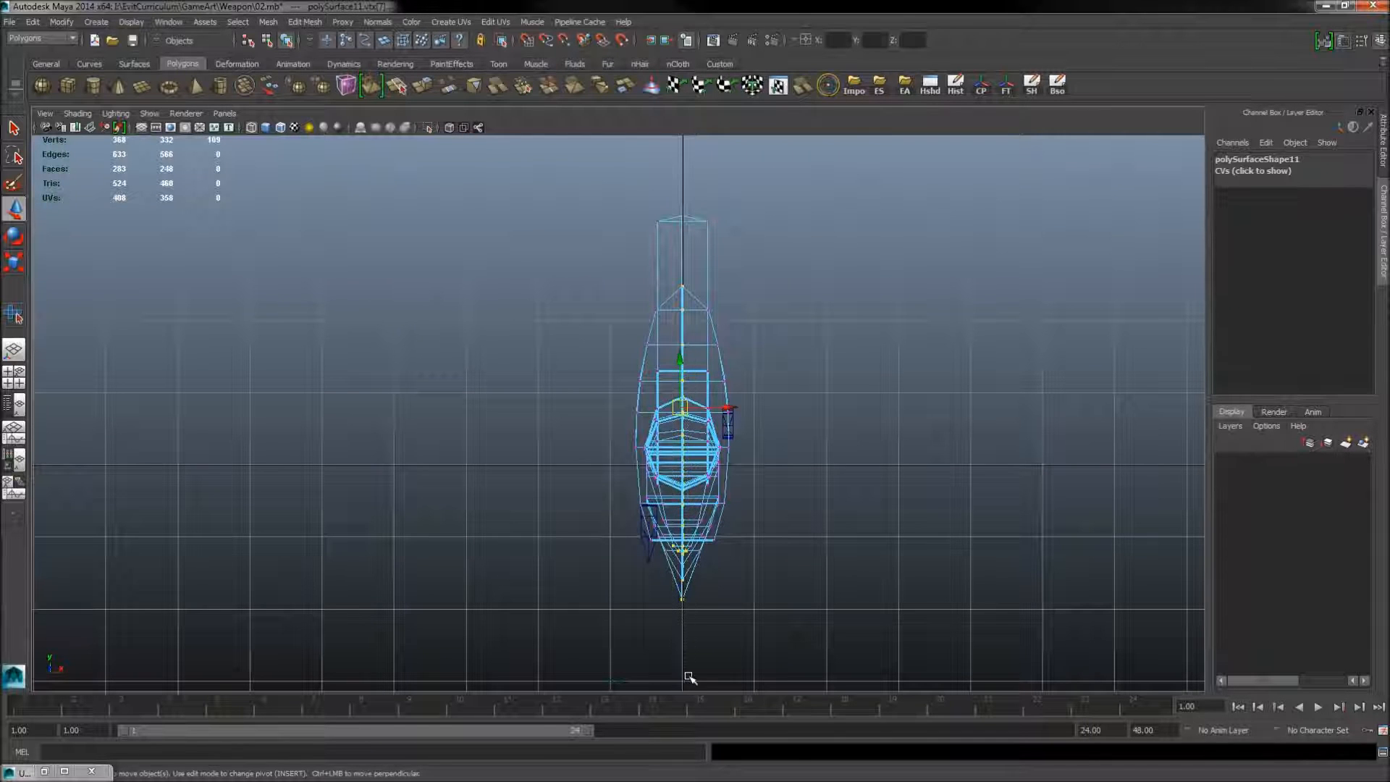
Step: Deselect the off-centre vertices near the lower tip and merge the remaining vertices along the centre seam
right_click_drag(639, 596, 660, 633, "alt")
middle_click_drag(661, 634, 521, 118, "alt")
middle_click_drag(595, 148, 587, 439, "alt")
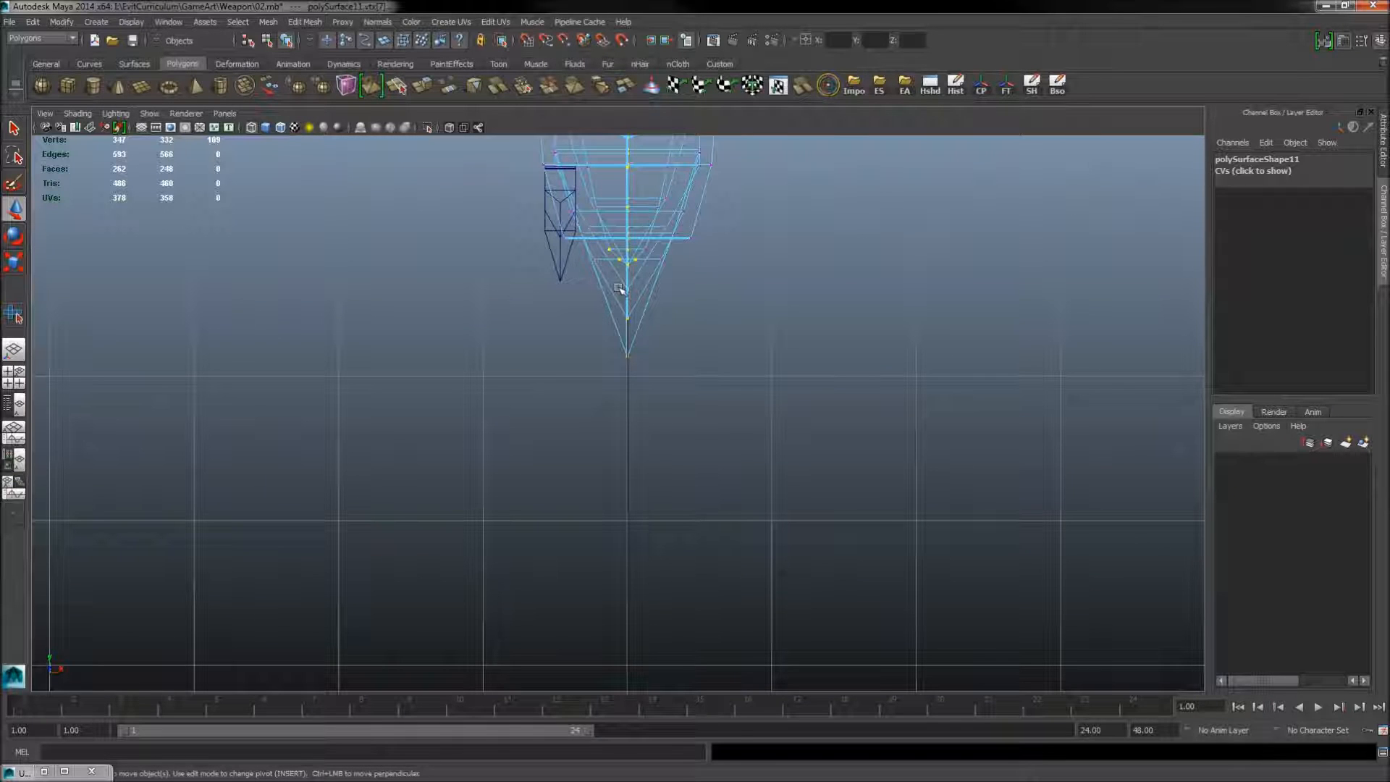
left_click(656, 239, "ctrl")
key("f")
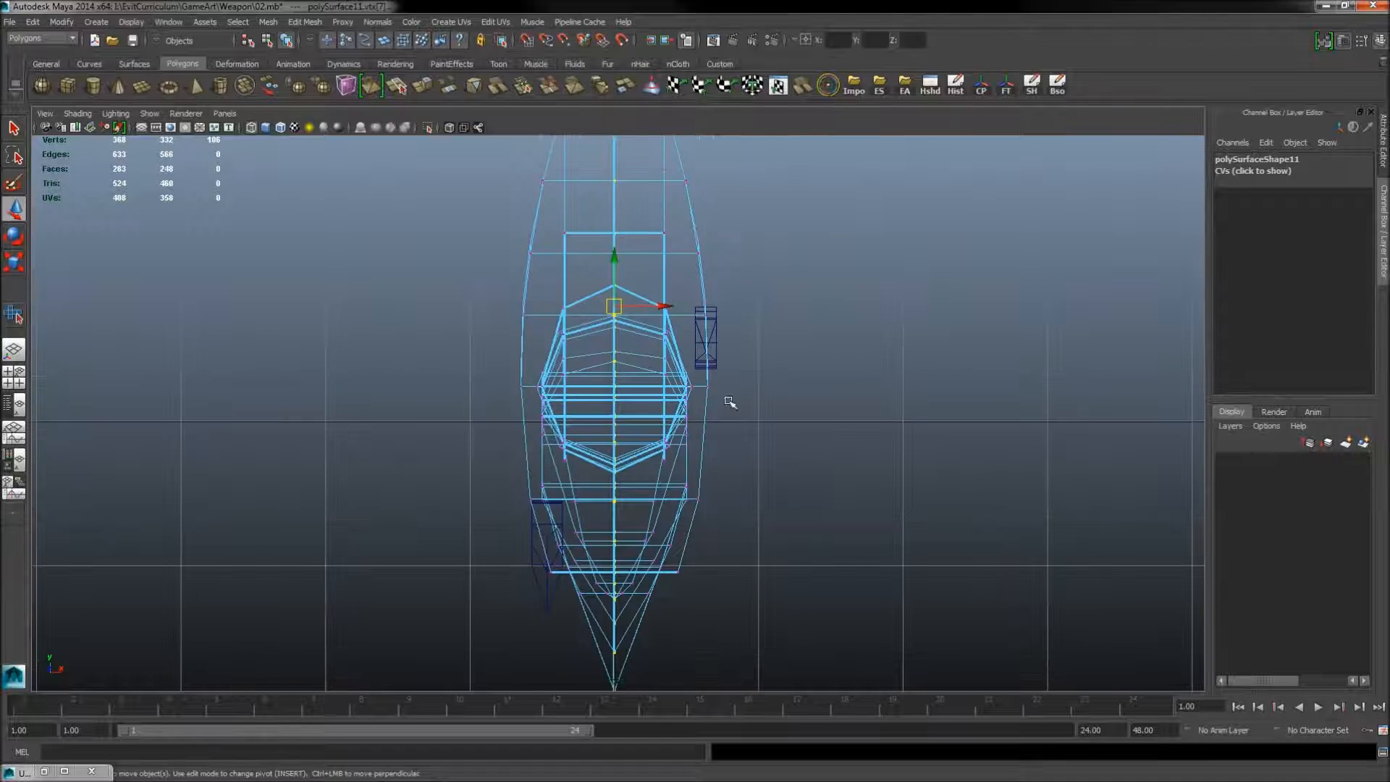
middle_click_drag(736, 383, 738, 518, "alt")
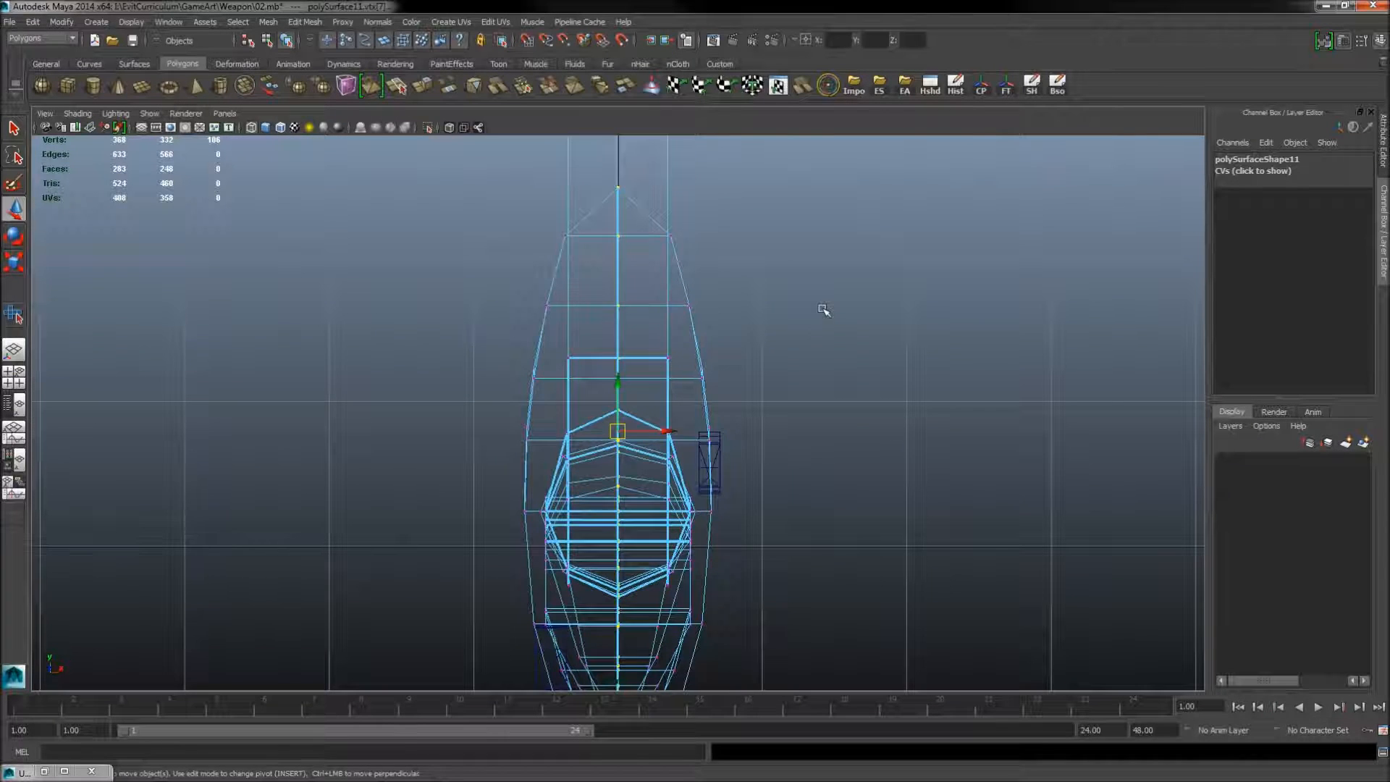
middle_click_drag(787, 277, 767, 463, "alt")
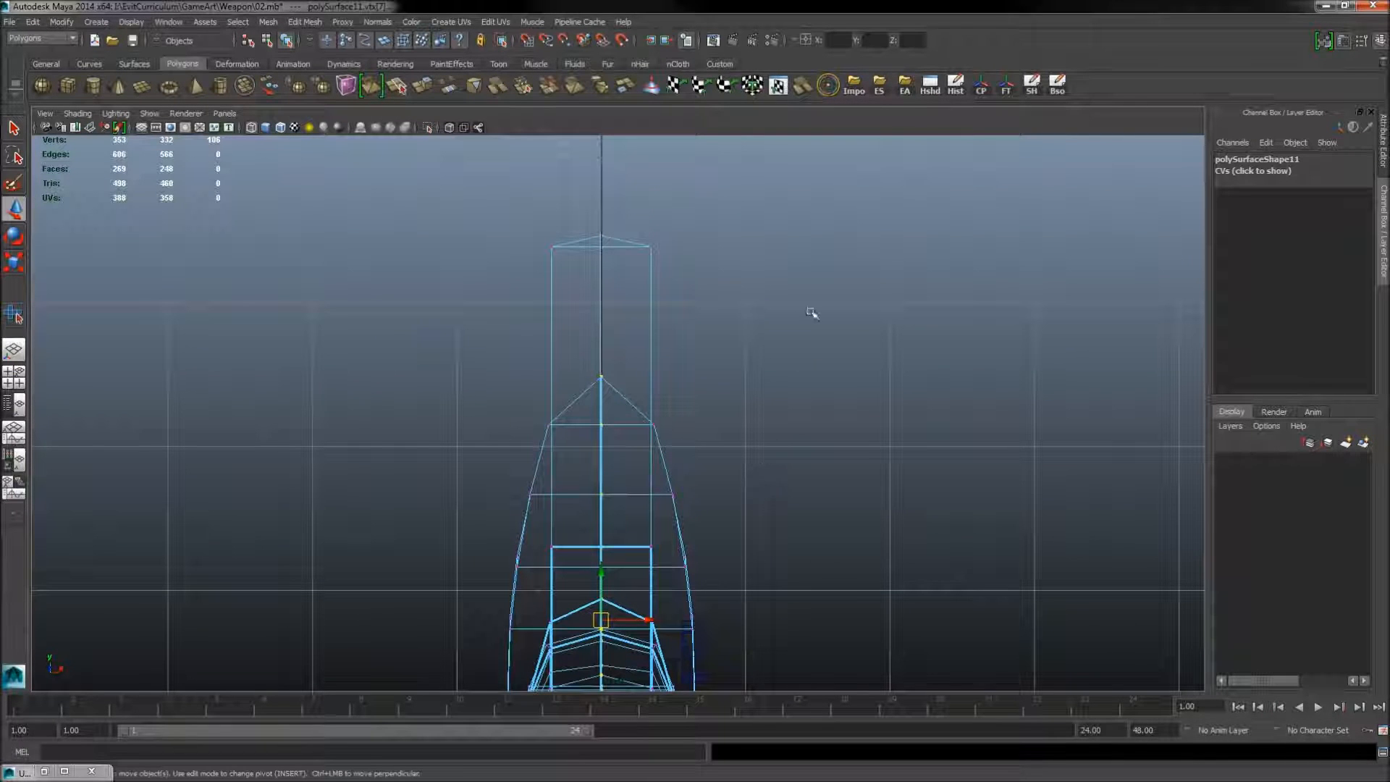
middle_click_drag(712, 411, 724, 289, "alt")
right_click_drag(737, 310, 784, 240, "shift")
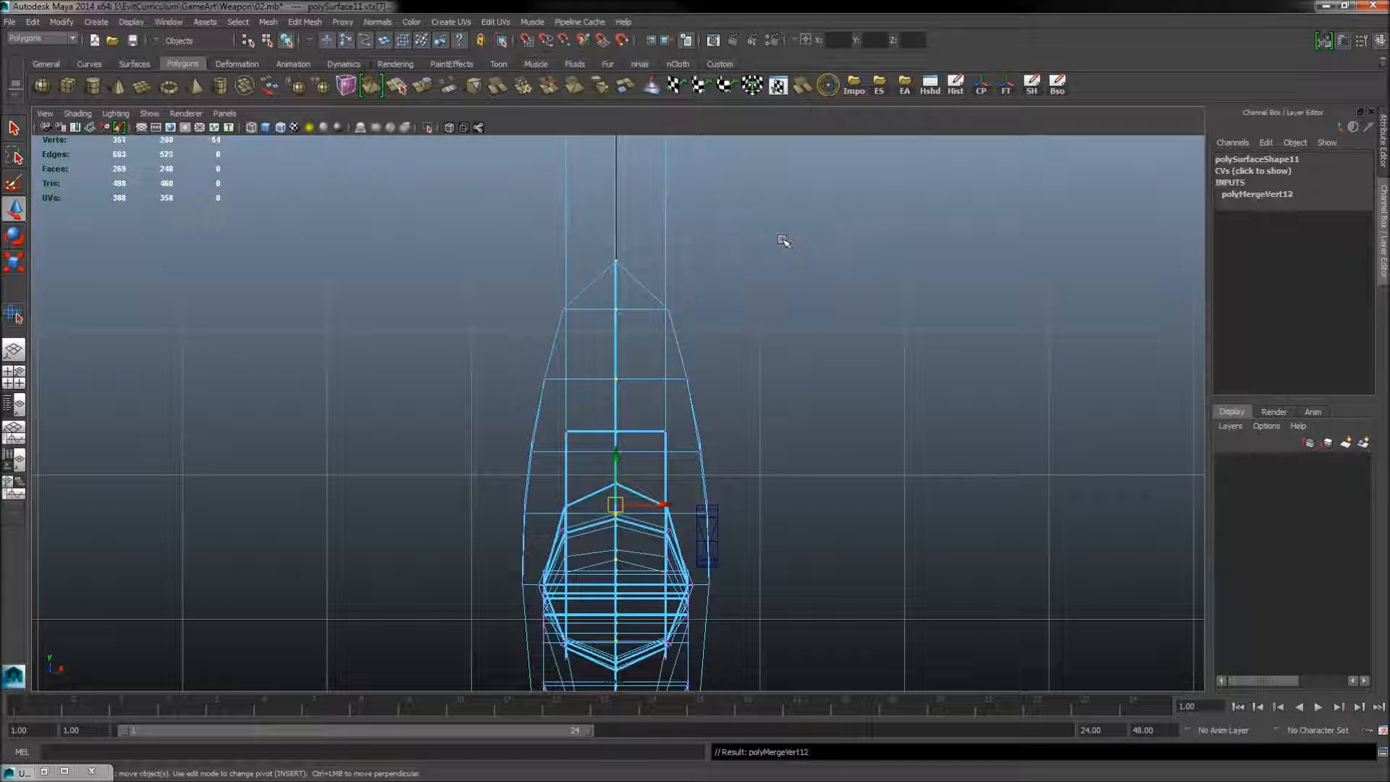
Step: Return to the single perspective view and select the merged sword as a whole object
left_click(14, 350)
left_click_drag(736, 338, 637, 351, "alt")
right_click_drag(636, 351, 680, 322)
left_click(775, 380)
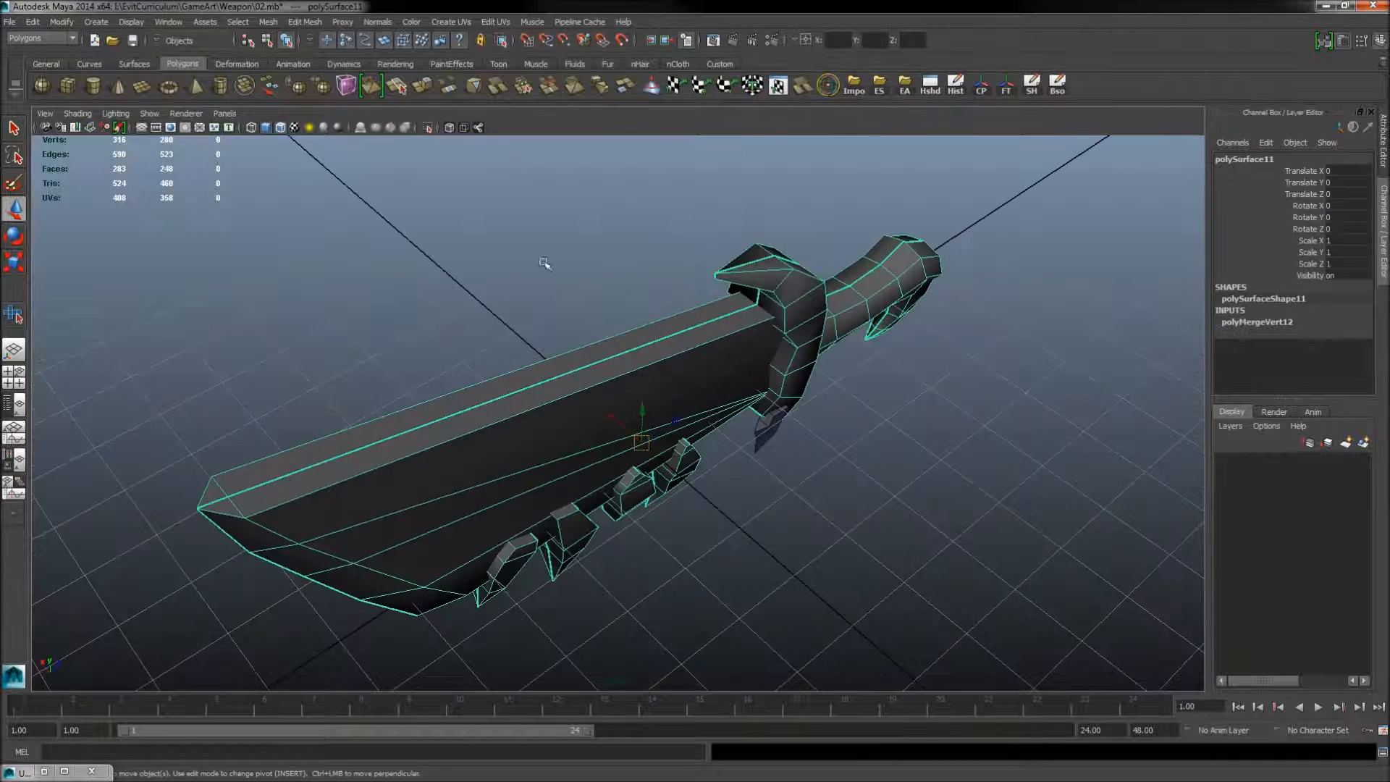
left_click(280, 127)
left_click(440, 359)
left_click(475, 421)
left_click_drag(471, 400, 695, 300, "alt")
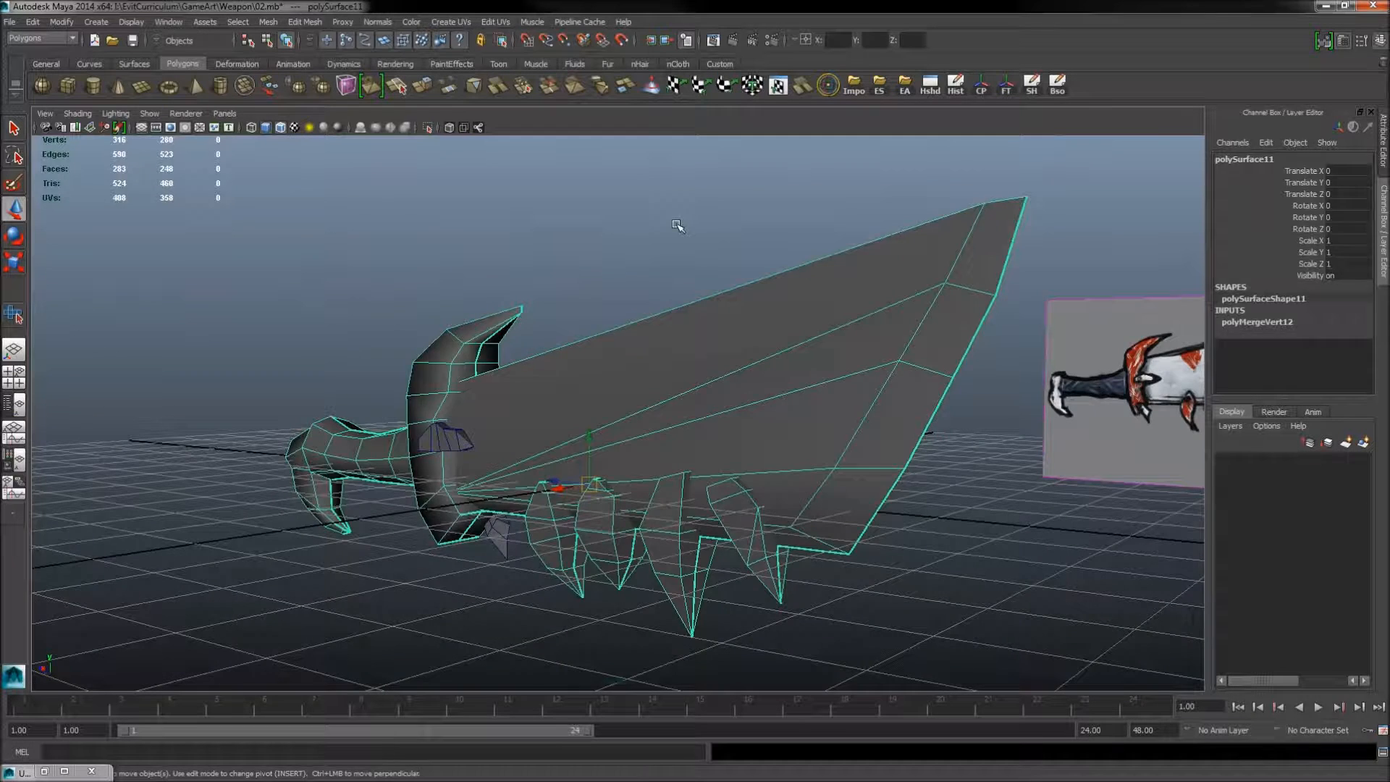
Step: Open the UV Texture Editor and select the merged sword and guard spikes to display all their UV shells
left_click(677, 226)
left_click_drag(505, 345, 507, 385, "alt")
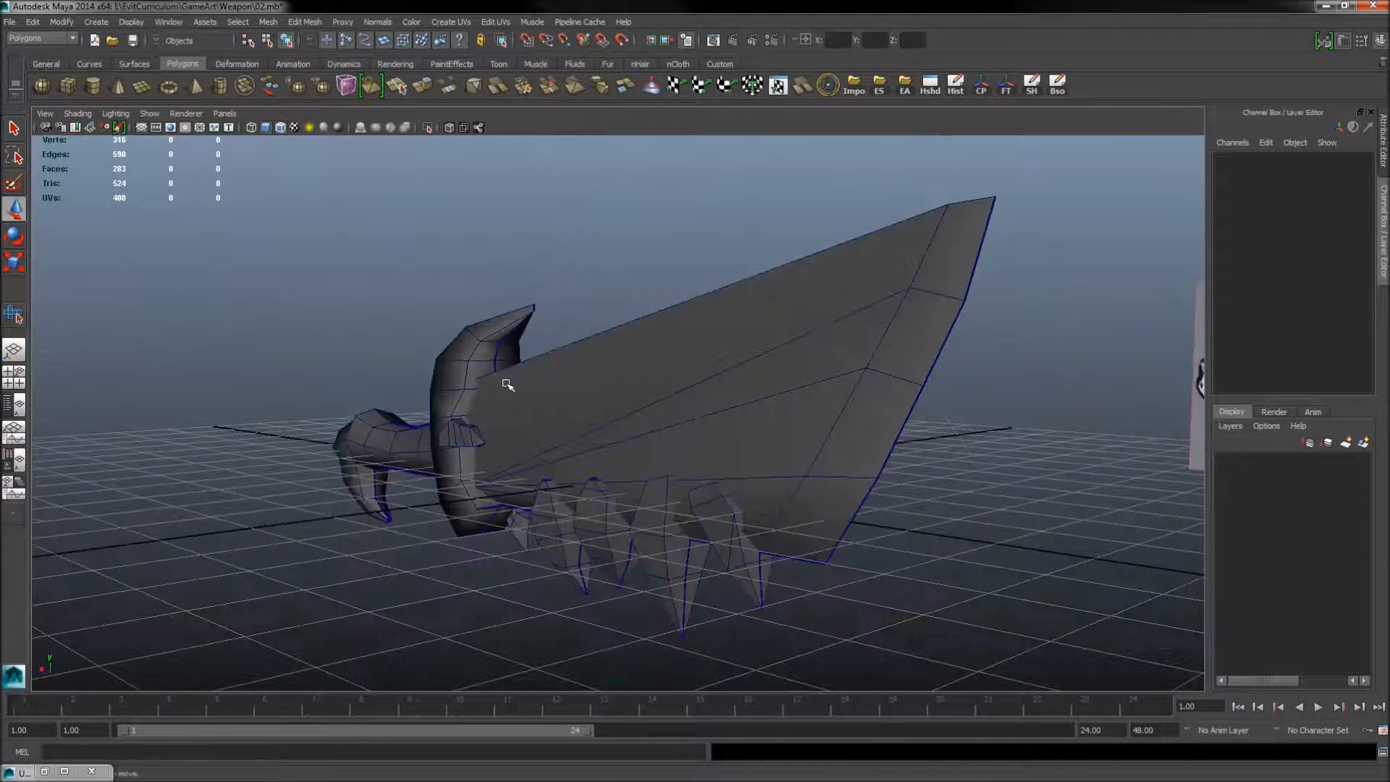
left_click(507, 386)
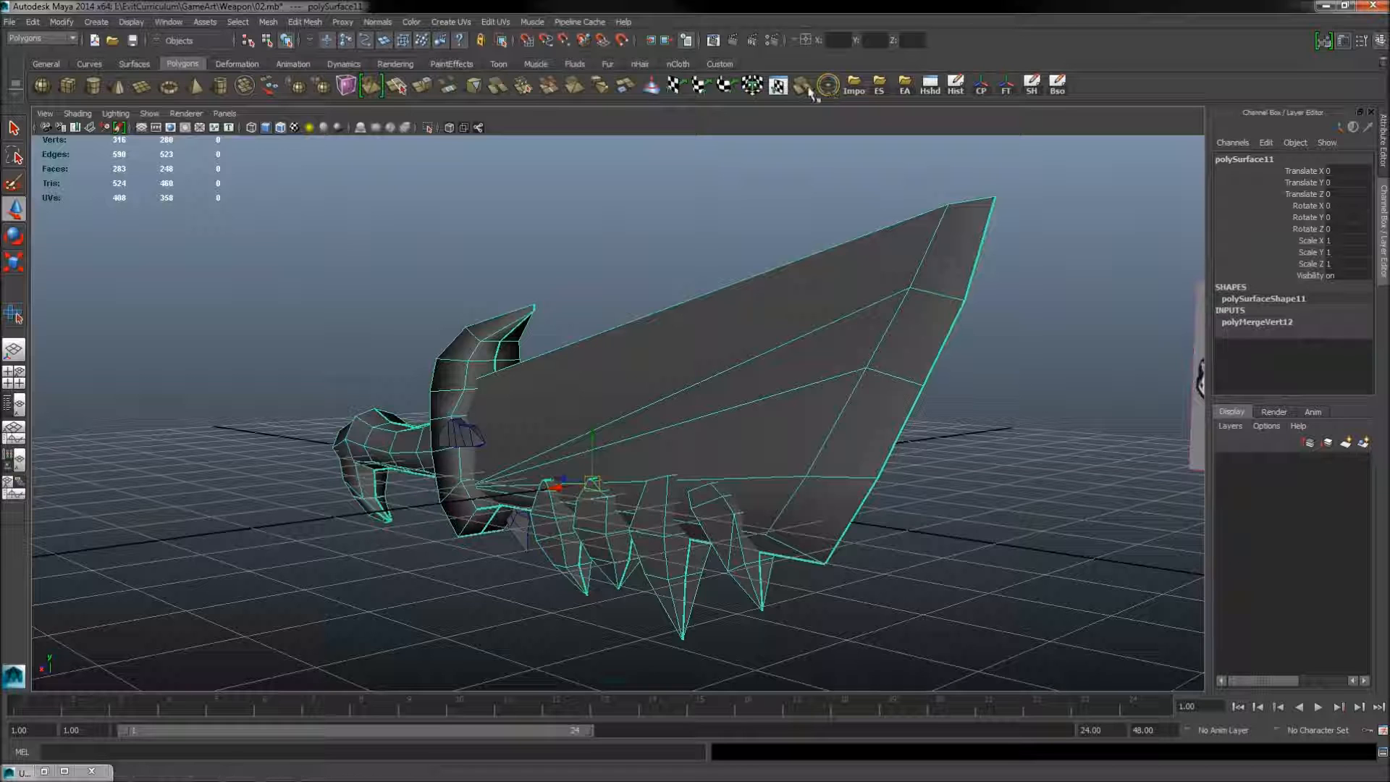
left_click(779, 87)
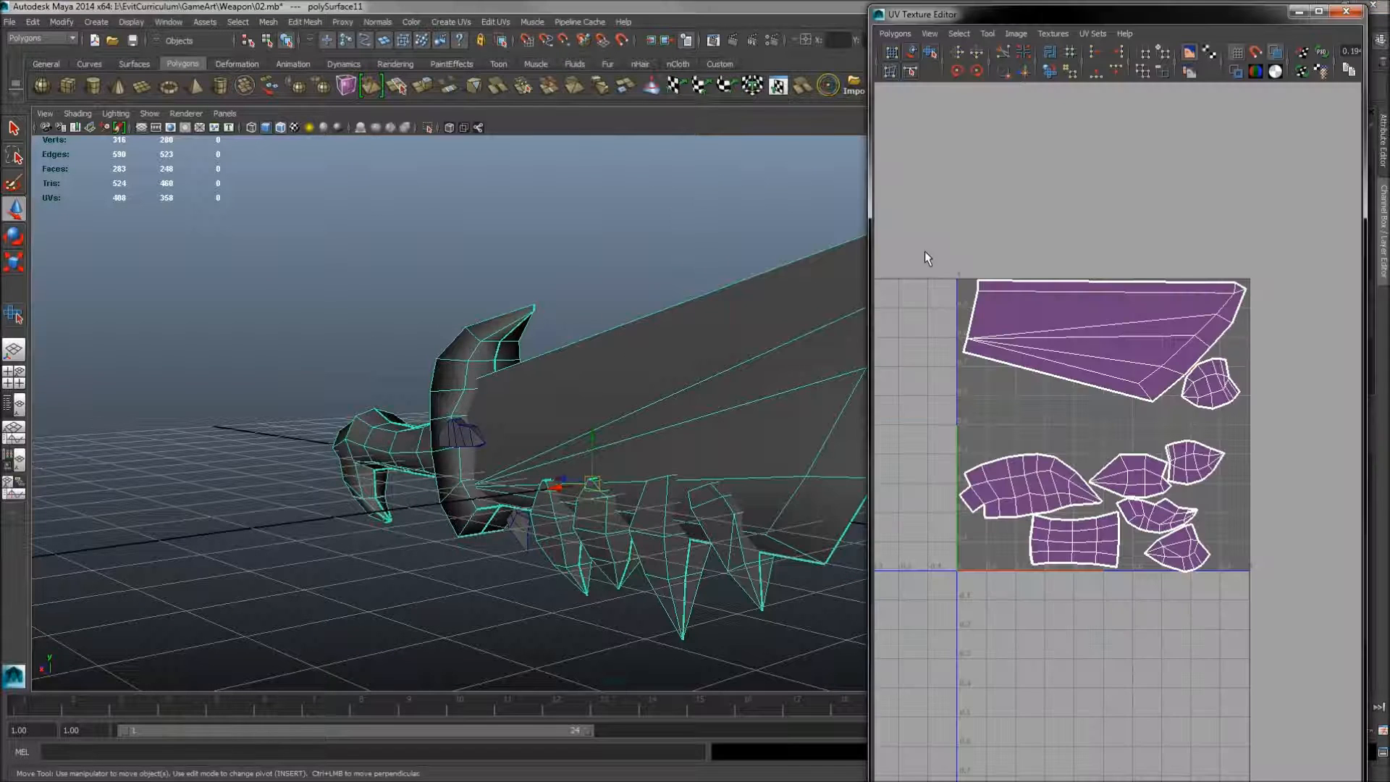
left_click_drag(255, 310, 927, 619)
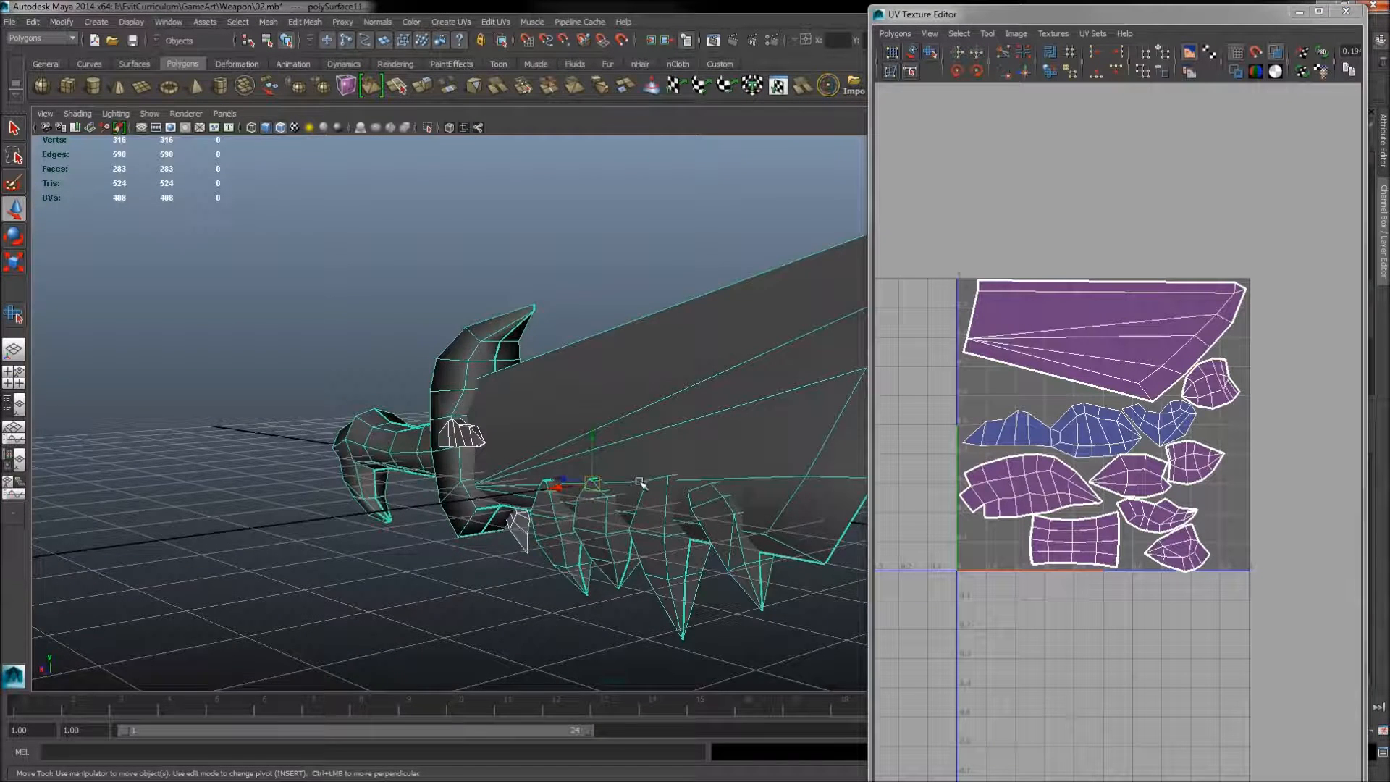
scroll(640, 483, "down", 3)
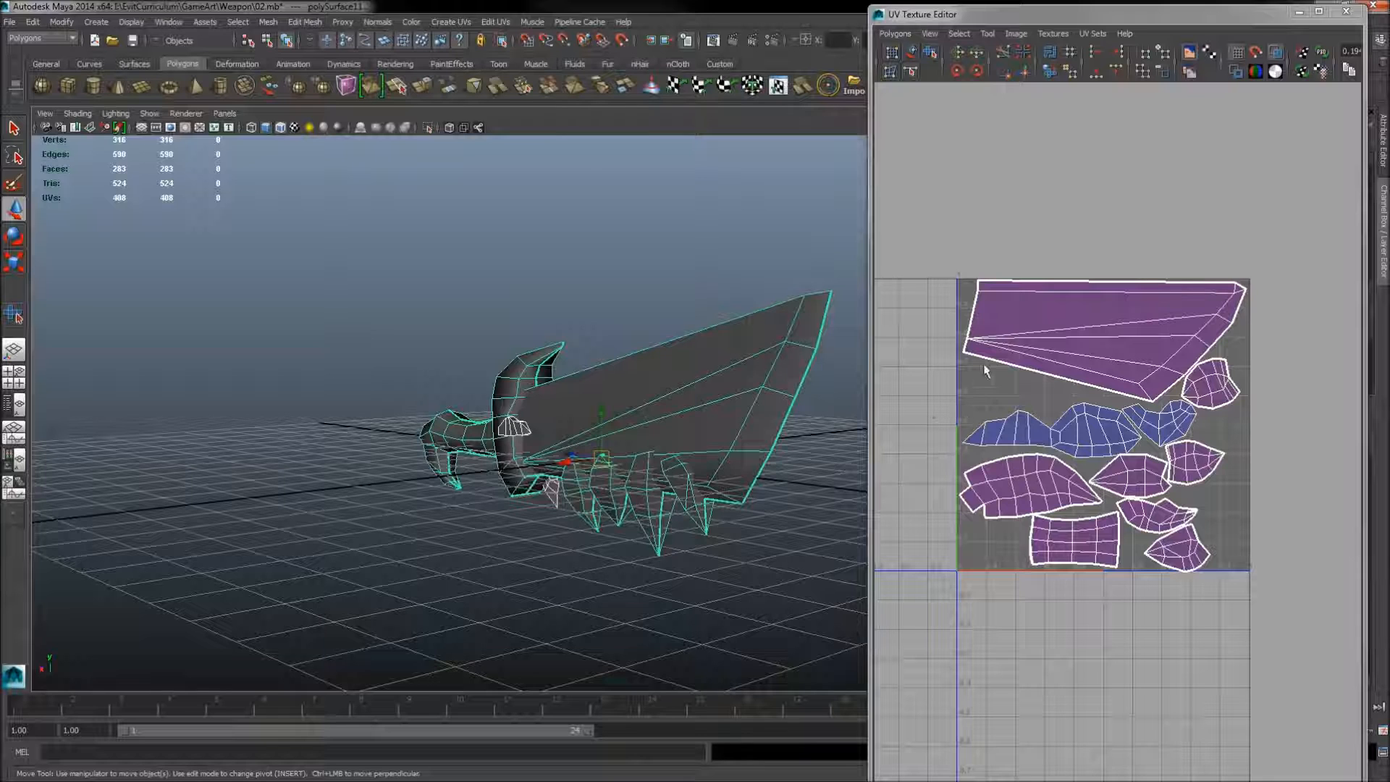
Step: Select one of the two overlapping blade UV shells and move it above the texture square
right_click_drag(984, 371, 1007, 304)
left_click(978, 282)
right_click_drag(1061, 335, 1099, 323, "ctrl")
left_click_drag(1105, 349, 1096, 219)
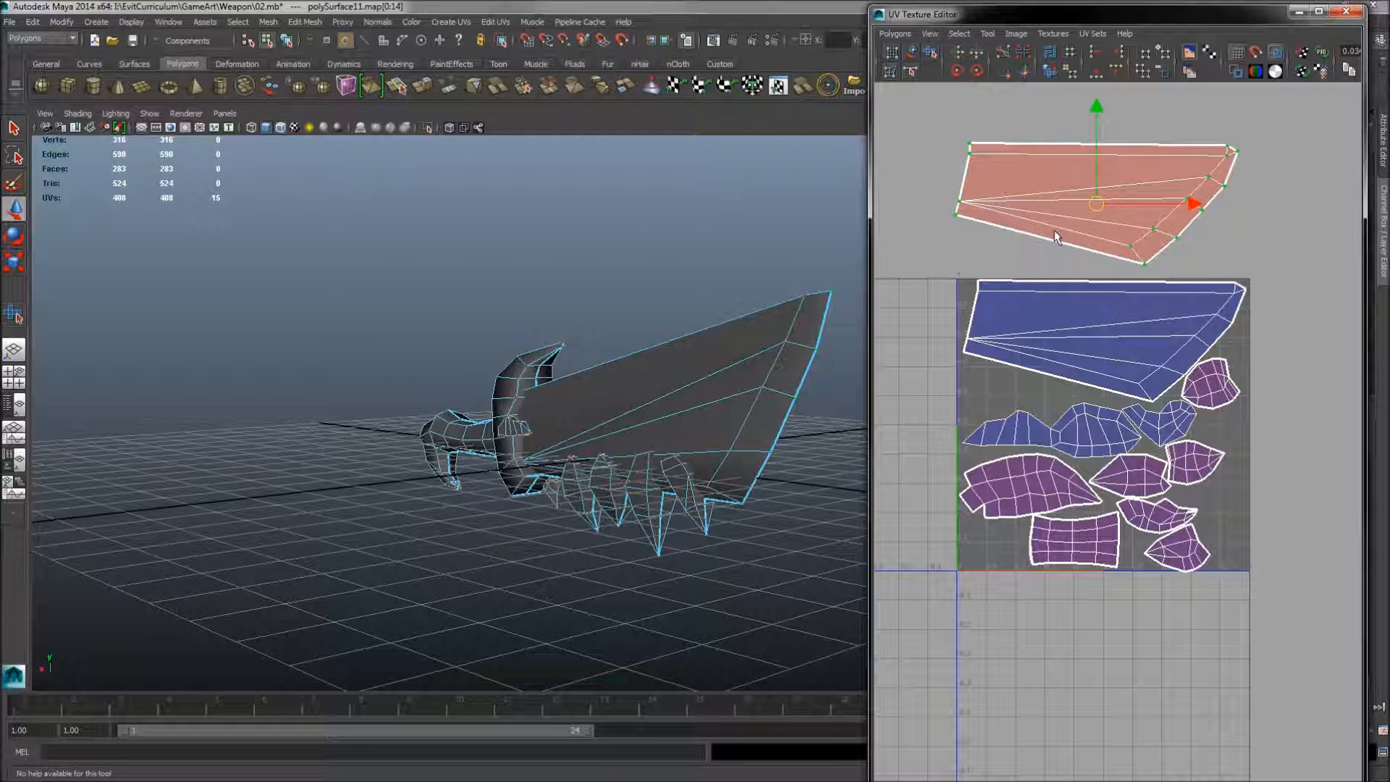
Step: Compare the separated blade shells and undo the last shell move and selection
middle_click_drag(1053, 201, 1036, 281, "alt")
scroll(704, 264, "up", 2)
middle_click_drag(790, 259, 607, 341, "alt")
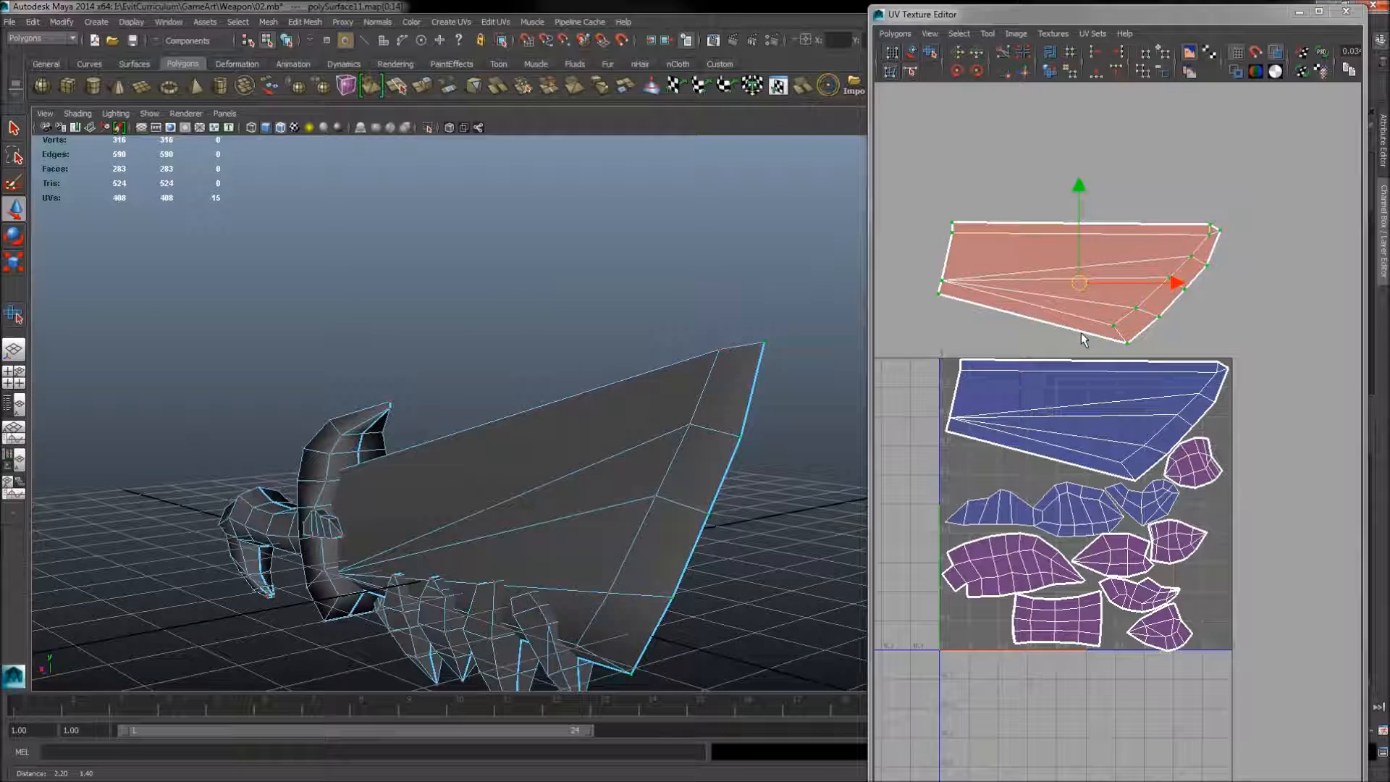
scroll(1026, 336, "up", 2)
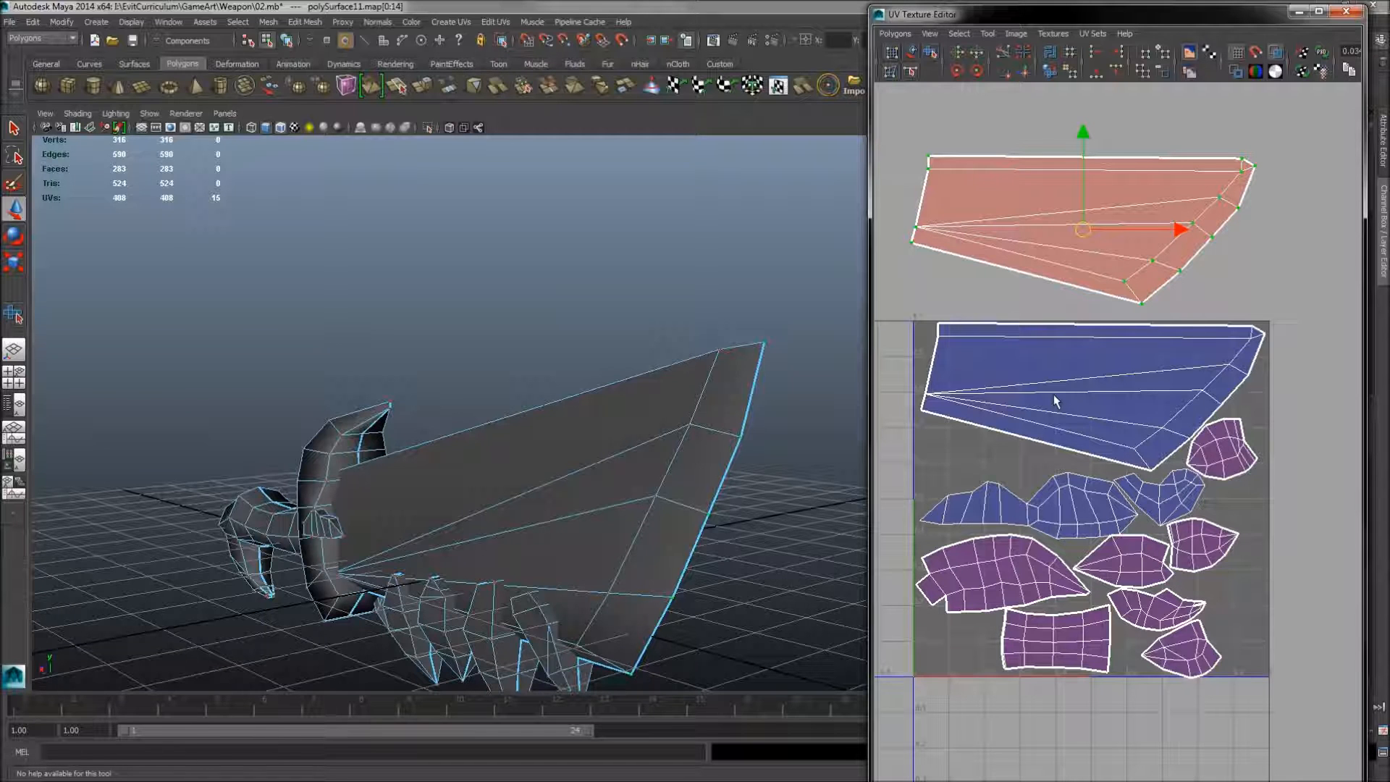
key("ctrl+z")
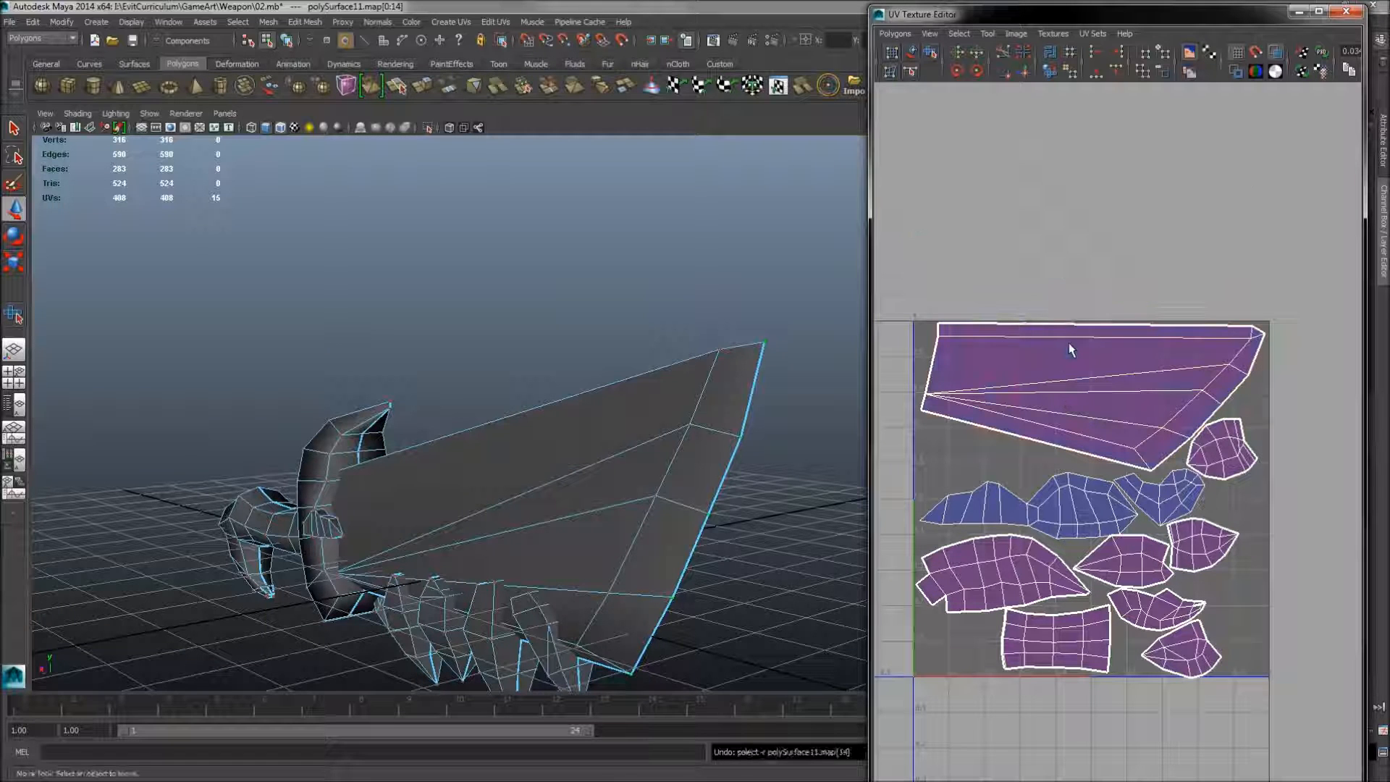
scroll(939, 320, "up", 3)
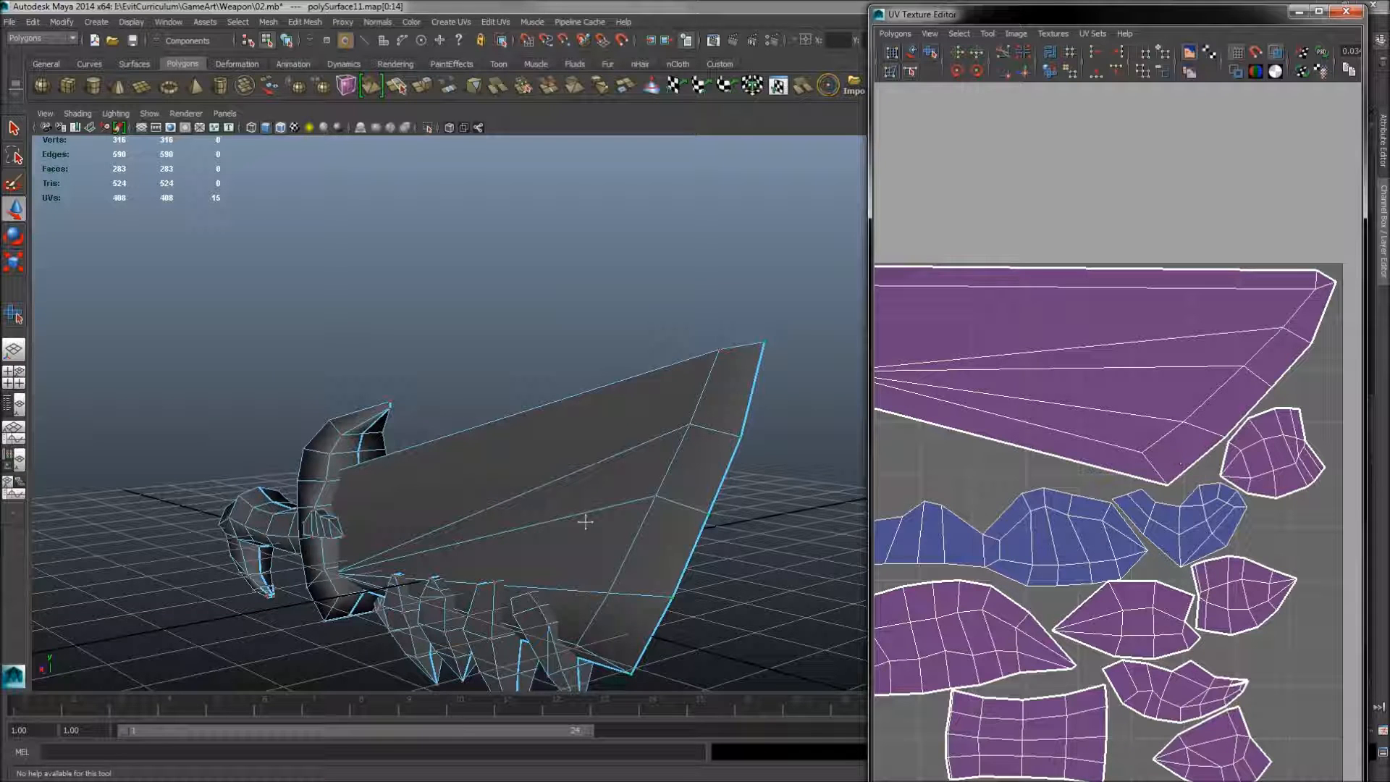
Step: Return the sword and guard spikes to object selection, close the UV Texture Editor and delete their construction history
left_click_drag(599, 515, 572, 503, "alt")
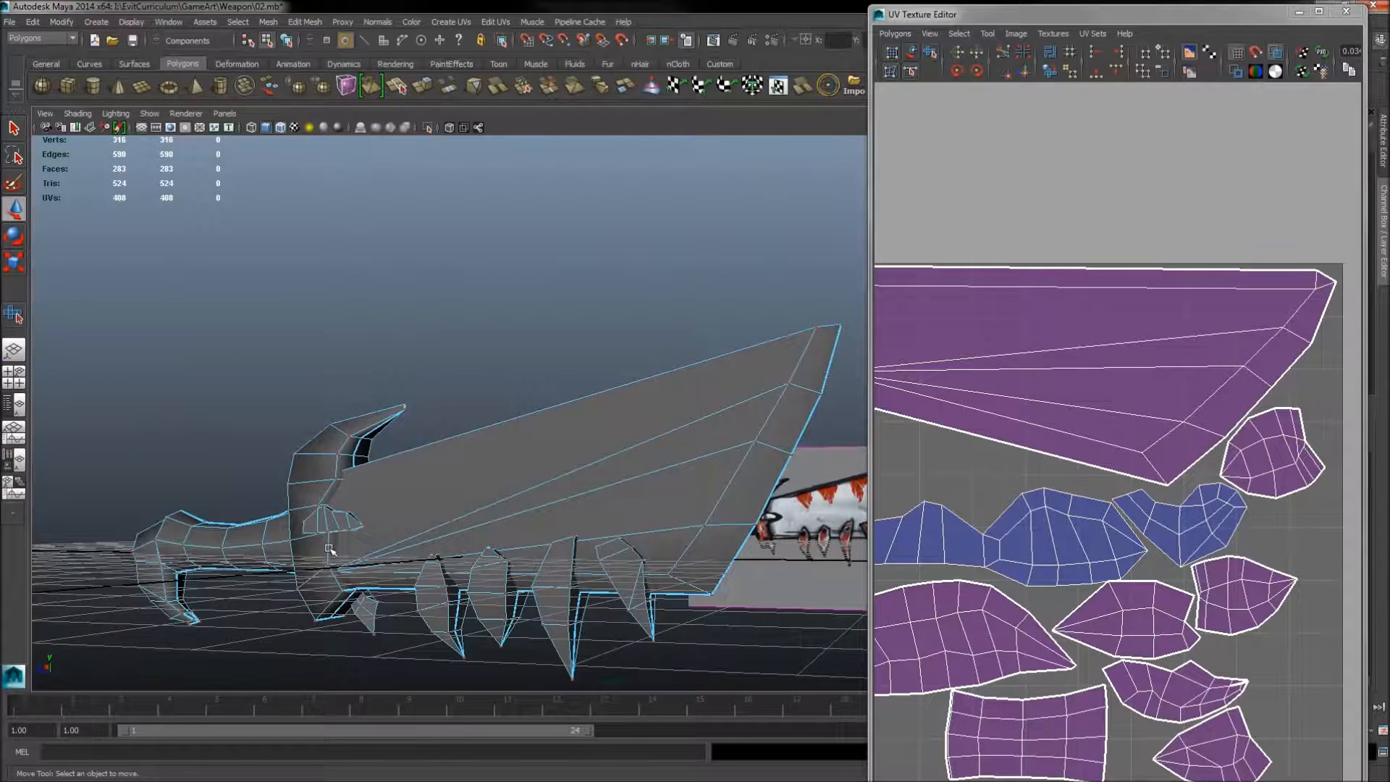
left_click_drag(511, 538, 403, 374, "alt")
right_click_drag(558, 435, 427, 419, "alt")
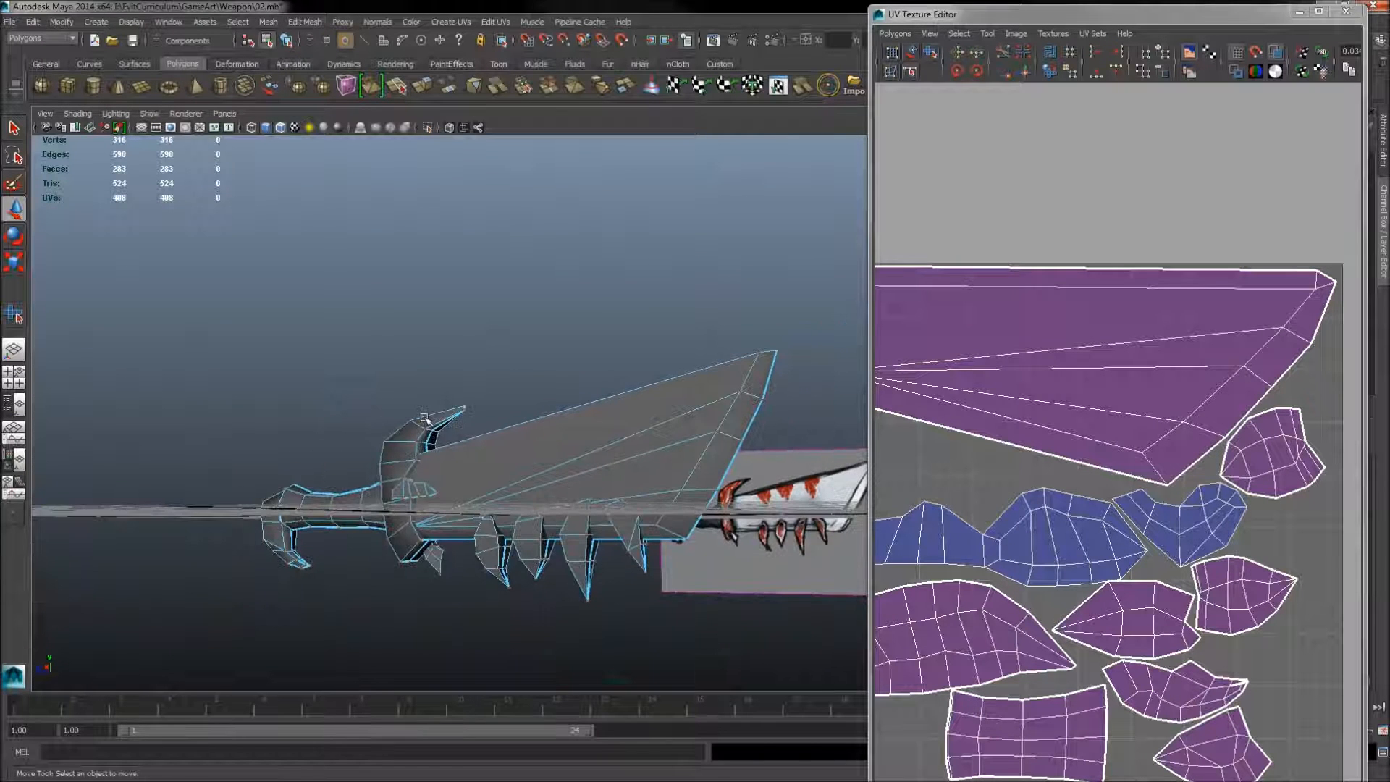
left_click(537, 428)
right_click_drag(443, 467, 465, 373)
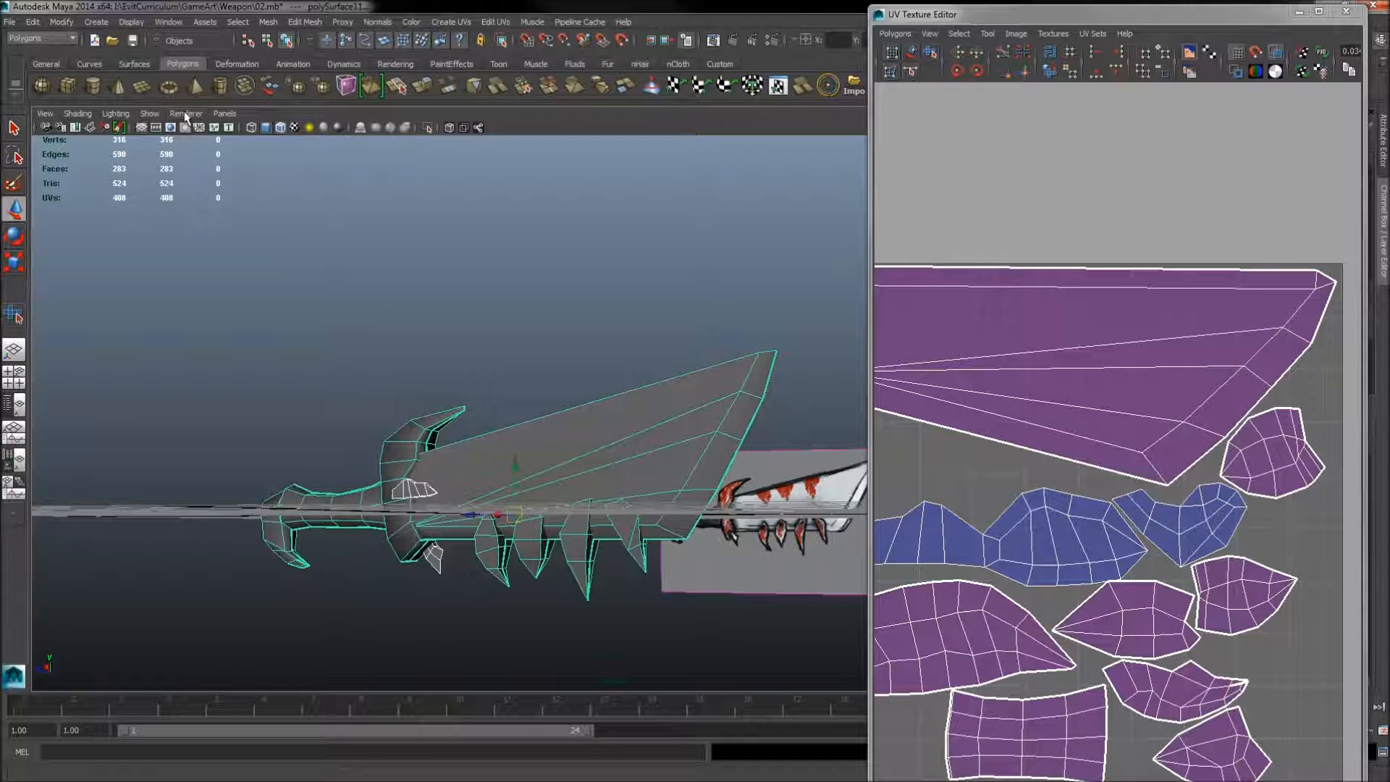
left_click(1346, 11)
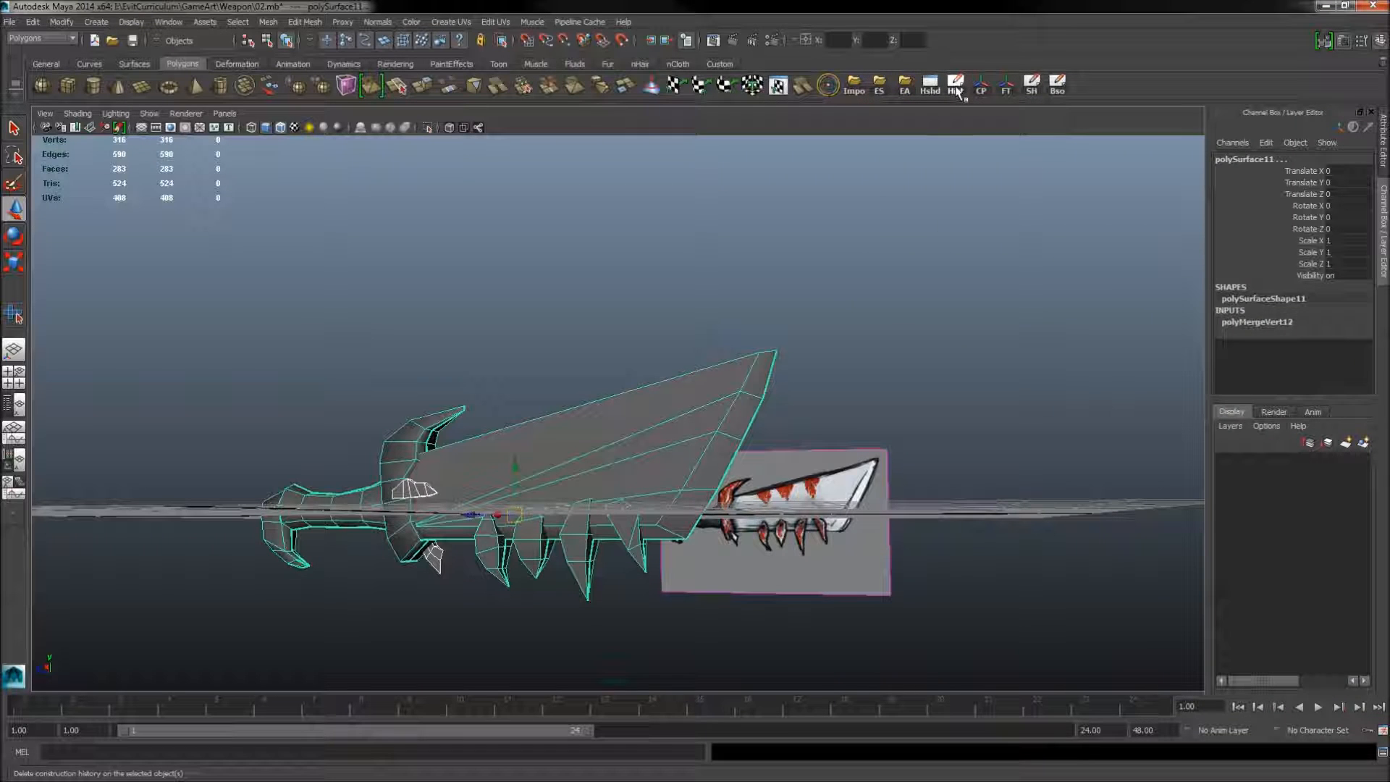
left_click(956, 88)
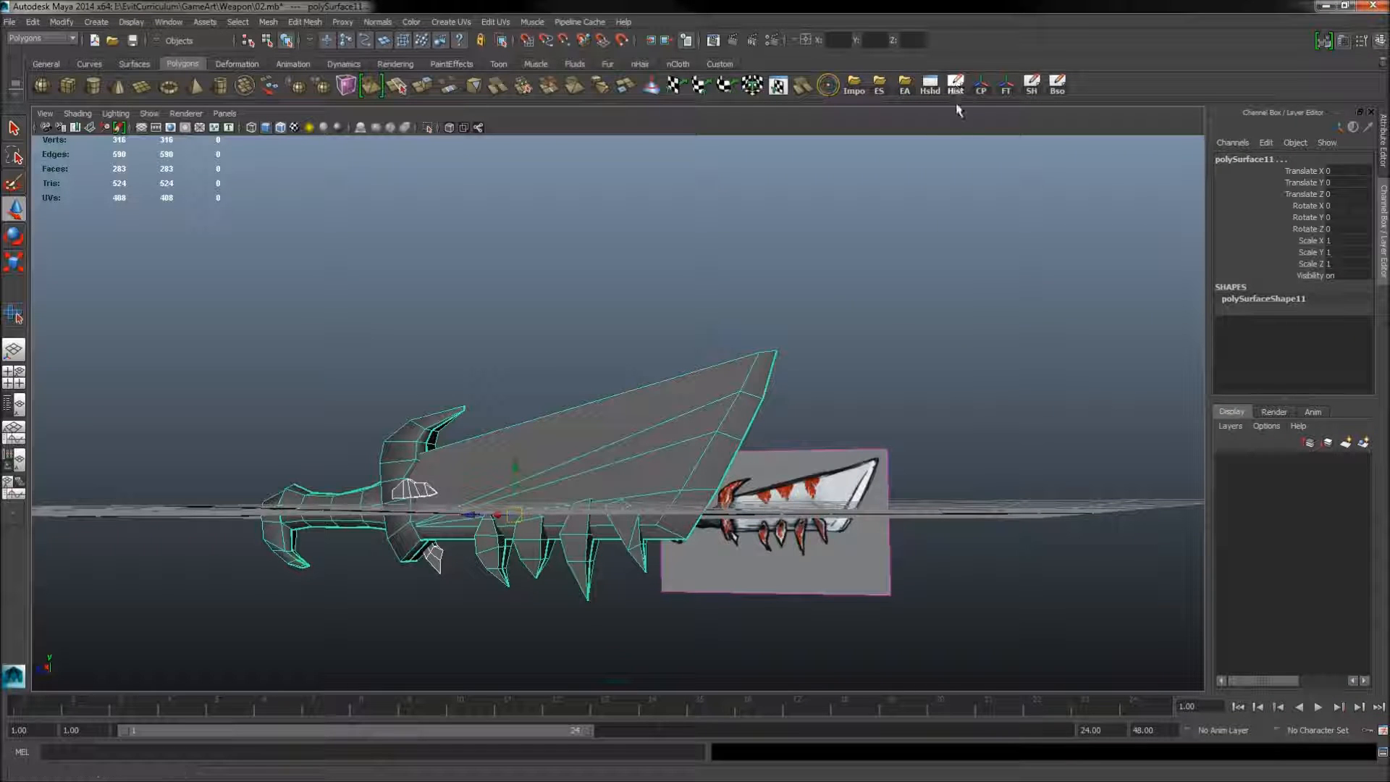
left_click(965, 178)
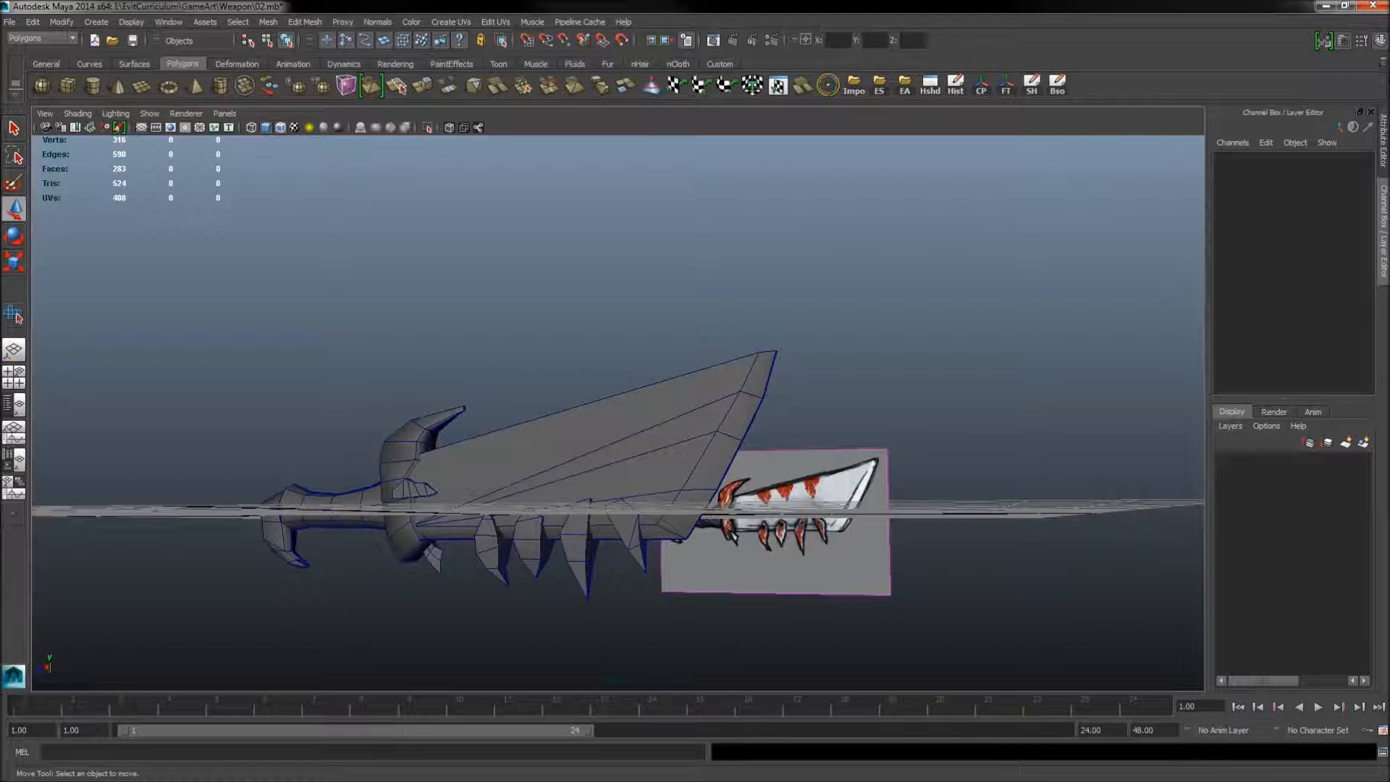
Step: Examine the sword and its separate guard spikes from several angles against the reference image
key("alt+Tab")
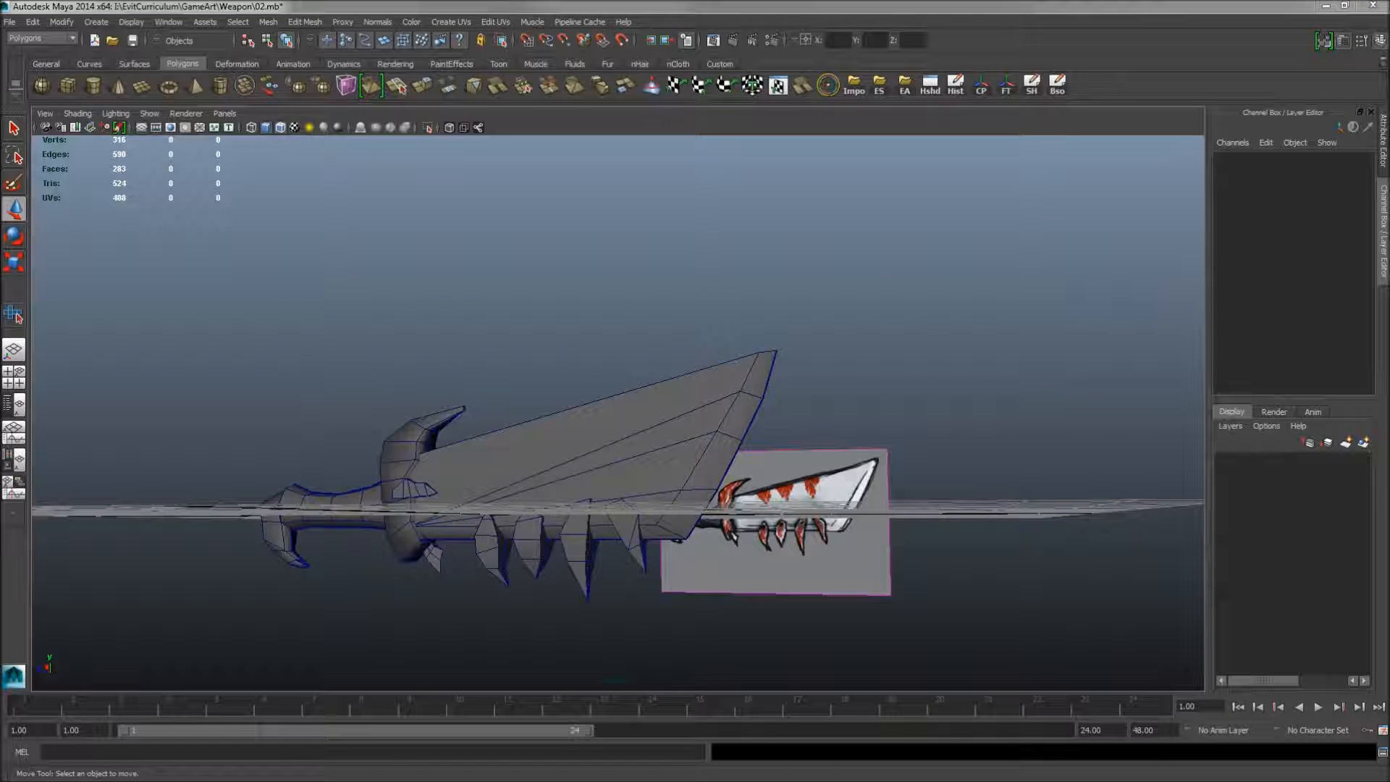
left_click_drag(855, 427, 878, 474, "alt")
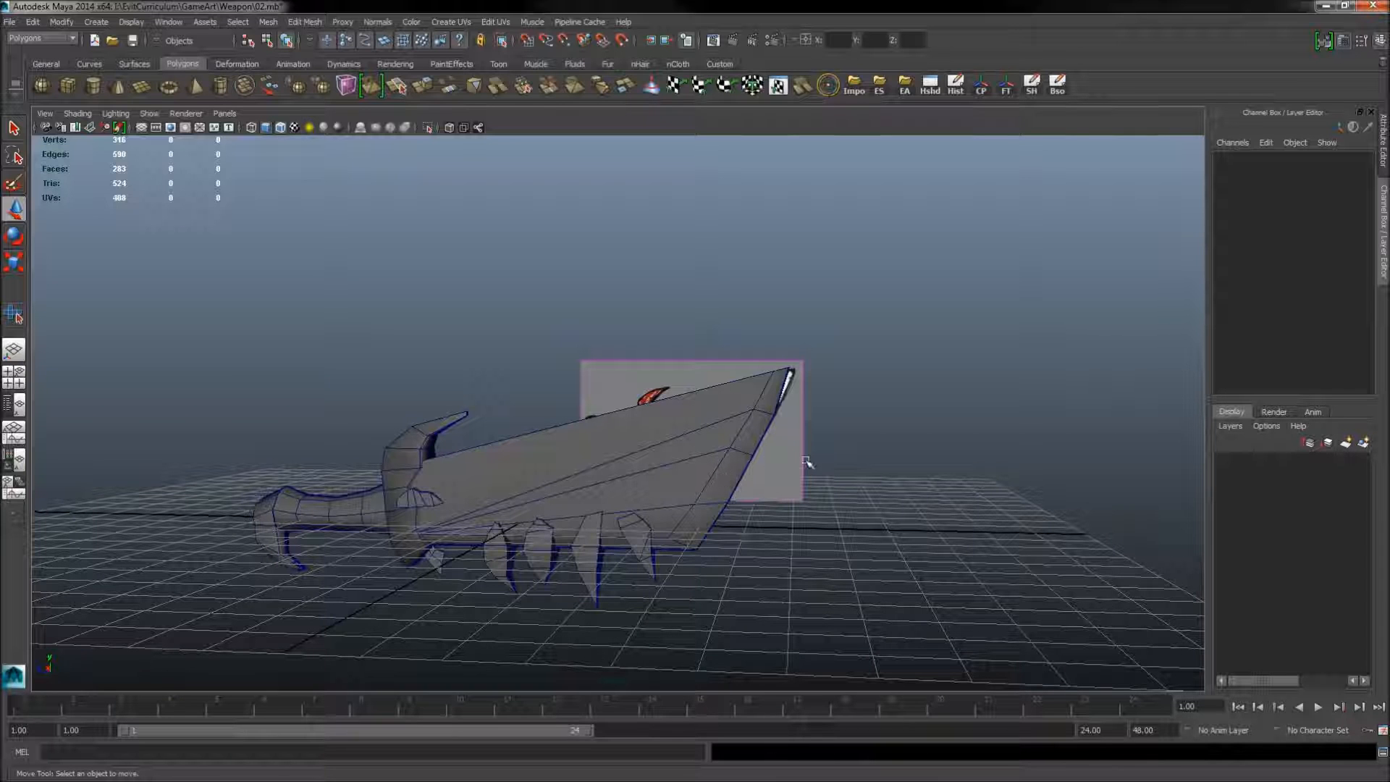
left_click_drag(786, 459, 698, 488, "alt")
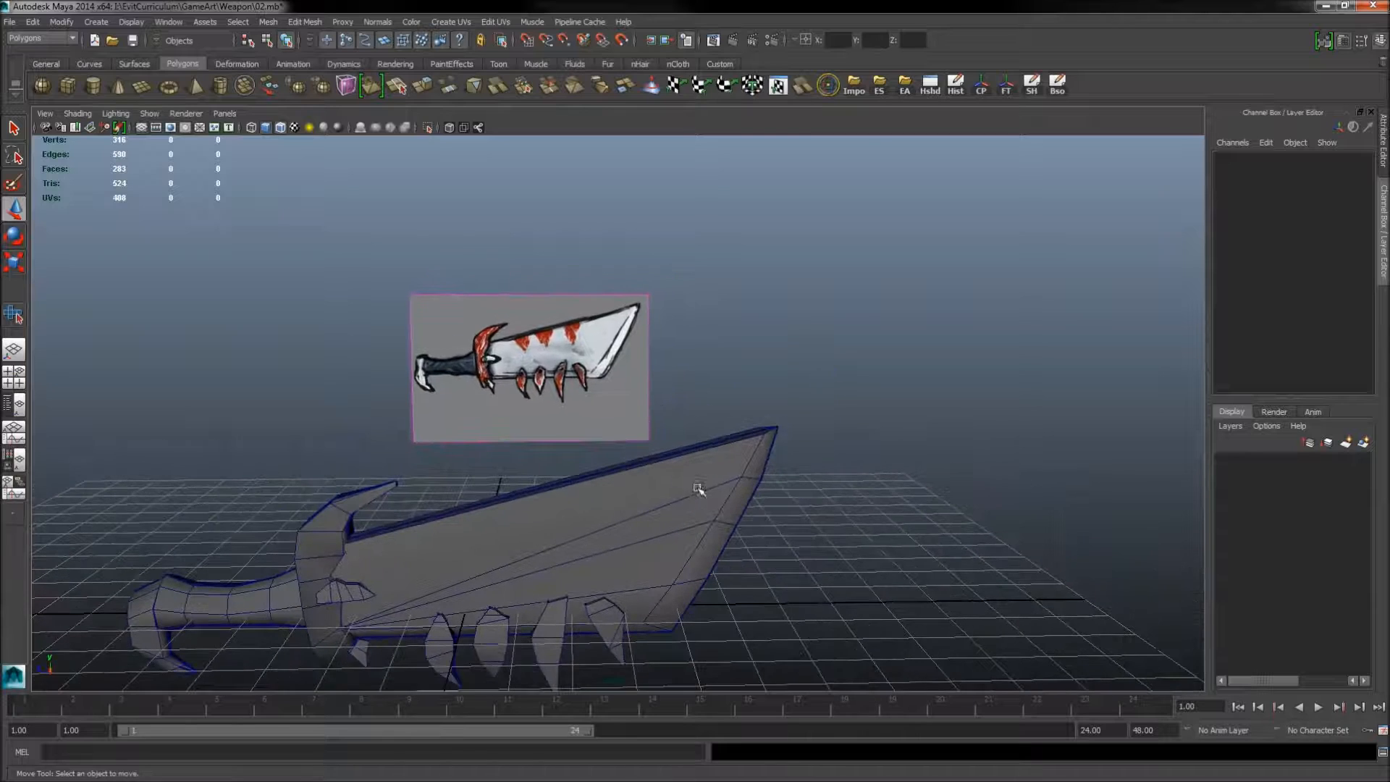
left_click_drag(597, 502, 574, 472, "alt")
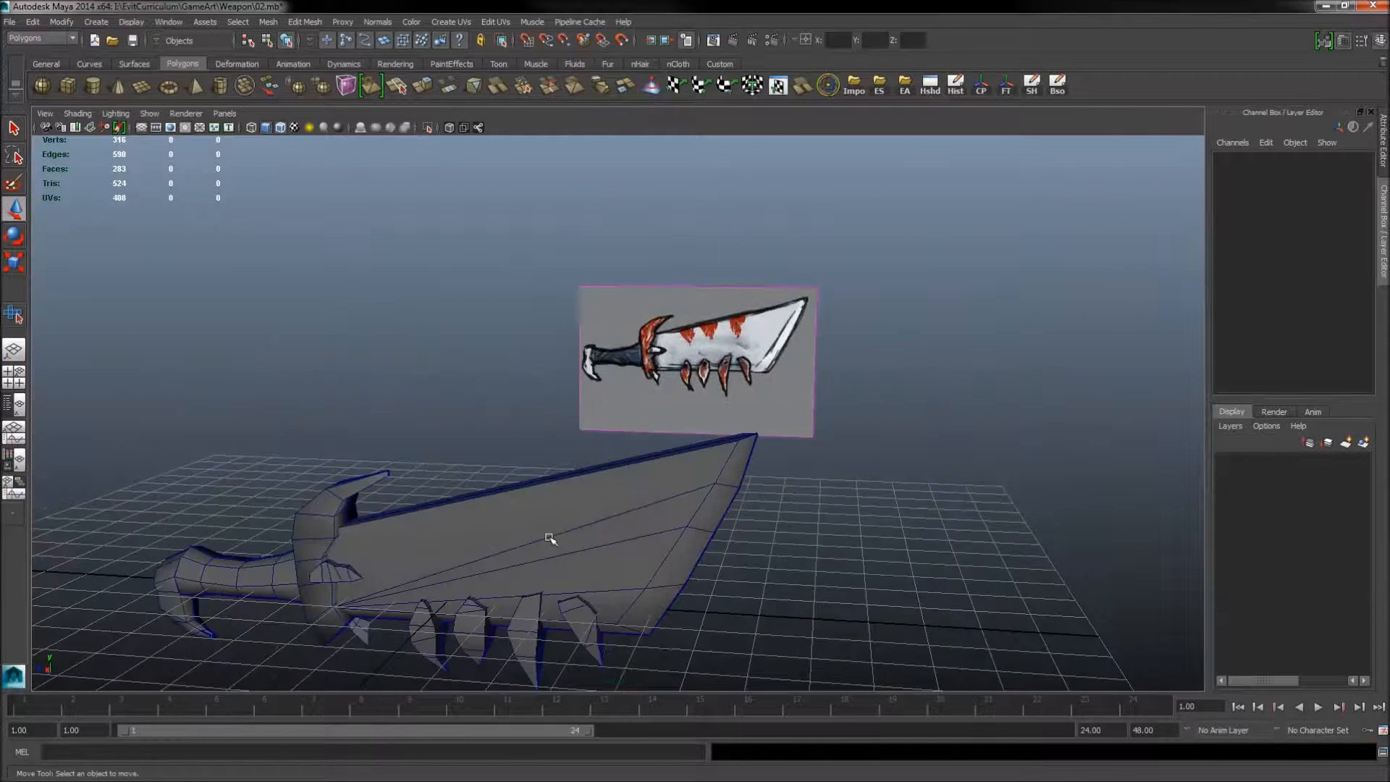
left_click_drag(554, 547, 658, 420, "alt")
left_click(654, 426)
right_click_drag(654, 425, 357, 415, "alt")
left_click(357, 410)
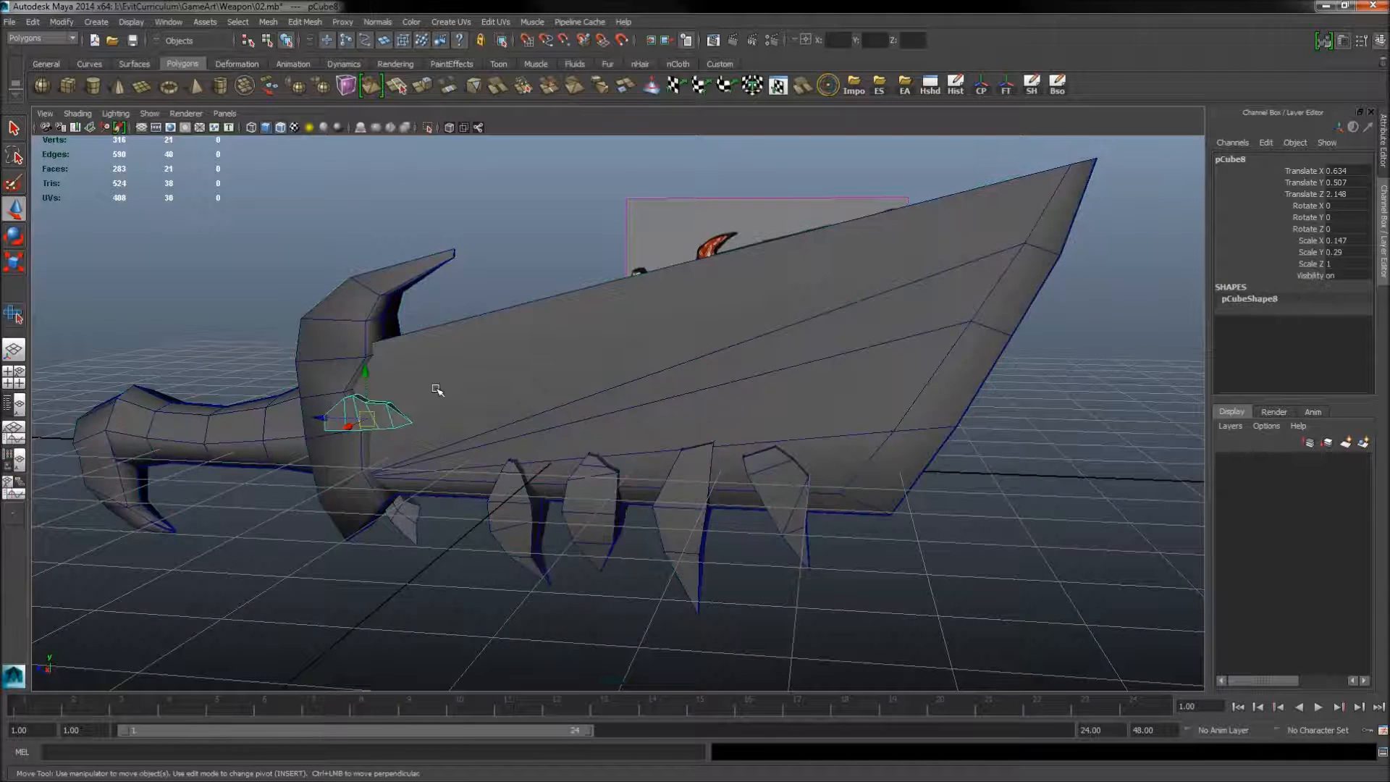
left_click(513, 505)
left_click_drag(351, 521, 421, 460, "alt")
left_click_drag(548, 569, 617, 455, "alt")
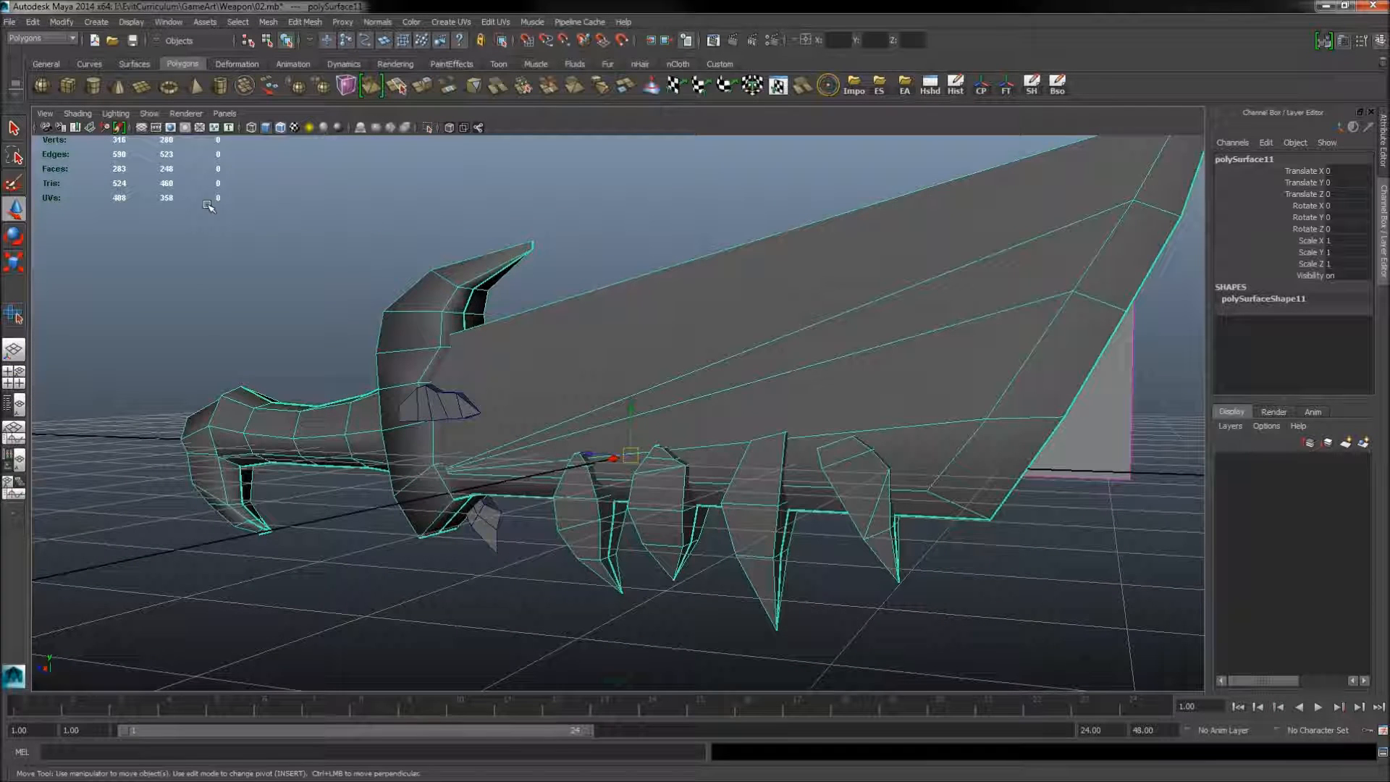
Step: Select the sword body together with the guard spikes and combine them into a single mesh
left_click_drag(209, 215, 776, 661)
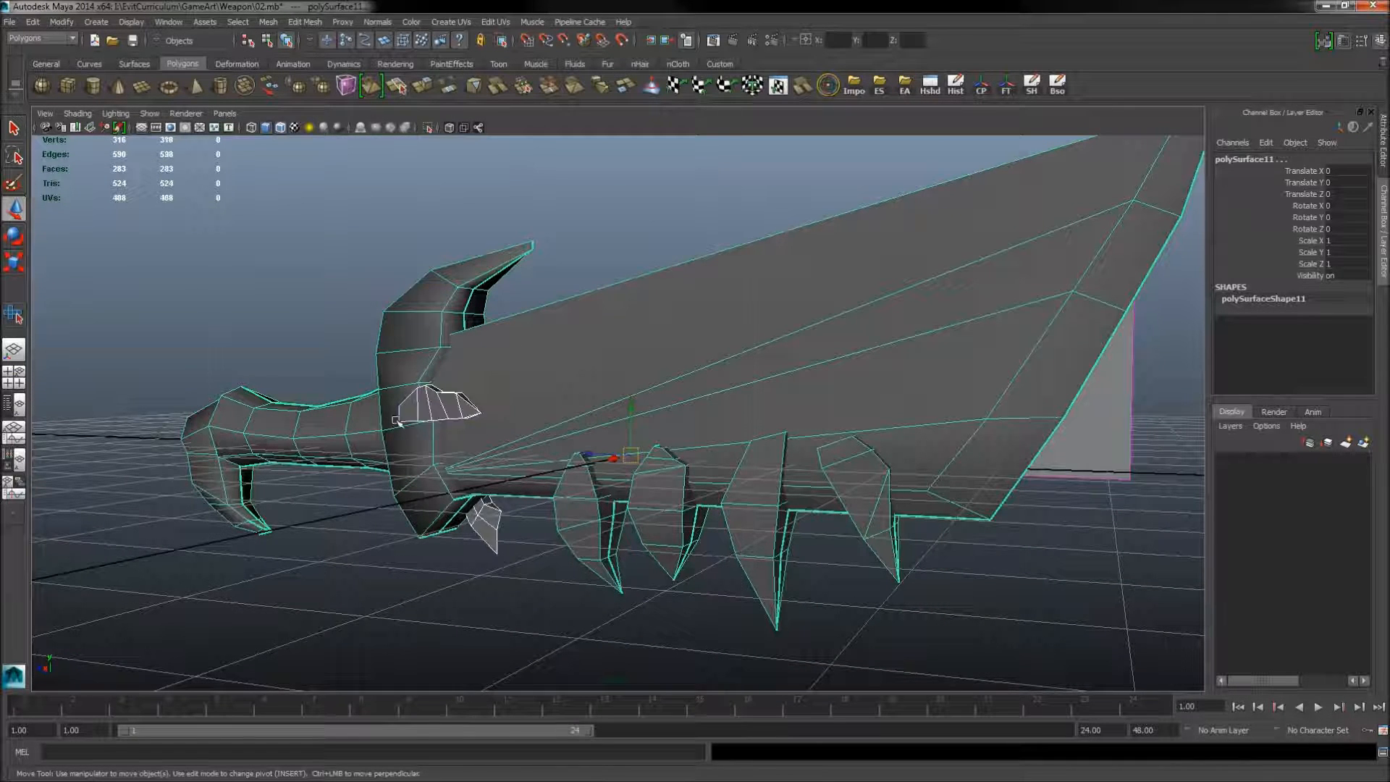
right_click(330, 316, "shift")
mouse_move(336, 529)
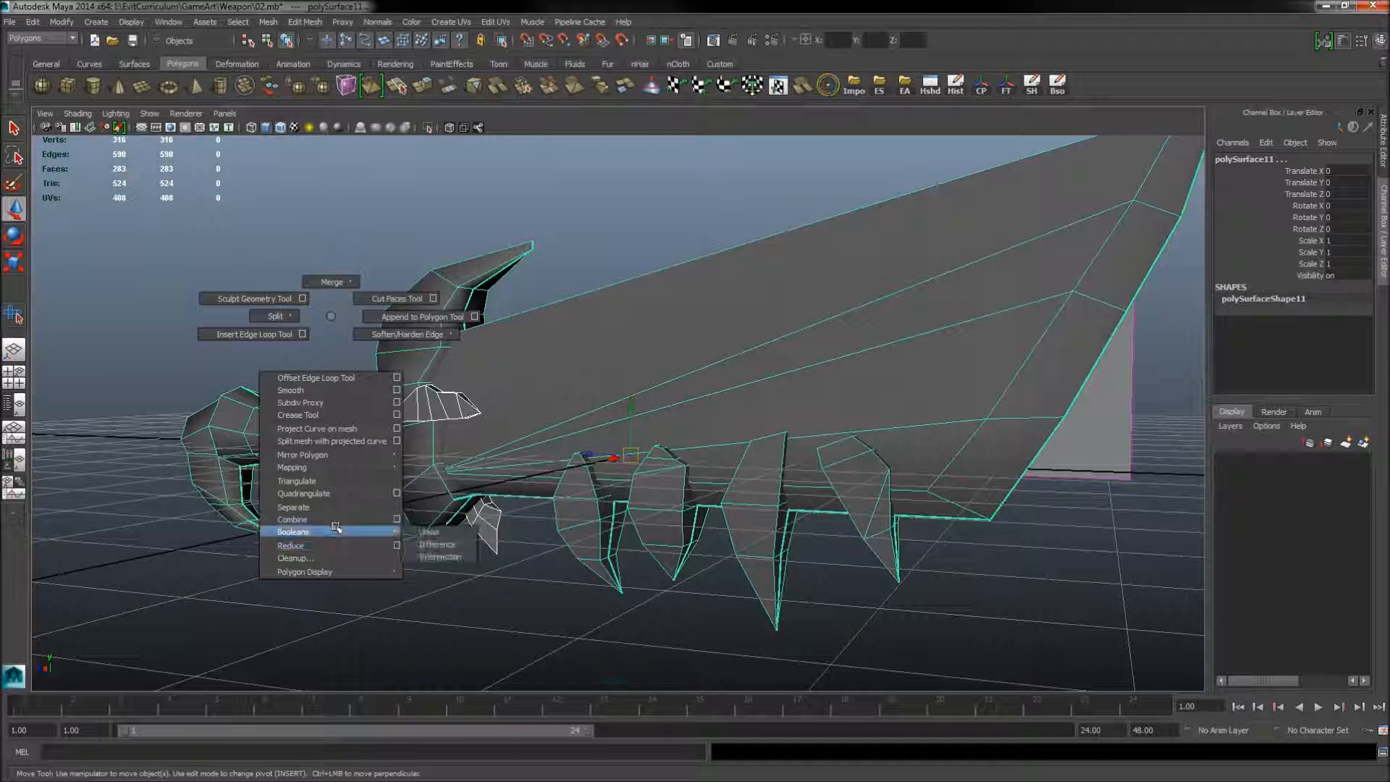
left_click(295, 520)
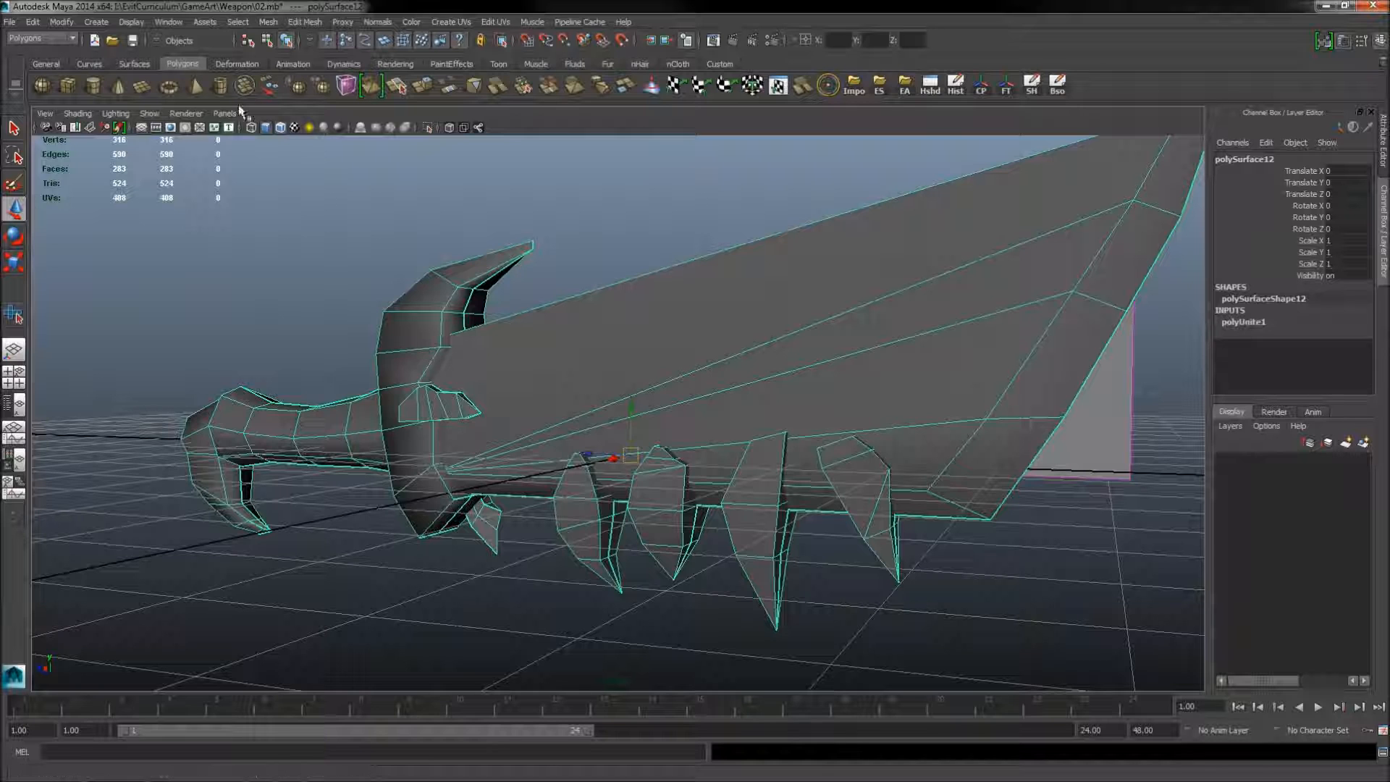
Step: Check in the Plug-in Manager whether the mental ray plug-in Mayatomr.mll is loaded, and close the manager
left_click(166, 23)
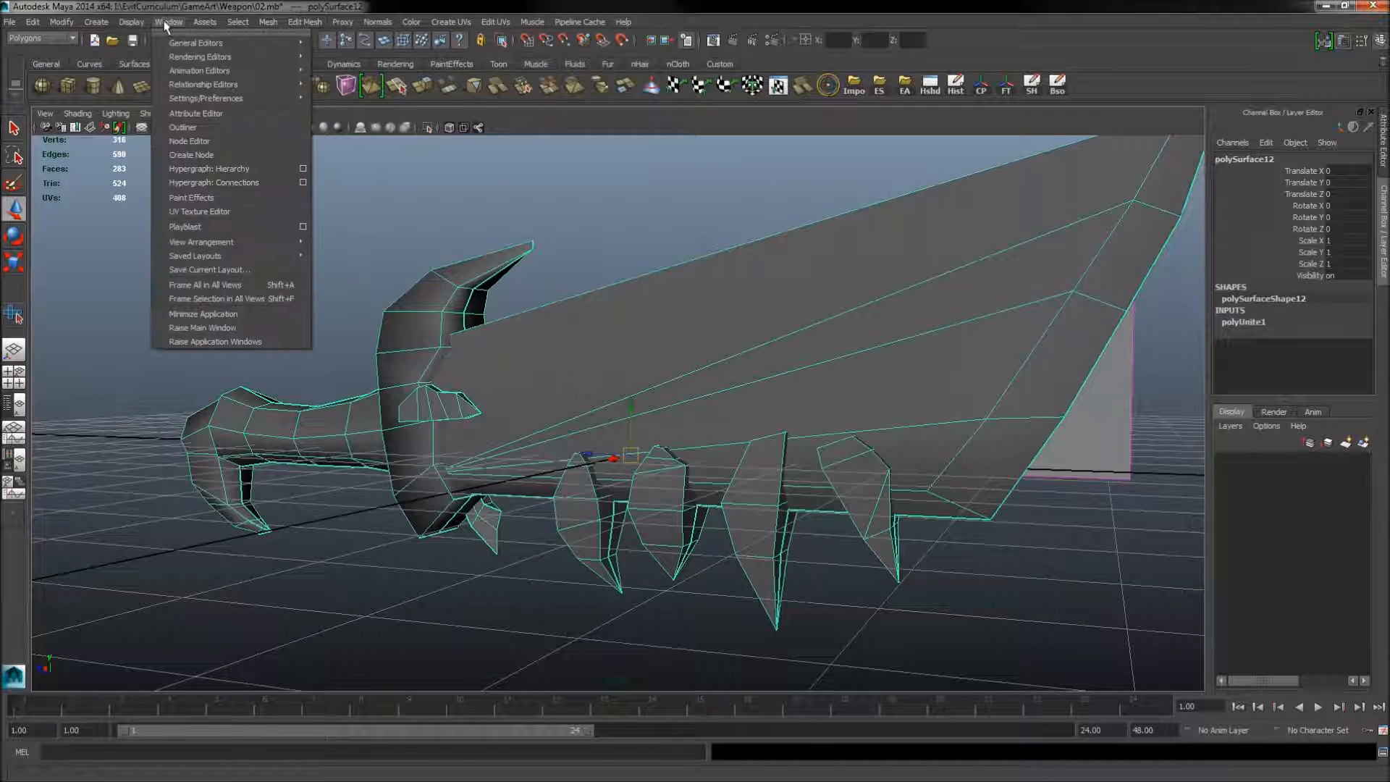
mouse_move(210, 97)
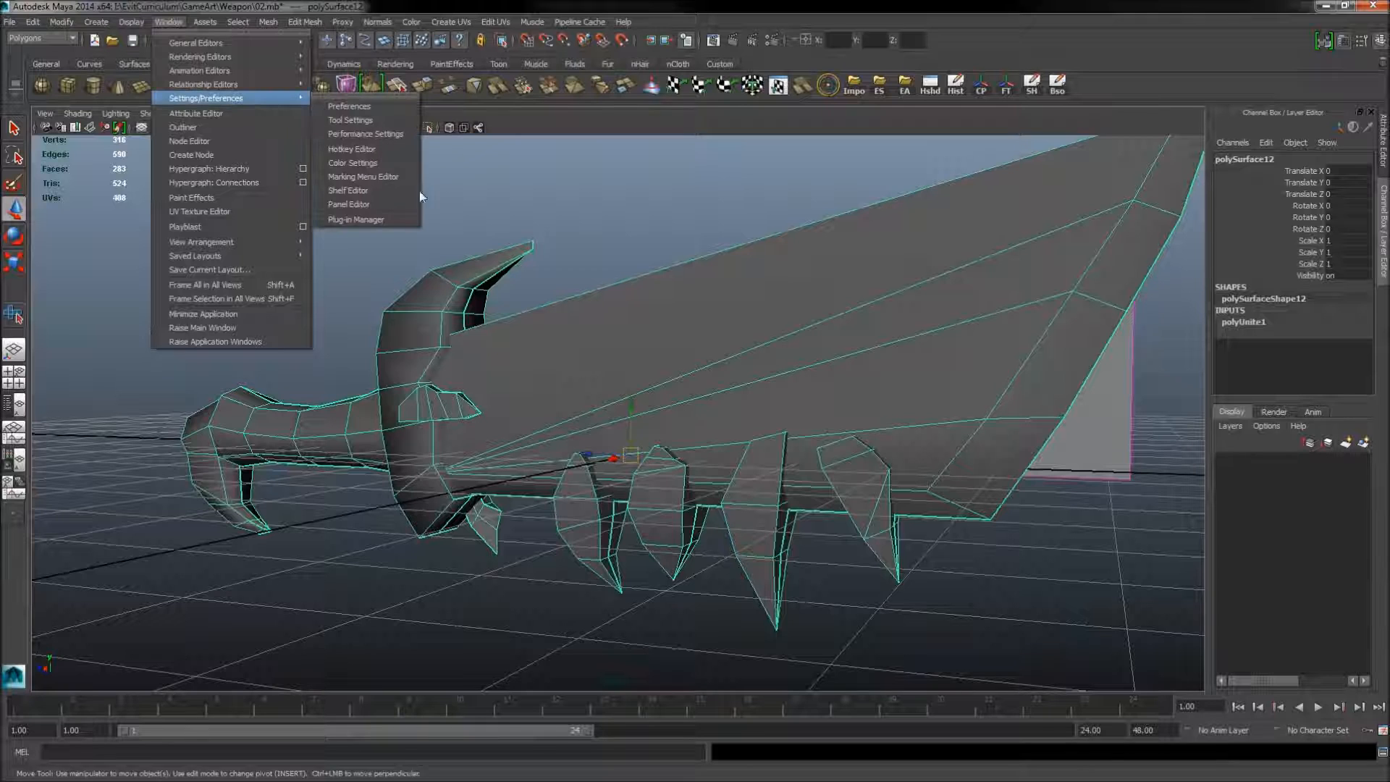
left_click(380, 219)
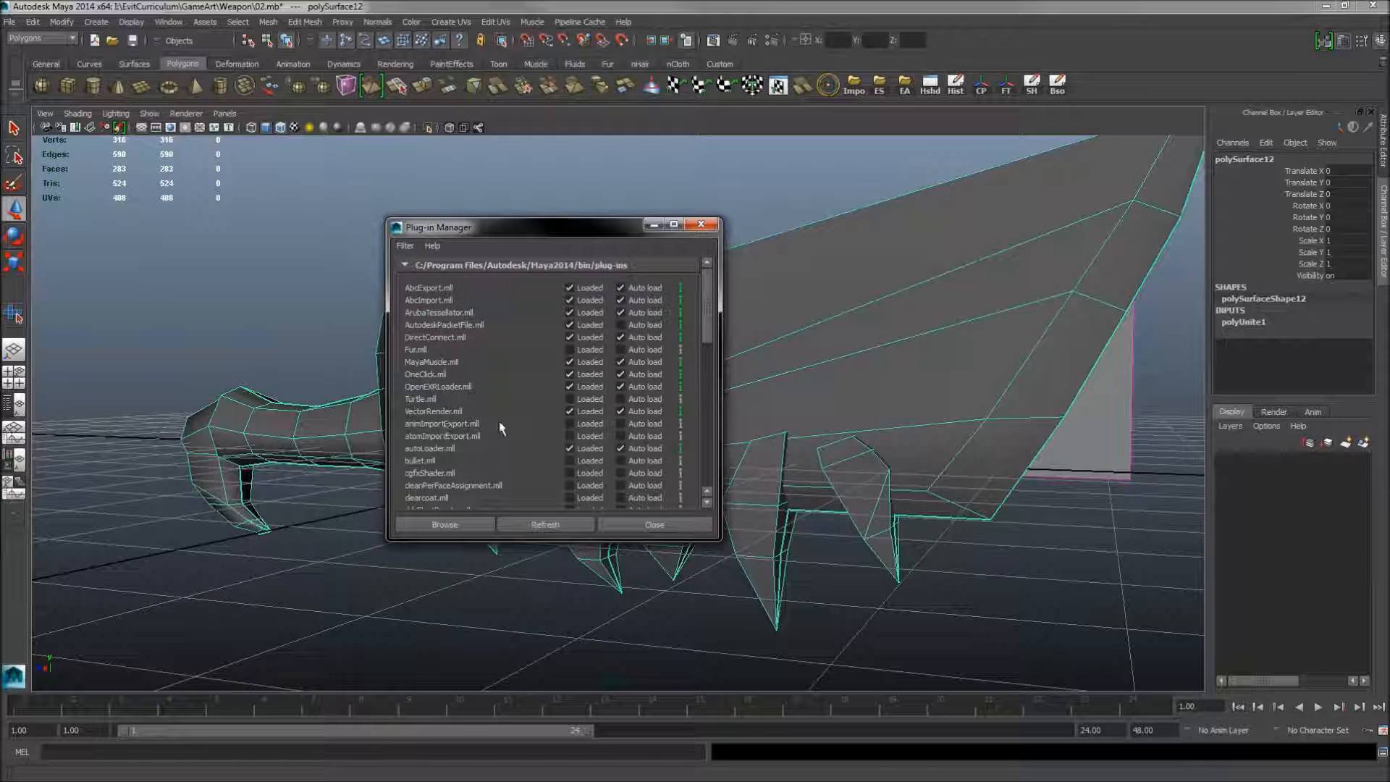
scroll(555, 407, "down", 6)
scroll(543, 406, "down", 1)
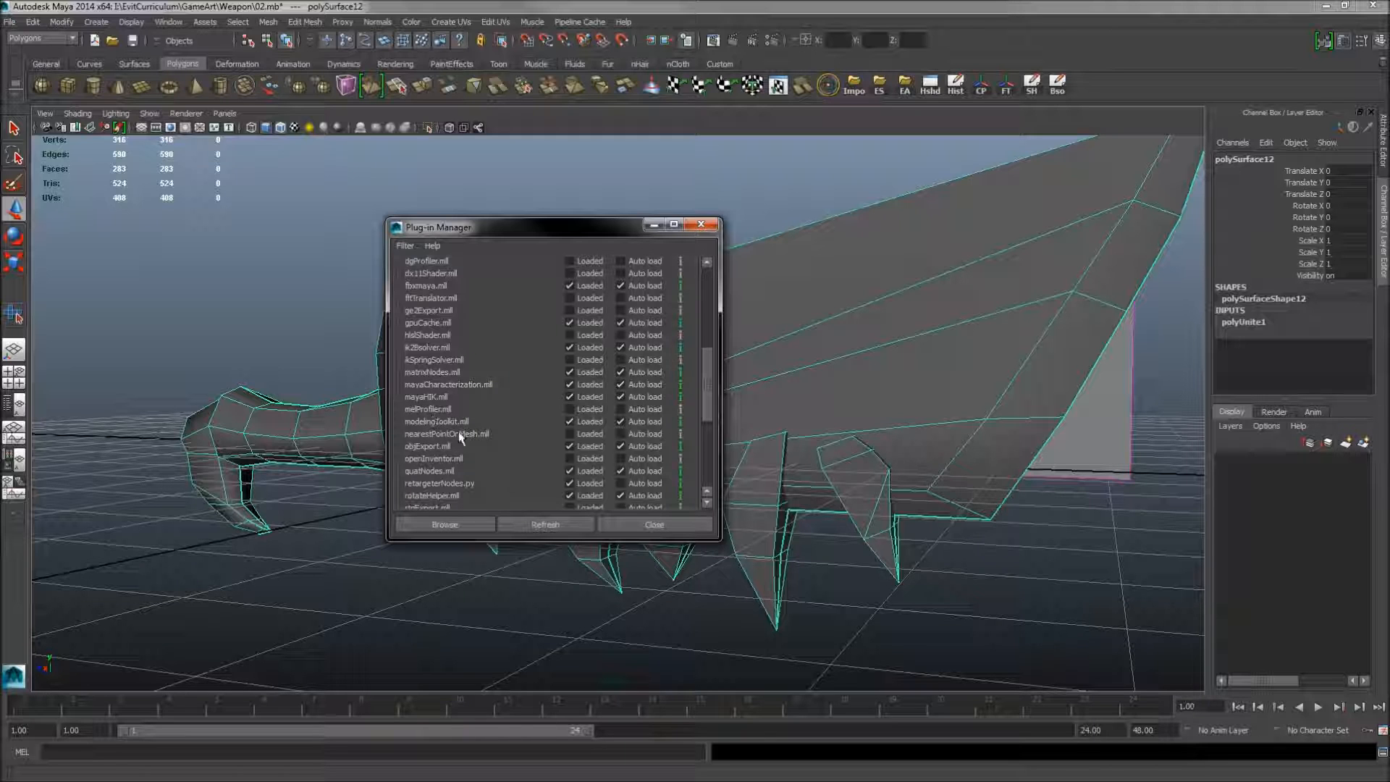
scroll(472, 416, "down", 5)
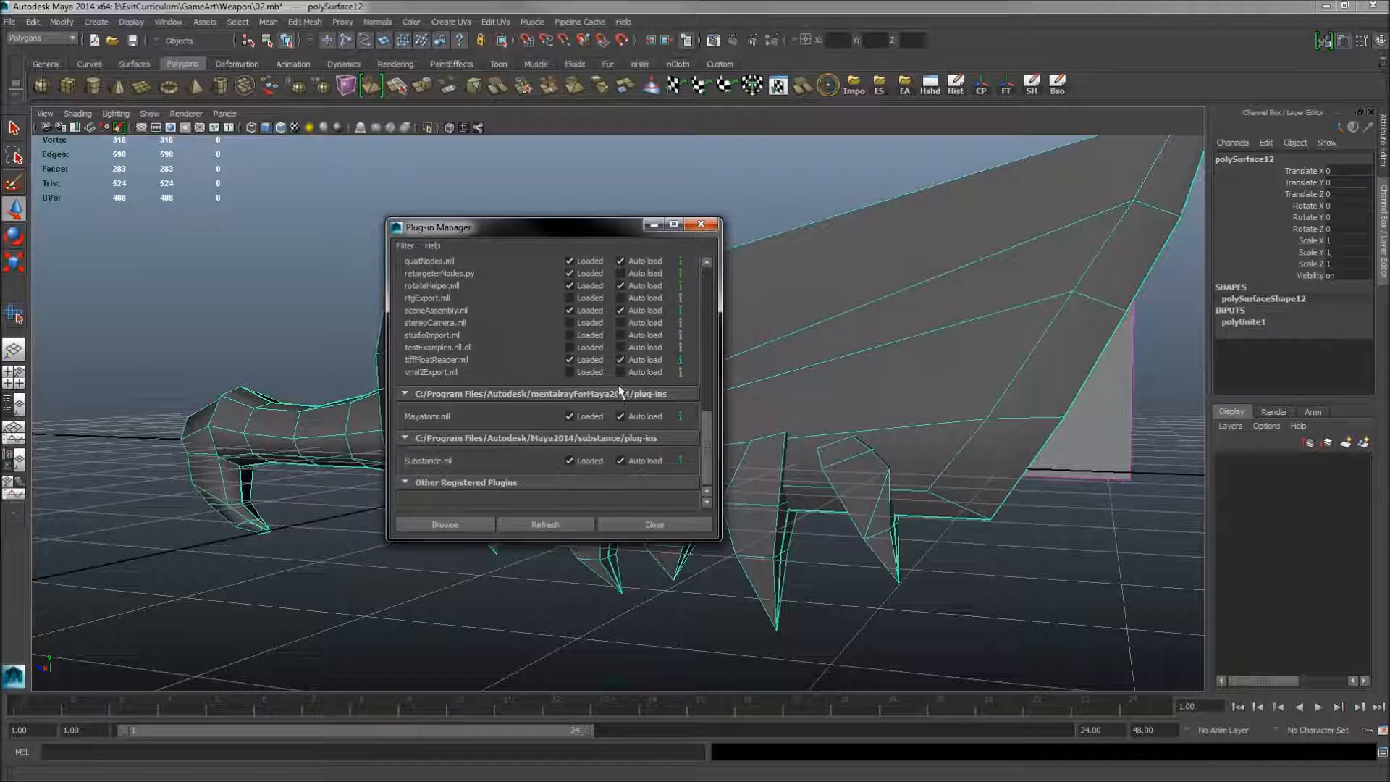
left_click(699, 225)
Step: Open the mental ray Batch Bake options for the combined sword and choose Occlusion as the color mode
left_click(412, 21)
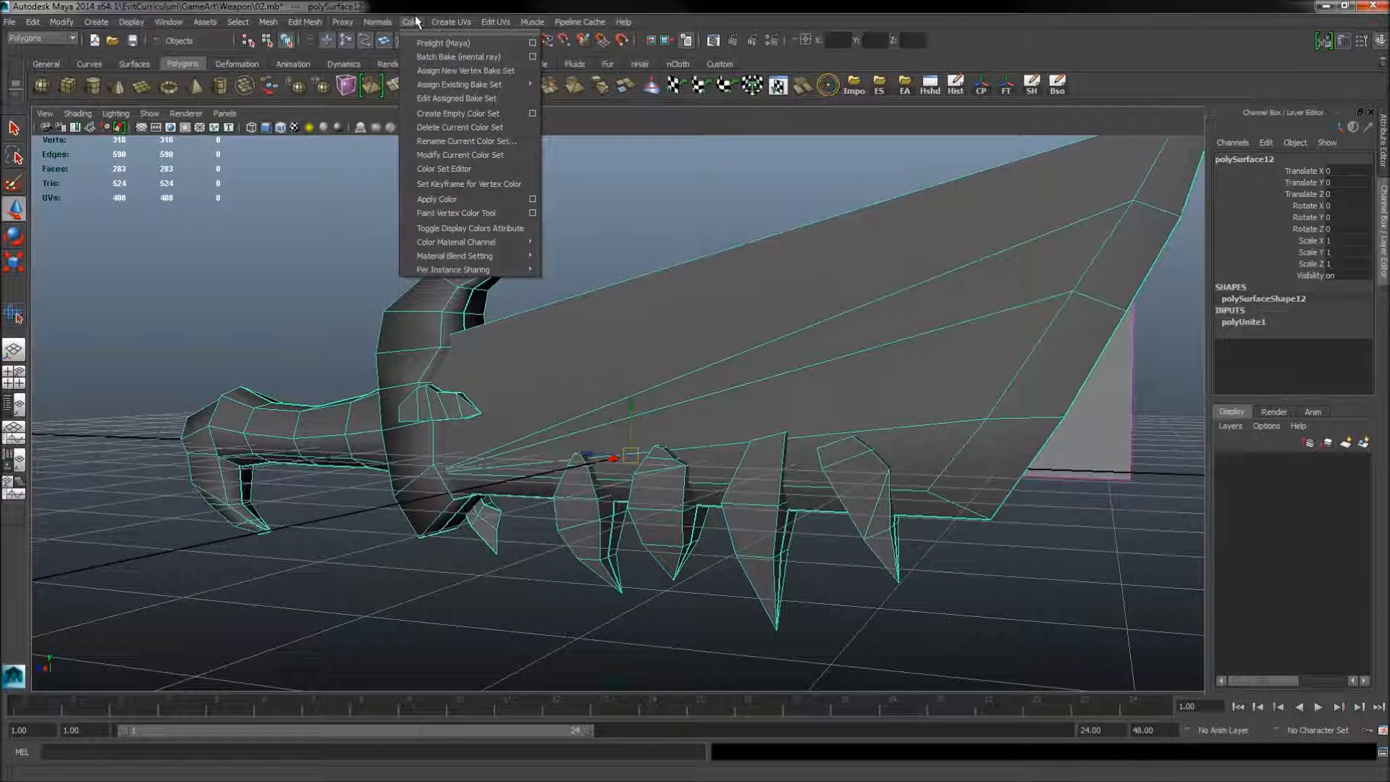
left_click(412, 22)
left_click(412, 22)
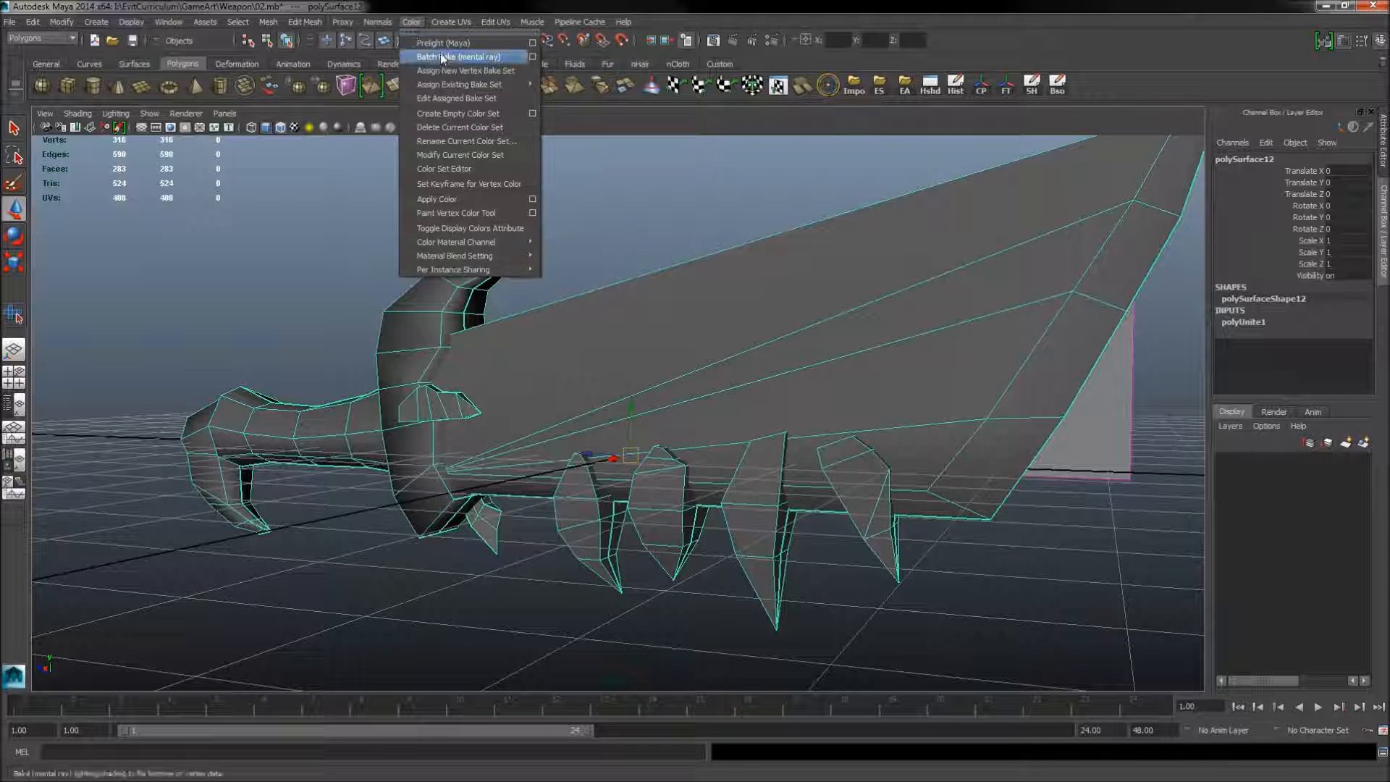
left_click(535, 58)
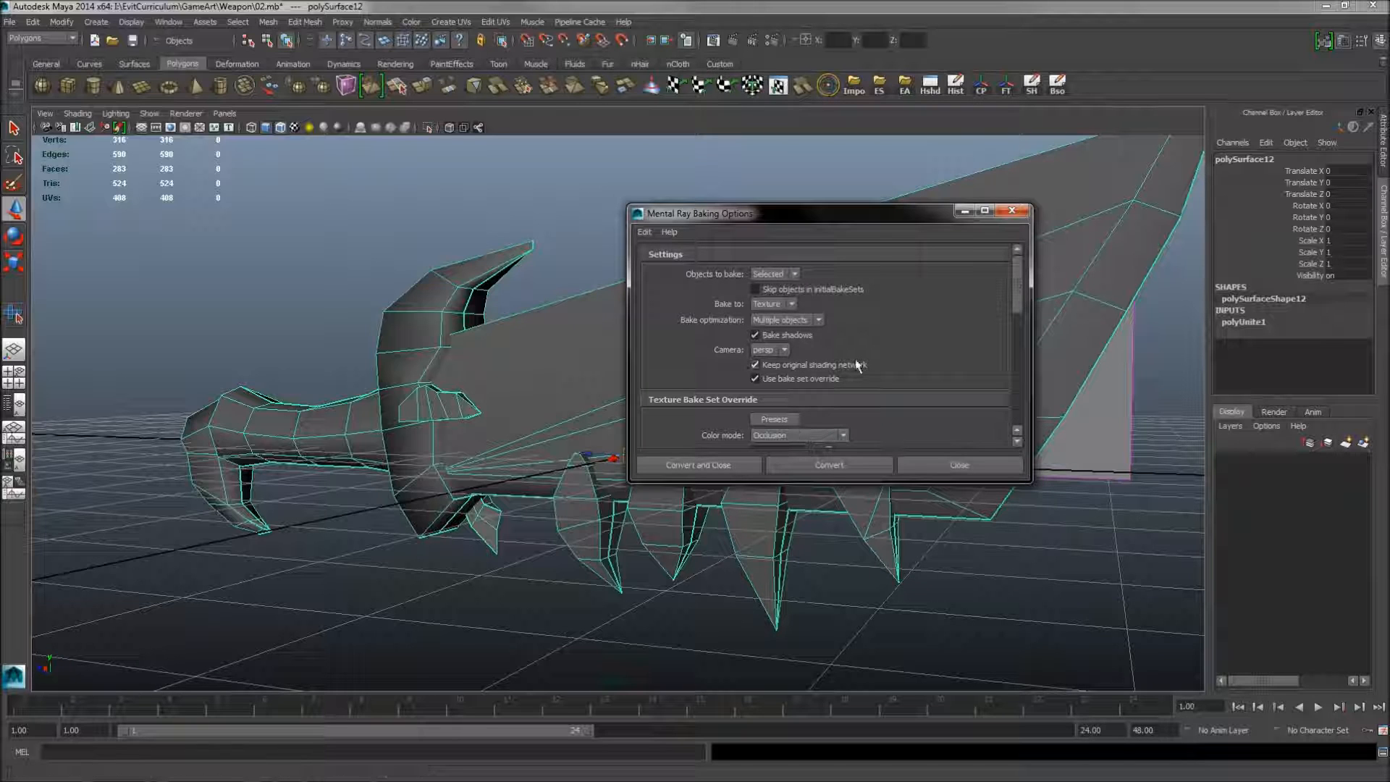
scroll(1018, 319, "down", 2)
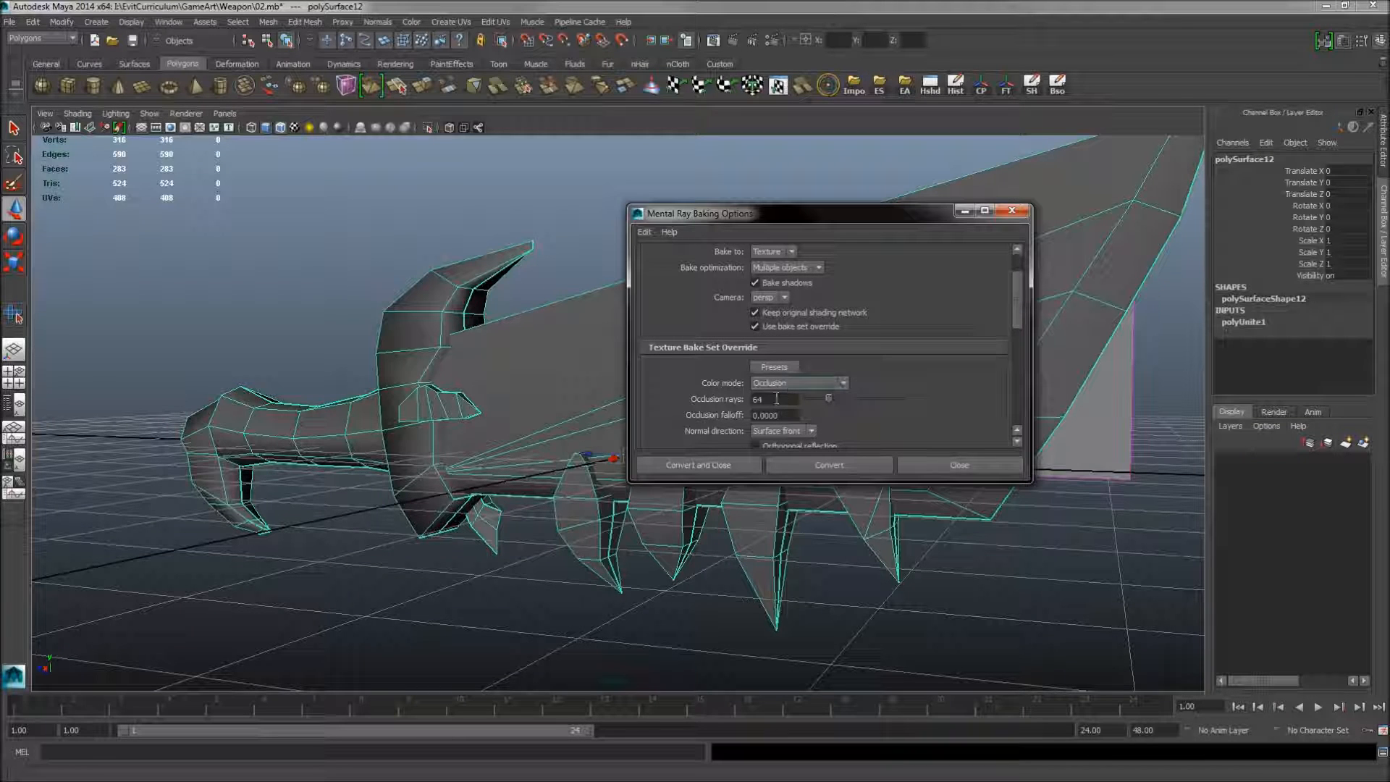
left_click(795, 383)
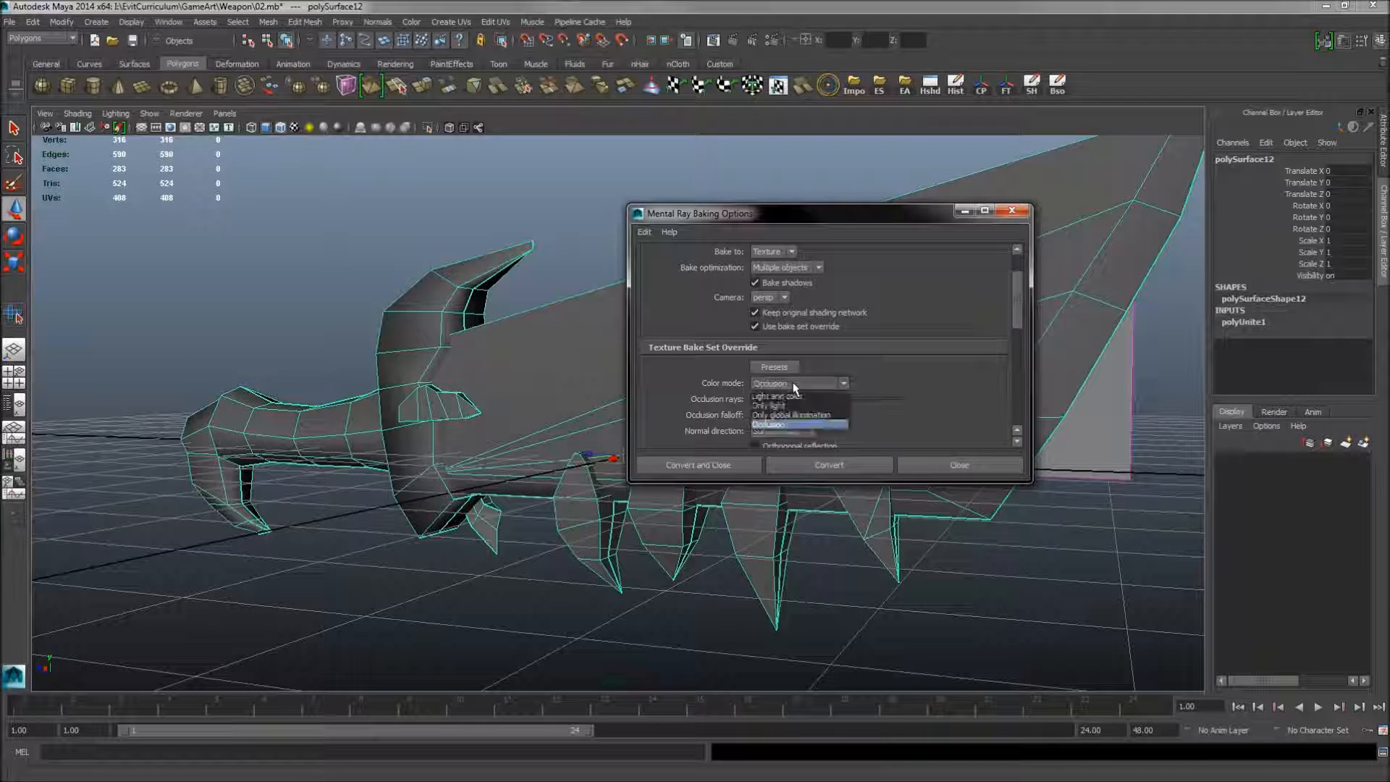
left_click(805, 423)
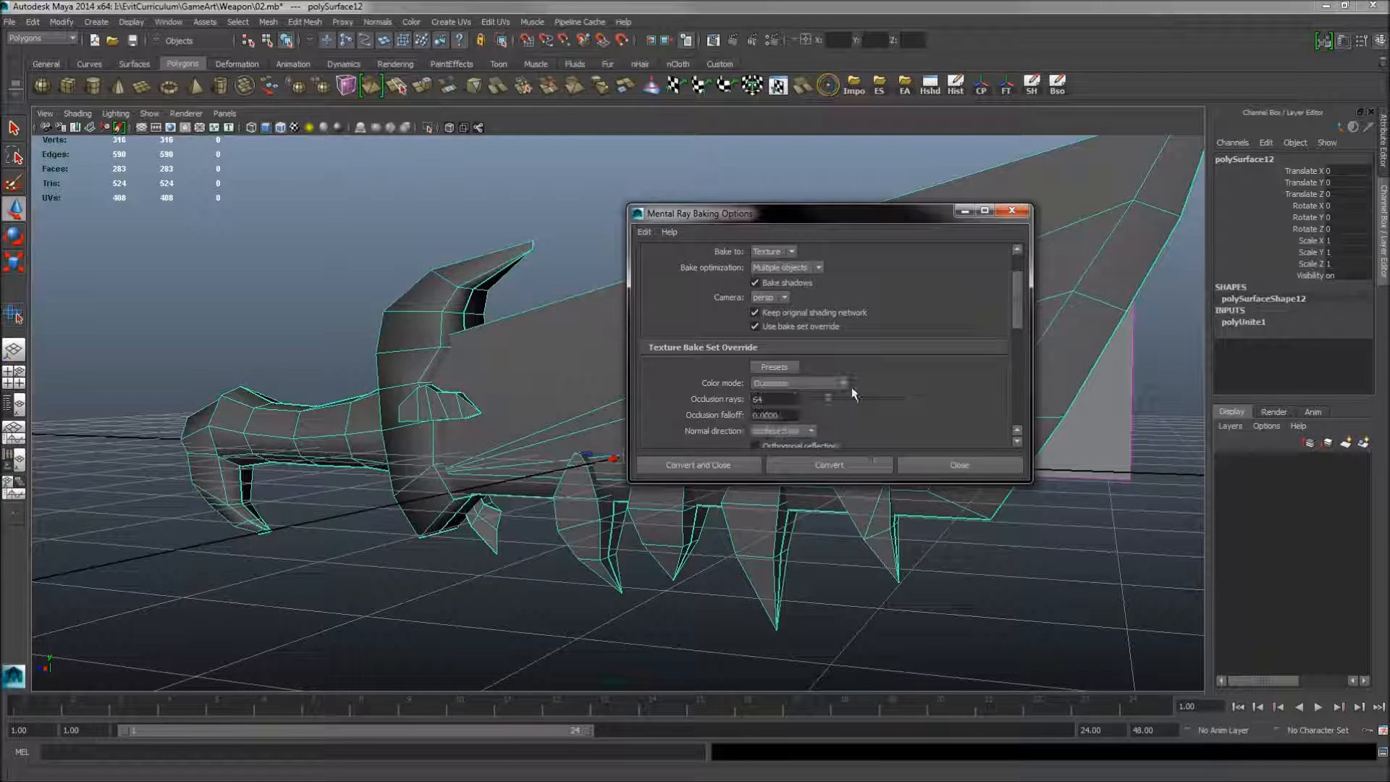
left_click_drag(927, 215, 924, 191)
scroll(946, 308, "down", 2)
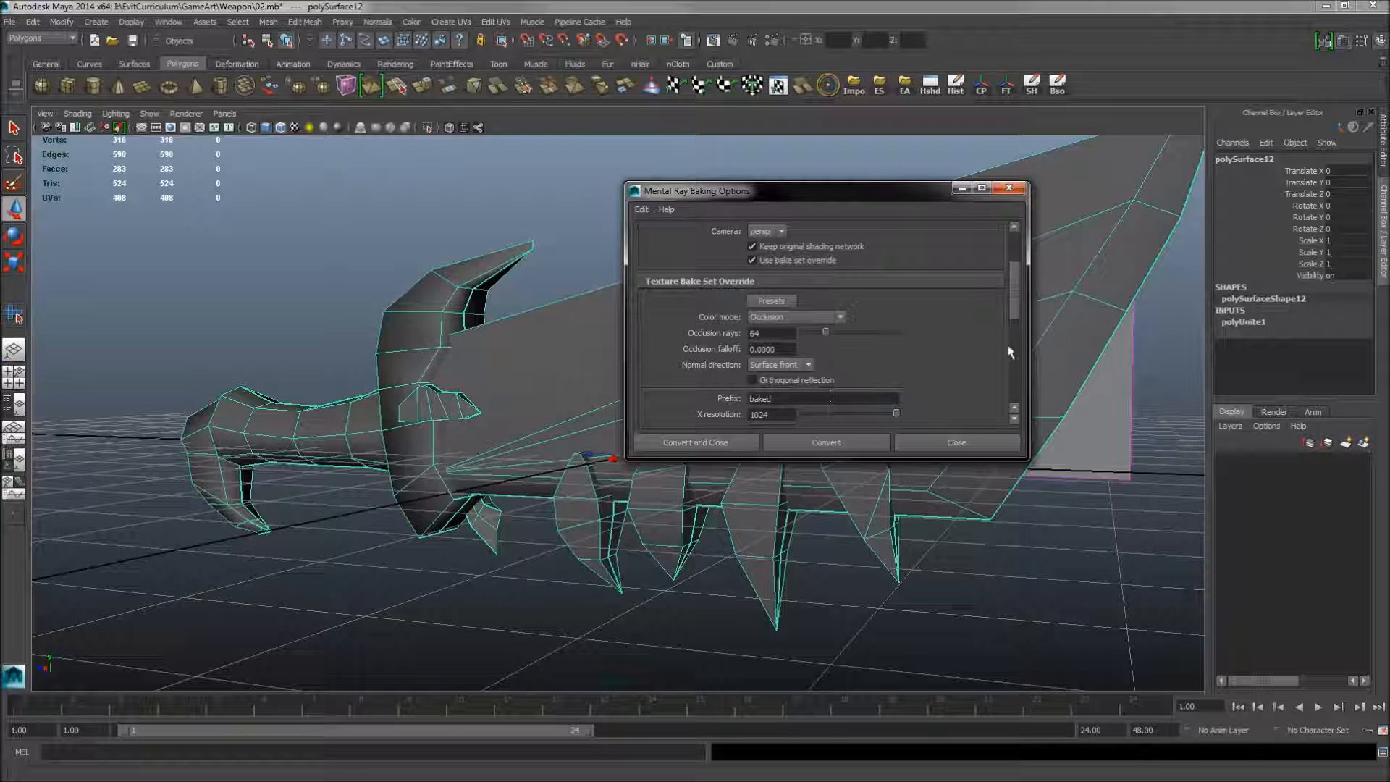
Step: Set the bake prefix to AO, the X and Y resolution to 2048 and the file format to TGA
left_click_drag(821, 399, 738, 403)
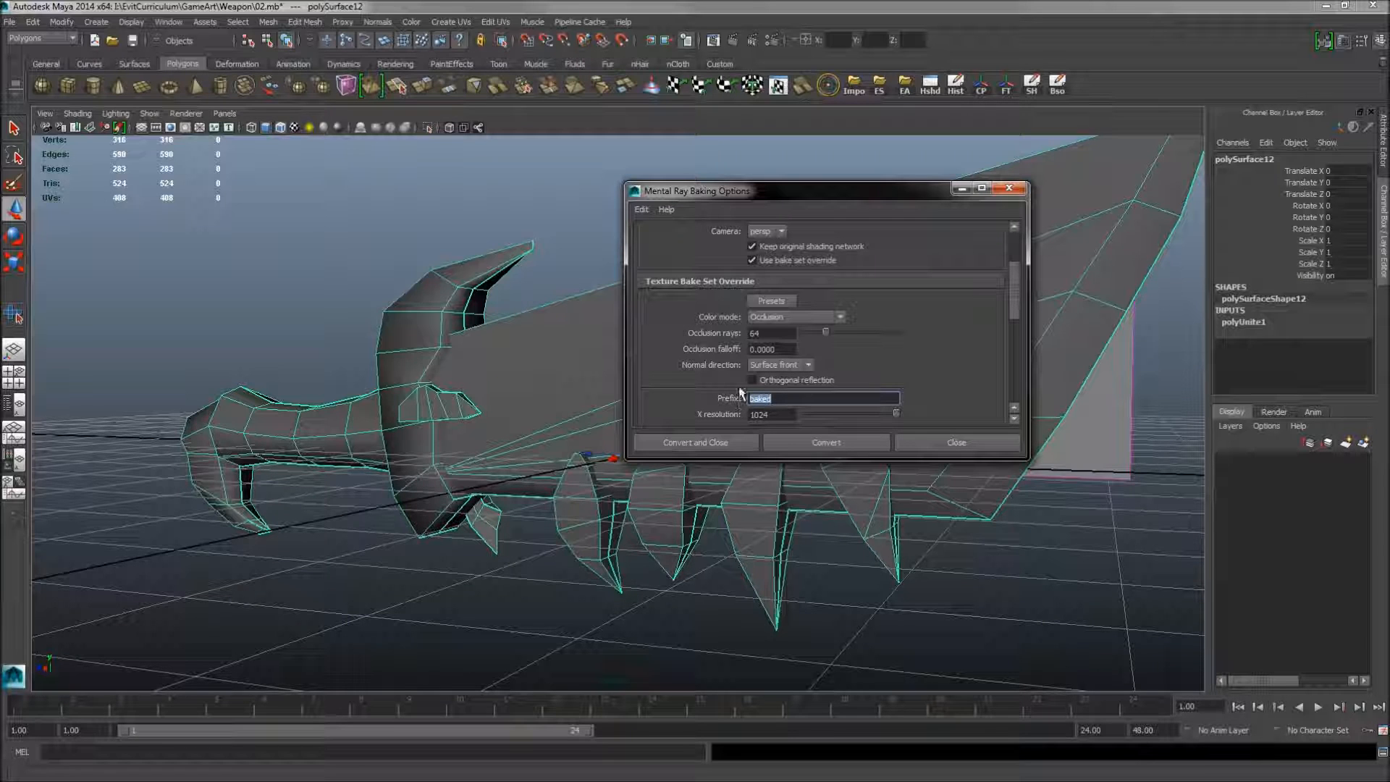
type("AO")
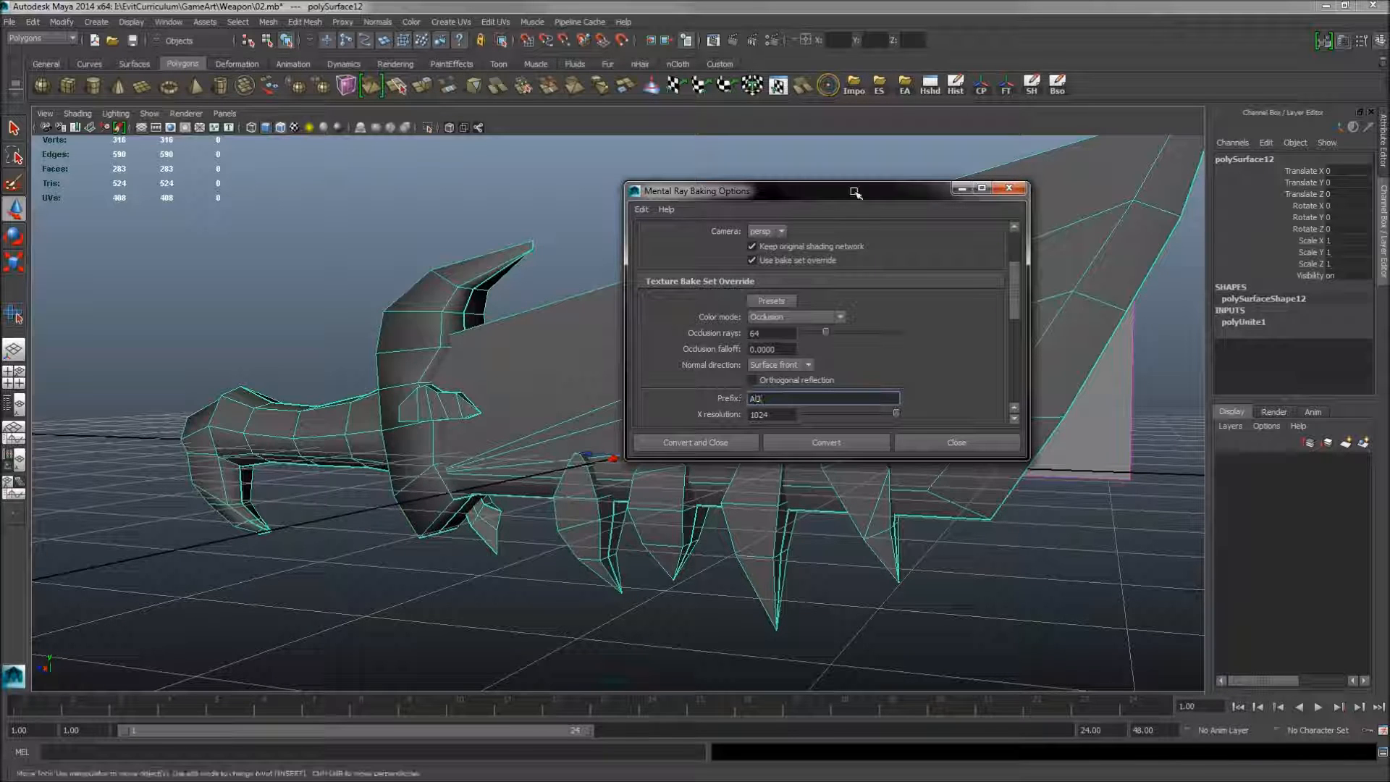
left_click_drag(1012, 312, 1010, 332)
key("Tab")
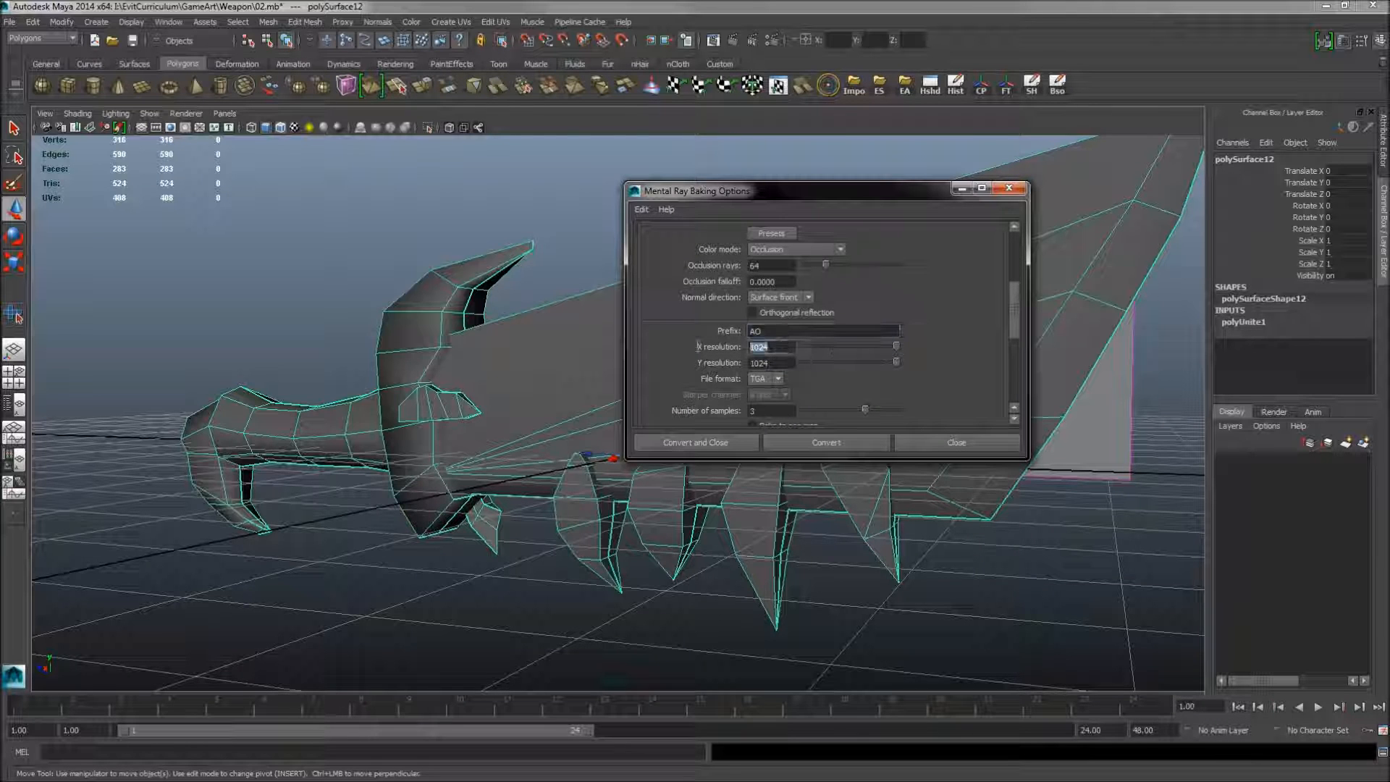
type("2048")
key("Tab")
type("2048")
left_click(776, 378)
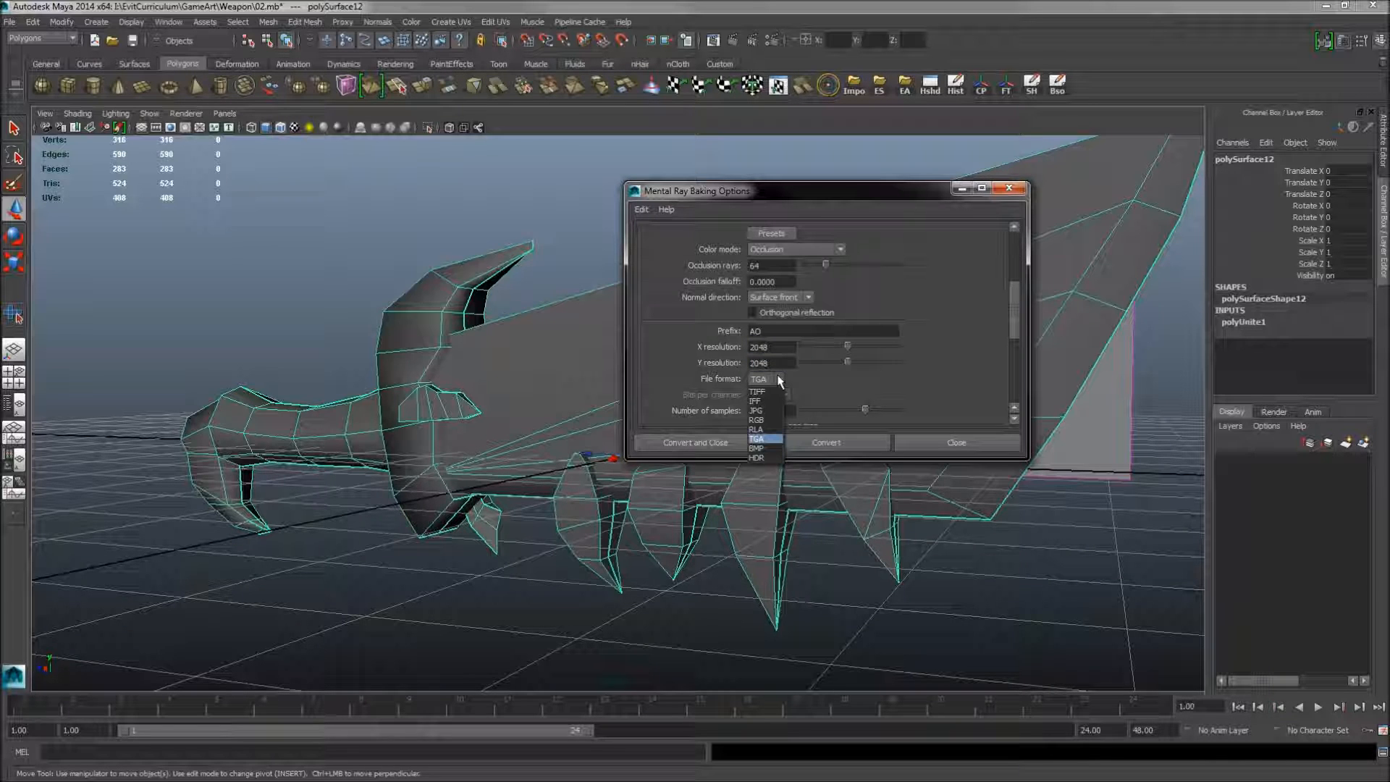
left_click(768, 439)
Step: Enable Bake to one map and start the ambient occlusion bake with Convert and Close
mouse_move(1015, 310)
left_mouse_down()
mouse_move(1014, 325)
mouse_move(1013, 301)
left_mouse_up()
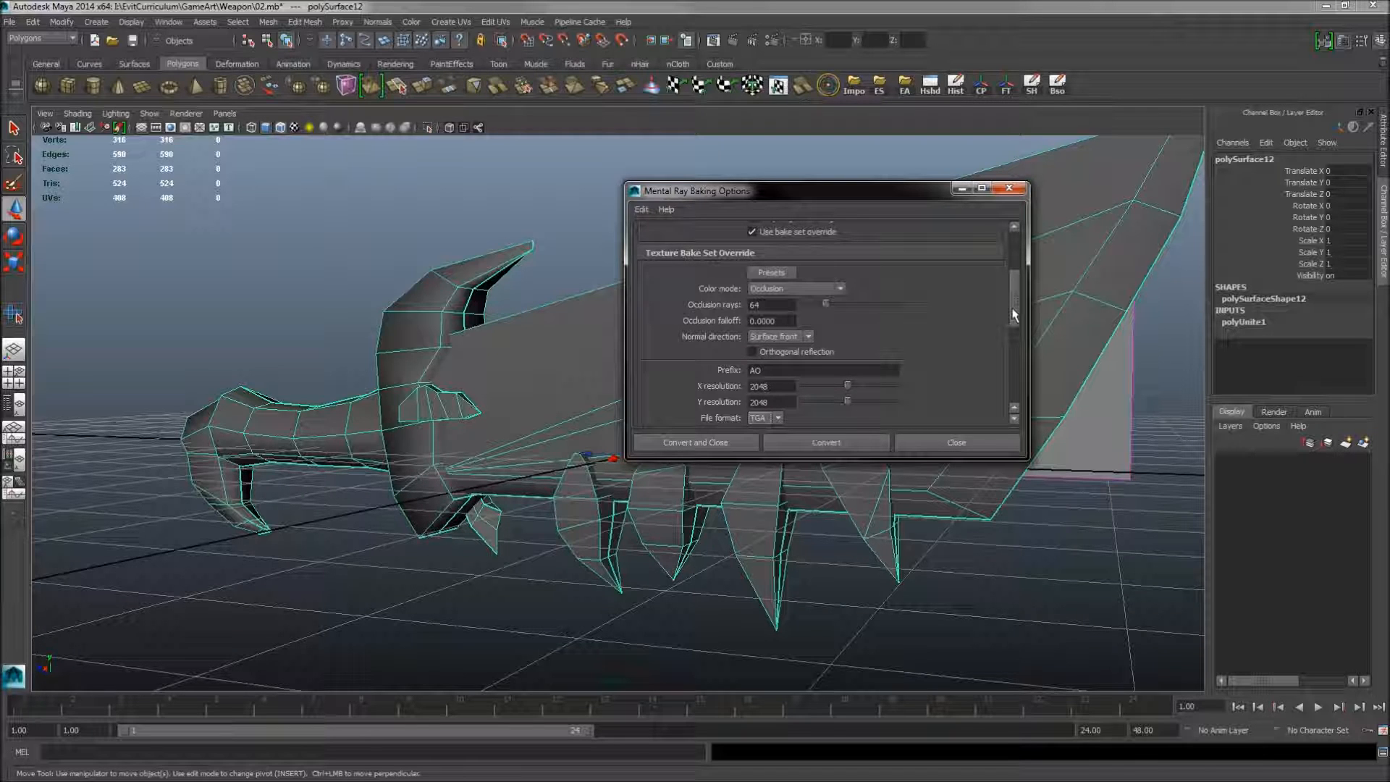
left_click_drag(1013, 313, 1002, 351)
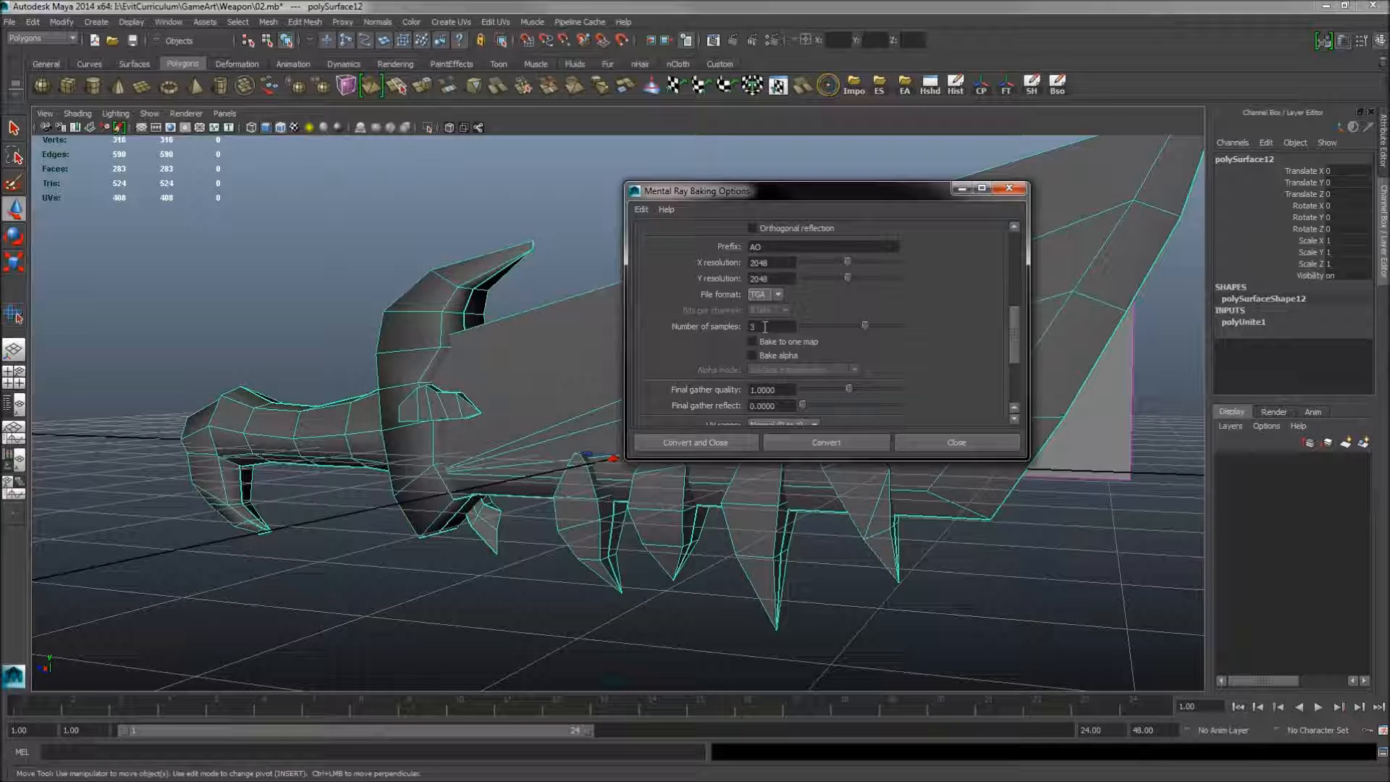
left_click(752, 341)
left_click_drag(1013, 338, 1016, 347)
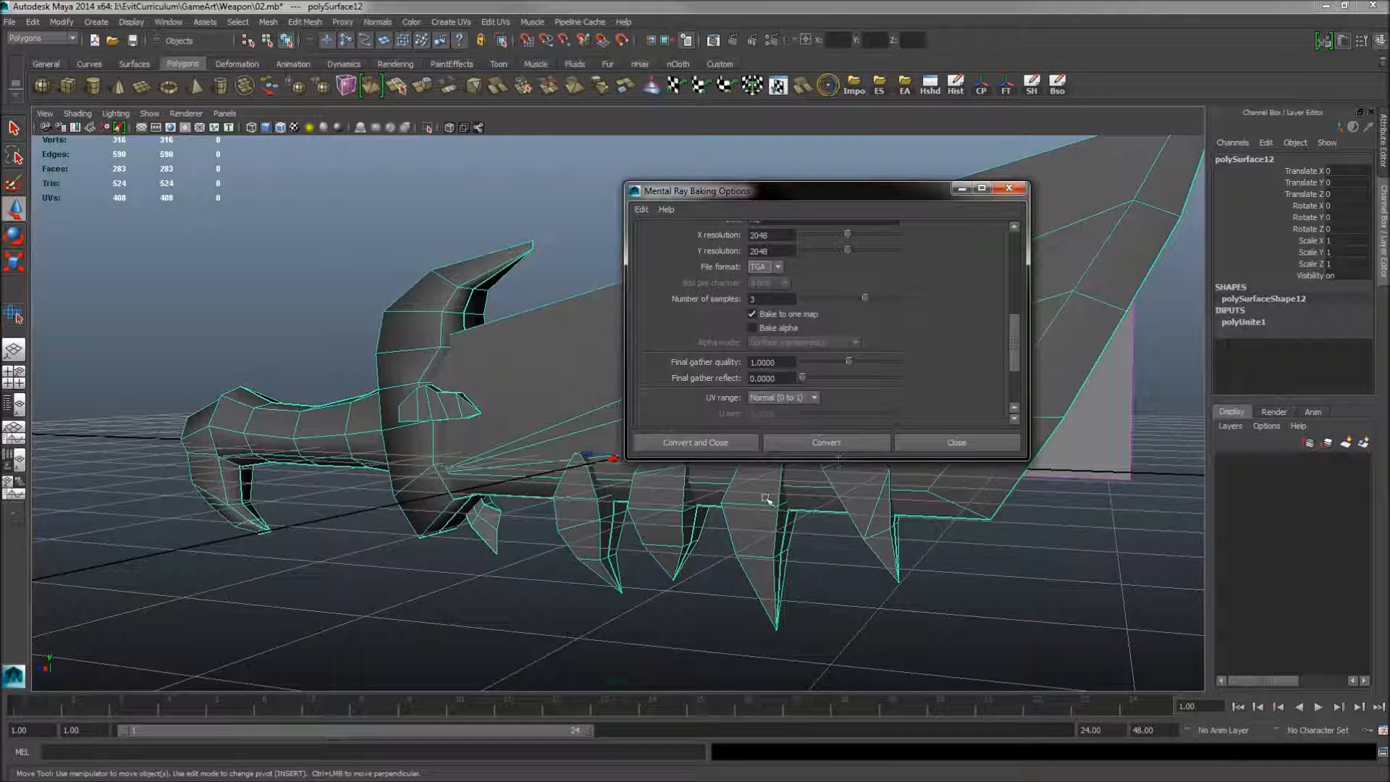
left_click(727, 443)
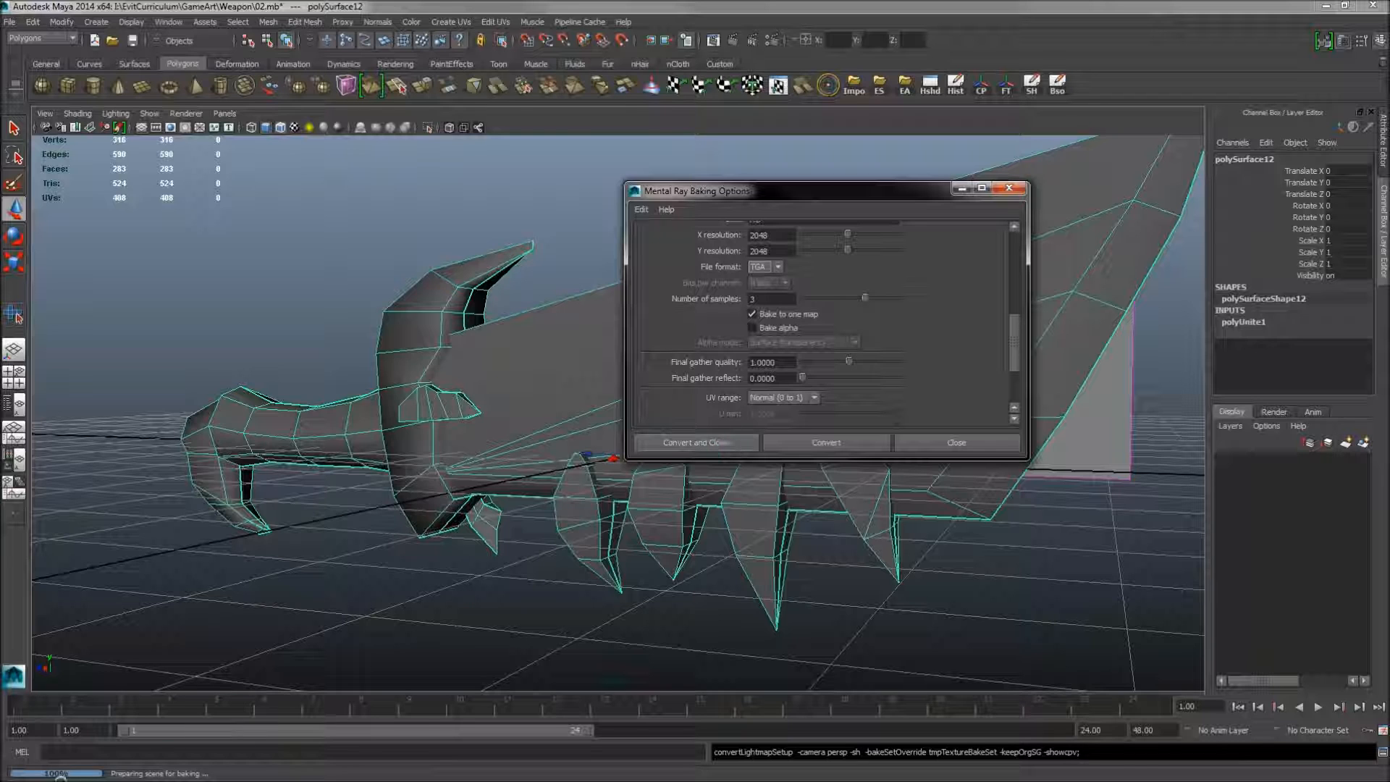